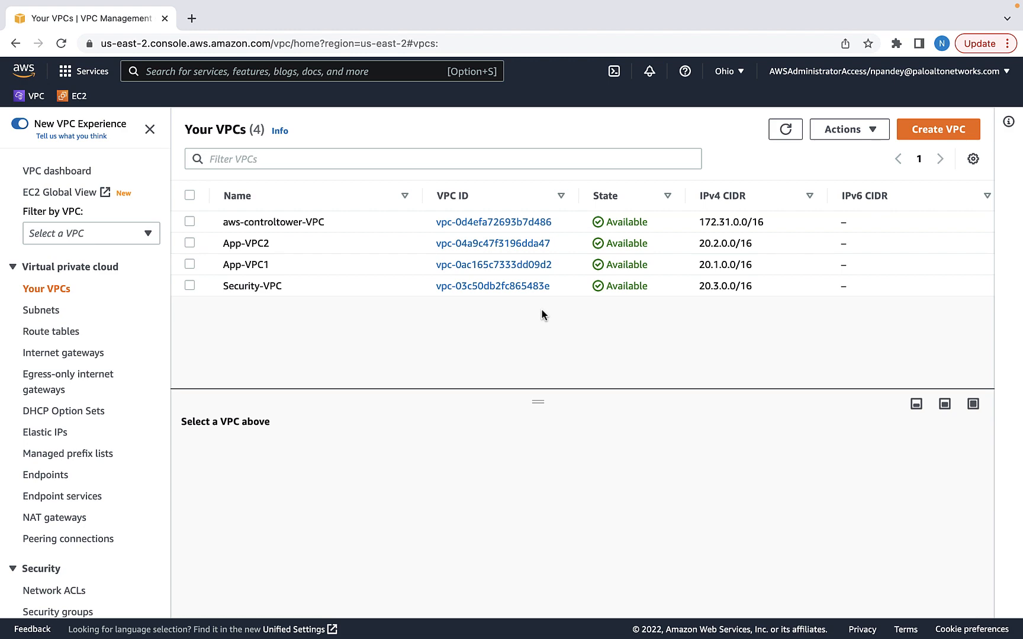
# Open Subnets and filter the list by VPC1
pyautogui.click(39, 312)
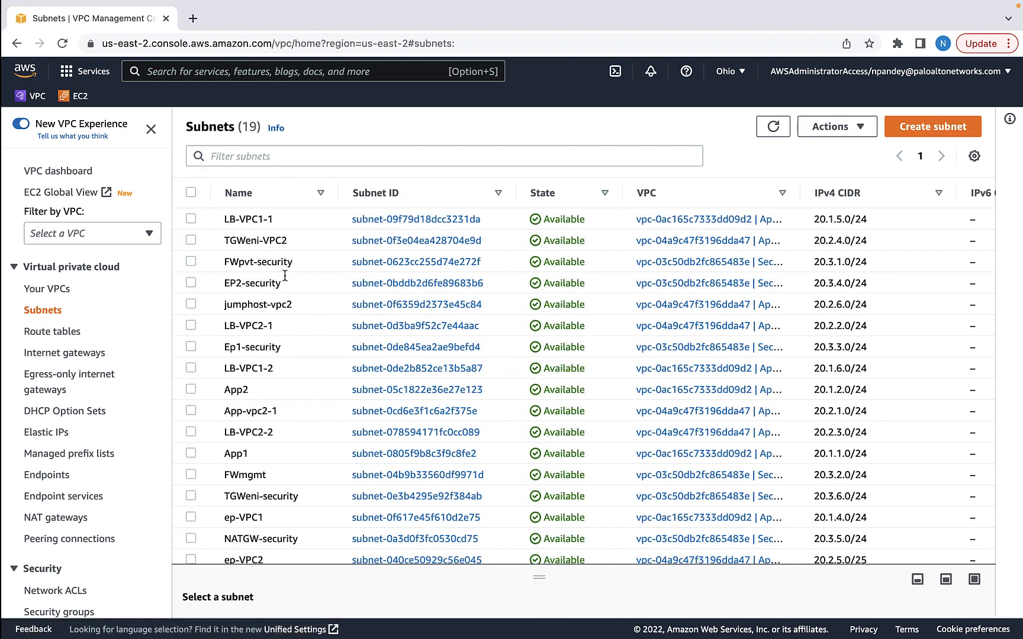
pyautogui.click(385, 155)
pyautogui.write('VPC1')
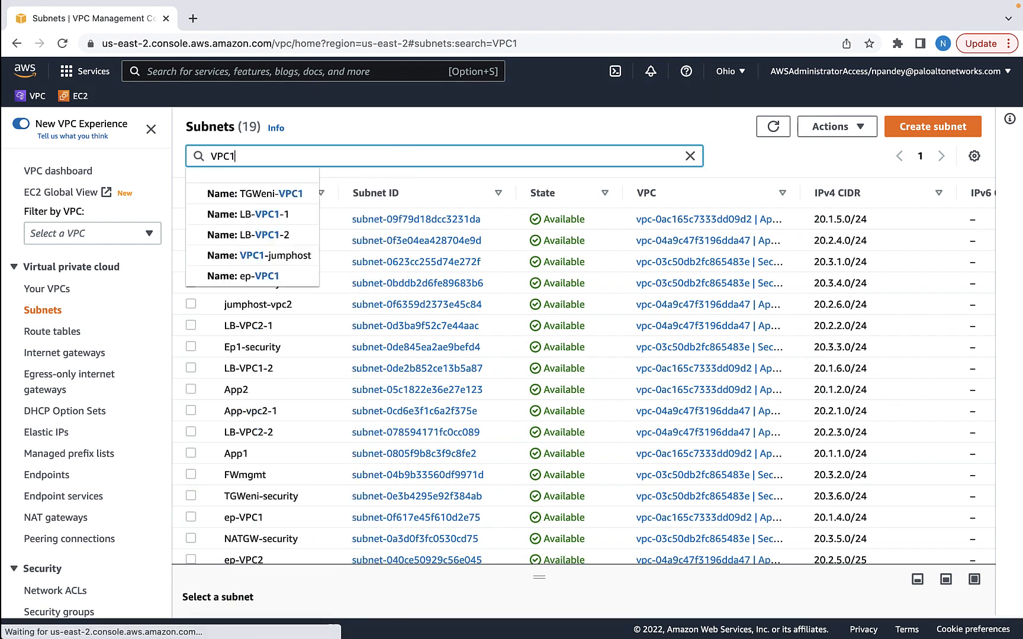
pyautogui.press('Return')
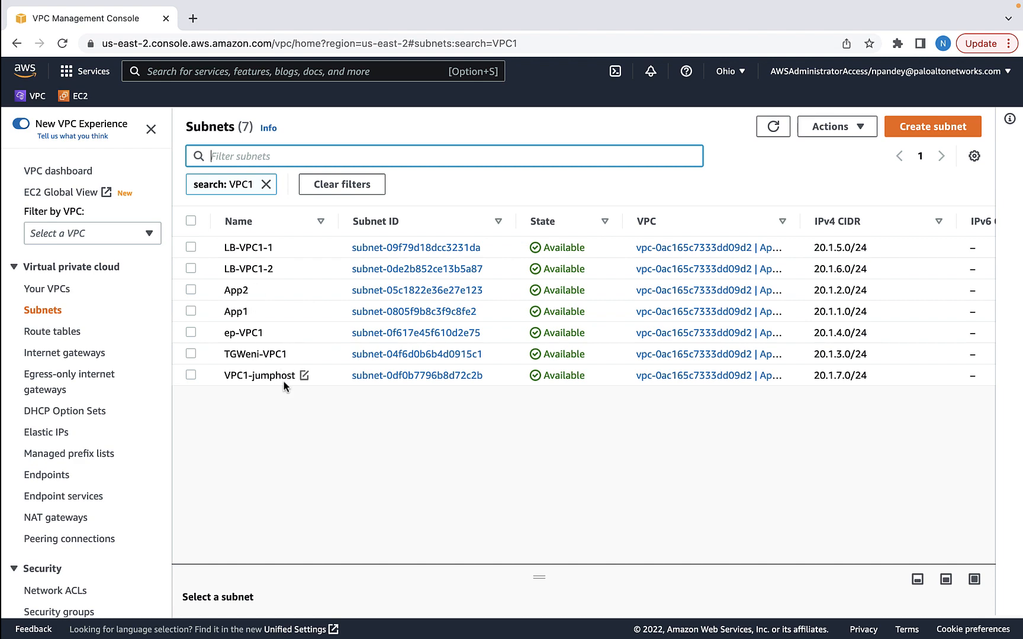
# Filter the subnets by VPC2, then by Security, and go to Internet gateways
pyautogui.write('VPC2')
pyautogui.press('Return')
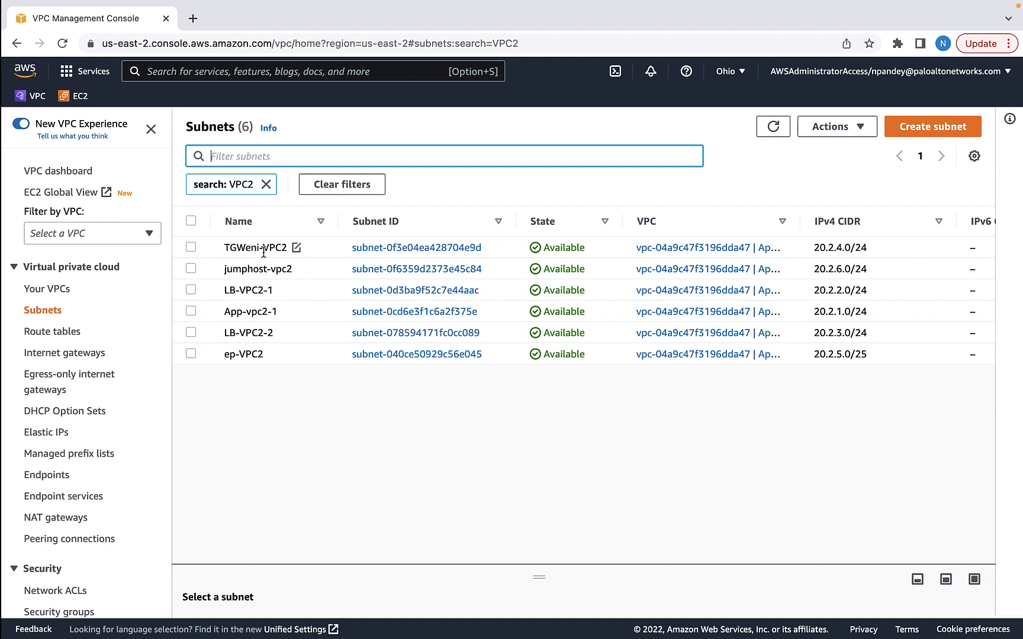
pyautogui.click(266, 184)
pyautogui.write('Security')
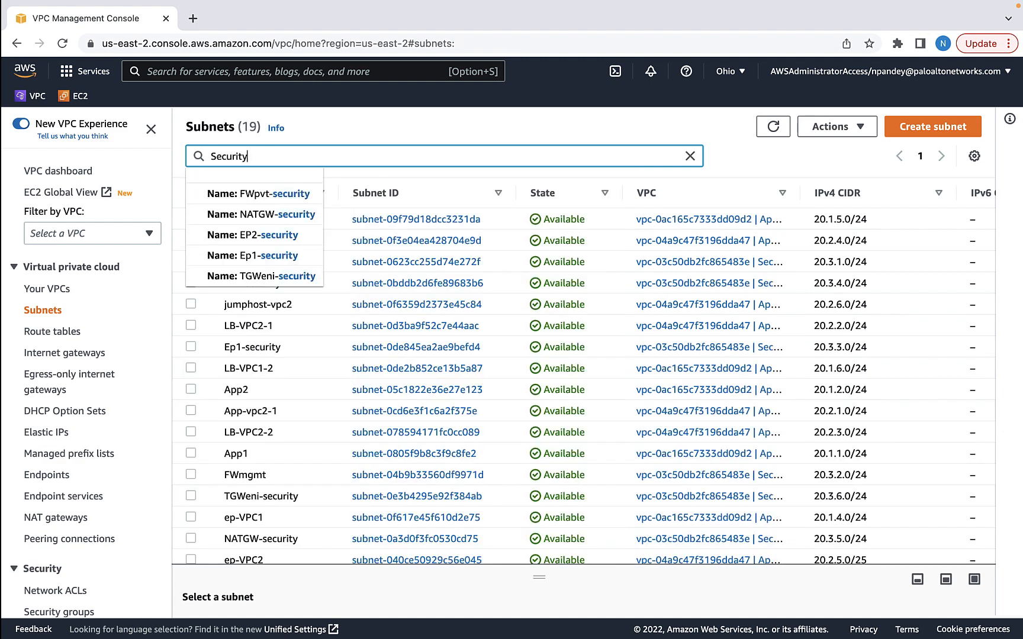
pyautogui.press('Return')
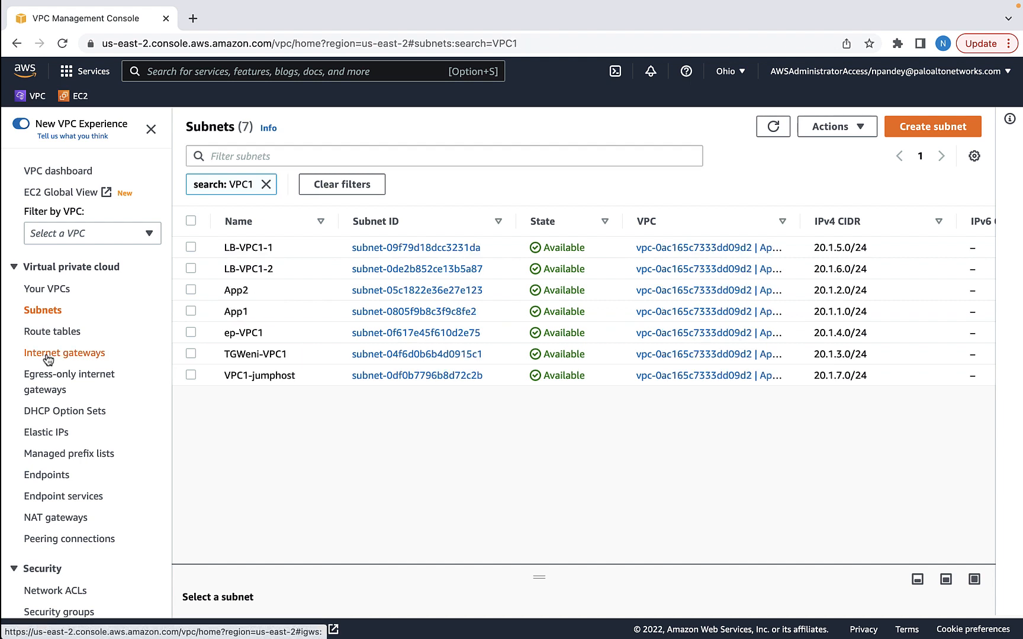
pyautogui.click(48, 355)
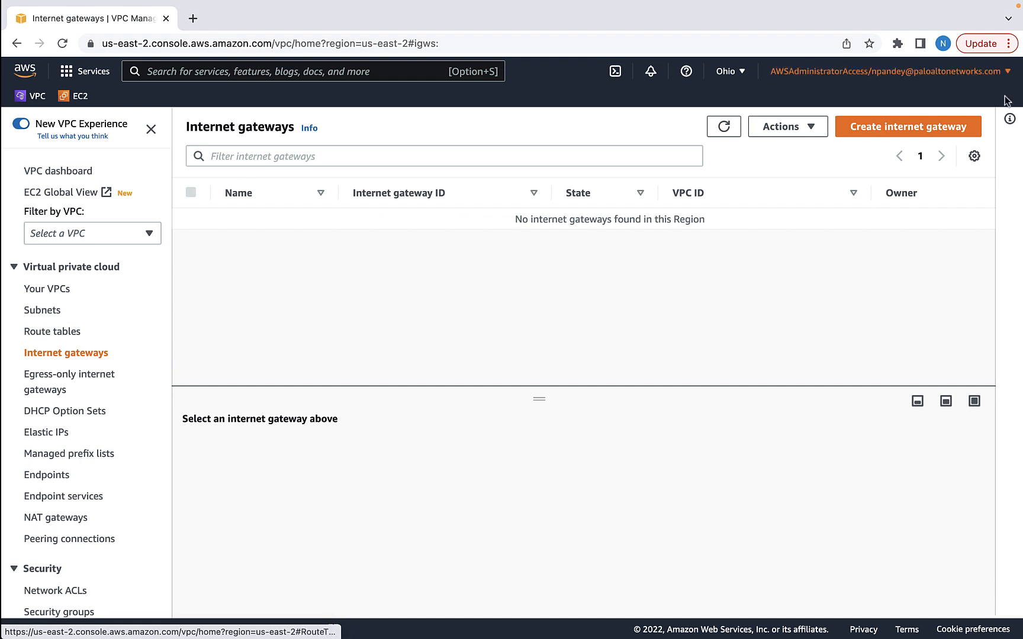
# Create an internet gateway named IGW-VPC1
pyautogui.click(926, 129)
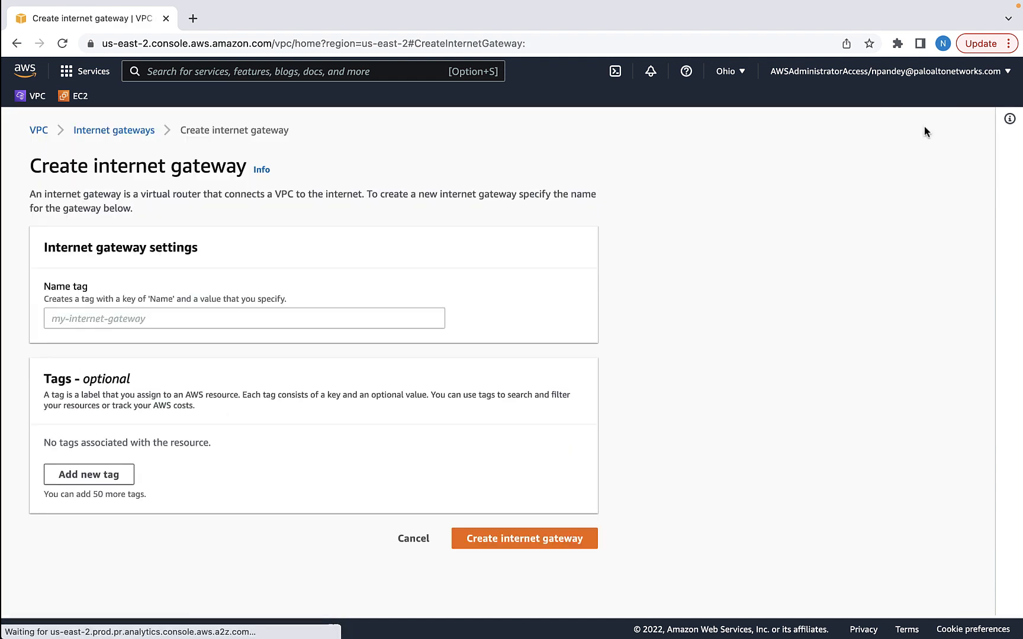
pyautogui.click(193, 321)
pyautogui.write('IGW')
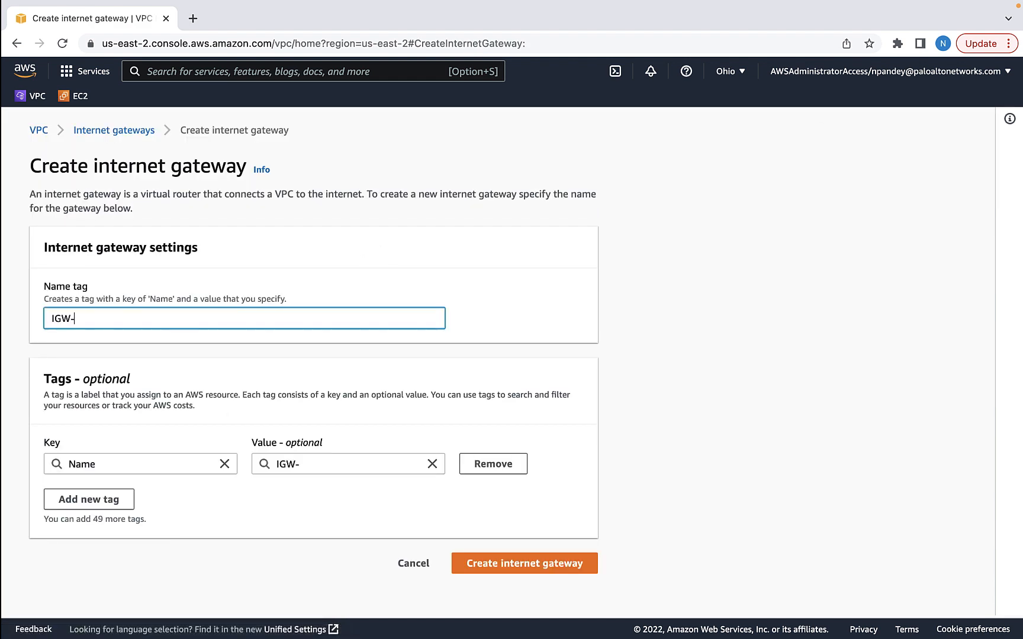
pyautogui.write('-VPC1')
pyautogui.press('Return')
# Attach IGW-VPC1 to App-VPC1
pyautogui.click(941, 168)
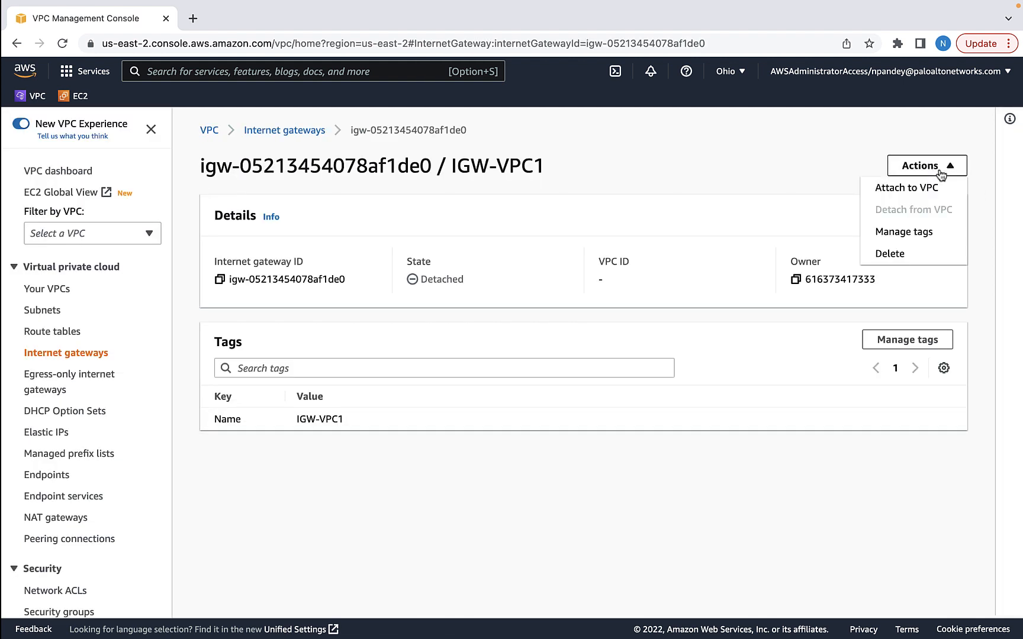
pyautogui.click(888, 190)
pyautogui.click(265, 296)
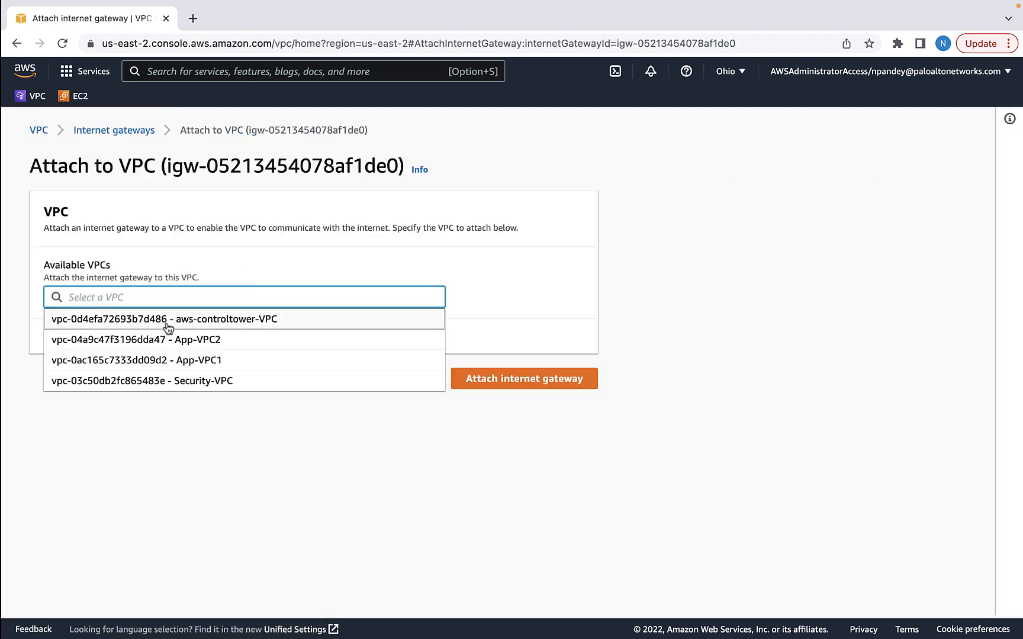
pyautogui.click(161, 359)
pyautogui.click(509, 382)
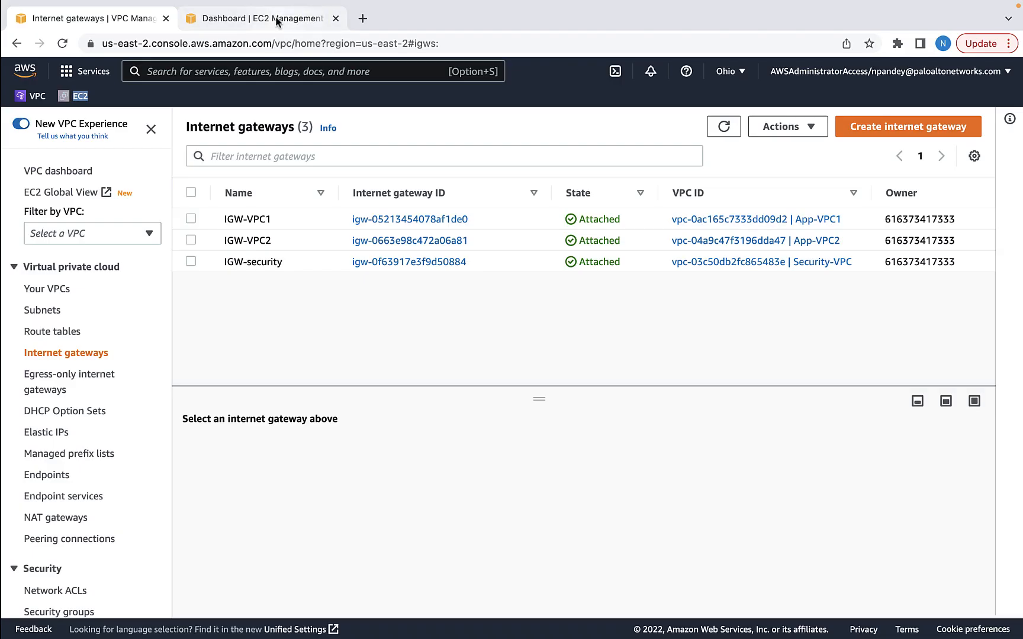
# From the EC2 Instances page, start launching an instance named App1
pyautogui.click(276, 19)
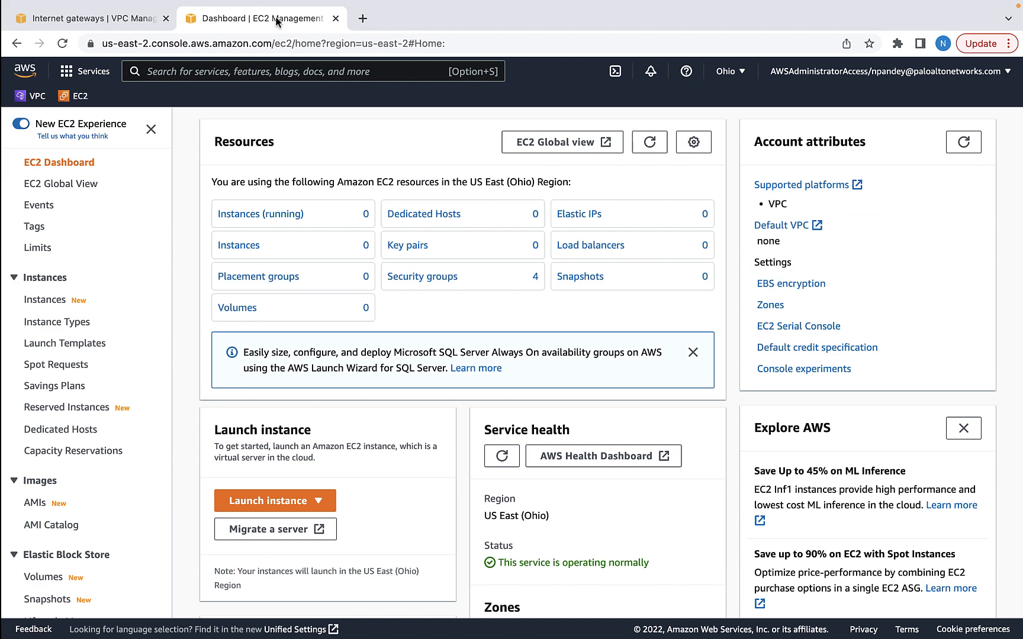
pyautogui.click(239, 216)
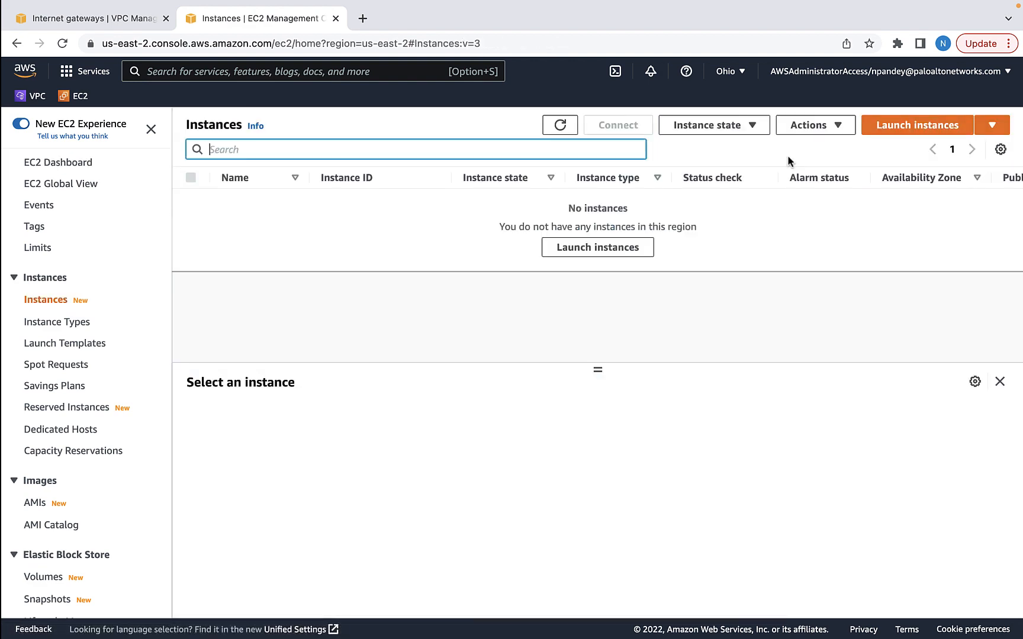
pyautogui.click(969, 136)
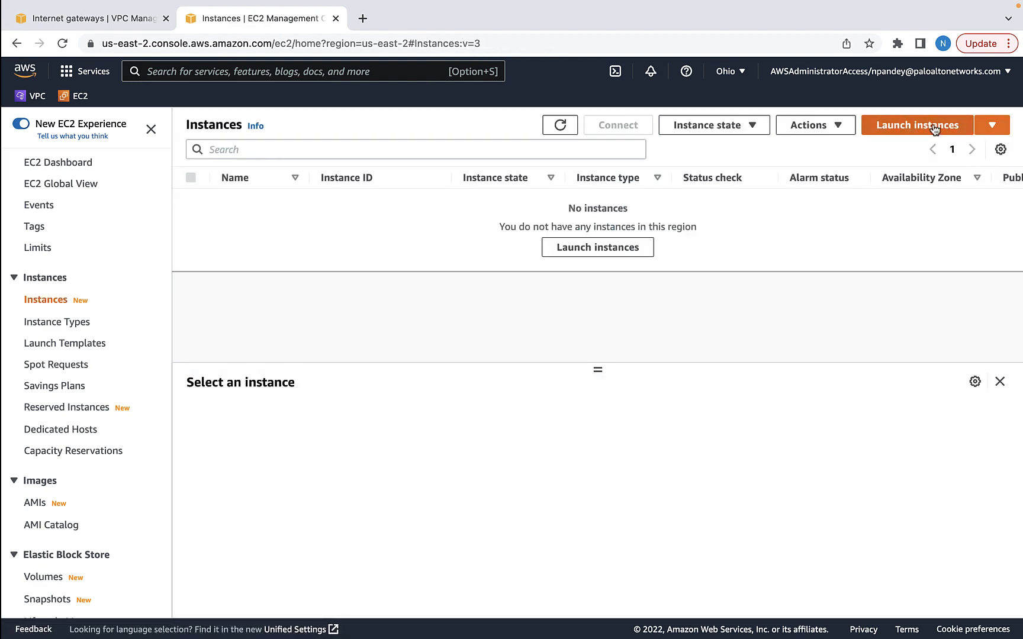
pyautogui.write('App1')
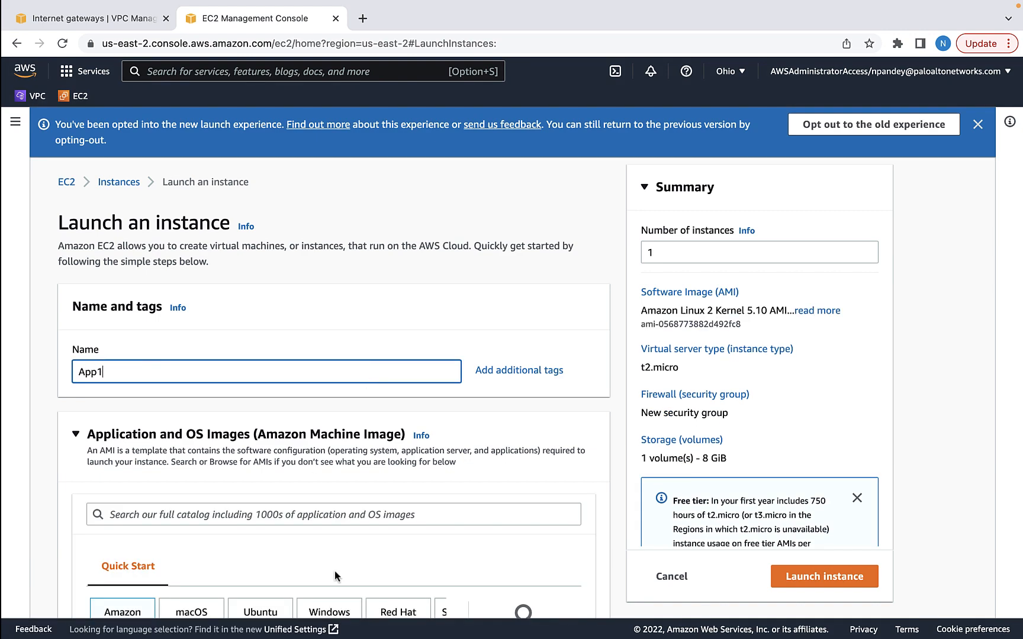
pyautogui.scroll(-4, 335, 572)
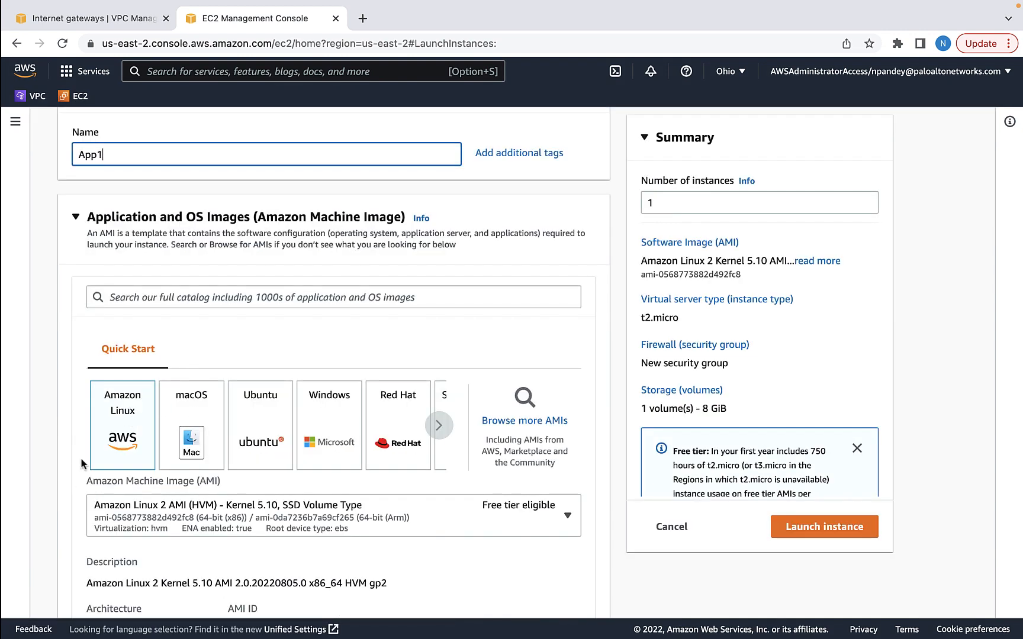
pyautogui.scroll(-9, 528, 457)
# Create and download a new key pair named GWLBkey
pyautogui.click(529, 460)
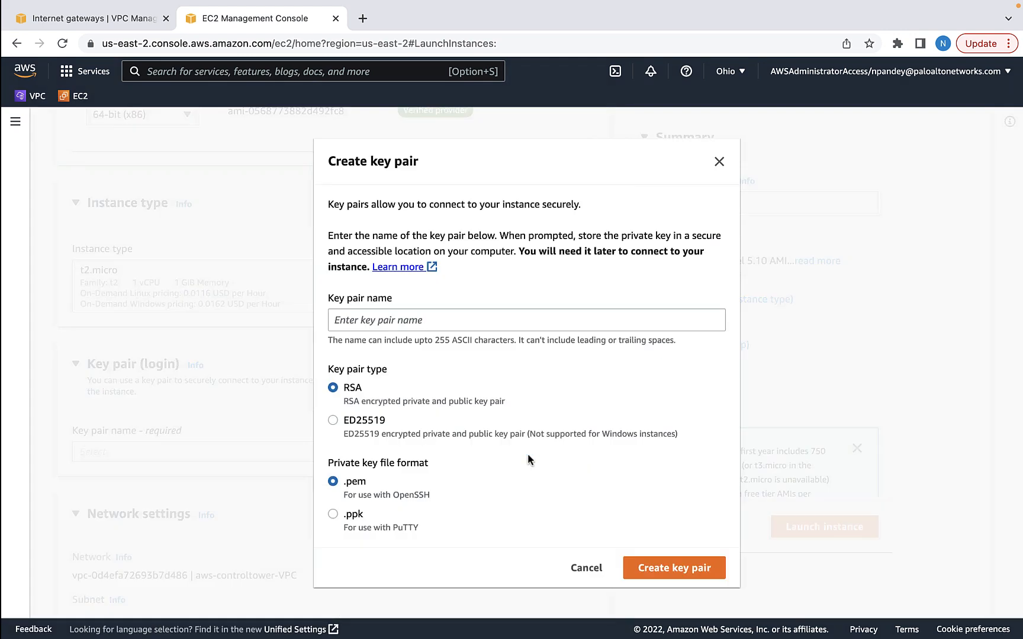
pyautogui.write('GWLBkey')
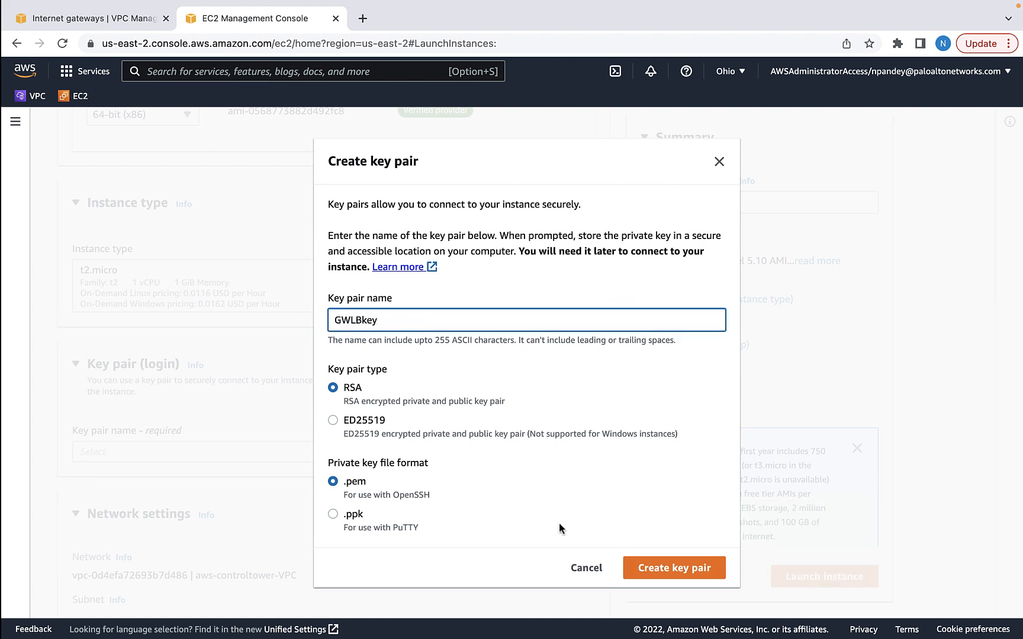
pyautogui.click(675, 568)
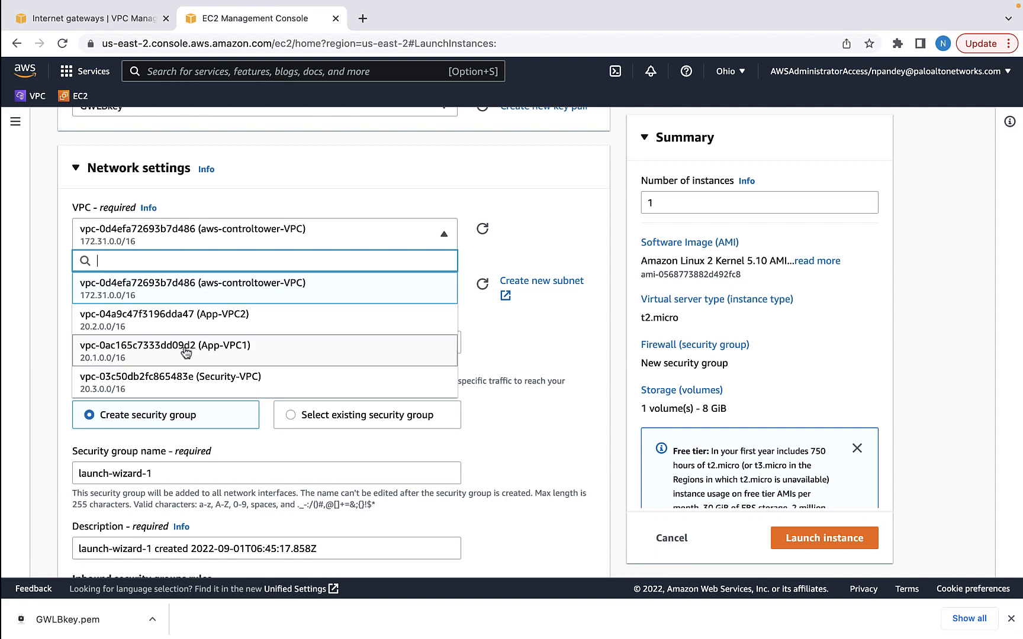
# Place the instance in App-VPC1's App1 subnet with auto-assigned public IP enabled
pyautogui.click(197, 352)
pyautogui.click(441, 300)
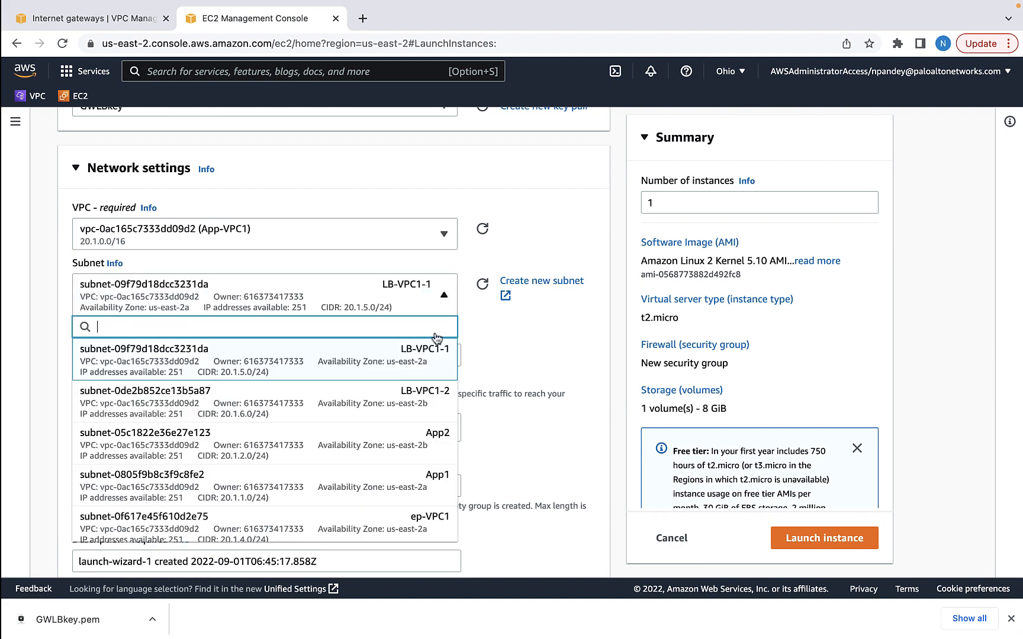
pyautogui.click(392, 487)
pyautogui.click(183, 356)
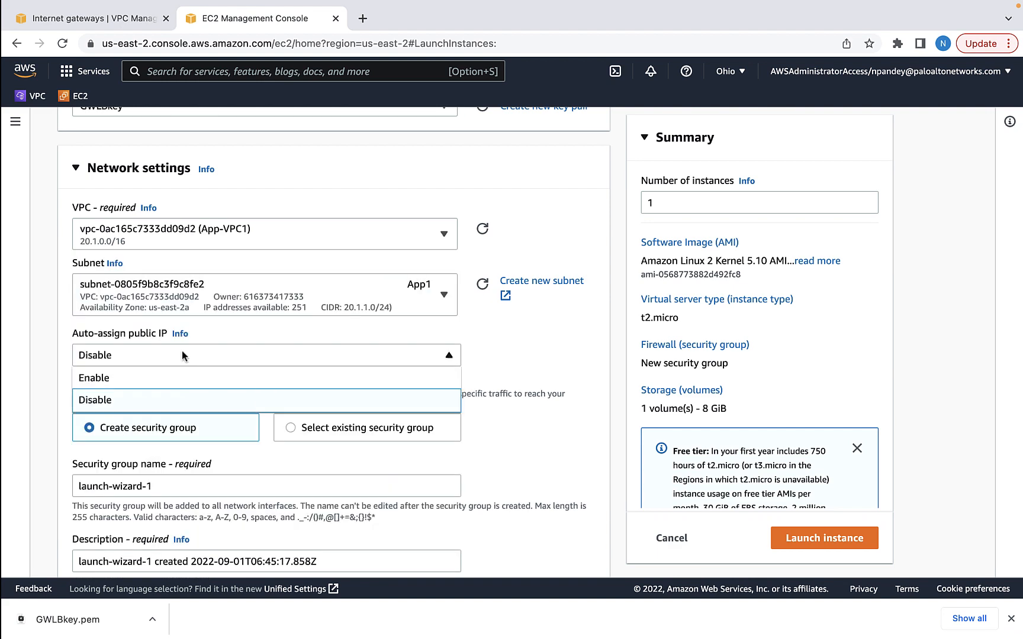
pyautogui.click(146, 379)
# Name the new security group App-SG
pyautogui.scroll(-3, 299, 399)
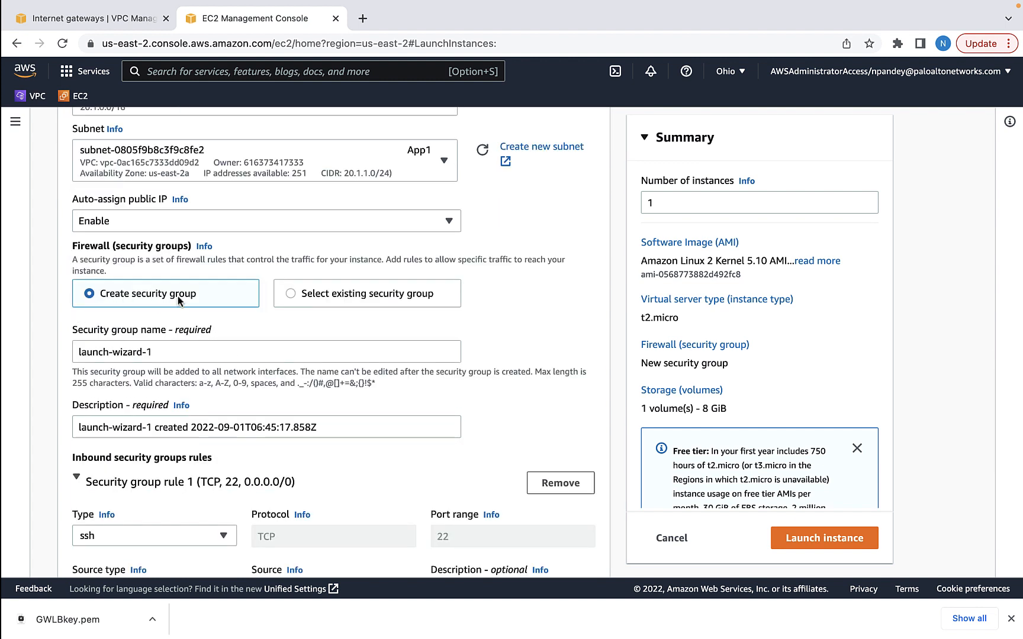
pyautogui.click(154, 352)
pyautogui.press('super+a')
pyautogui.write('App-')
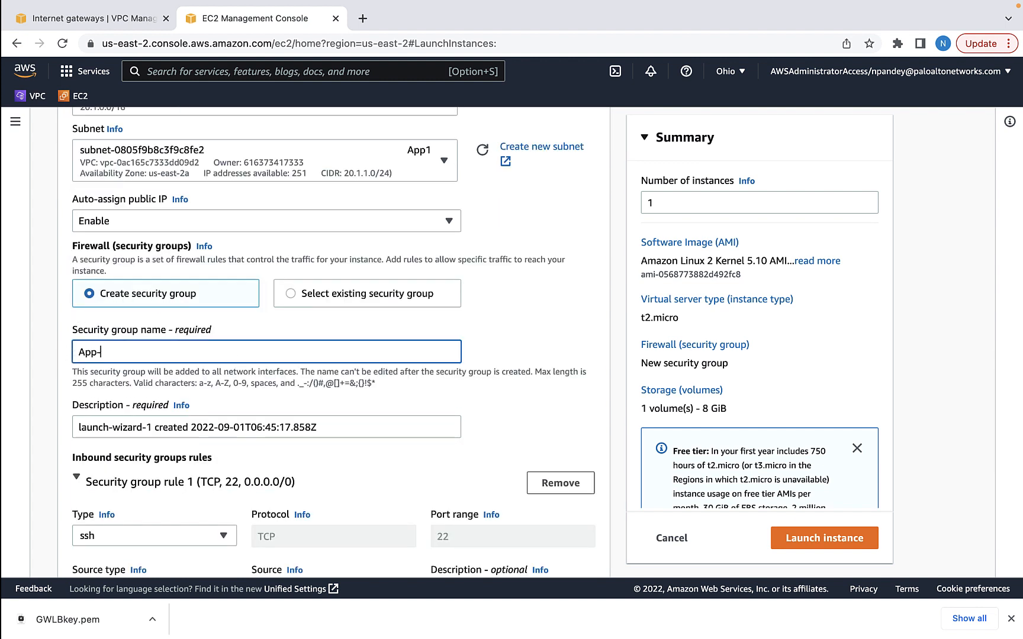
pyautogui.write('SG')
# Allow port 80 traffic from anywhere in App-SG and launch App1
pyautogui.scroll(-5, 165, 473)
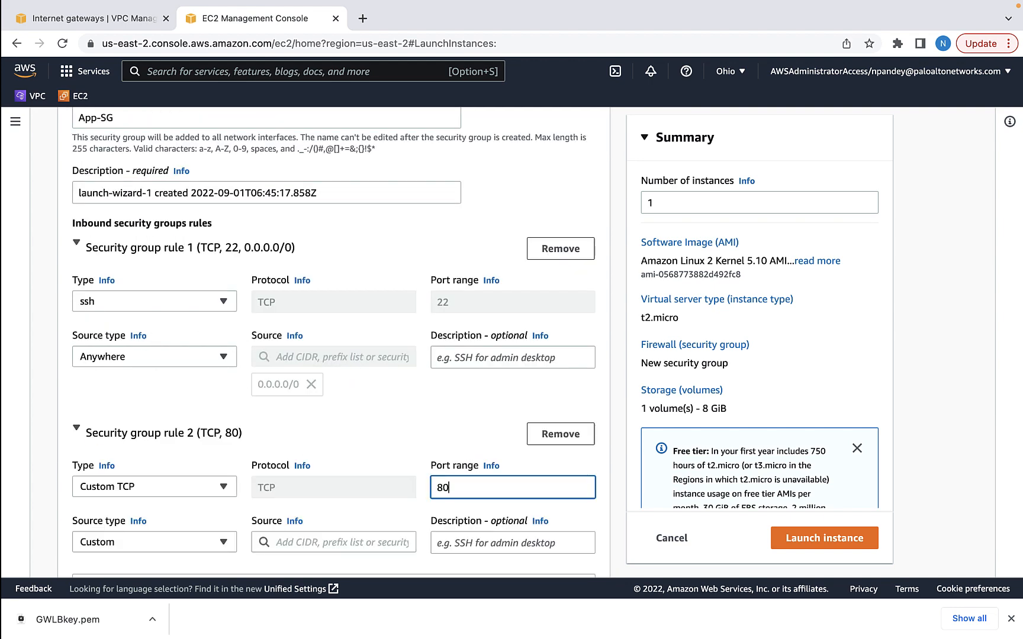
pyautogui.scroll(-3, 199, 474)
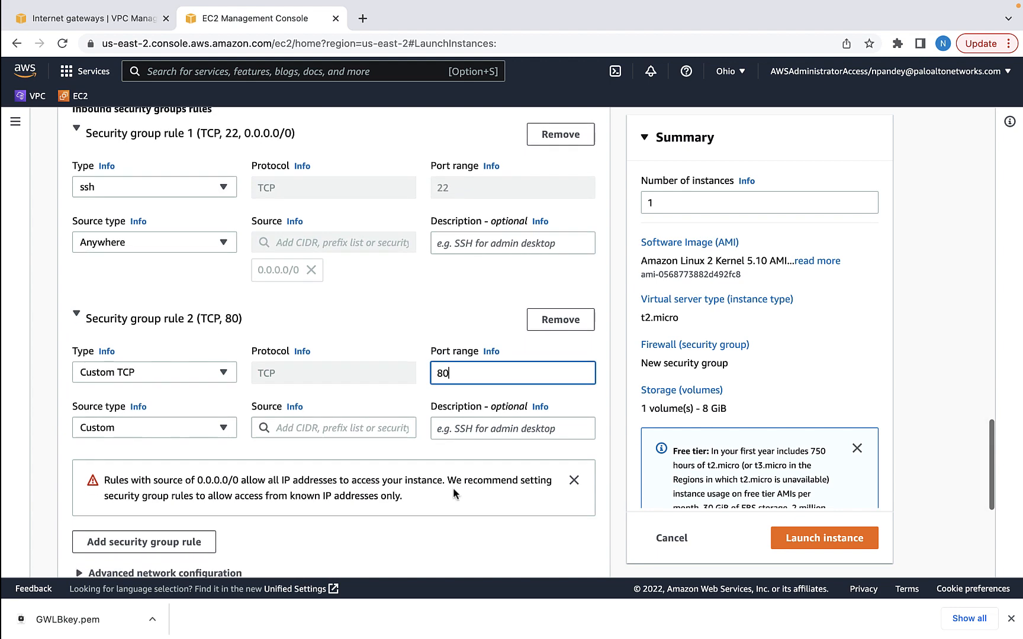
pyautogui.click(149, 428)
pyautogui.click(125, 453)
pyautogui.scroll(-6, 229, 474)
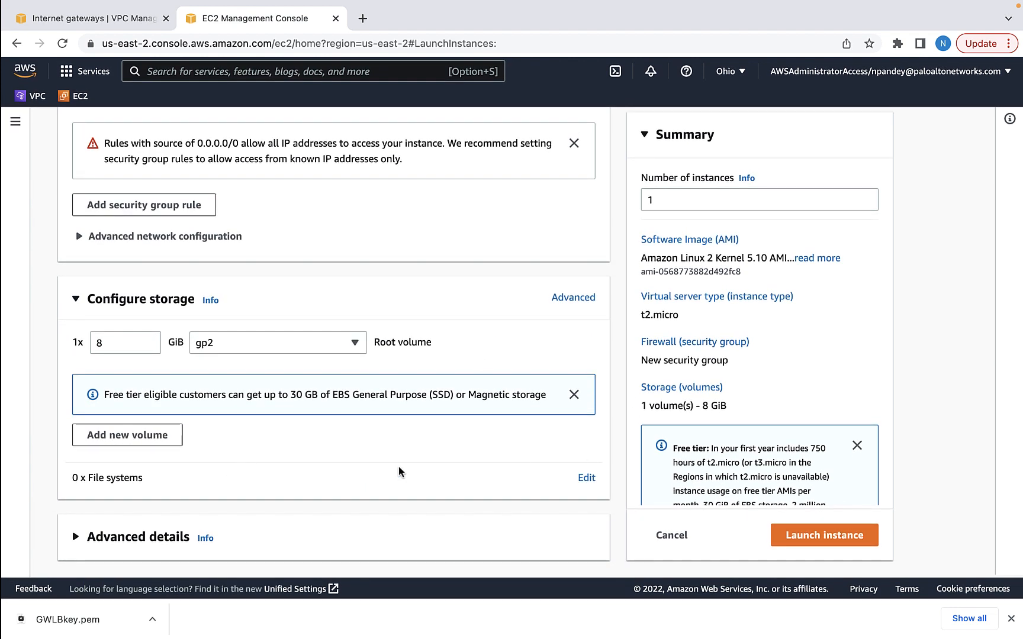
pyautogui.click(849, 536)
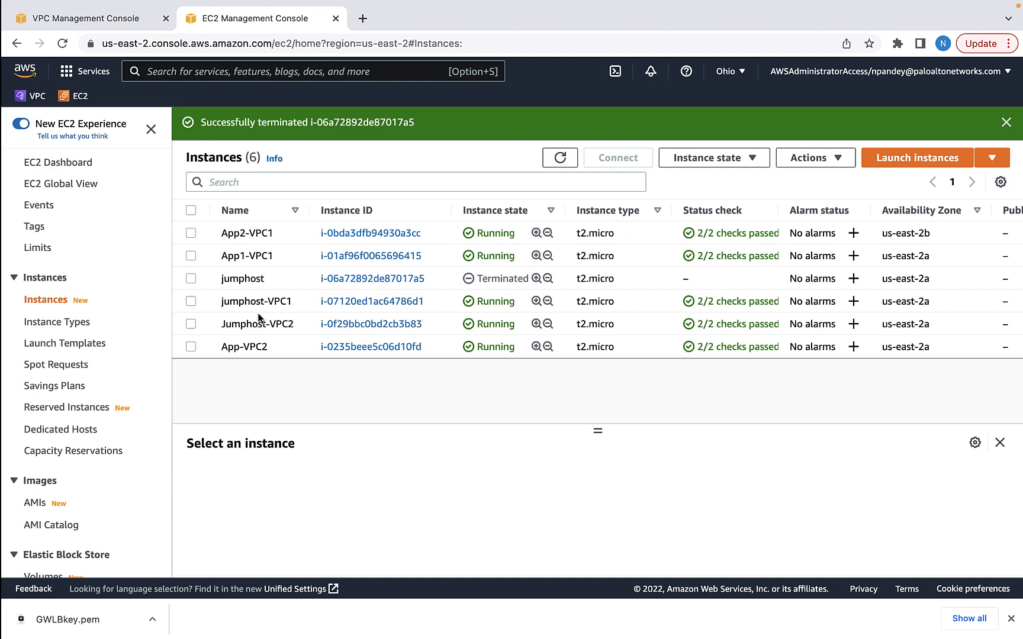
# Return to the VPC console tab showing App-SG's inbound rules
pyautogui.hotkey('ctrl', 'shift', 'Tab')
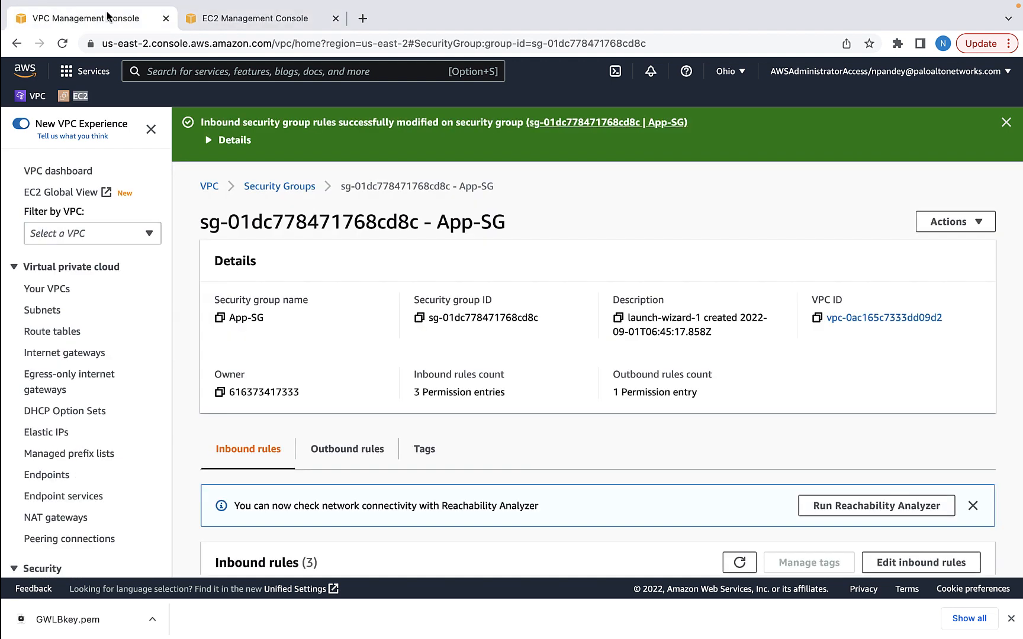
# Create route table instance-RT in App-VPC1
pyautogui.click(61, 334)
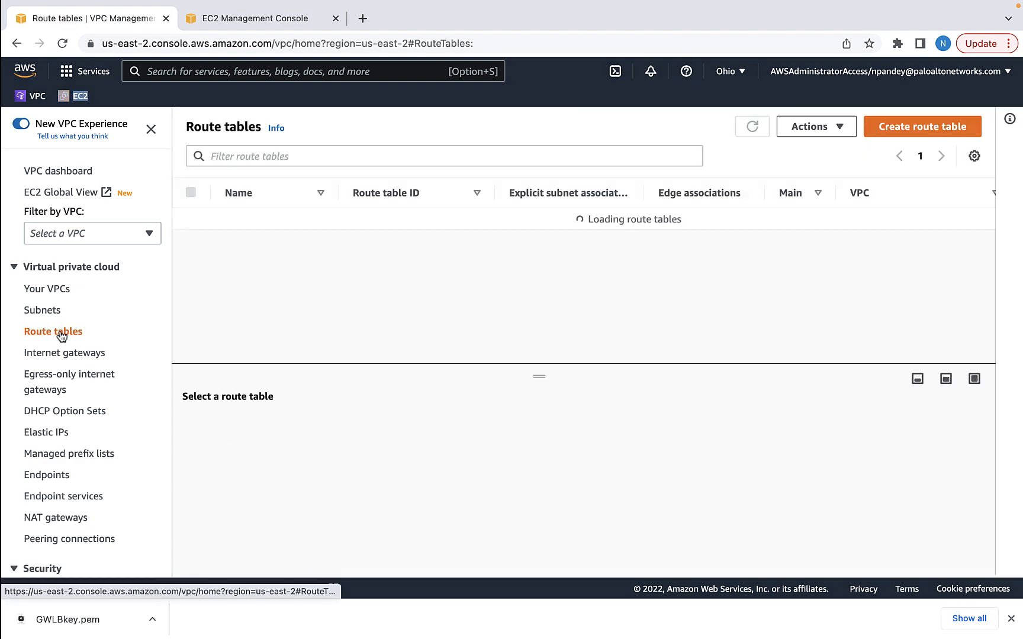
pyautogui.click(938, 127)
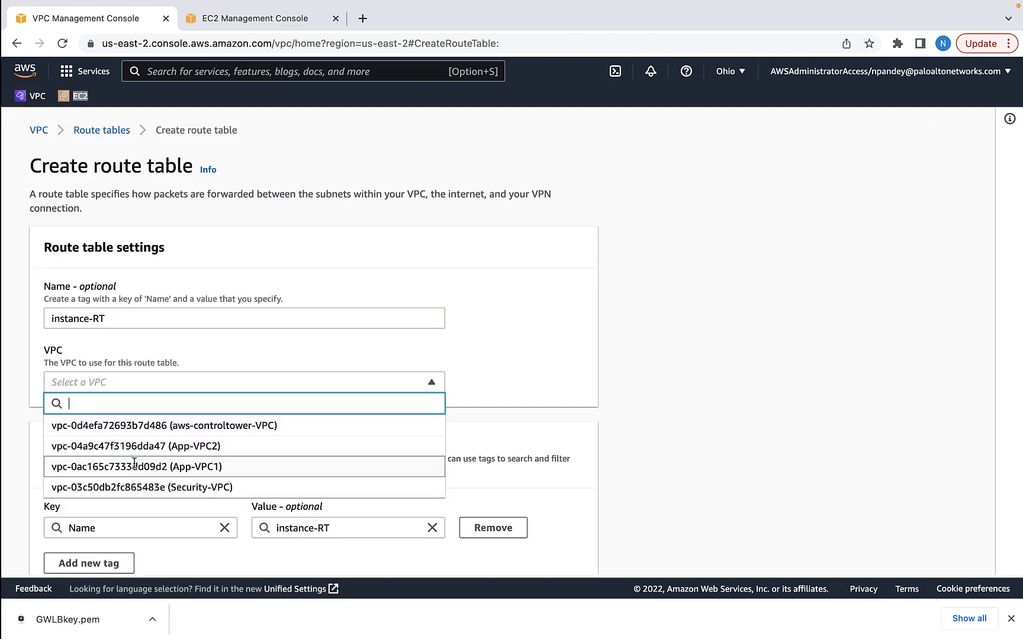
pyautogui.click(133, 465)
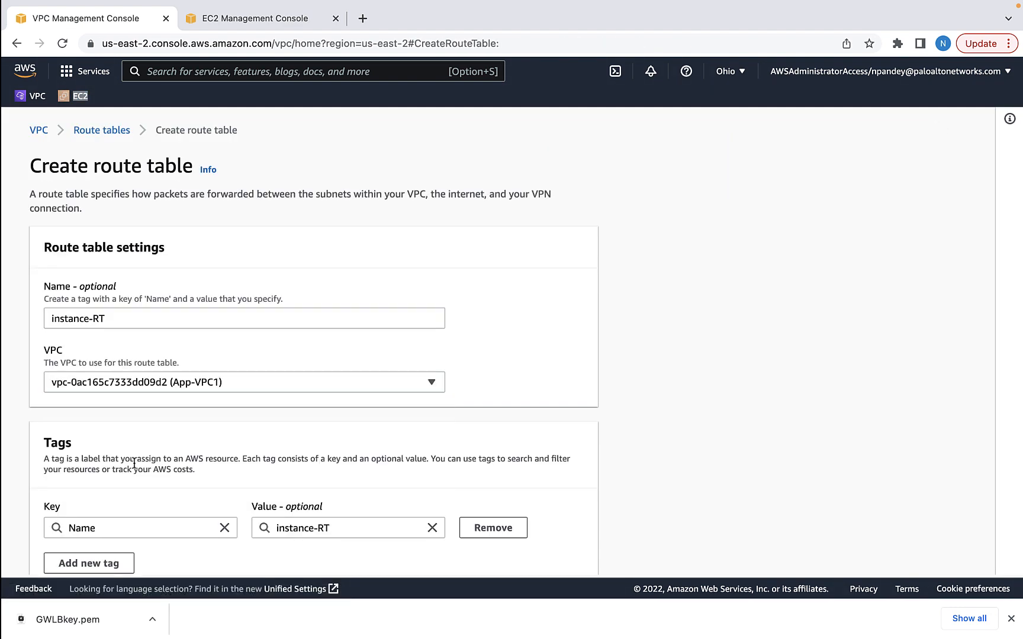
pyautogui.scroll(-3, 165, 476)
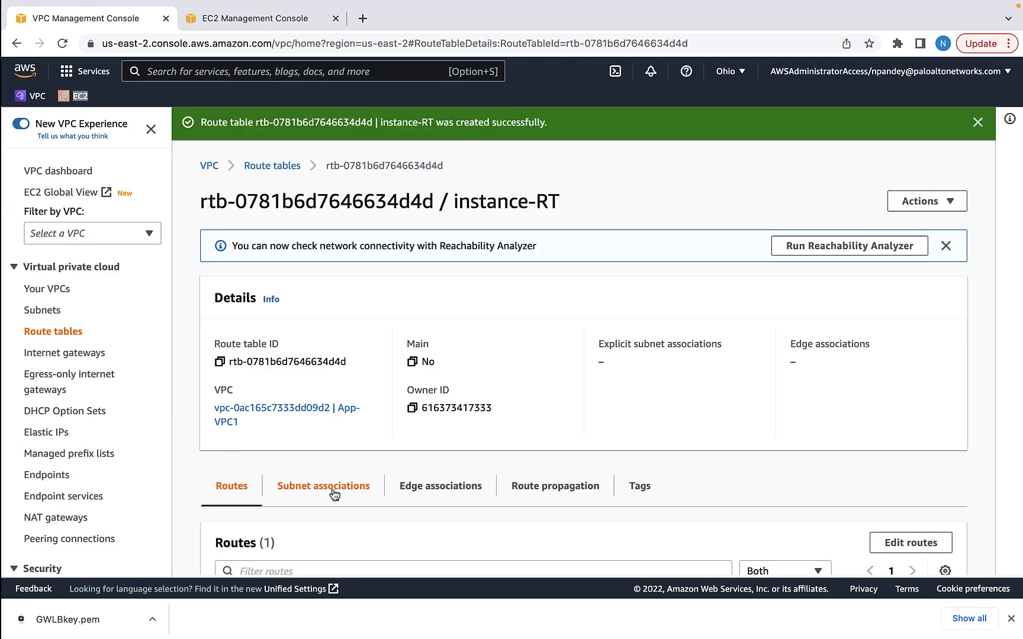
# Associate the App1, App2 and VPC1-jumphost subnets with instance-RT
pyautogui.click(329, 490)
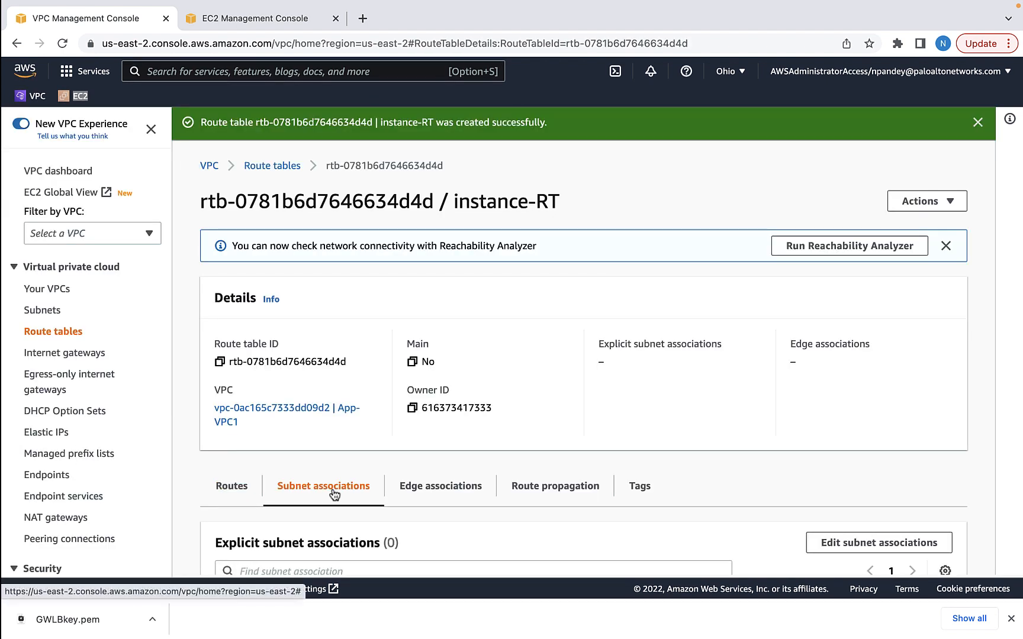
pyautogui.click(877, 543)
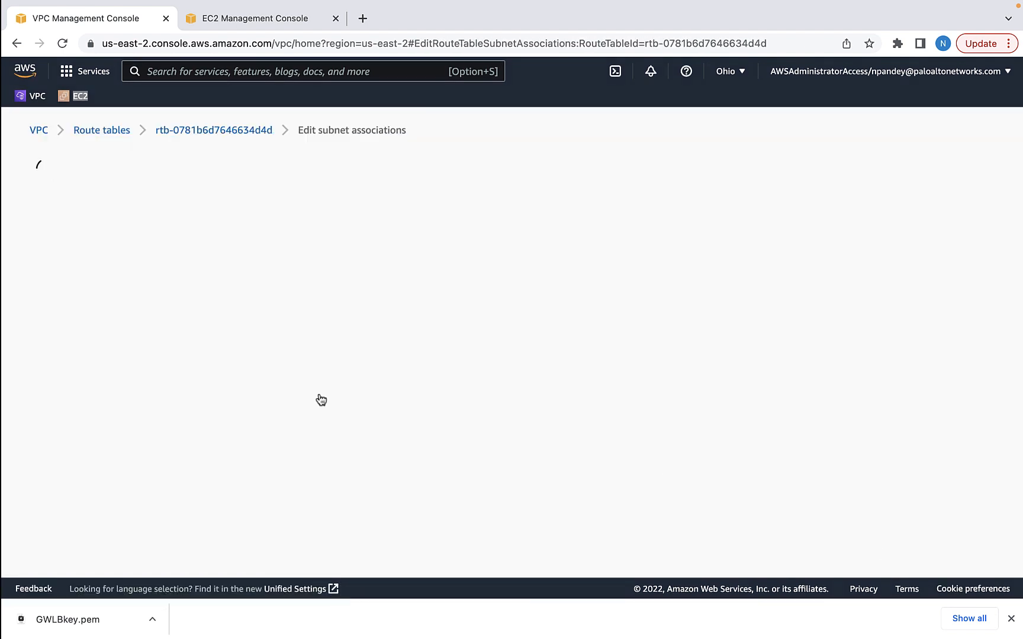
pyautogui.click(49, 367)
pyautogui.click(49, 345)
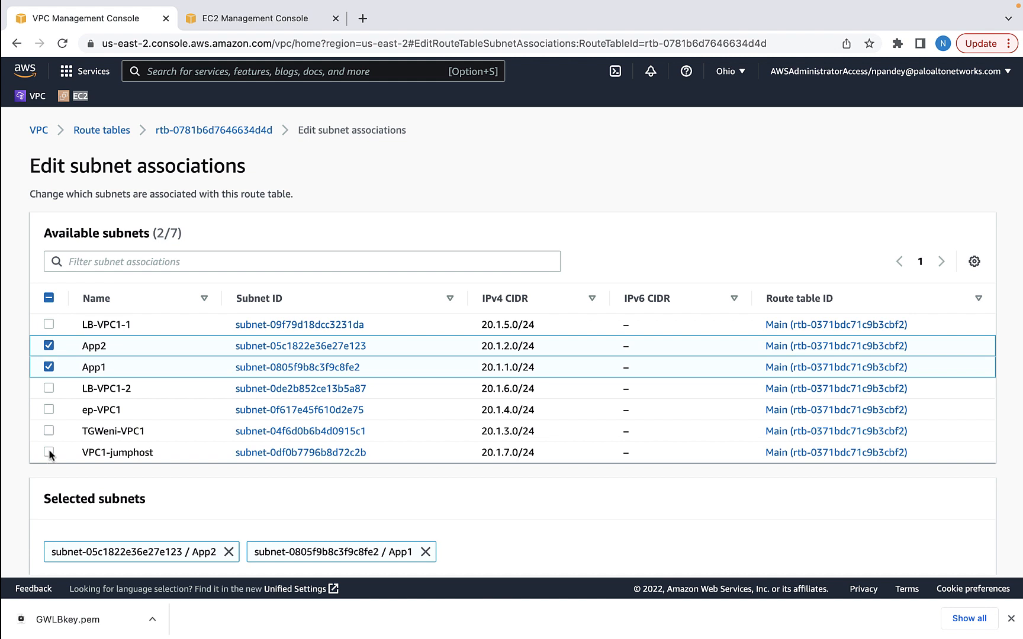
pyautogui.click(49, 453)
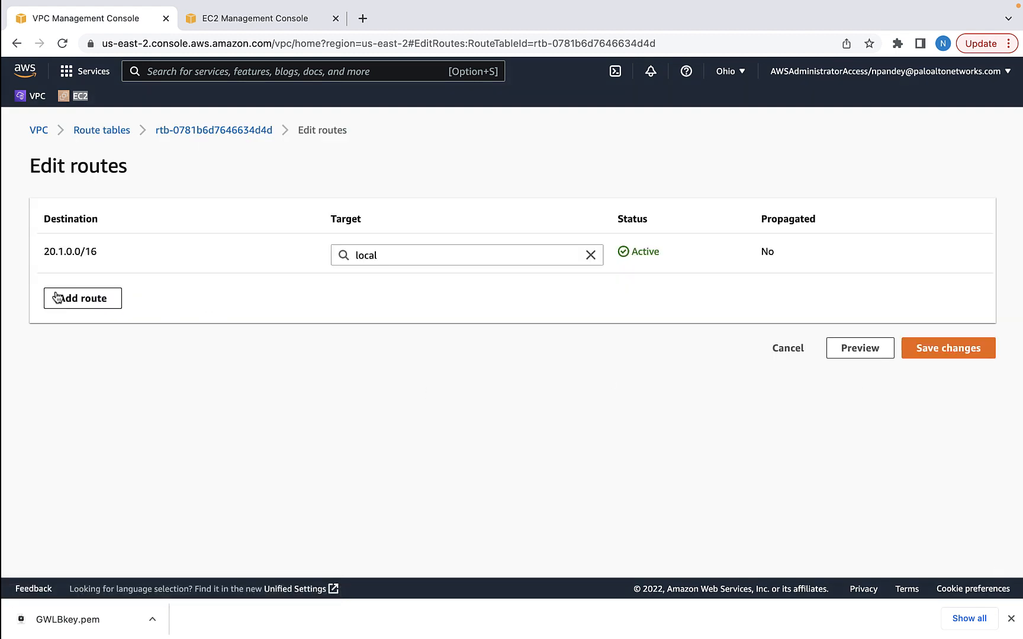
# Add a 0.0.0.0/0 route and choose its target
pyautogui.click(56, 298)
pyautogui.click(197, 295)
pyautogui.write('0.0.0.0/0')
pyautogui.click(372, 295)
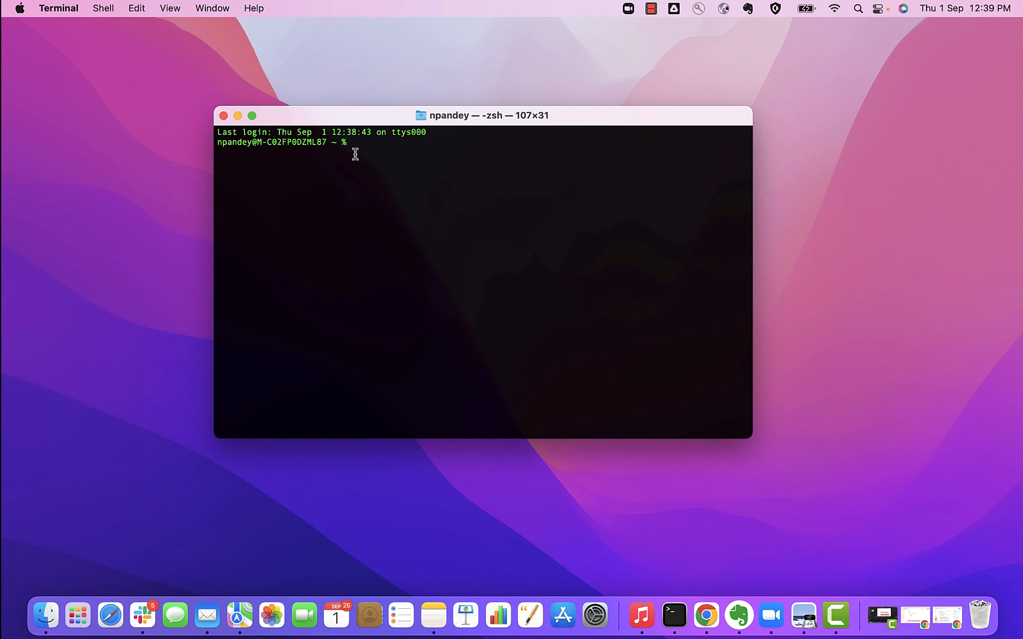
# From Downloads, SSH into App1 as ec2-user with GWLBkey.pem and its public IP
pyautogui.write('cd Downloads')
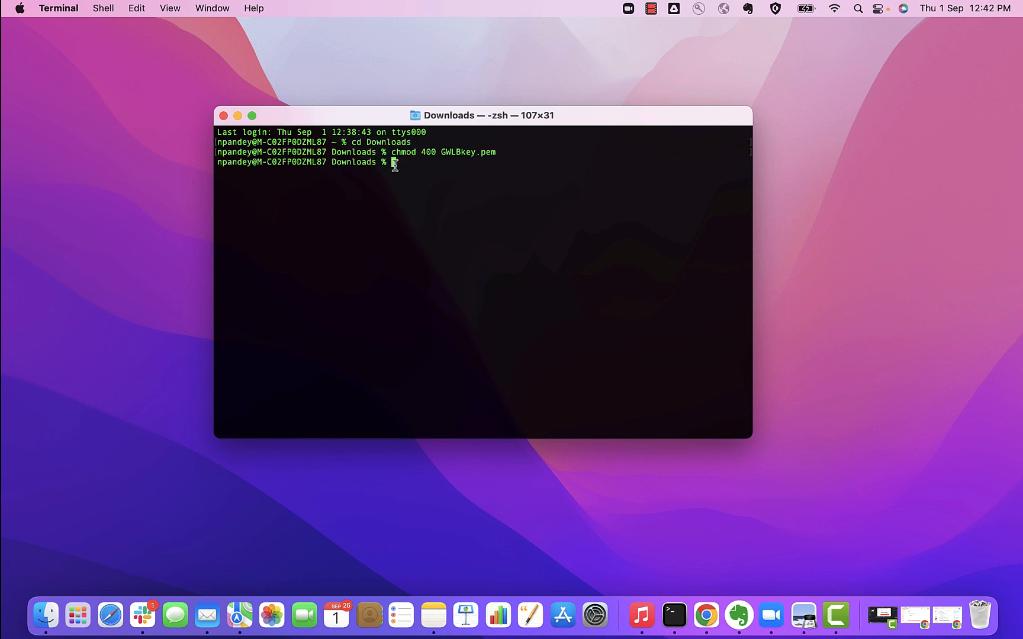
pyautogui.write('ssh -i GWLBkey.pem ec2-user@')
pyautogui.press('super+Tab')
pyautogui.press('super+Tab')
pyautogui.press('super+Tab')
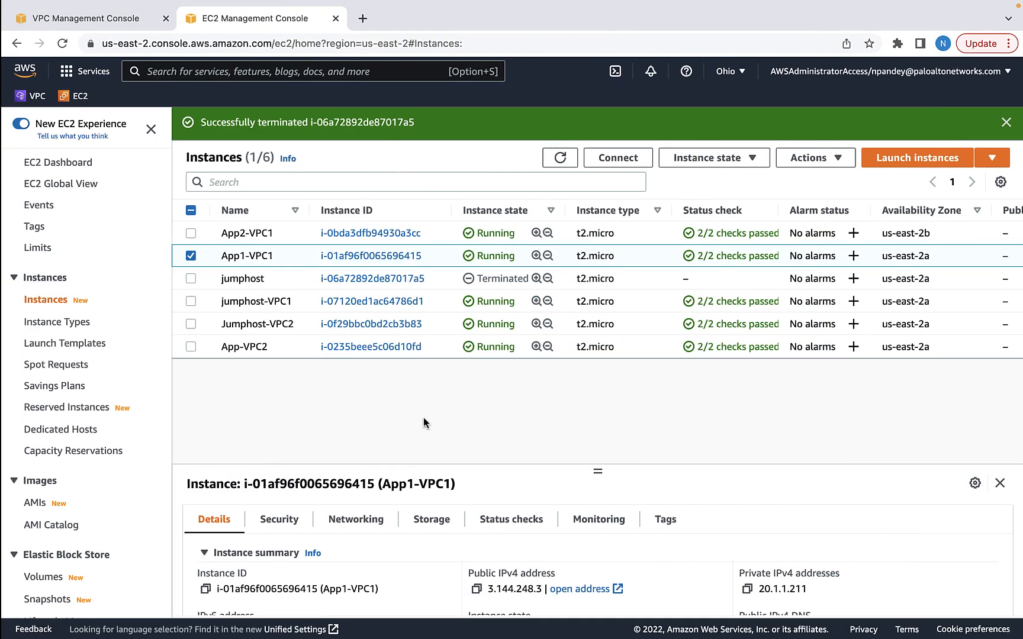
pyautogui.click(475, 590)
pyautogui.press('super+Tab')
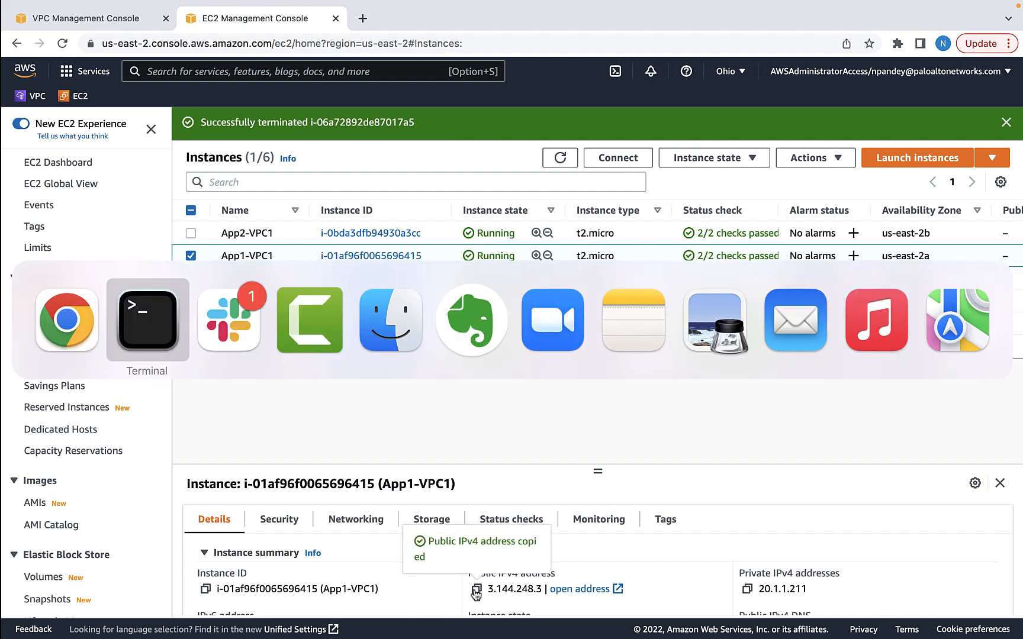
pyautogui.press('super+v')
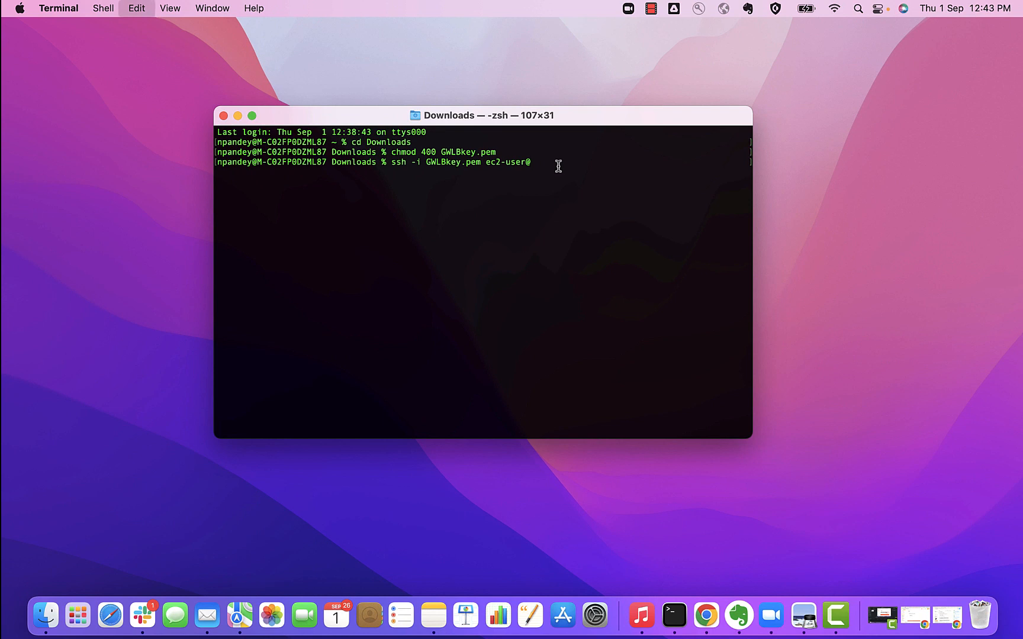
pyautogui.press('Return')
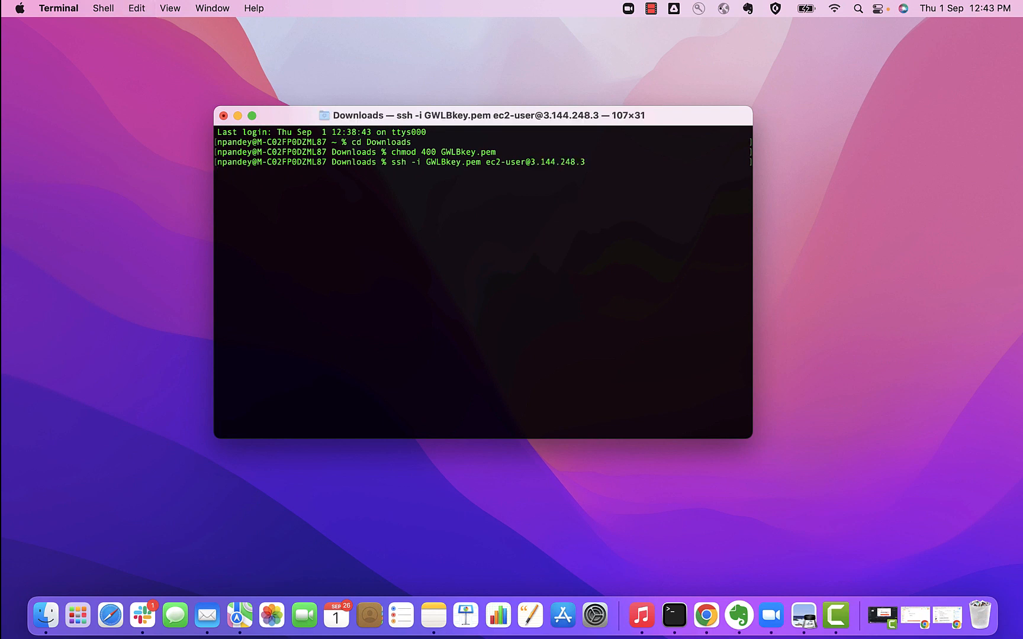
pyautogui.write('yes')
pyautogui.press('Return')
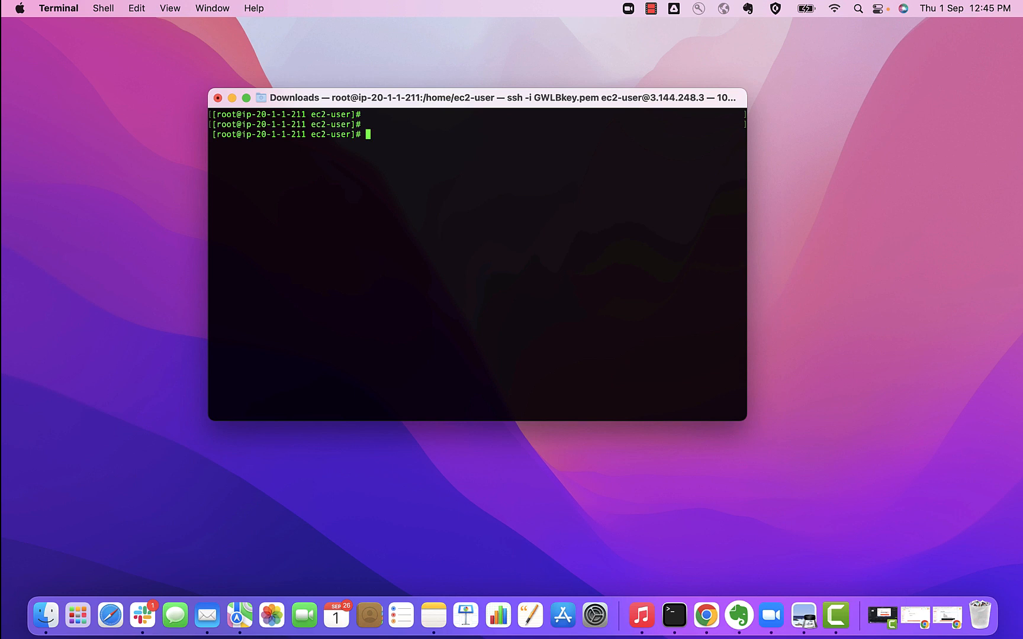
# Become root and pull up the bash script note from the slides
pyautogui.write('sudo su')
pyautogui.press('Return')
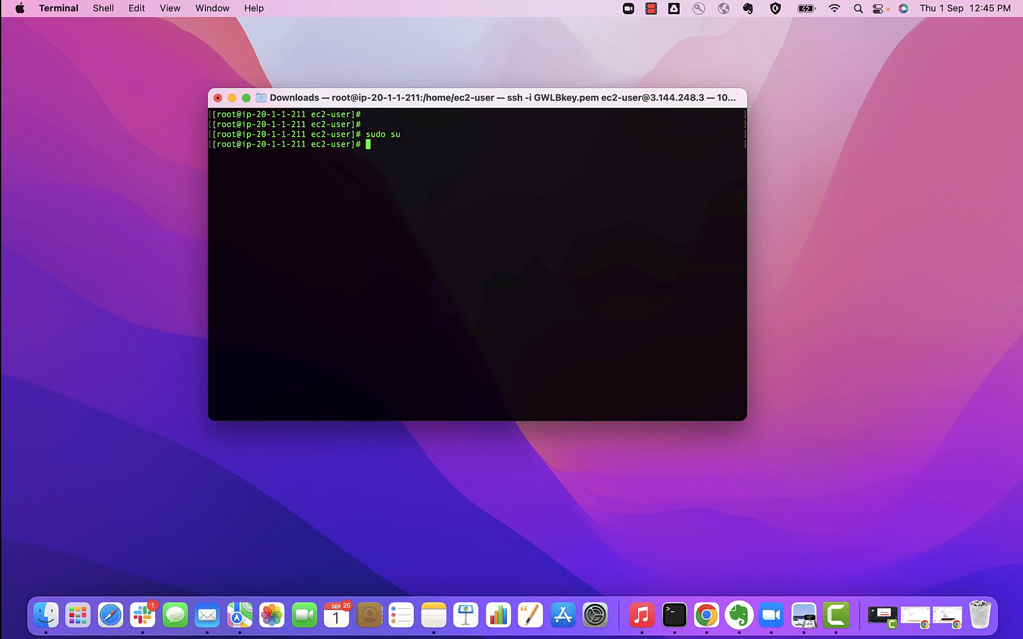
pyautogui.press('Return')
pyautogui.click(910, 619)
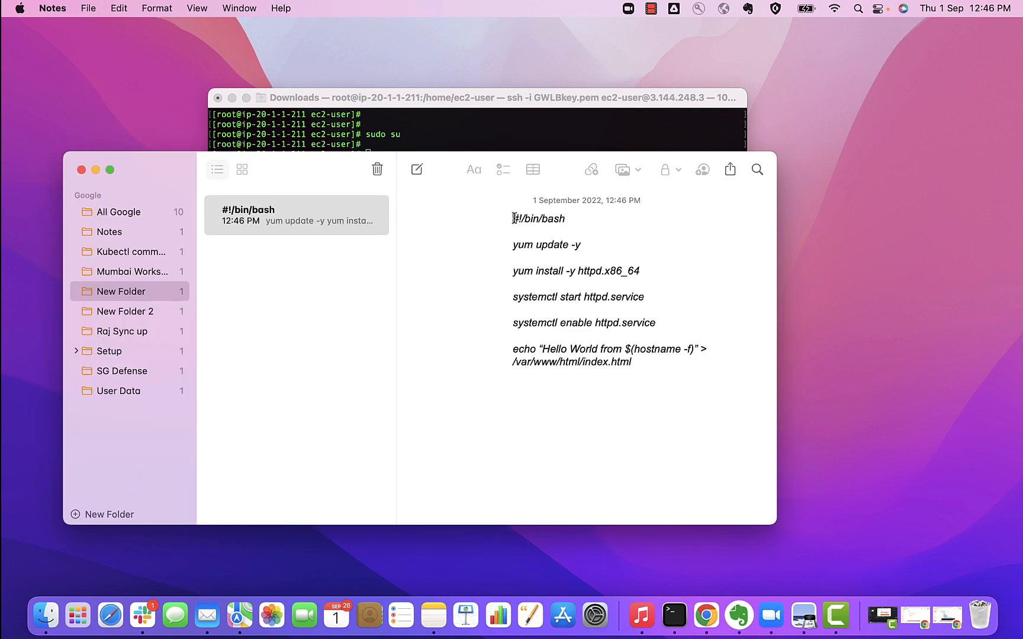
pyautogui.moveTo(513, 218); pyautogui.dragTo(572, 219)
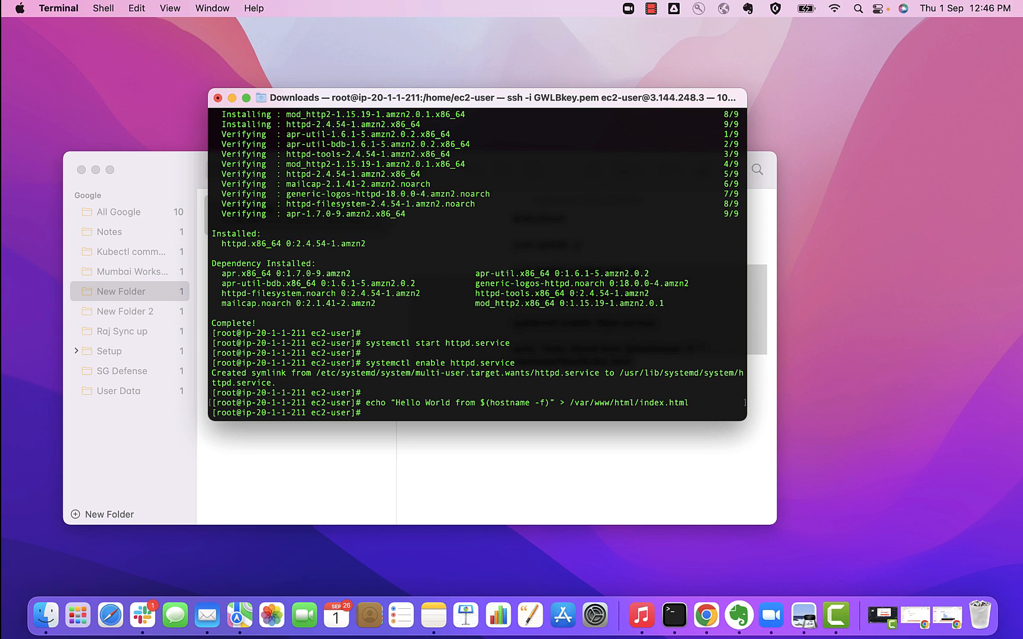
pyautogui.press('Return')
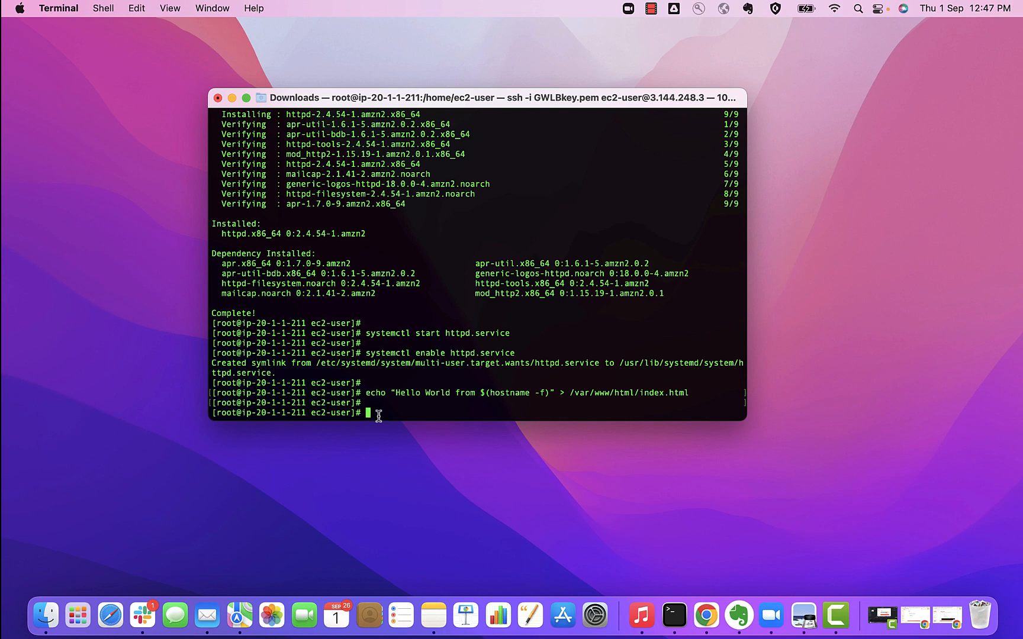
# Create an empty healthcheck.html in /var/www/html and confirm it with ls
pyautogui.write('cd /var/www/html/')
pyautogui.press('Return')
pyautogui.press('Return')
pyautogui.write('ls')
pyautogui.press('Return')
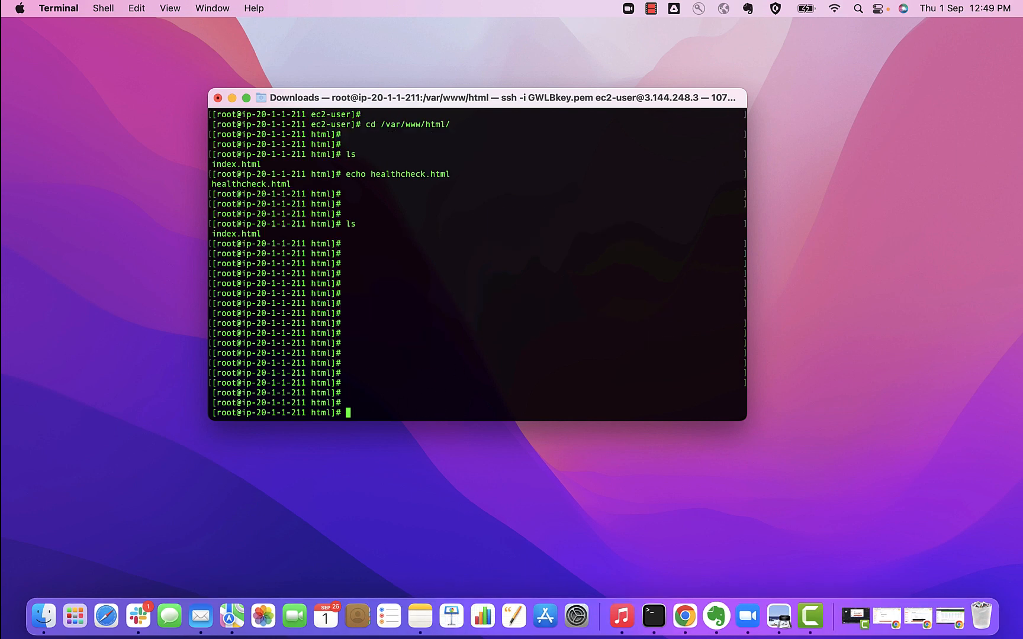
pyautogui.write('touch healthcheck.html')
pyautogui.press('Return')
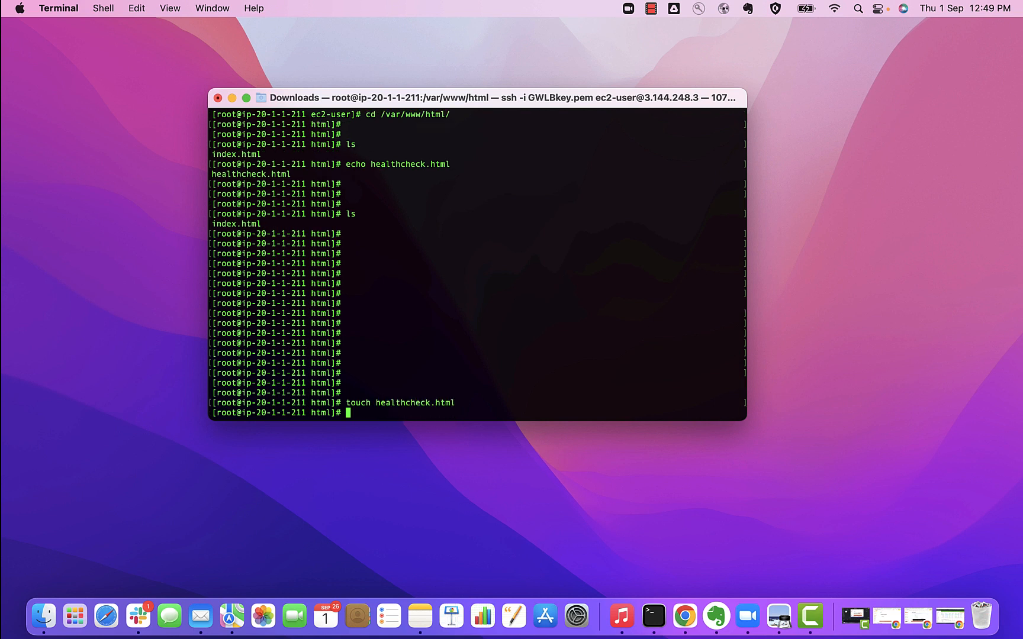
pyautogui.press('Return')
pyautogui.press('Return')
pyautogui.write('ls')
pyautogui.press('Return')
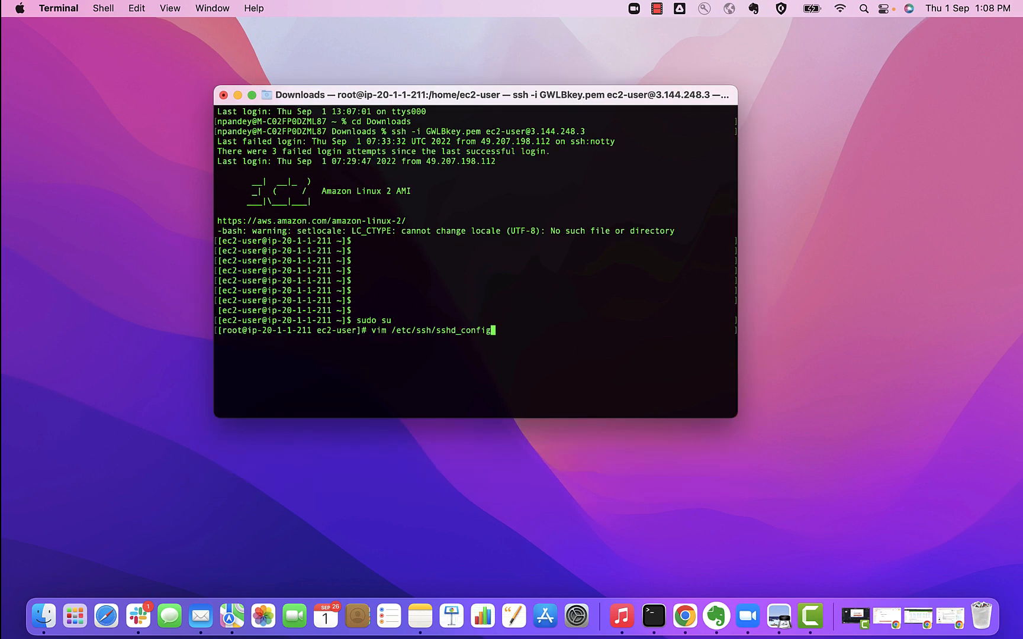
# Set PasswordAuthentication yes in /etc/ssh/sshd_config and save with :wq
pyautogui.press('Return')
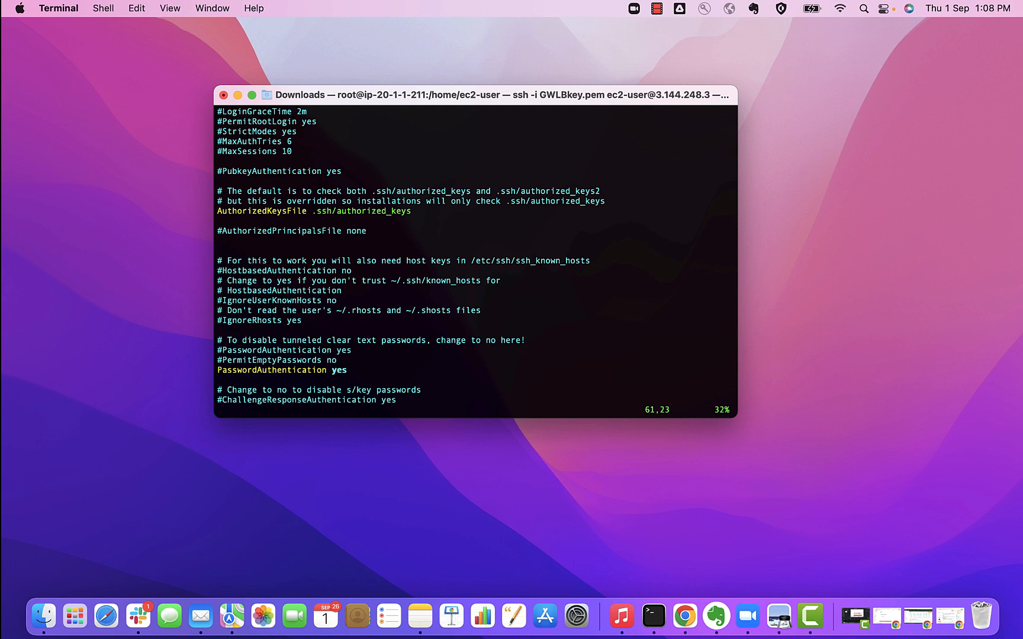
pyautogui.write(':wq')
pyautogui.press('Return')
# Restart sshd and set a new root password with passwd
pyautogui.write('service sshd restart')
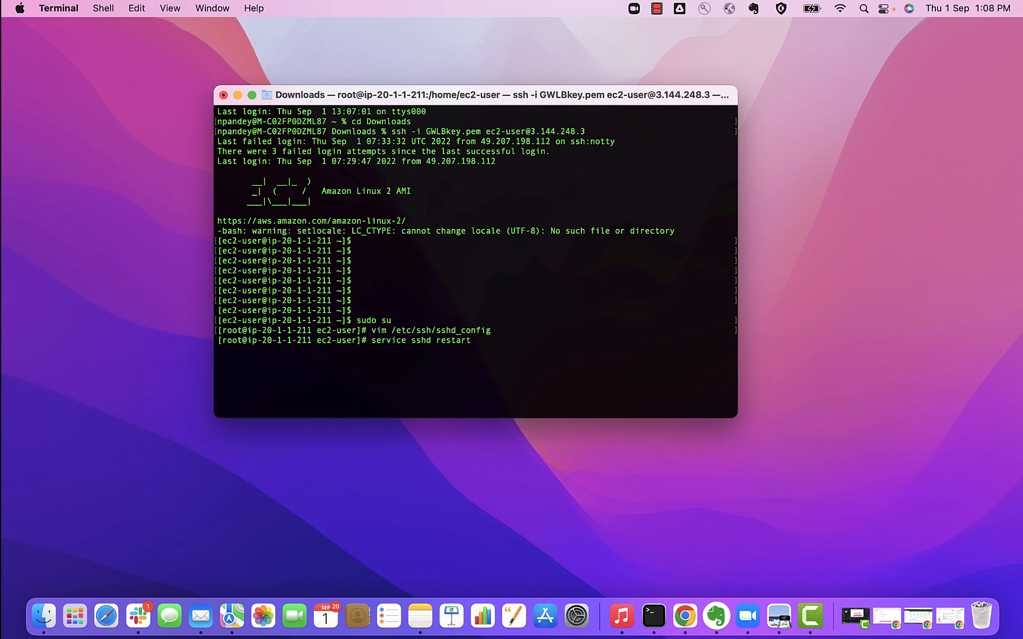
pyautogui.press('Return')
pyautogui.press('Return')
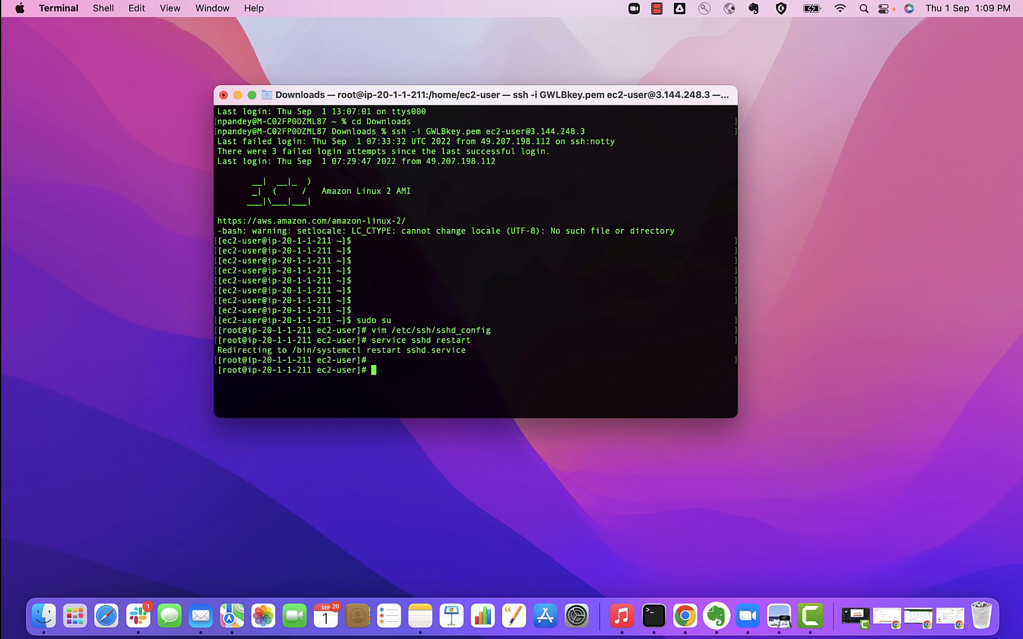
pyautogui.press('Return')
pyautogui.press('Return')
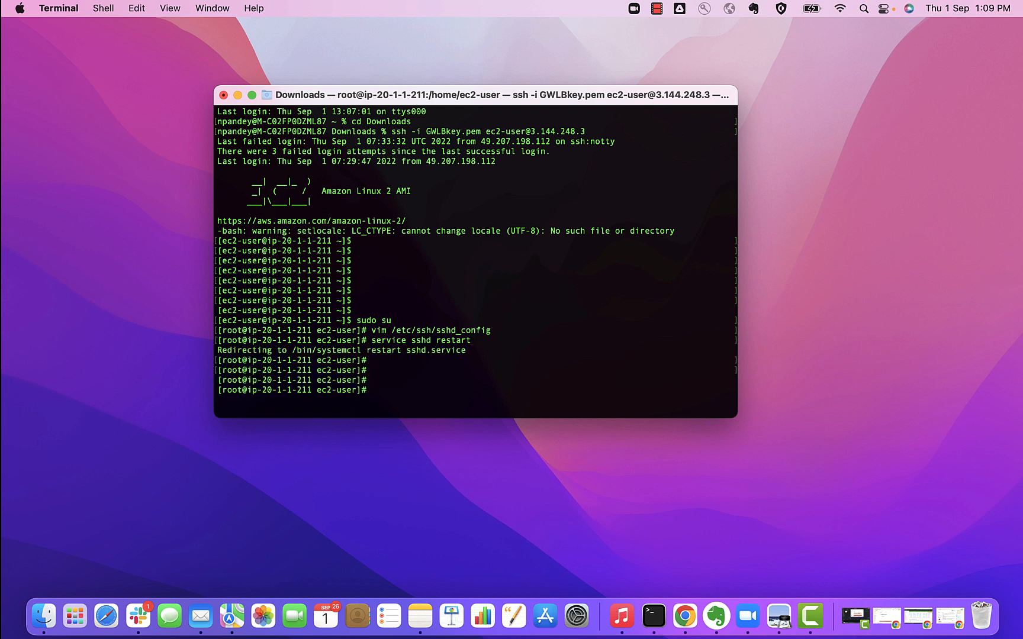
pyautogui.press('Return')
pyautogui.write('pa')
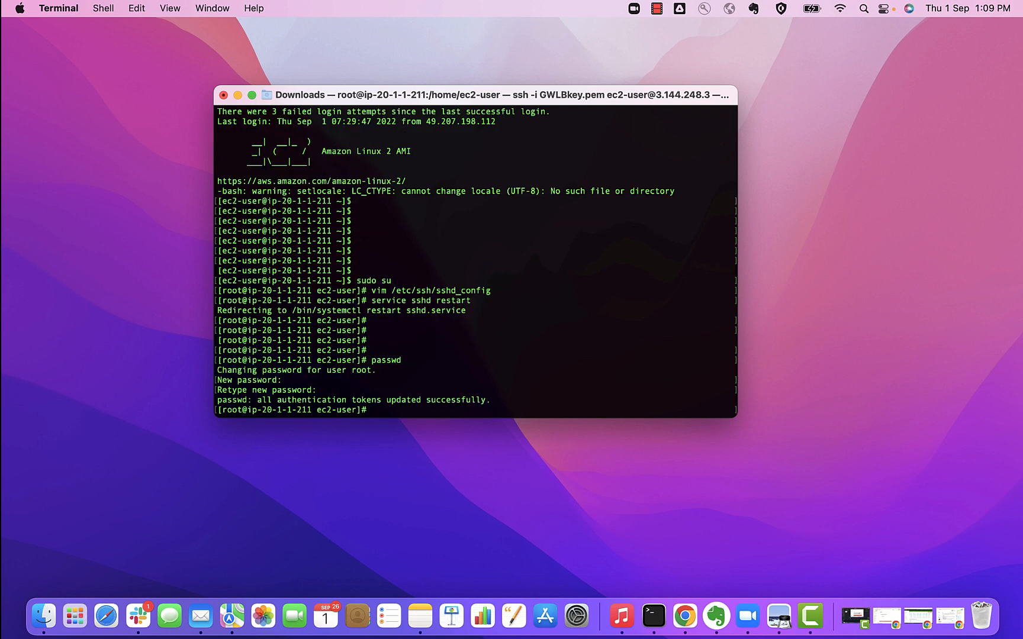
pyautogui.press('Return')
pyautogui.press('Return')
pyautogui.press('Return')
pyautogui.press('Return')
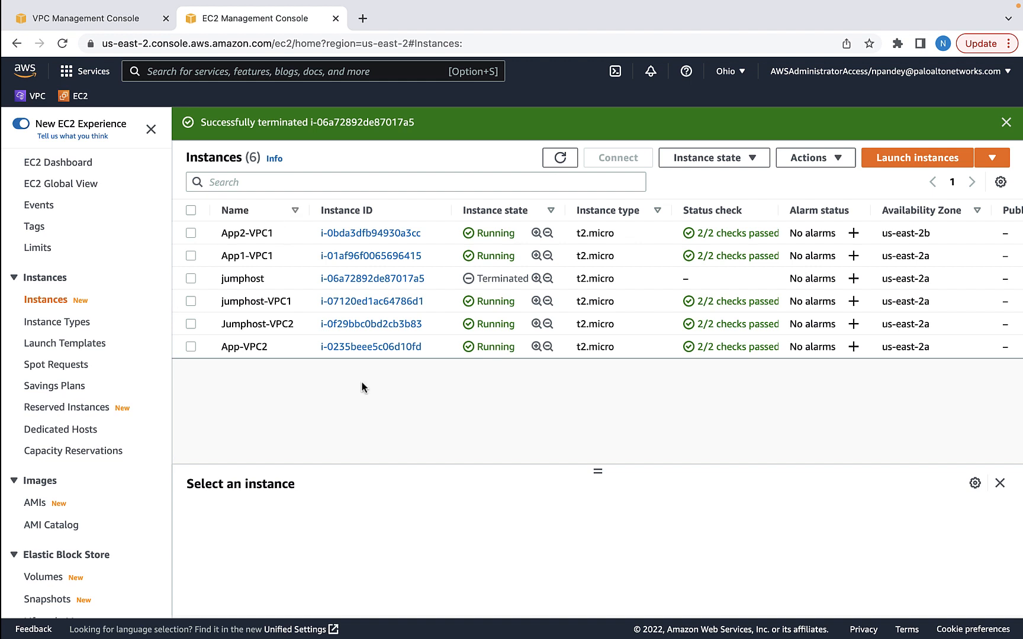
# Load App-VPC2's public IP 3.137.41.167 in a new tab and check its VPC2 page
pyautogui.click(191, 347)
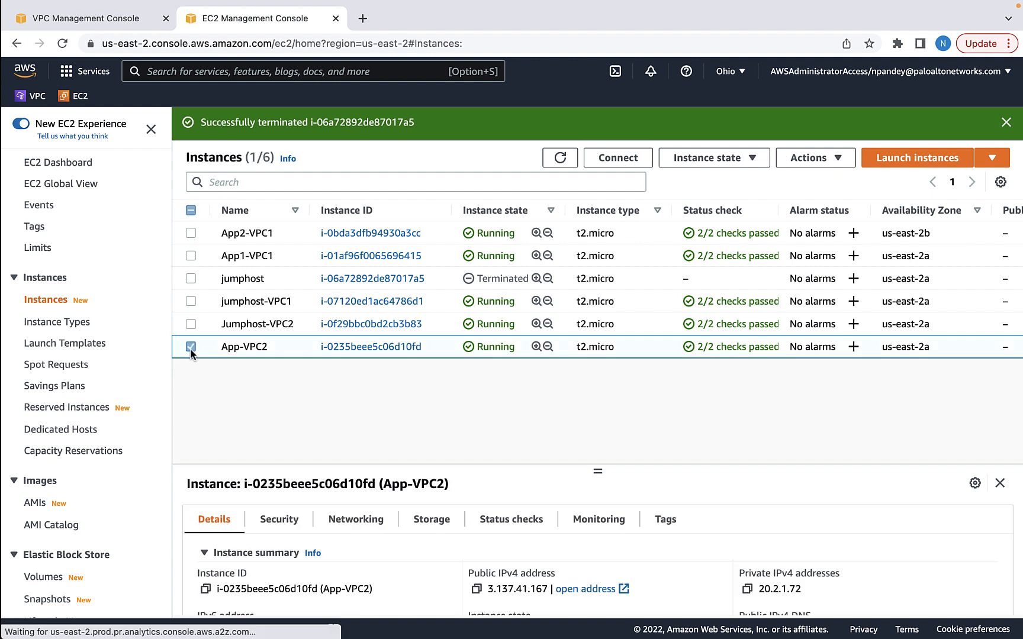
pyautogui.click(477, 589)
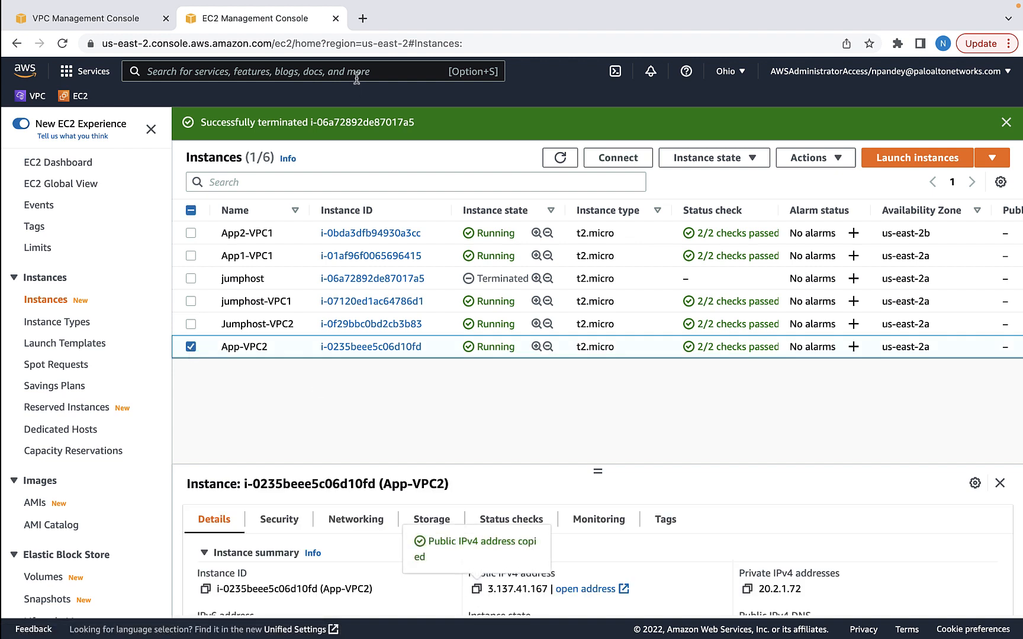
pyautogui.press('super+t')
pyautogui.press('super+v')
pyautogui.press('Return')
pyautogui.moveTo(144, 70); pyautogui.dragTo(3, 70)
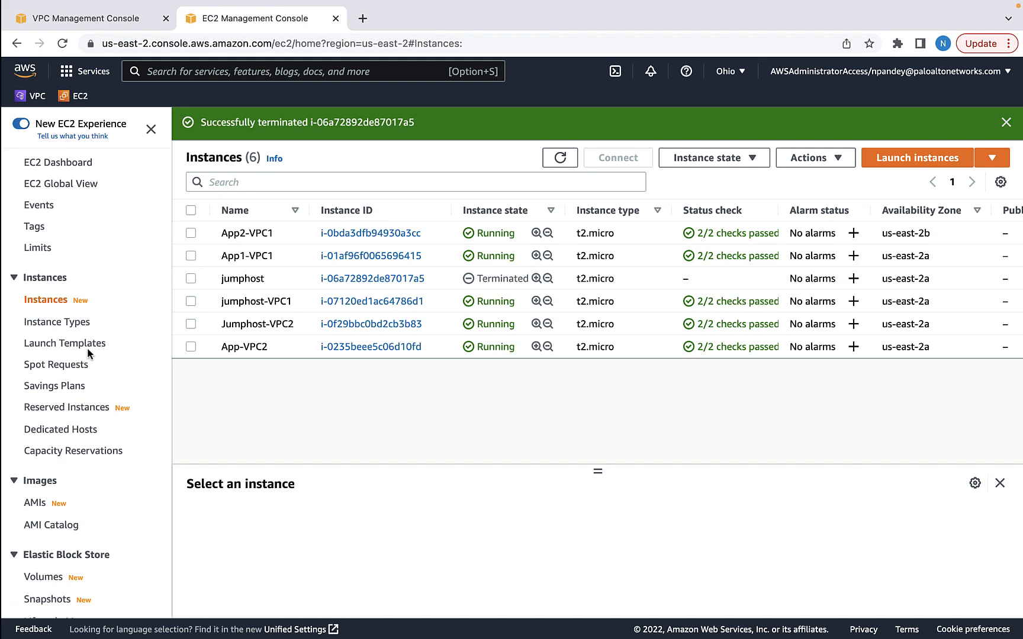
pyautogui.scroll(-2, 87, 347)
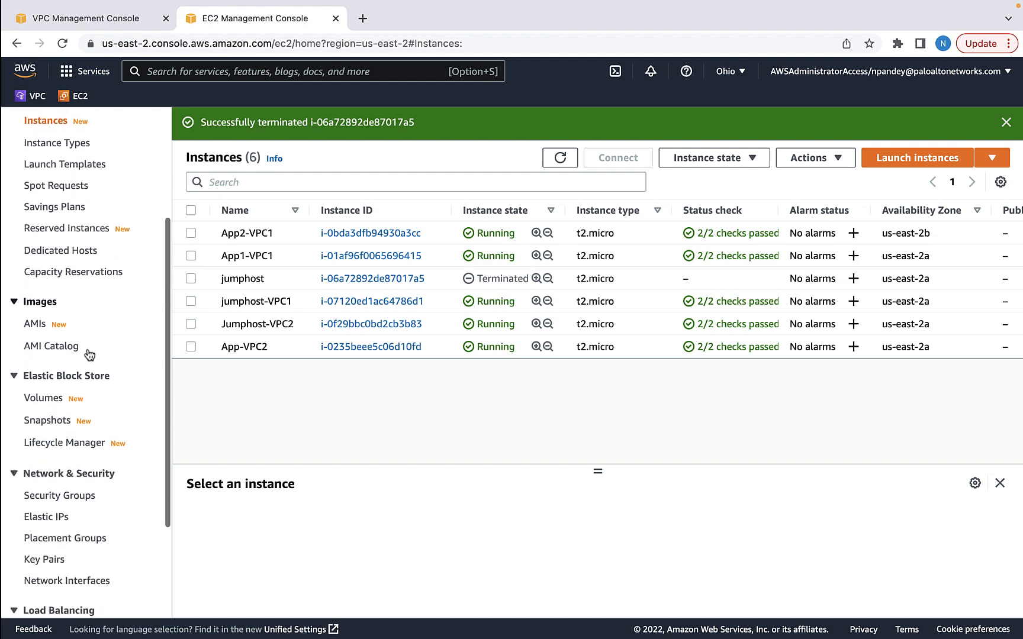
pyautogui.scroll(-4, 87, 353)
# Create an instance target group TGVPC1 in App-VPC1 on HTTP port 80
pyautogui.click(66, 516)
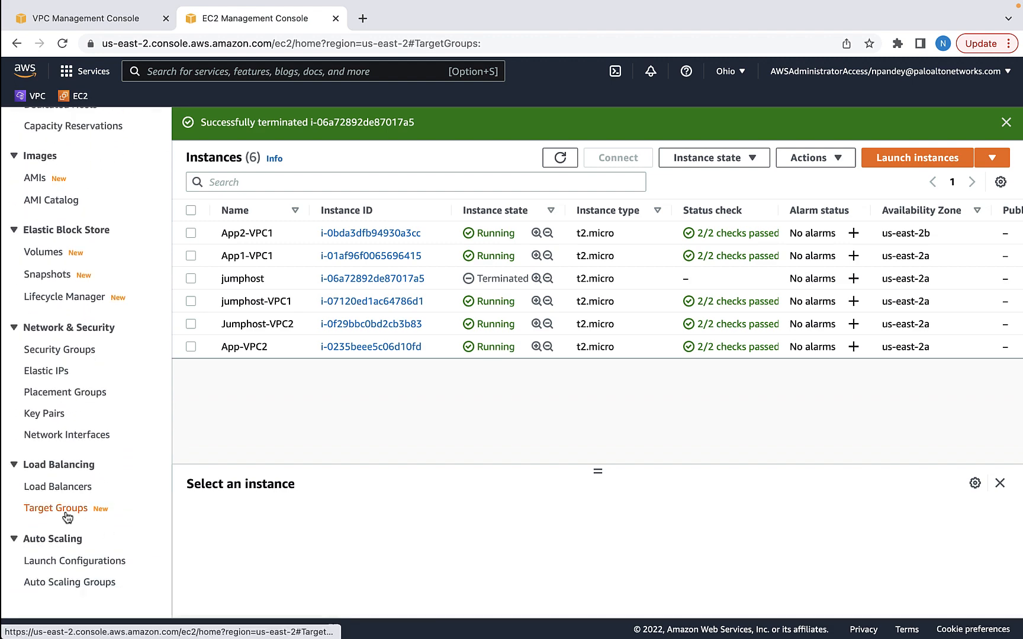
pyautogui.click(881, 175)
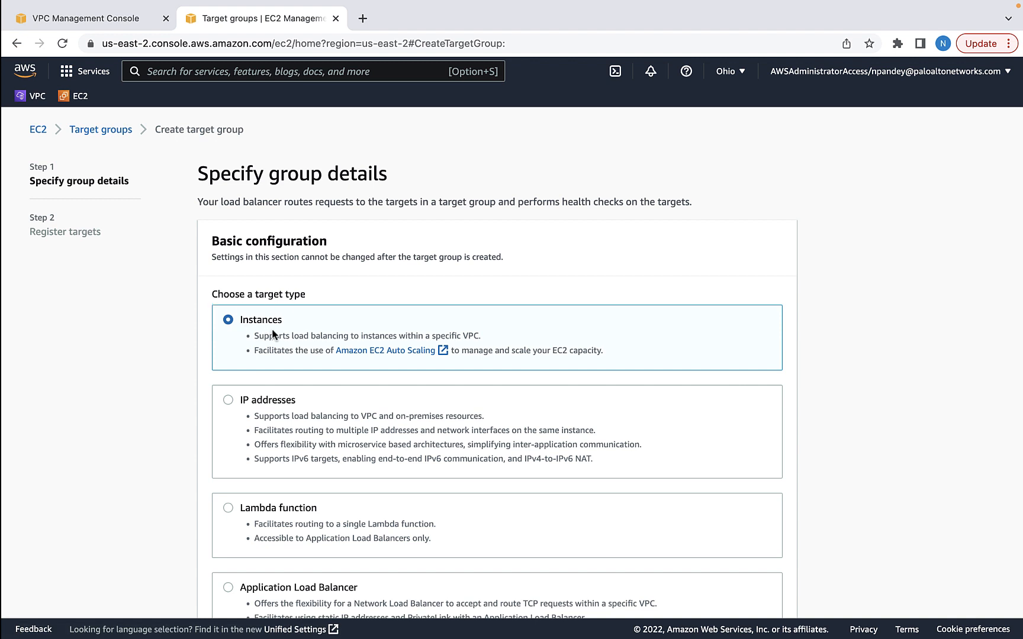
pyautogui.scroll(-8, 273, 334)
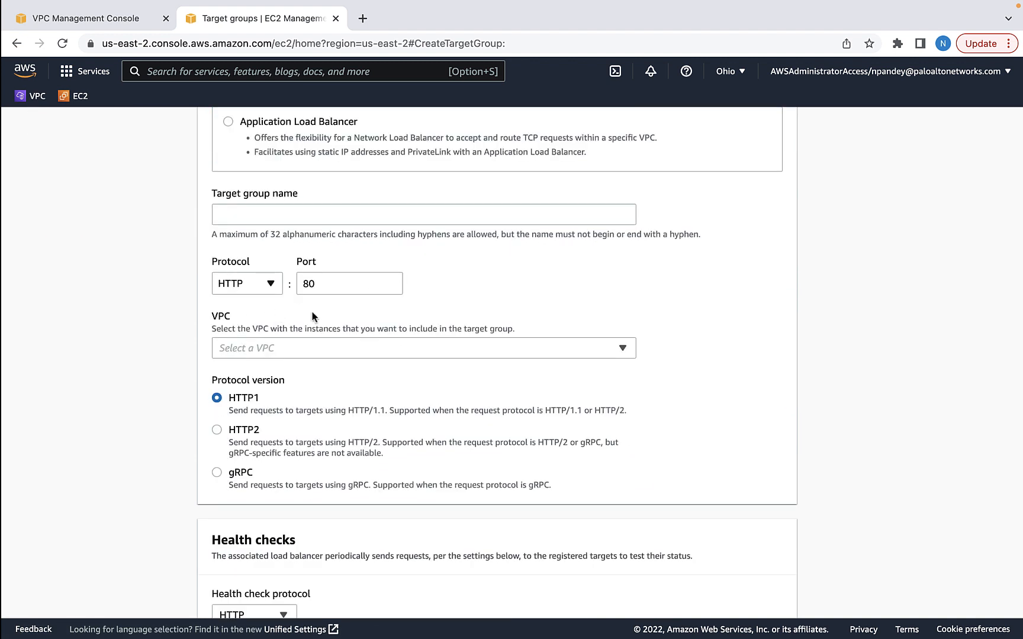
pyautogui.click(418, 353)
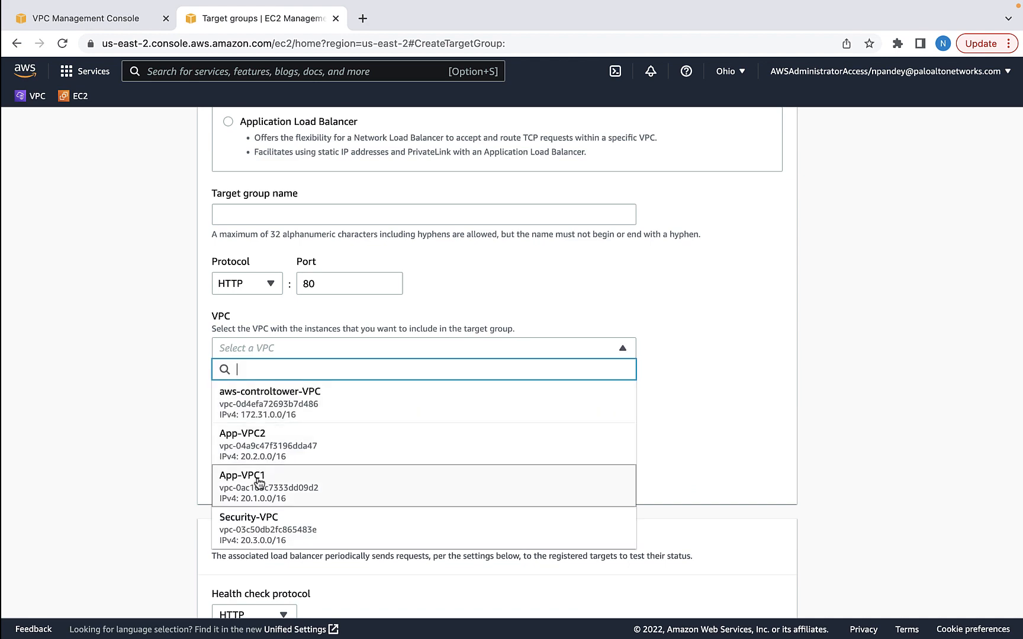
pyautogui.click(257, 477)
pyautogui.scroll(-7, 256, 477)
pyautogui.click(765, 435)
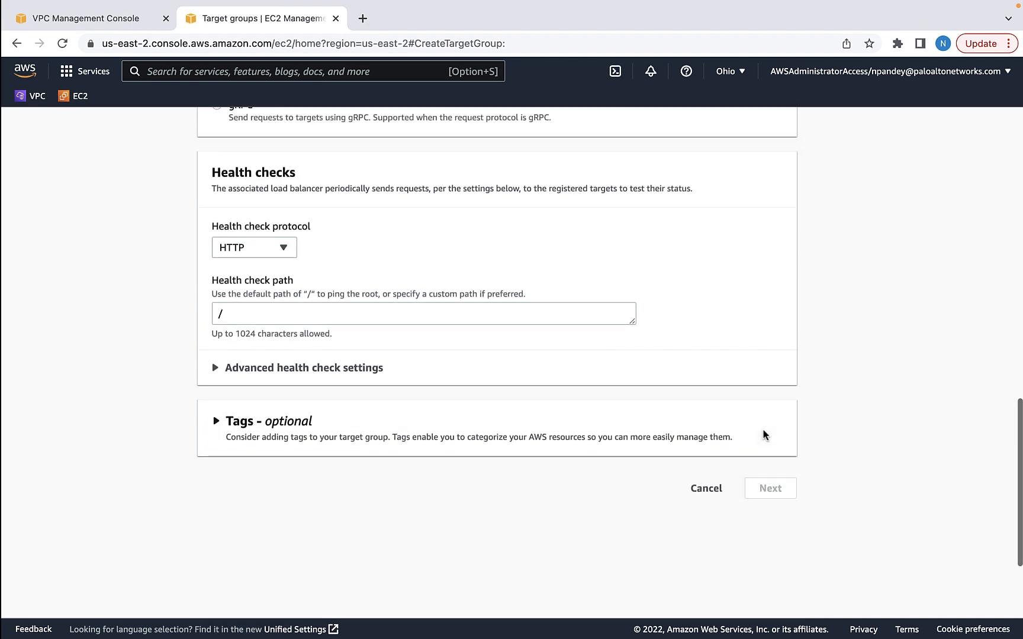
pyautogui.click(302, 342)
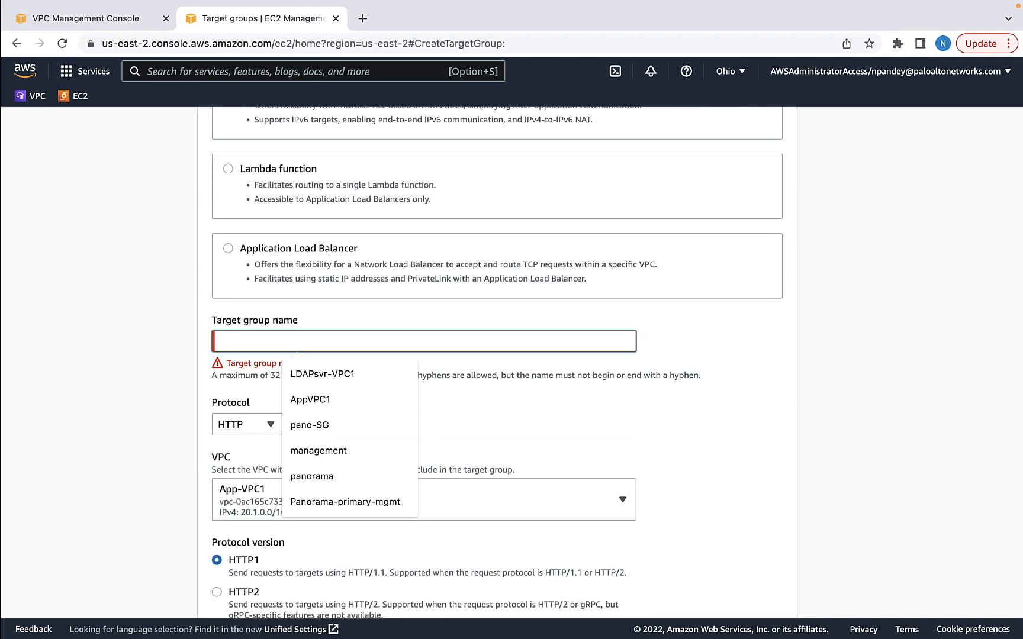
pyautogui.write('TG-')
pyautogui.write('VPC1')
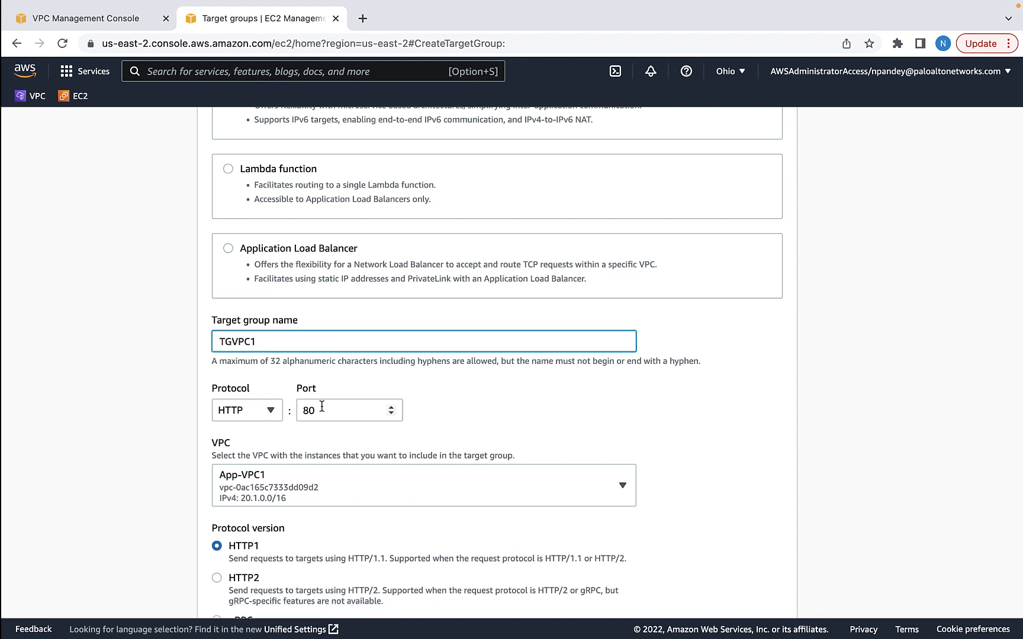
pyautogui.scroll(-15, 760, 341)
pyautogui.click(760, 338)
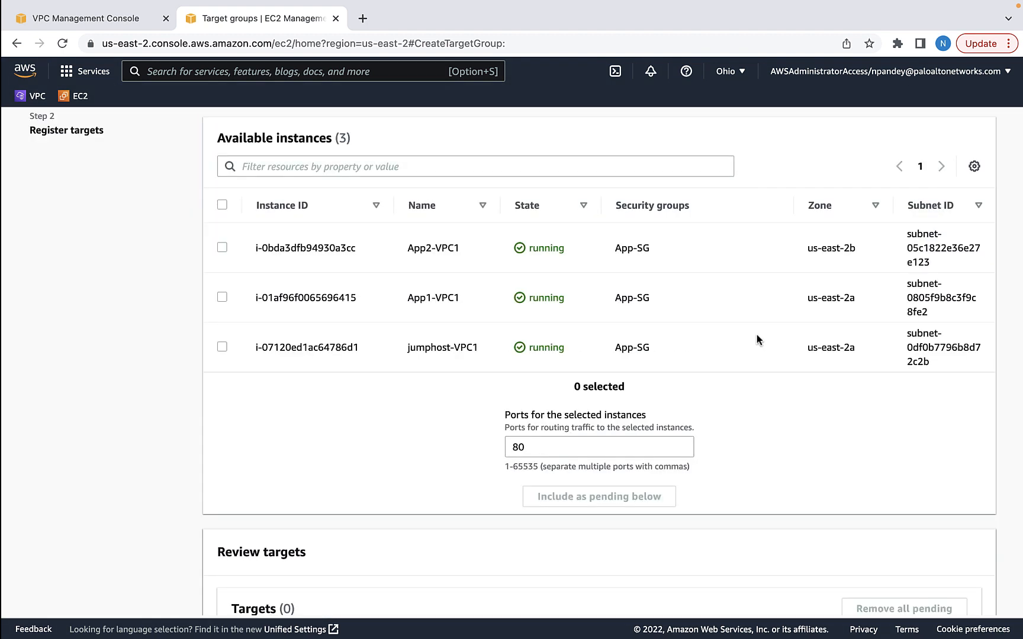
# Register App1-VPC1 and App2-VPC1 as targets and create TGVPC1
pyautogui.click(222, 247)
pyautogui.click(223, 297)
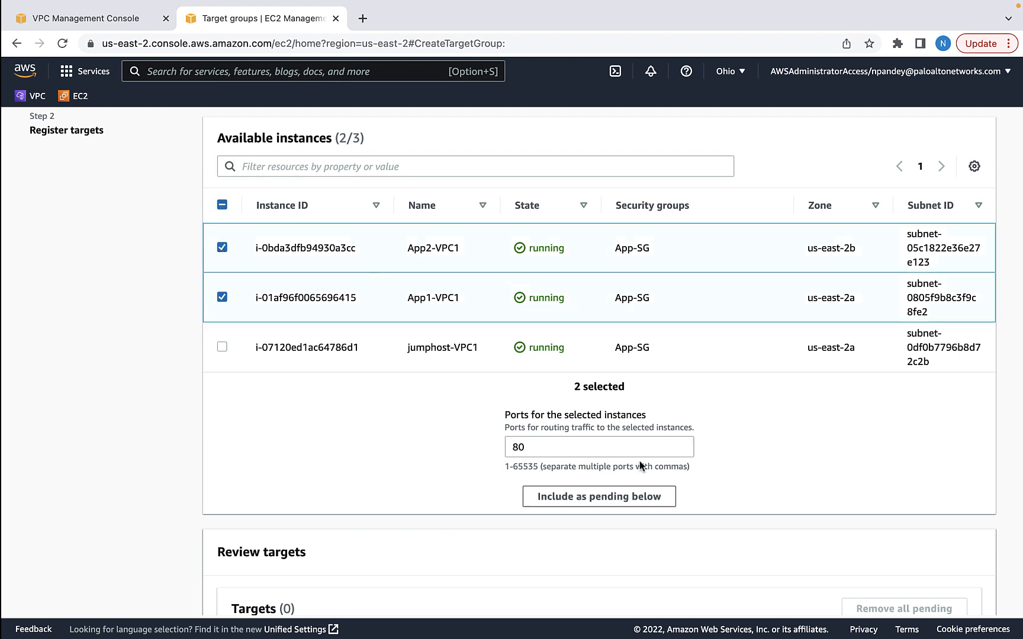
pyautogui.click(637, 496)
pyautogui.scroll(-5, 969, 509)
pyautogui.click(968, 507)
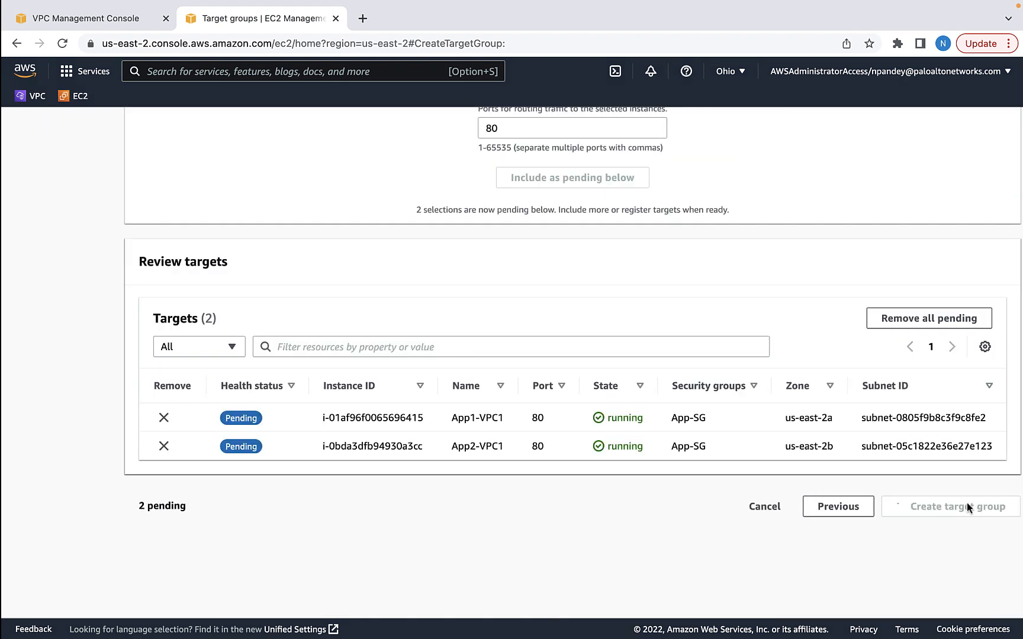
pyautogui.scroll(-5, 112, 540)
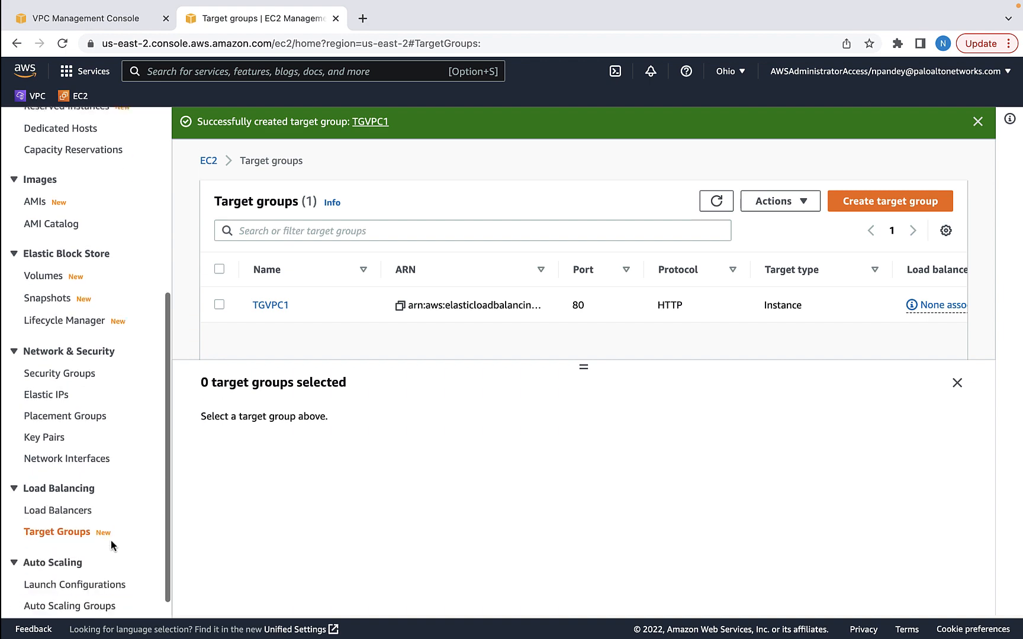
# Start an internet-facing Application Load Balancer named LBVPC1
pyautogui.click(60, 511)
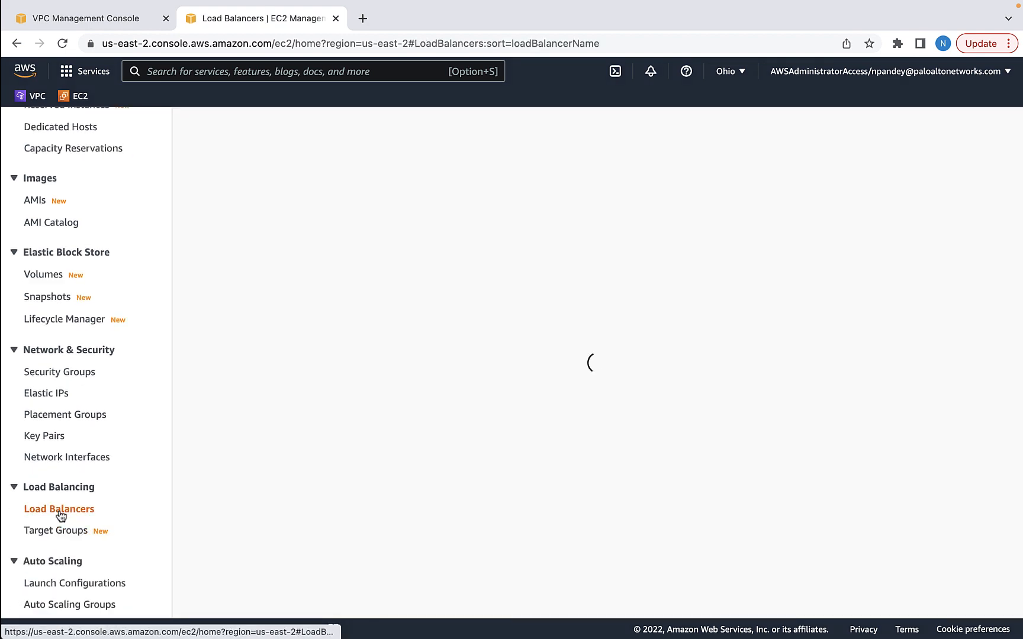
pyautogui.click(208, 132)
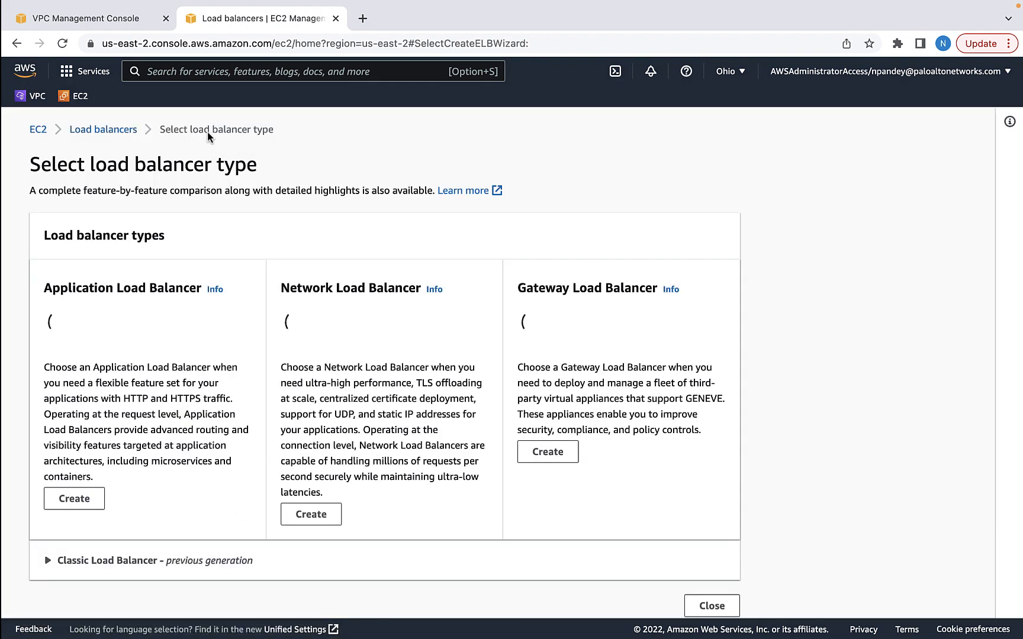
pyautogui.scroll(-6, 97, 381)
pyautogui.click(80, 366)
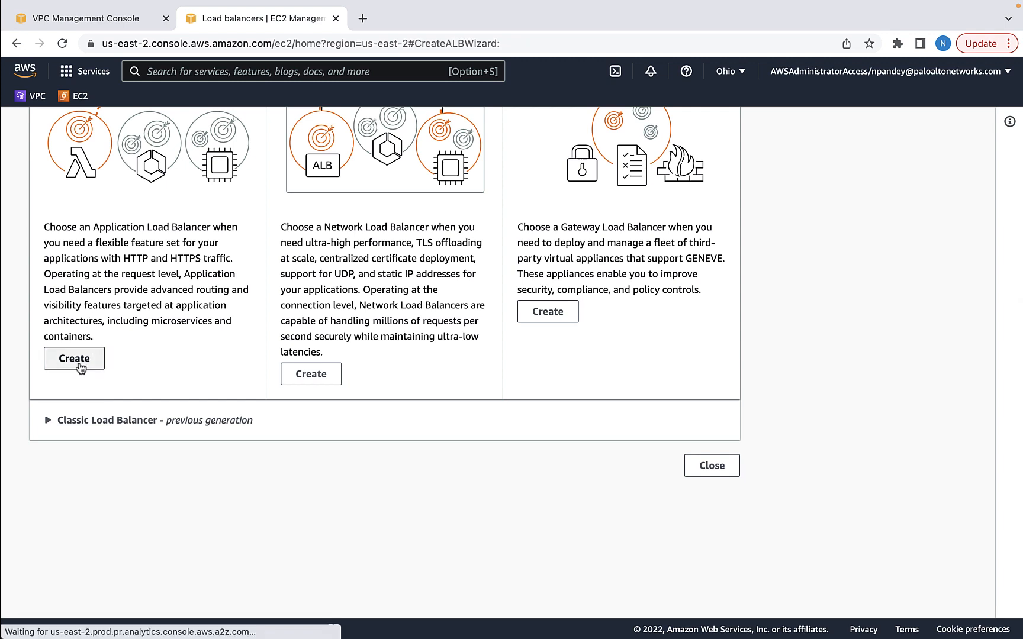
pyautogui.click(132, 405)
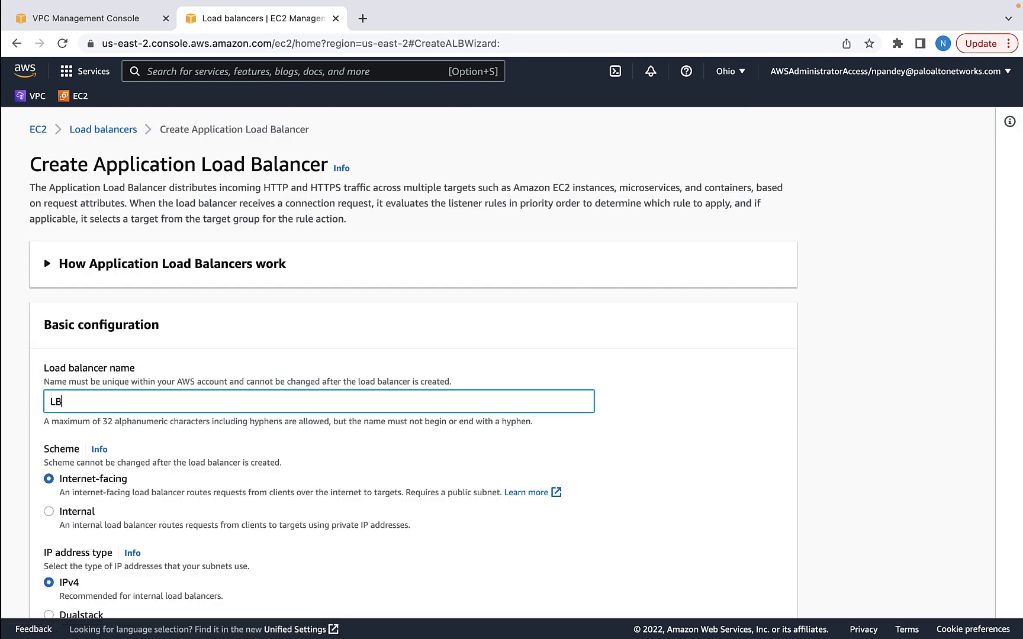
# Put LBVPC1 in App-VPC1 and enable us-east-2a with its subnet
pyautogui.scroll(-3, 294, 485)
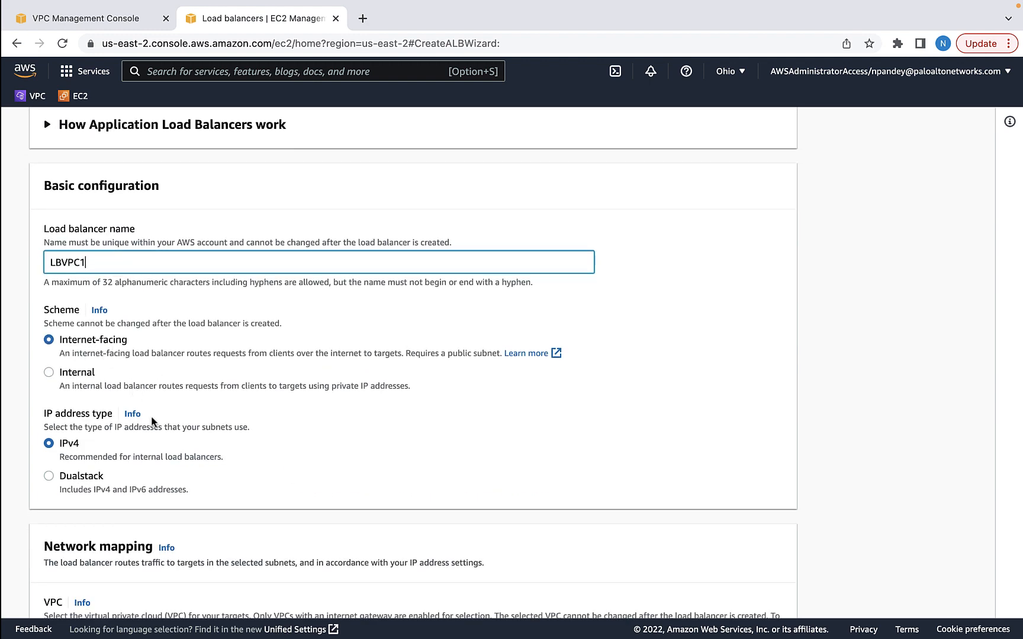
pyautogui.scroll(-4, 177, 423)
pyautogui.click(211, 424)
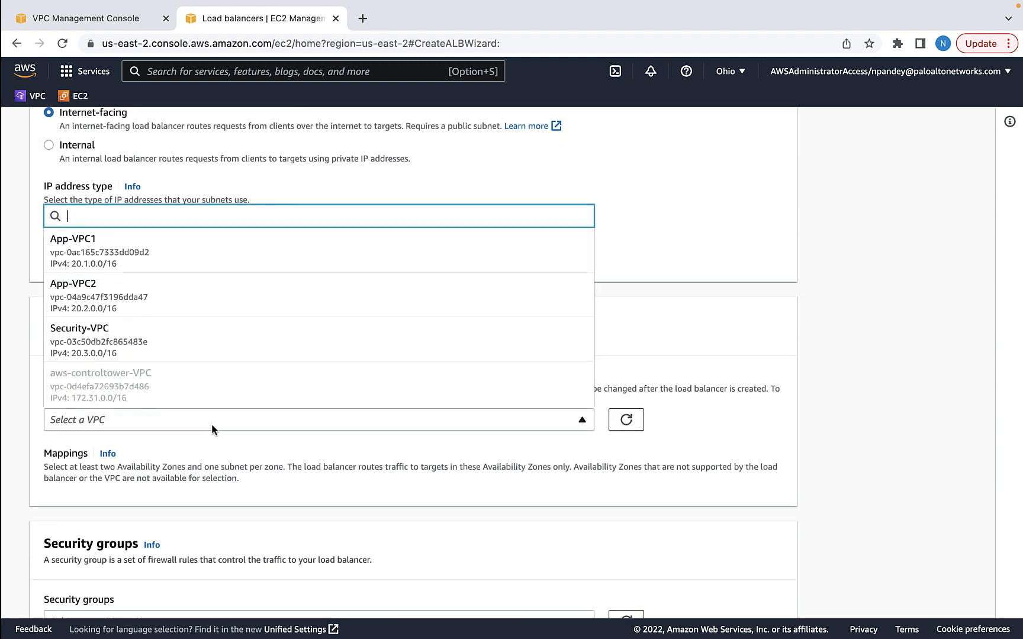
pyautogui.click(98, 247)
pyautogui.scroll(-3, 56, 407)
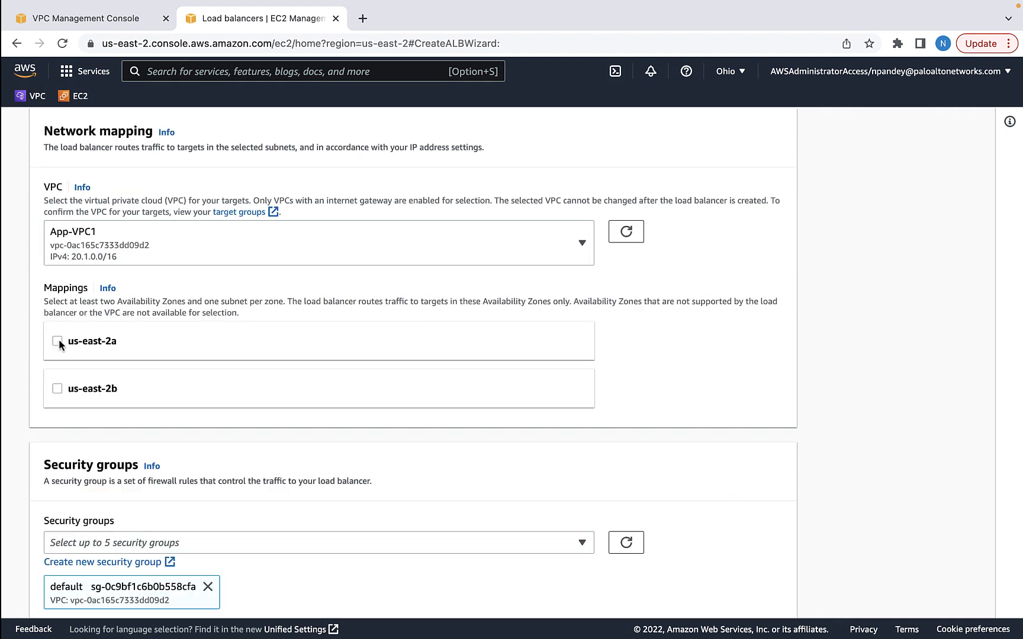
pyautogui.click(58, 341)
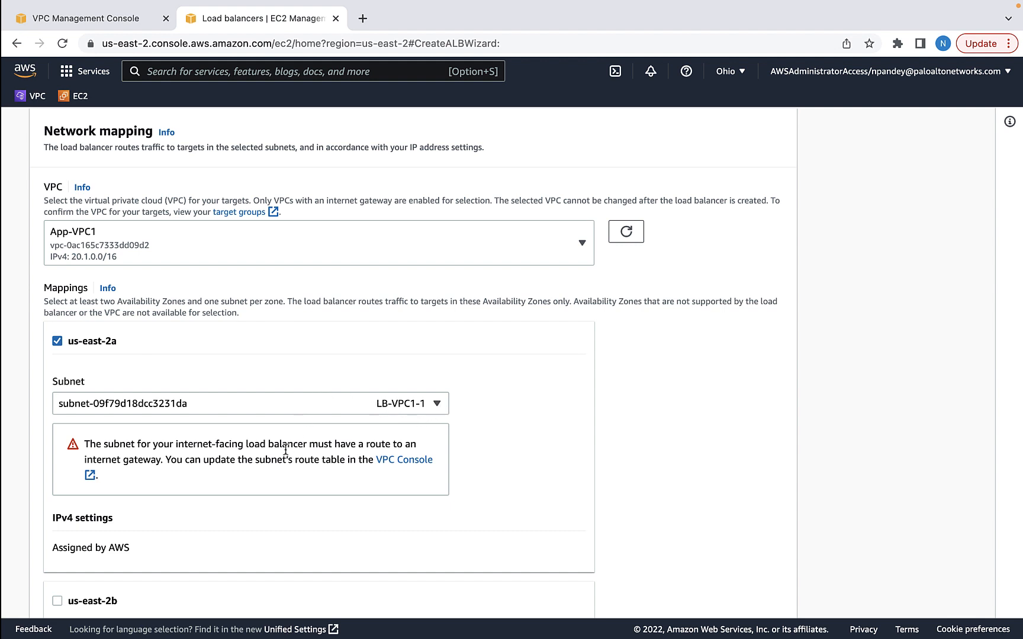
# Enable us-east-2b with its subnet and begin a new security group in another tab
pyautogui.scroll(-2, 285, 450)
pyautogui.scroll(-2, 285, 450)
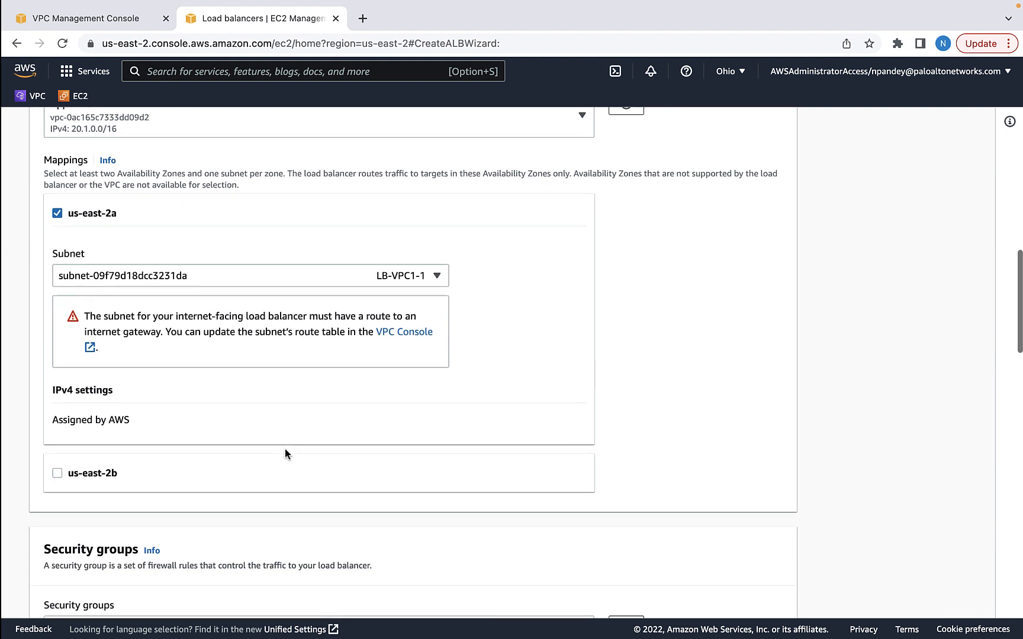
pyautogui.click(57, 473)
pyautogui.scroll(-5, 417, 509)
pyautogui.scroll(-3, 418, 509)
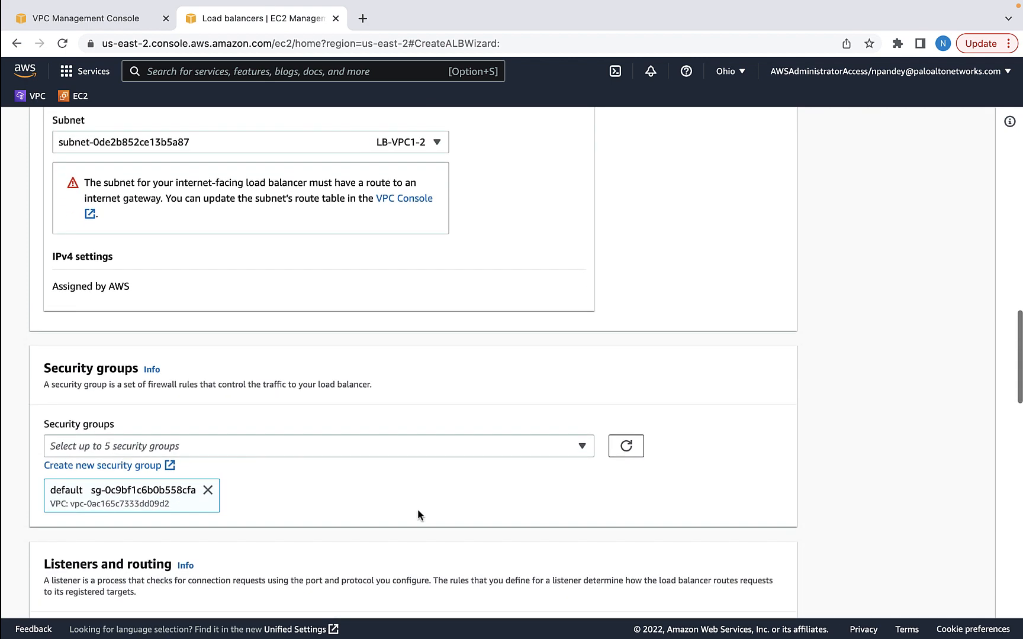
pyautogui.click(113, 417)
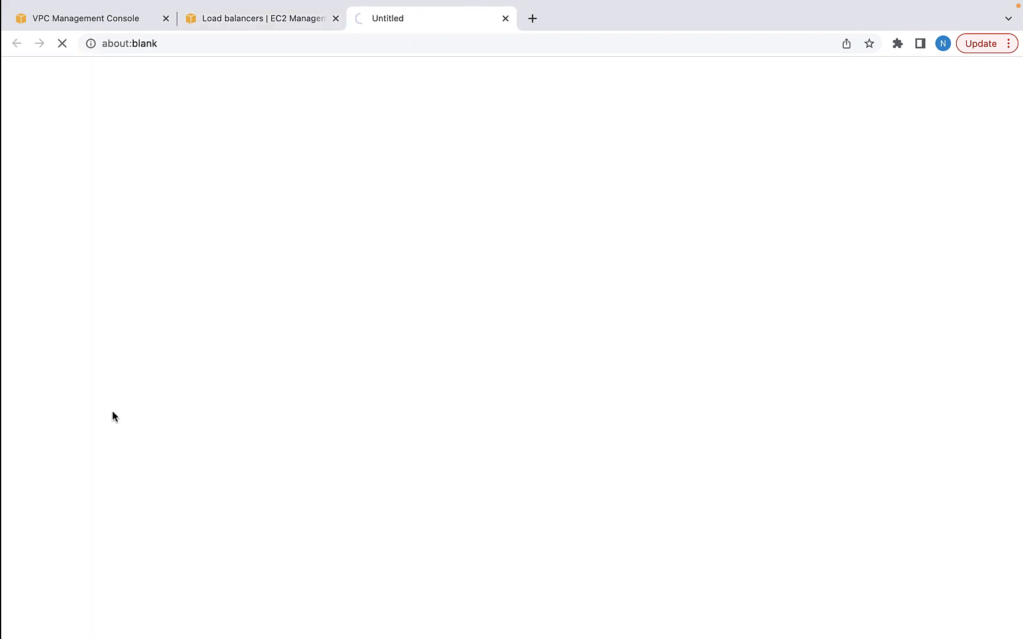
# Name the new security group LB-SG, describe it as 'Allow web access', and place it in App-VPC1
pyautogui.click(125, 295)
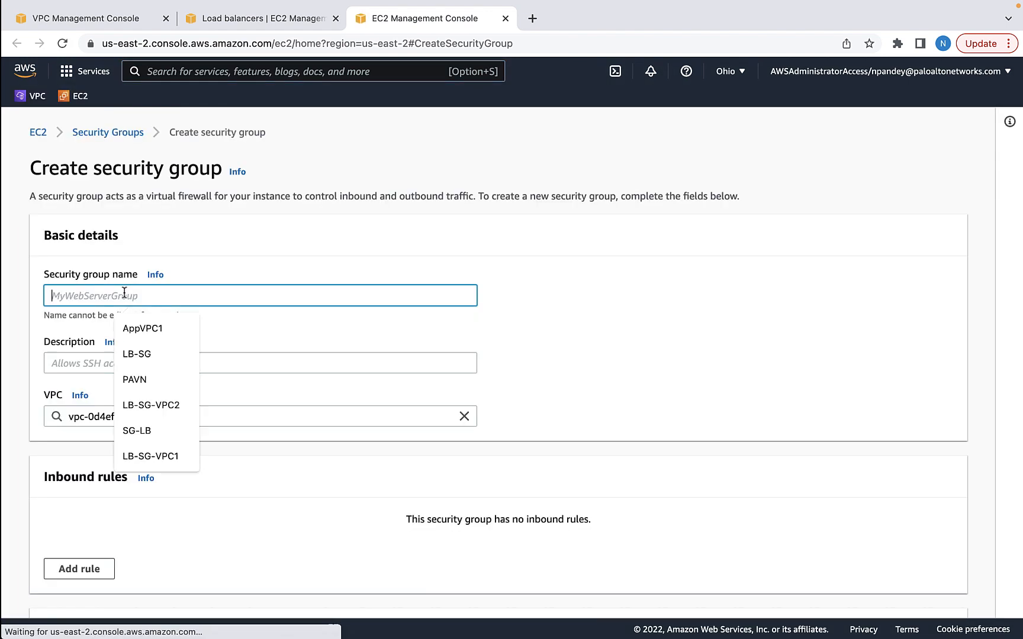
pyautogui.click(136, 354)
pyautogui.click(183, 363)
pyautogui.write('A')
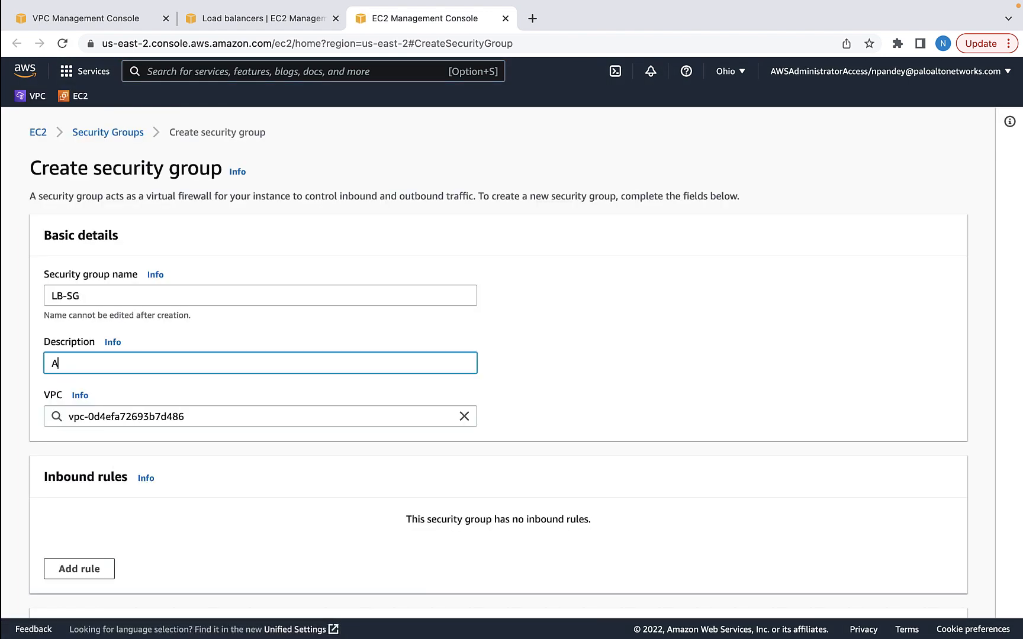
pyautogui.write('llow web access')
pyautogui.press('Tab')
pyautogui.click(464, 416)
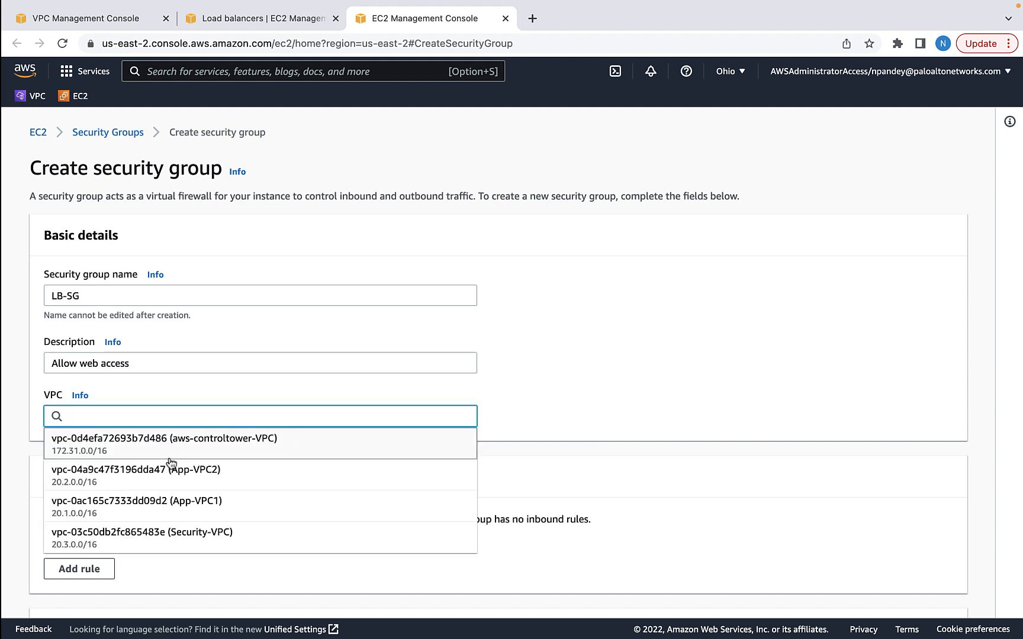
pyautogui.click(153, 509)
# Add an inbound TCP port 80 rule from 0.0.0.0/0 and create the security group
pyautogui.scroll(-2, 551, 437)
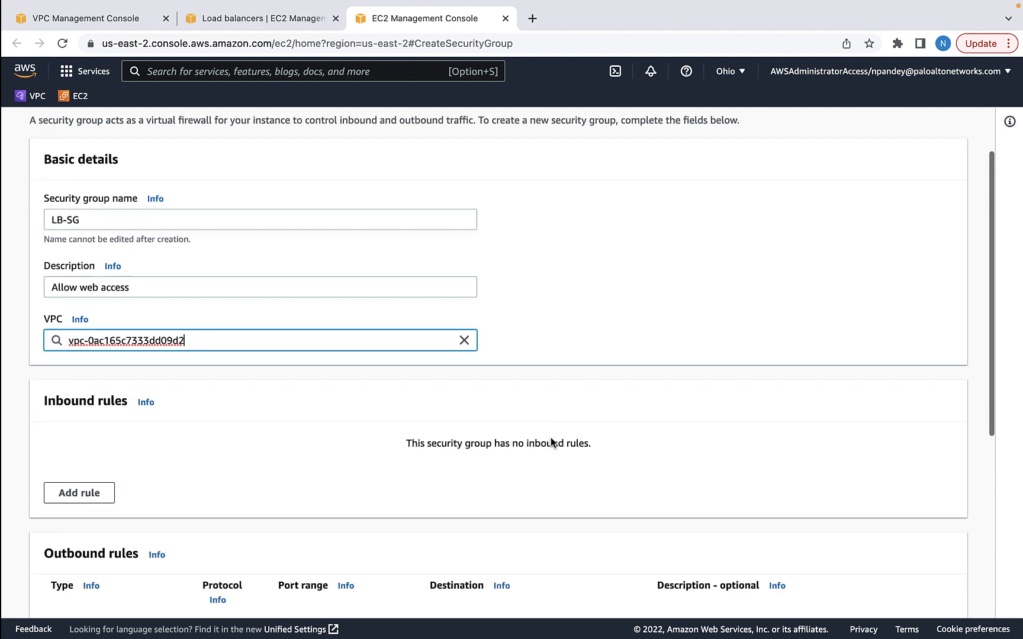
pyautogui.click(79, 489)
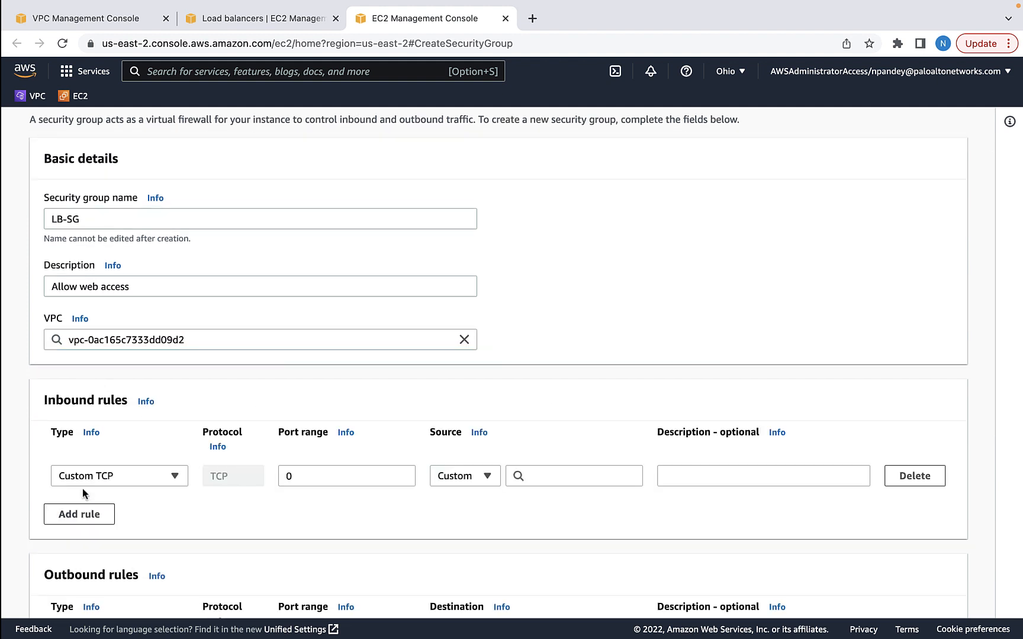
pyautogui.click(340, 478)
pyautogui.write('80')
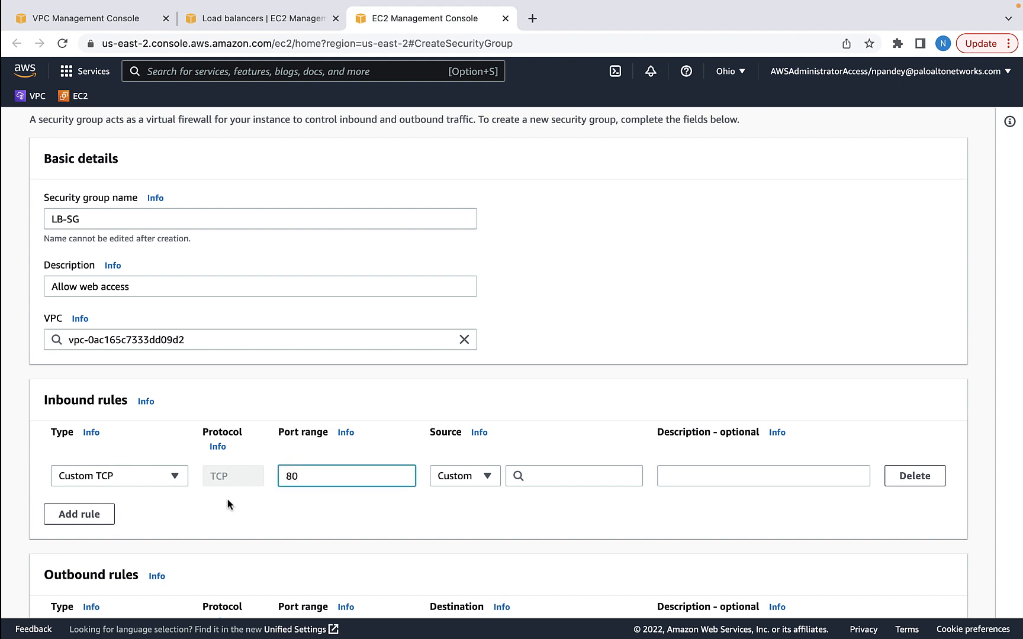
pyautogui.scroll(-5, 293, 508)
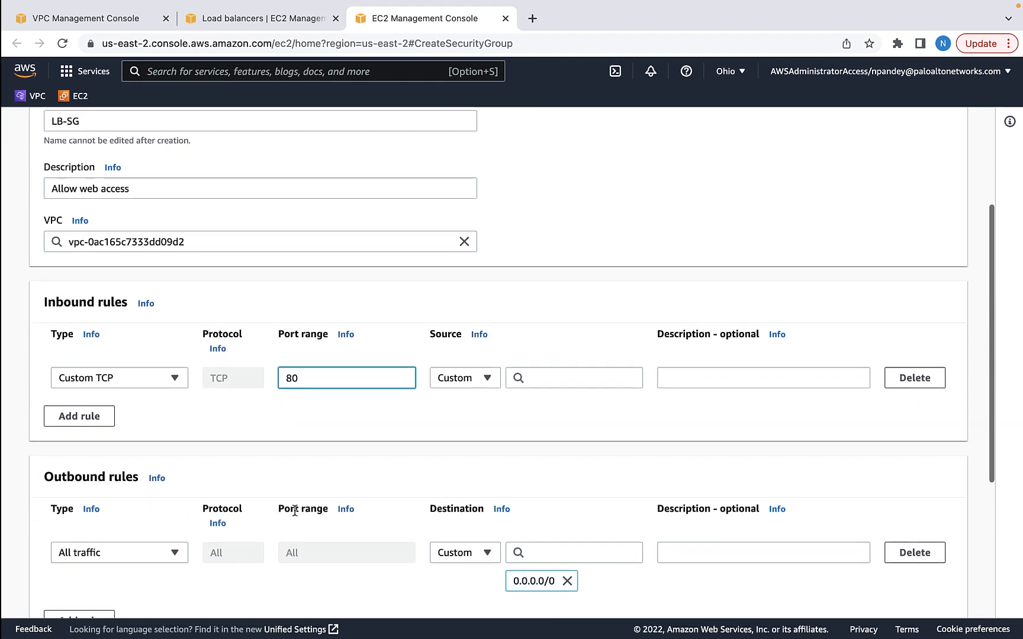
pyautogui.scroll(-6, 295, 510)
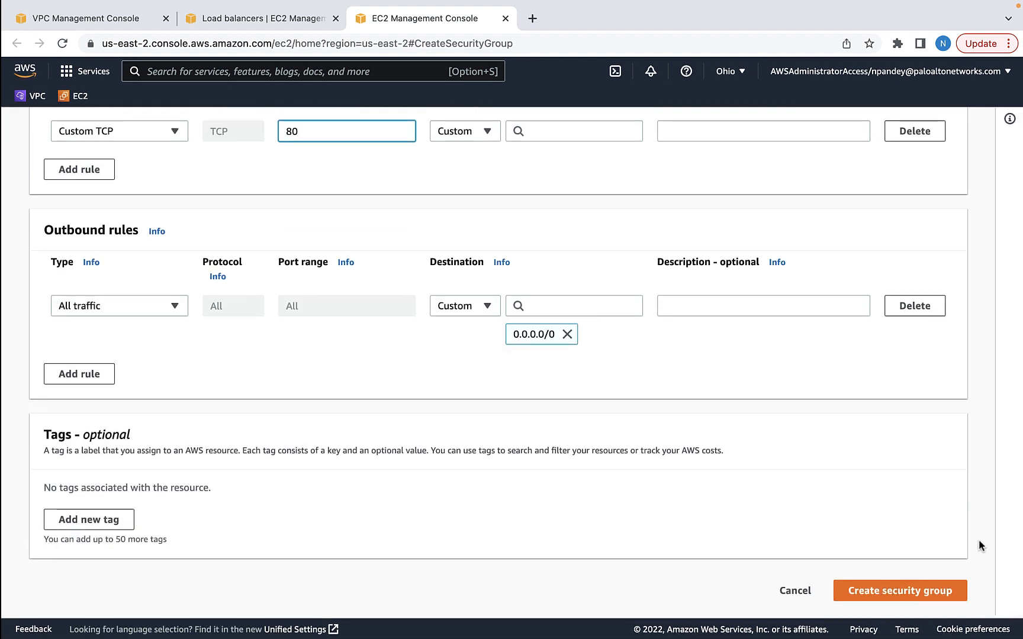
pyautogui.click(890, 594)
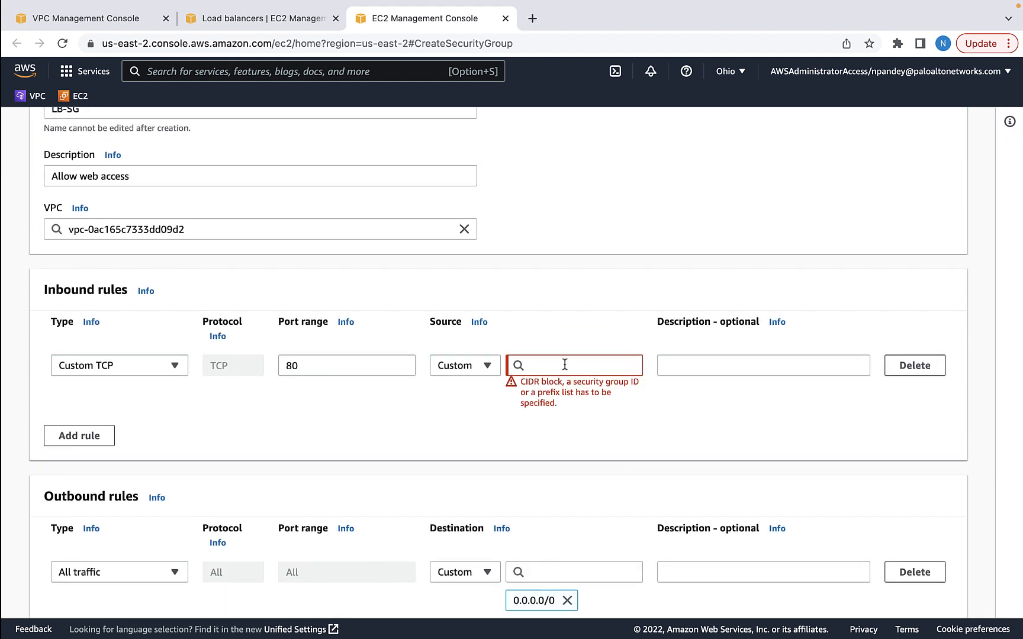
pyautogui.click(567, 367)
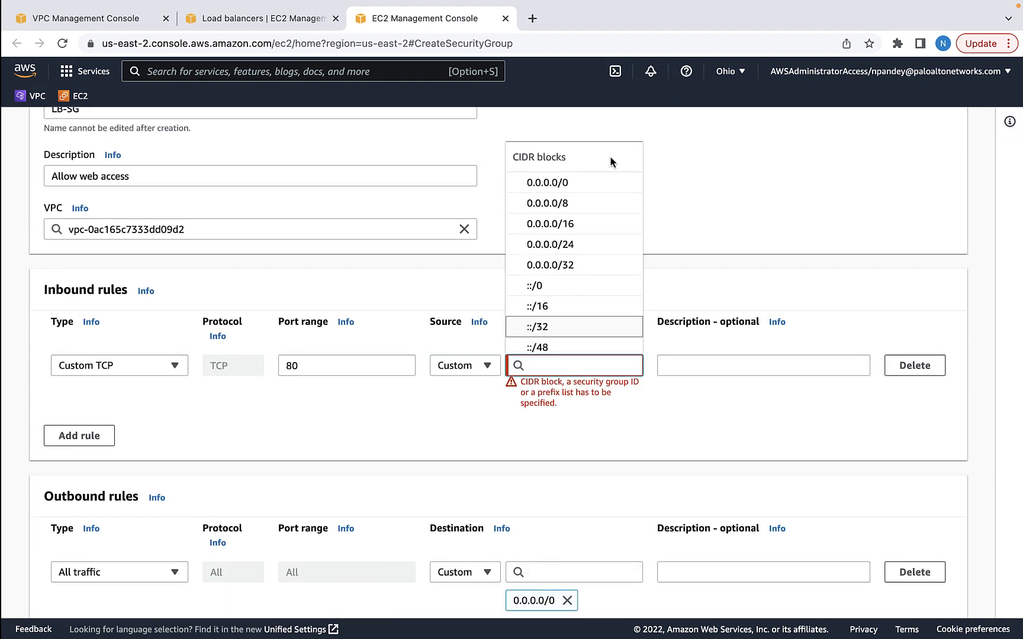
pyautogui.click(543, 184)
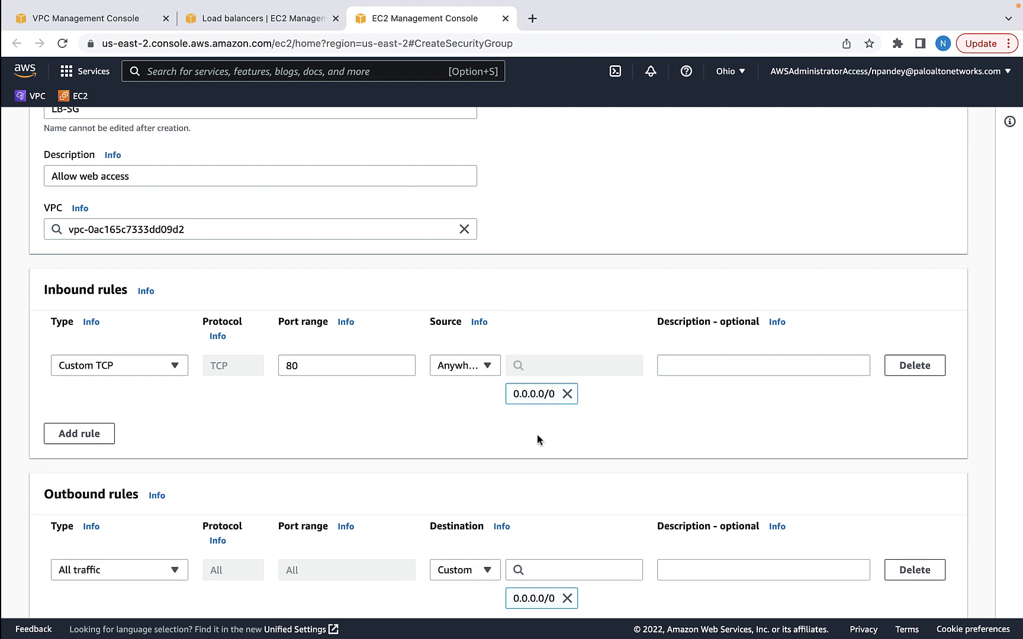
pyautogui.scroll(-5, 538, 439)
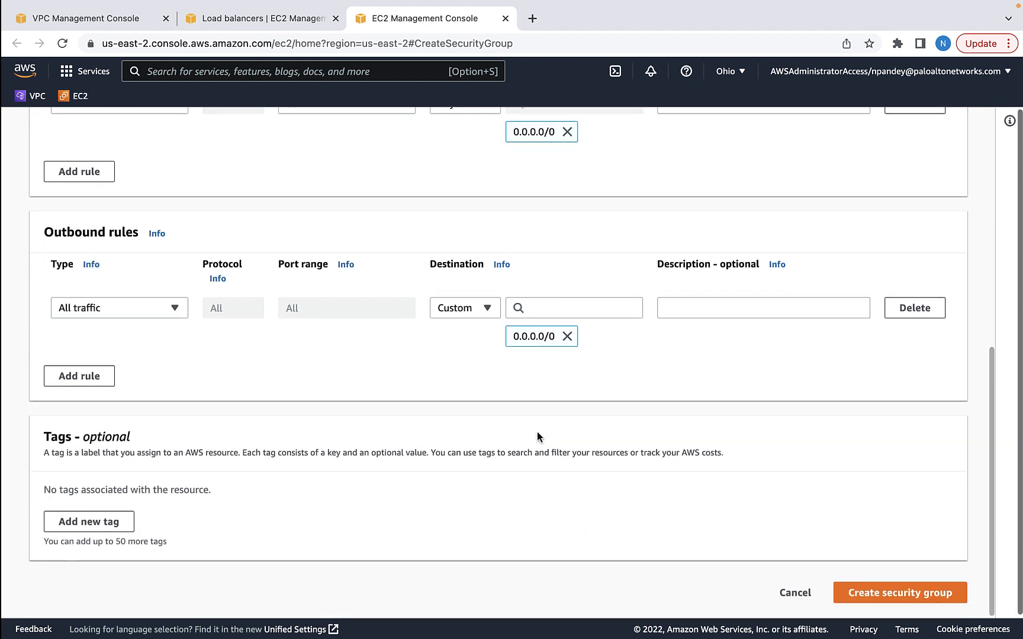
pyautogui.hotkey('ctrl', 'shift', 'Tab')
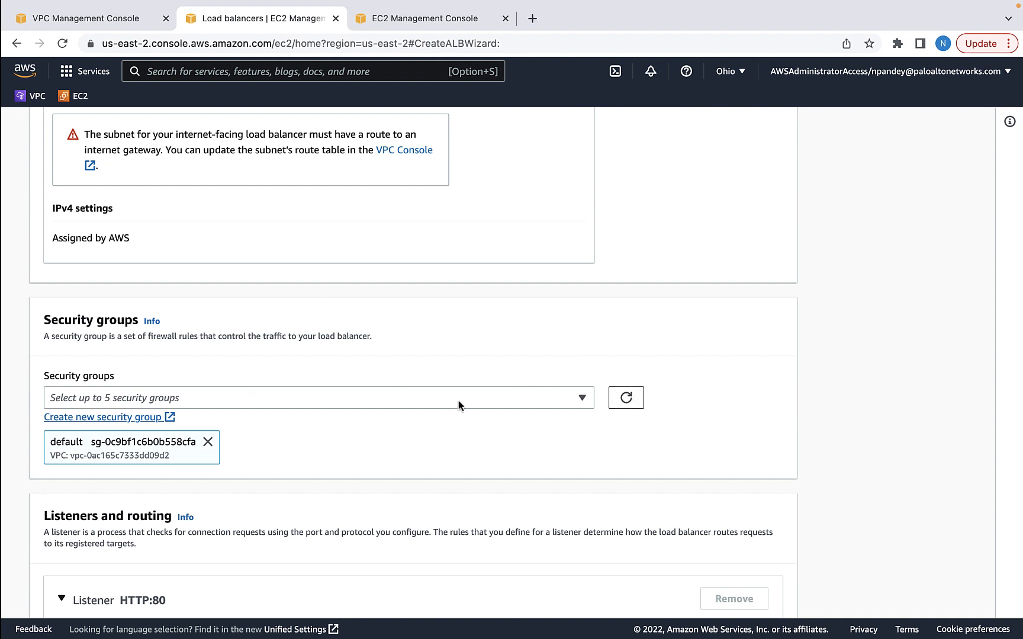
# Attach LB-SG to the load balancer and remove the default security group
pyautogui.click(632, 399)
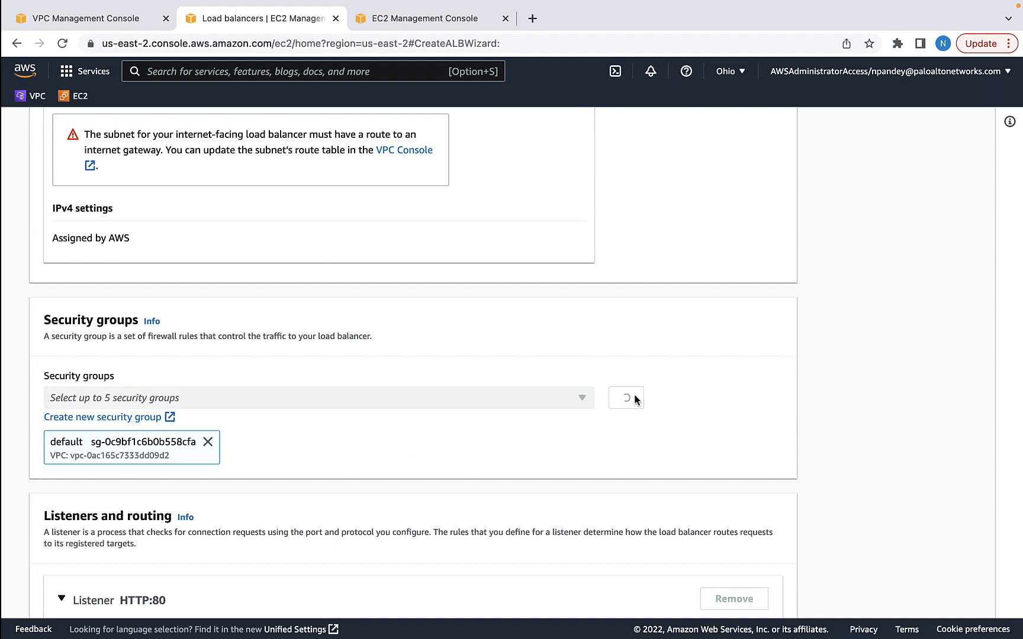
pyautogui.click(579, 399)
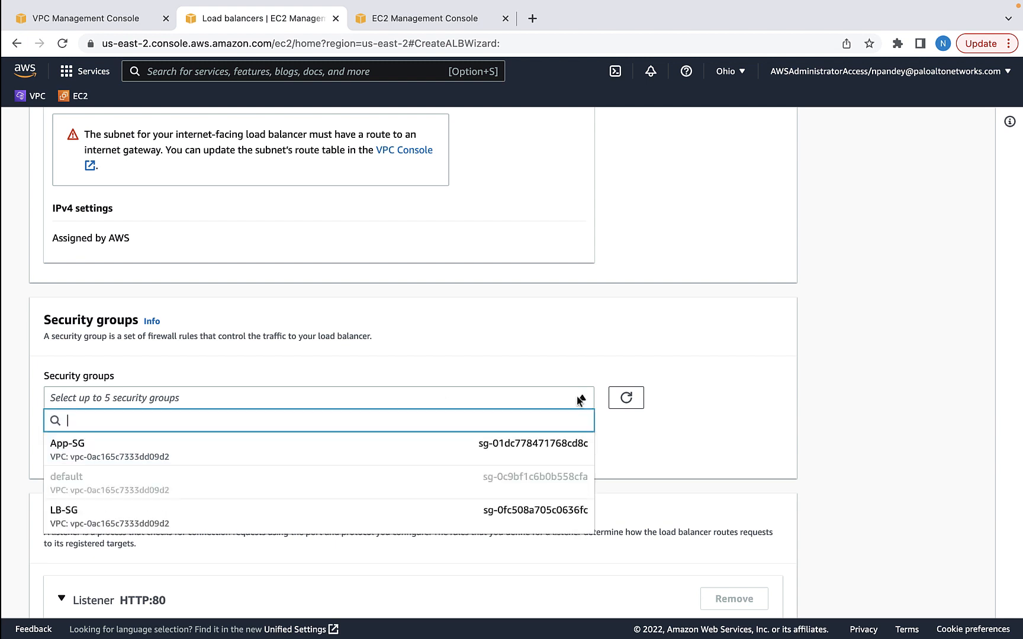
pyautogui.click(78, 523)
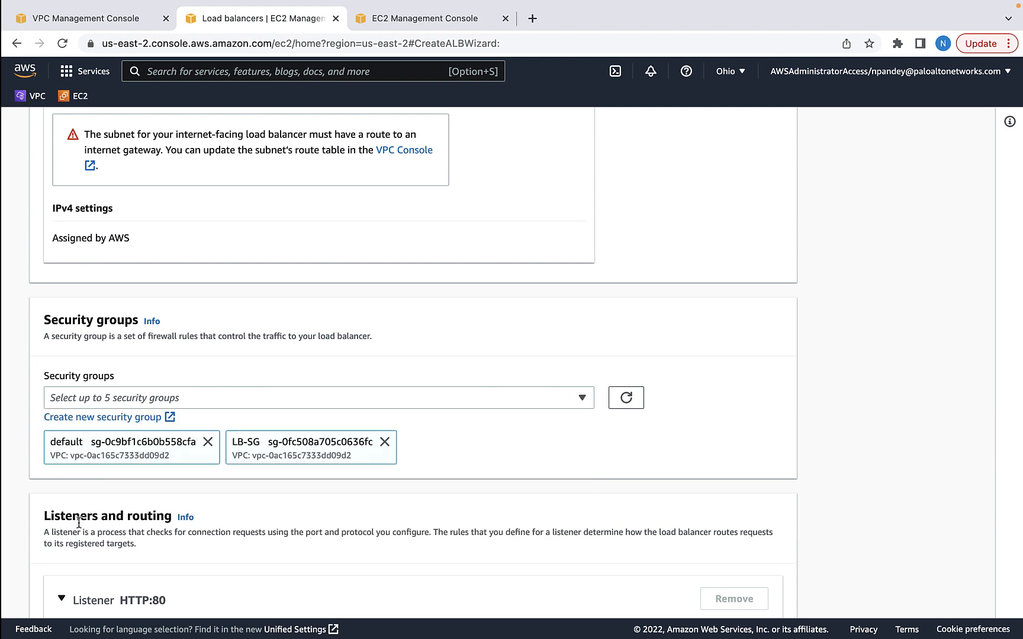
pyautogui.click(207, 442)
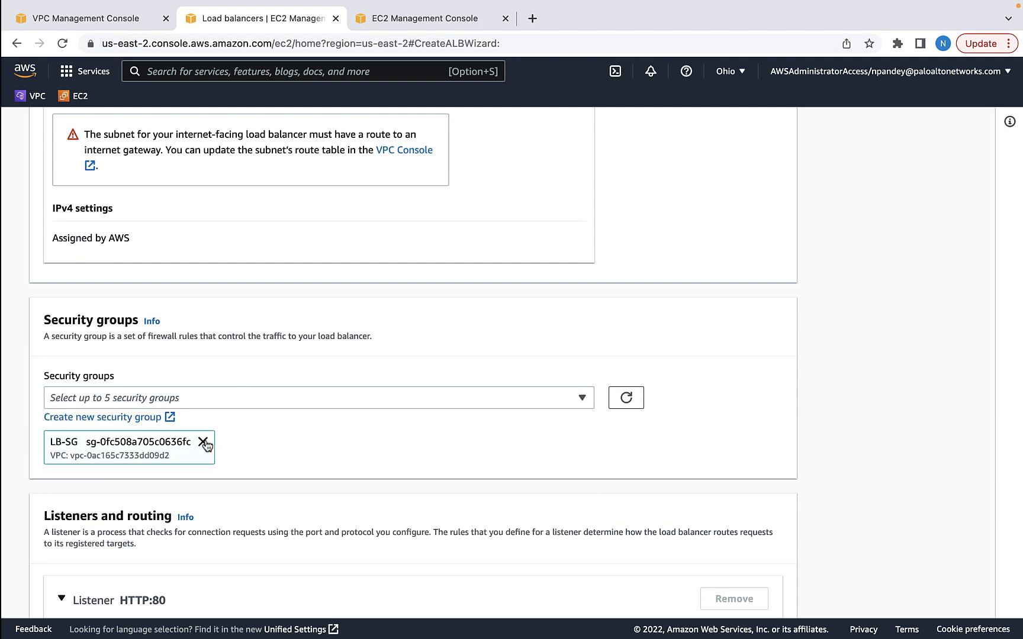
pyautogui.scroll(-5, 304, 500)
# Forward the HTTP:80 listener to TGVPC1 and create load balancer LBVPC1
pyautogui.click(675, 382)
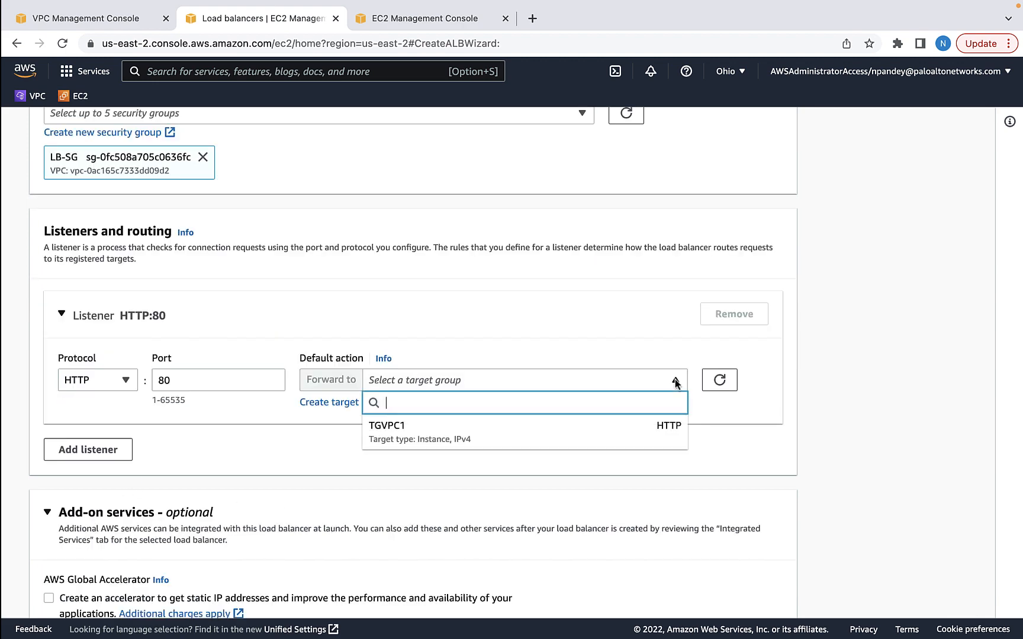
pyautogui.click(394, 429)
pyautogui.scroll(-6, 244, 462)
pyautogui.scroll(-6, 244, 462)
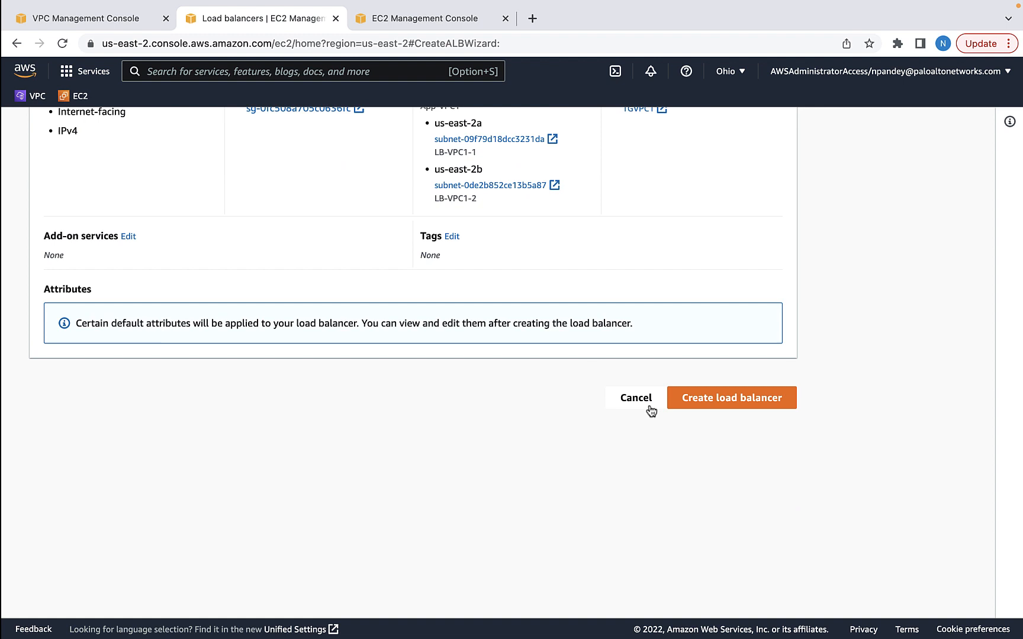
pyautogui.click(705, 402)
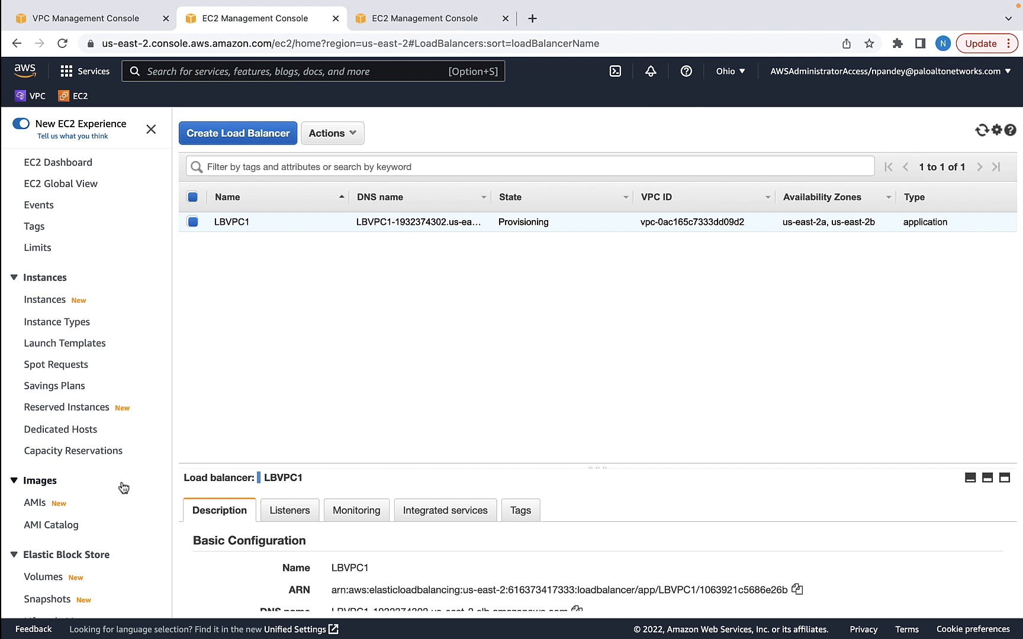
# Start a new target group named TGVPC2 in App-VPC2
pyautogui.scroll(-5, 123, 487)
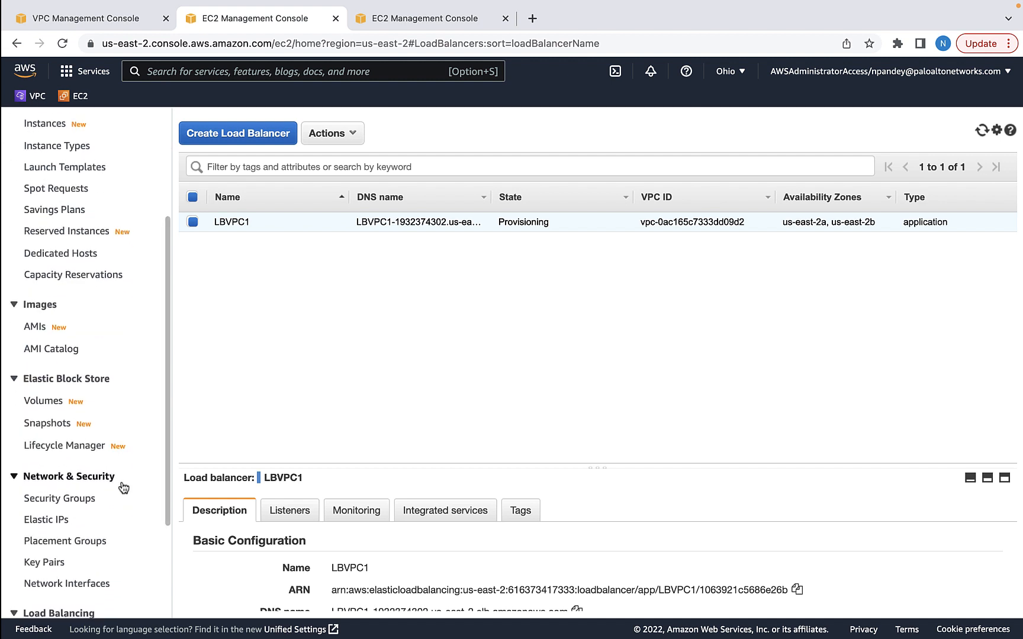
pyautogui.scroll(-4, 122, 487)
pyautogui.click(50, 510)
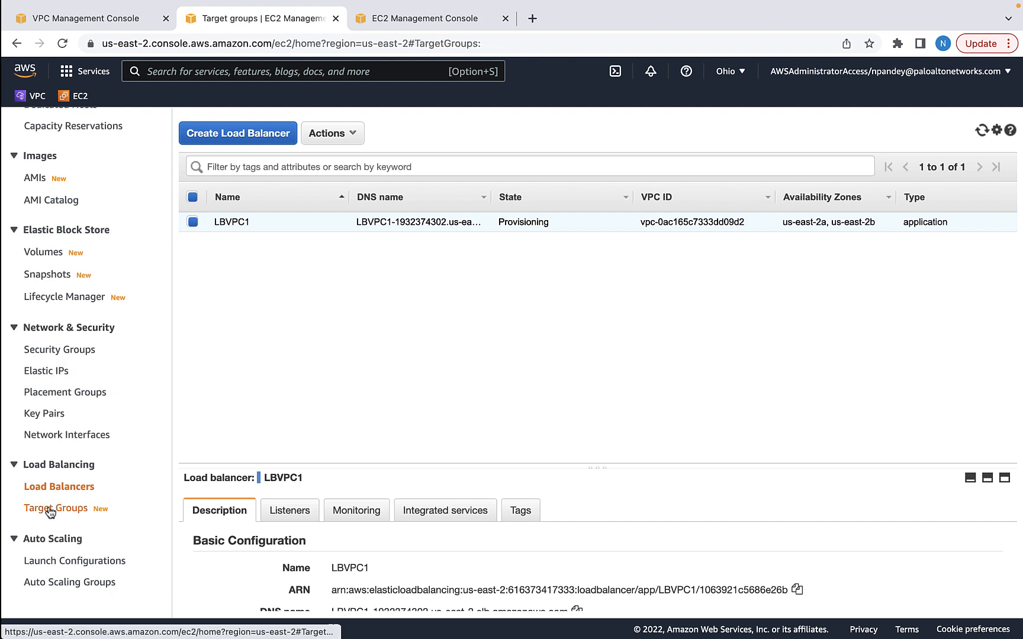
pyautogui.click(915, 173)
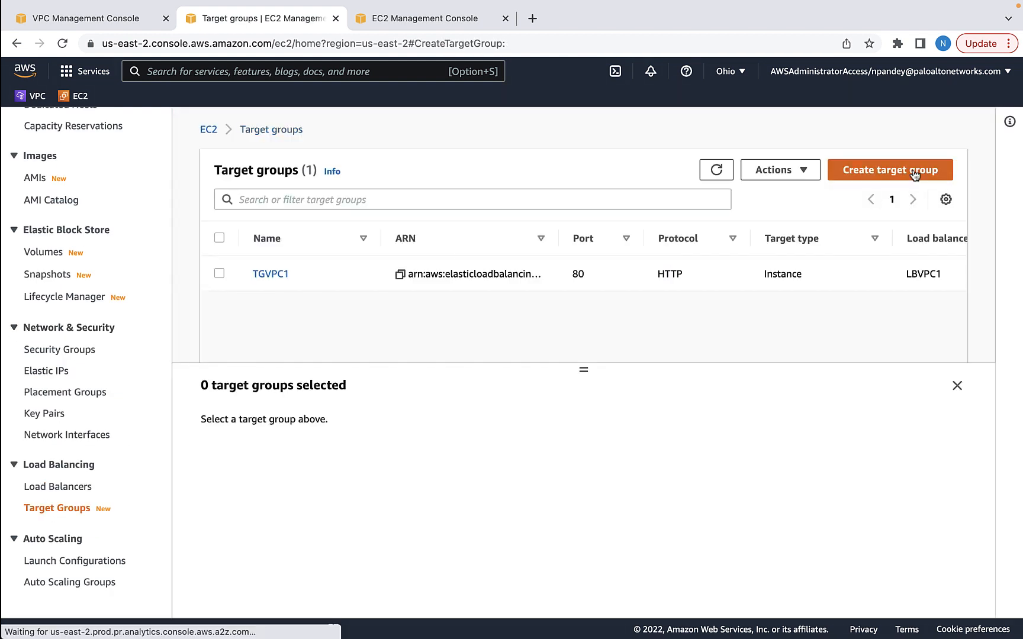
pyautogui.click(269, 357)
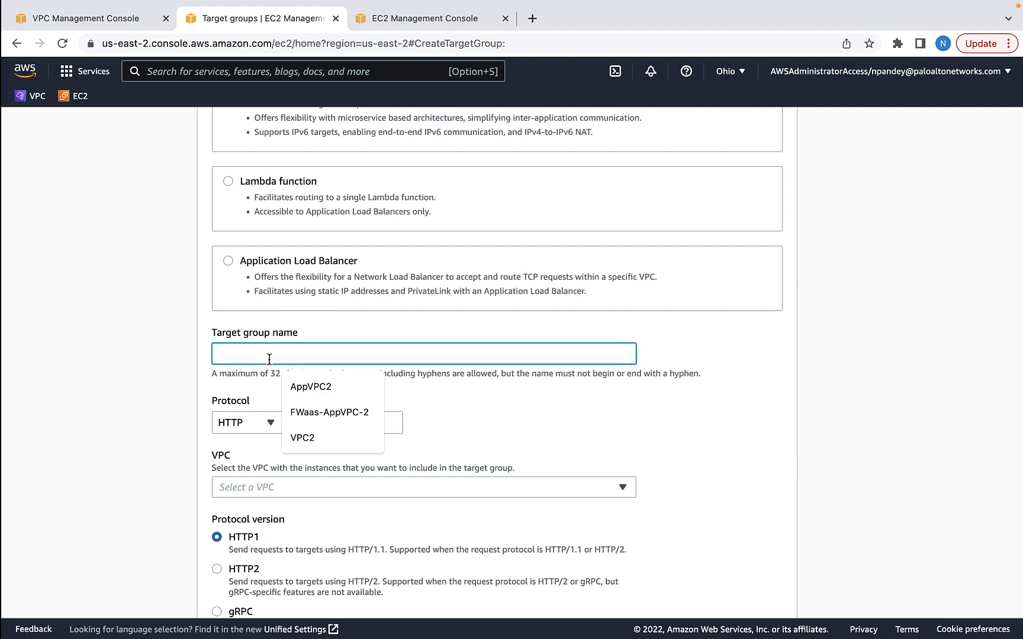
pyautogui.write('TGVPC2')
pyautogui.click(272, 487)
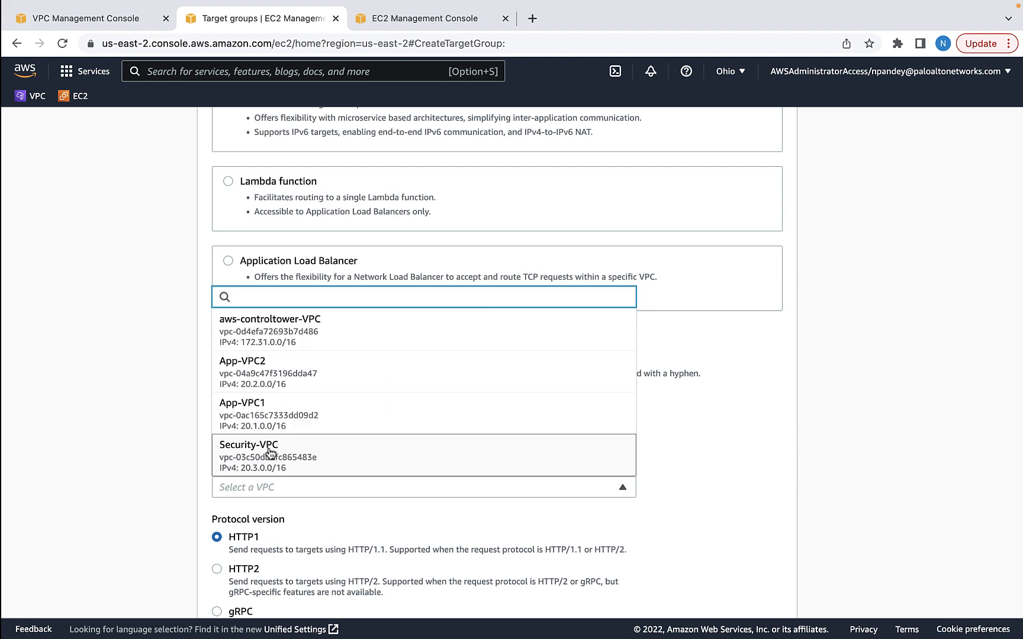
pyautogui.click(248, 375)
# Register the App-VPC2 instance as a target and create TGVPC2
pyautogui.scroll(-10, 354, 521)
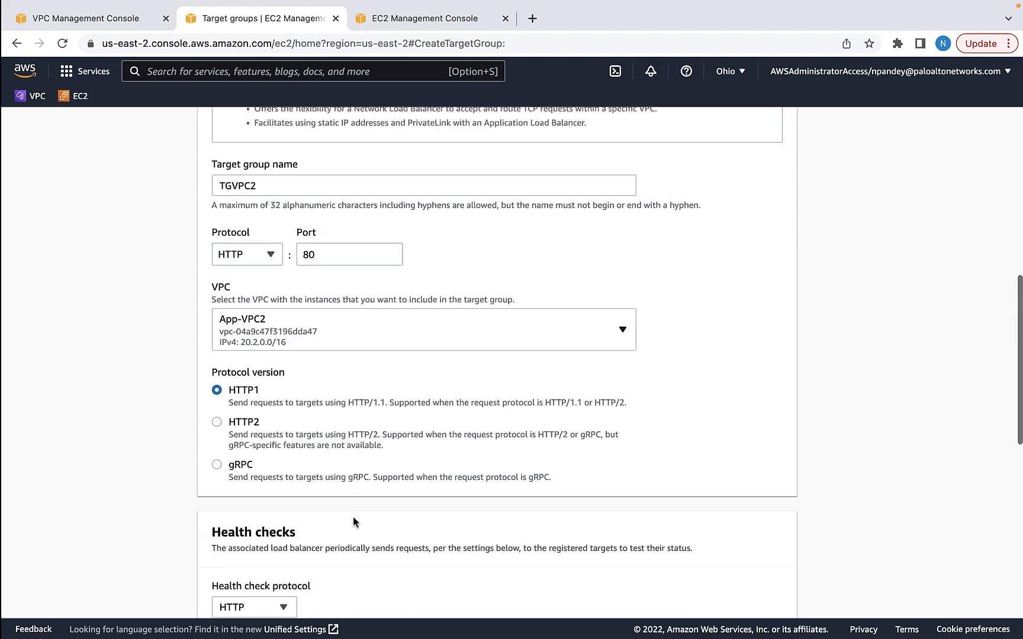
pyautogui.click(770, 433)
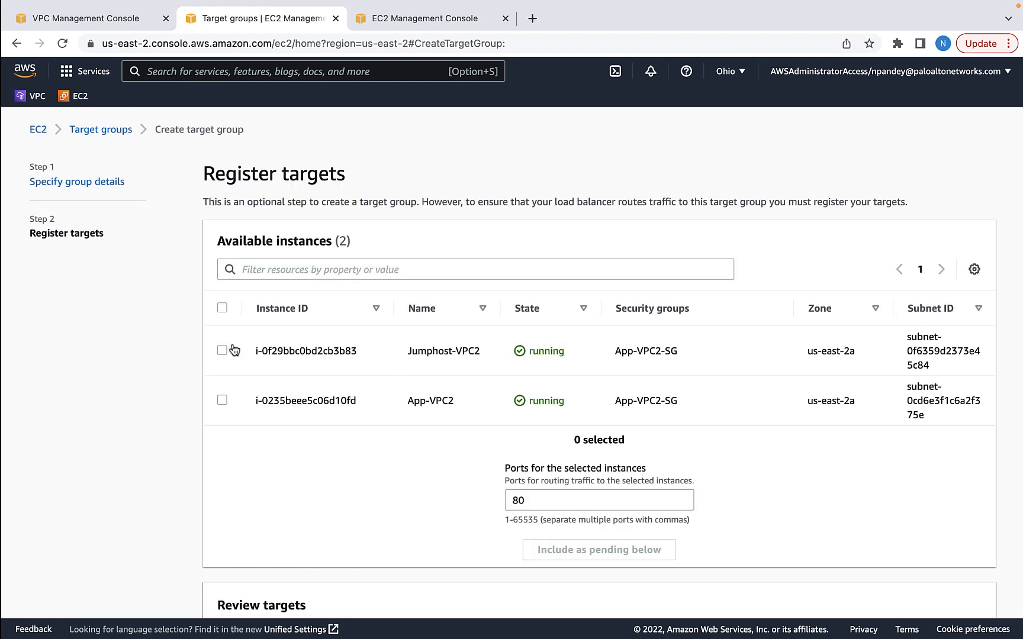
pyautogui.click(222, 400)
pyautogui.click(631, 450)
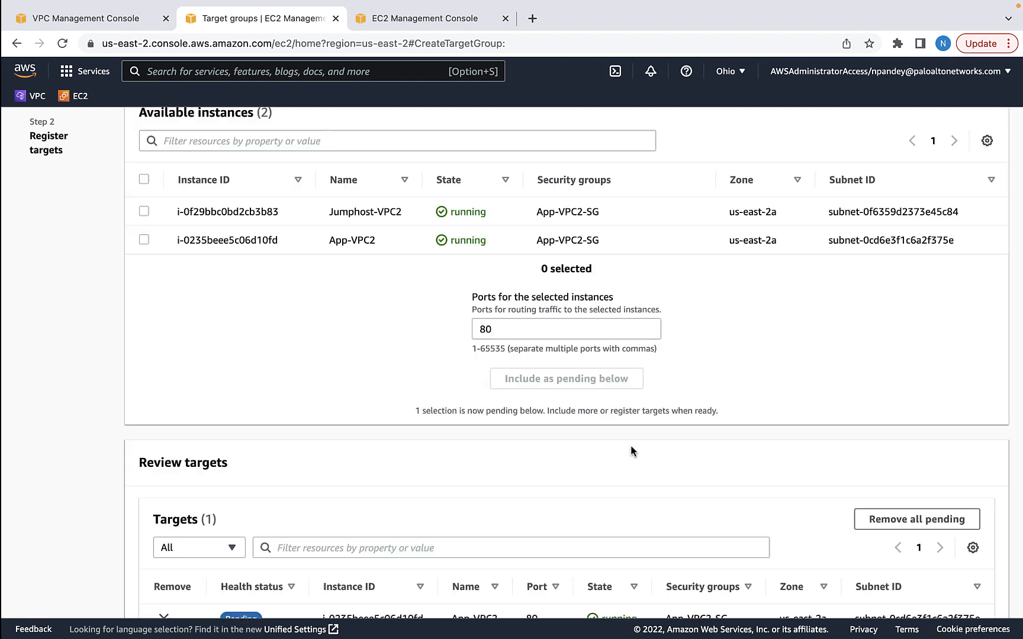
pyautogui.scroll(-6, 630, 447)
pyautogui.click(966, 387)
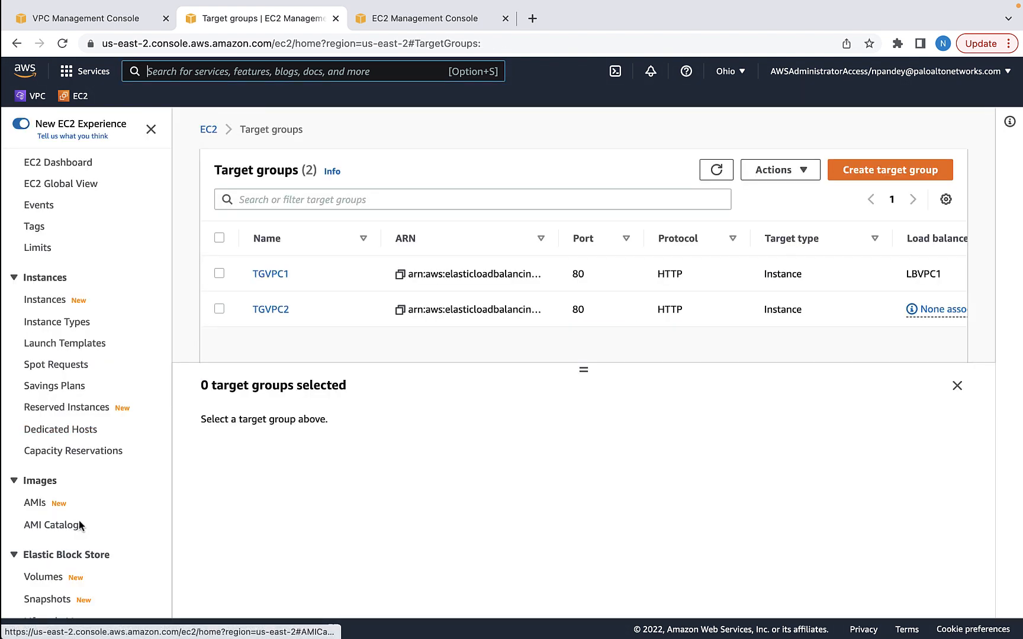
pyautogui.scroll(-5, 79, 521)
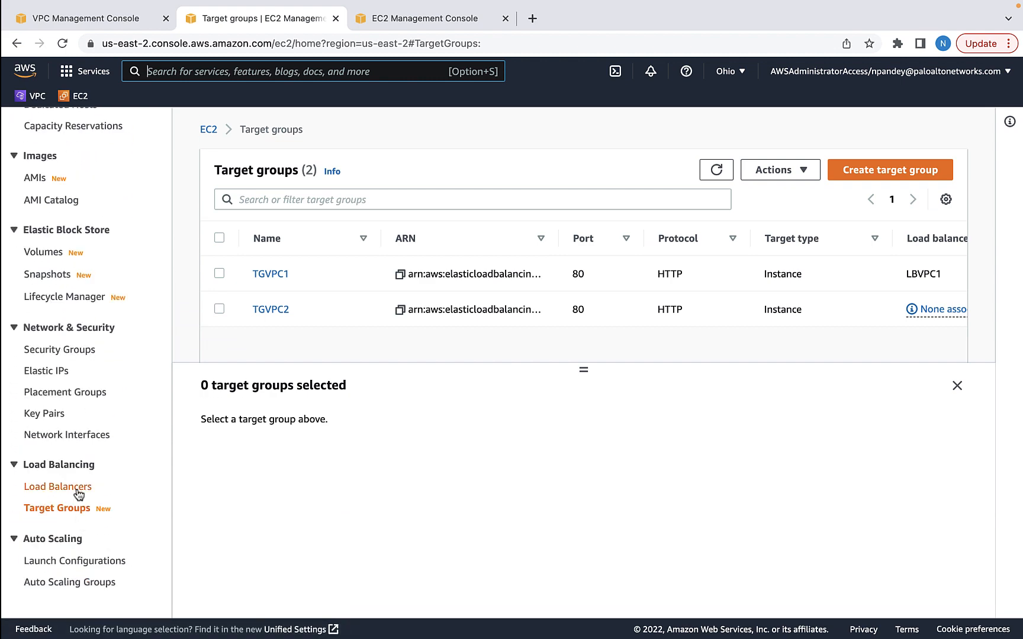
# Return to the load balancers list and begin creating another load balancer
pyautogui.click(78, 492)
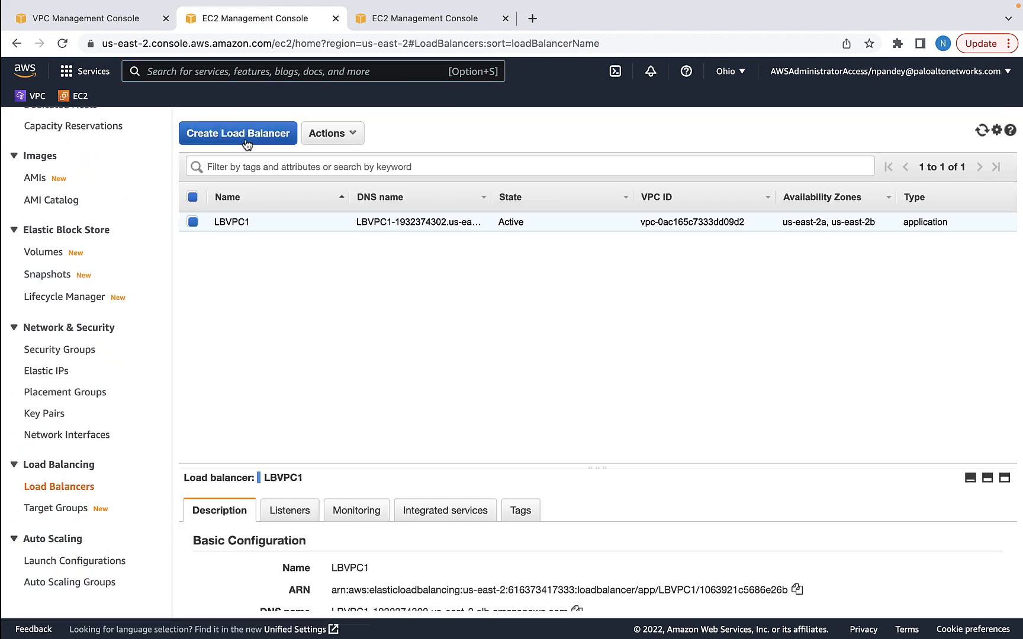
pyautogui.click(240, 132)
pyautogui.scroll(-8, 210, 423)
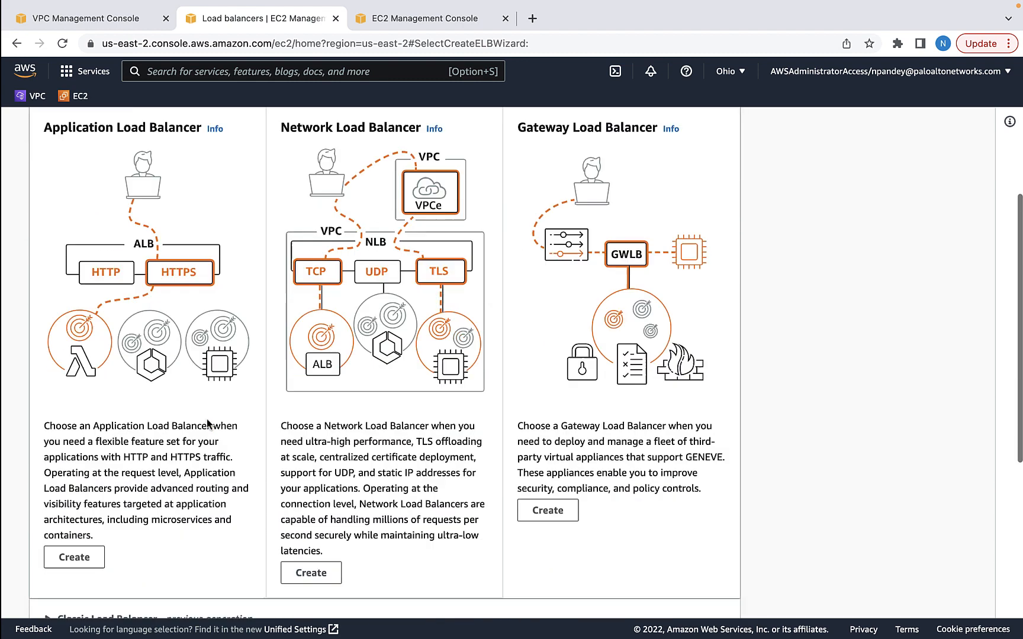
# Choose an Application Load Balancer and set its VPC to App-VPC2
pyautogui.click(80, 276)
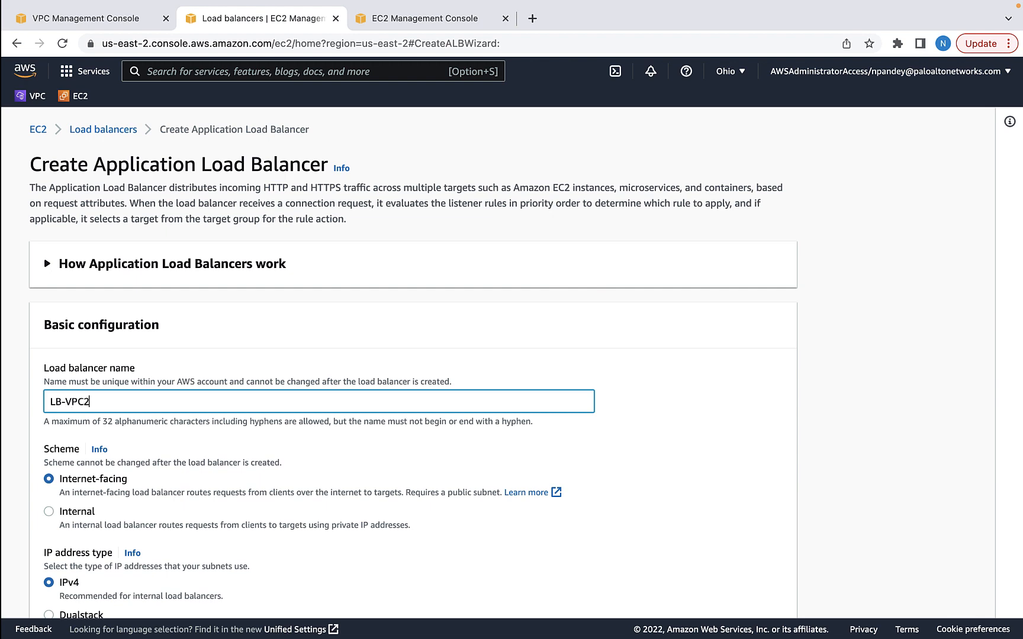
pyautogui.scroll(-5, 142, 359)
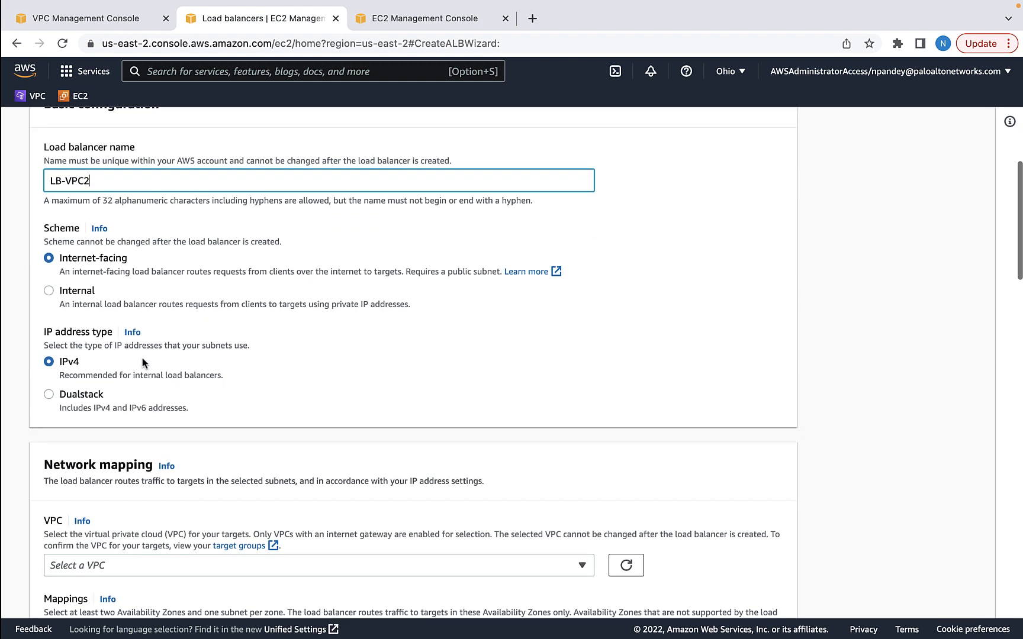
pyautogui.scroll(-2, 143, 362)
pyautogui.click(583, 484)
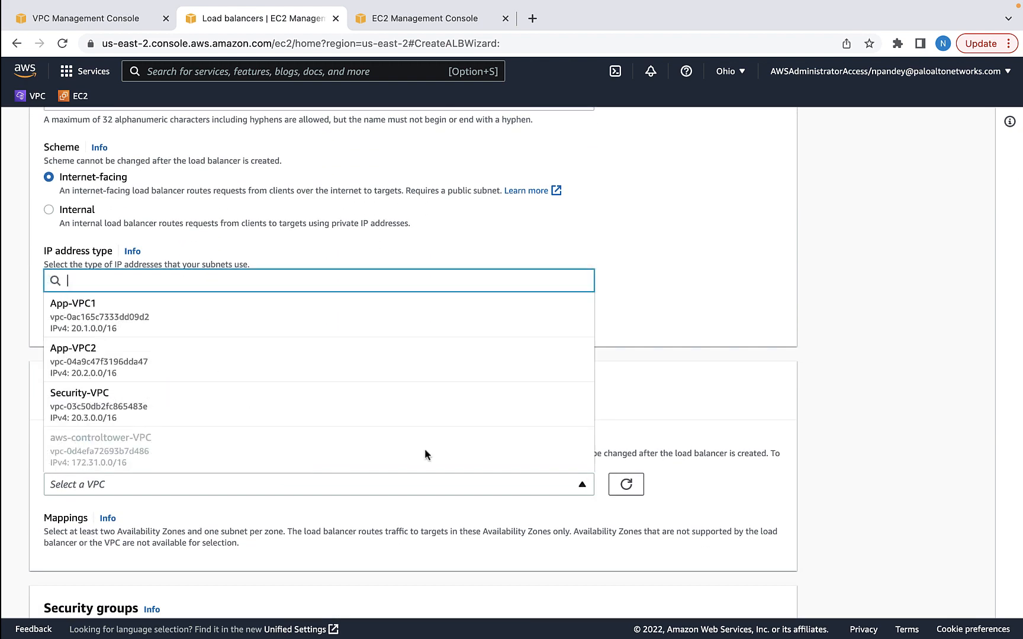
pyautogui.click(137, 372)
pyautogui.scroll(-4, 136, 370)
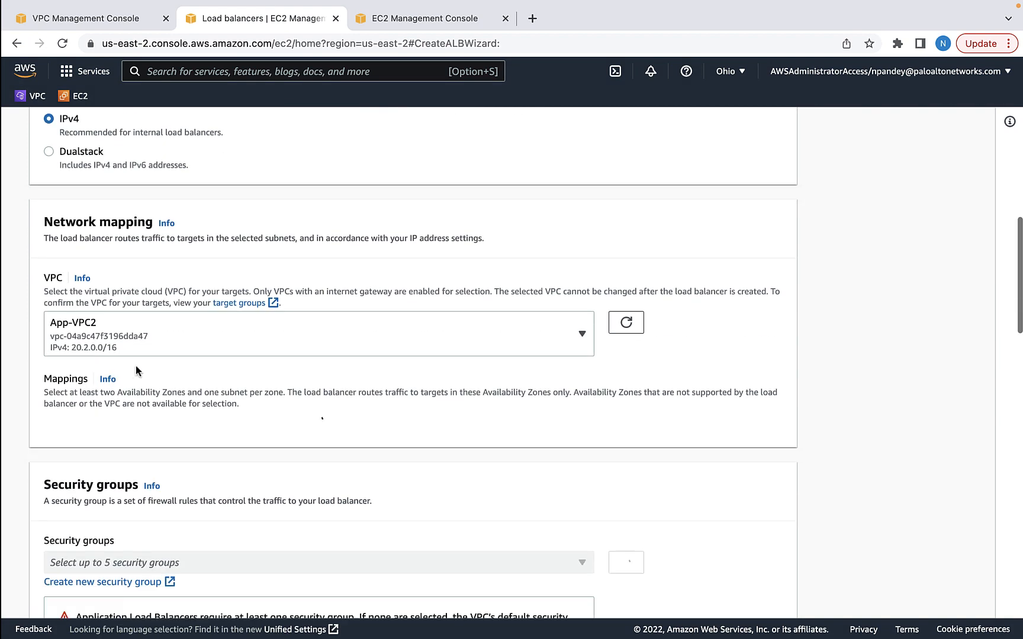
# Map us-east-2a to subnet LB-VPC2-1 and us-east-2b to subnet LB-VPC2-2
pyautogui.click(56, 262)
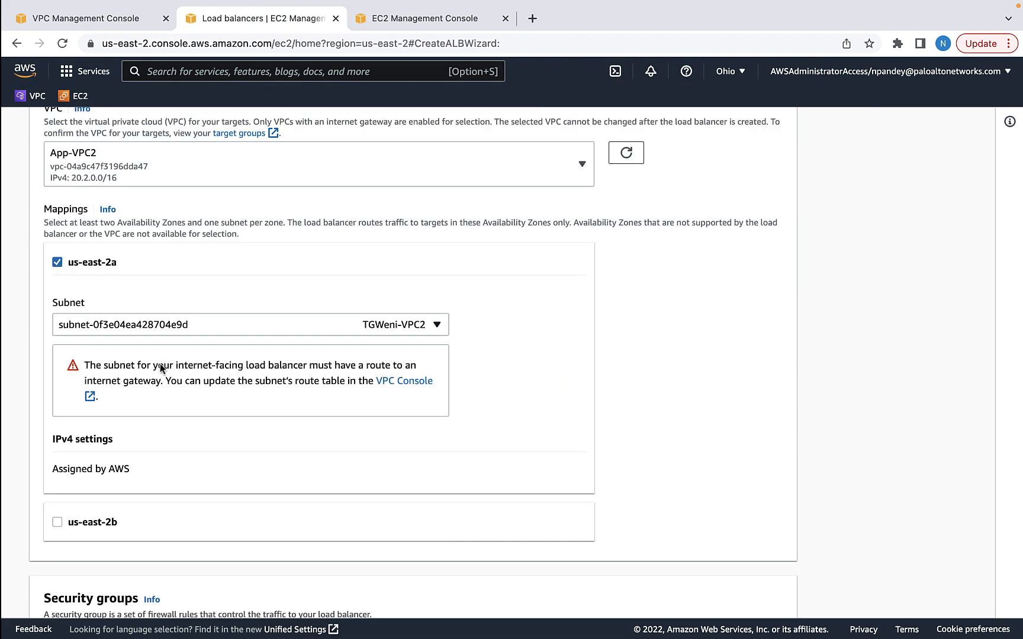
pyautogui.click(437, 325)
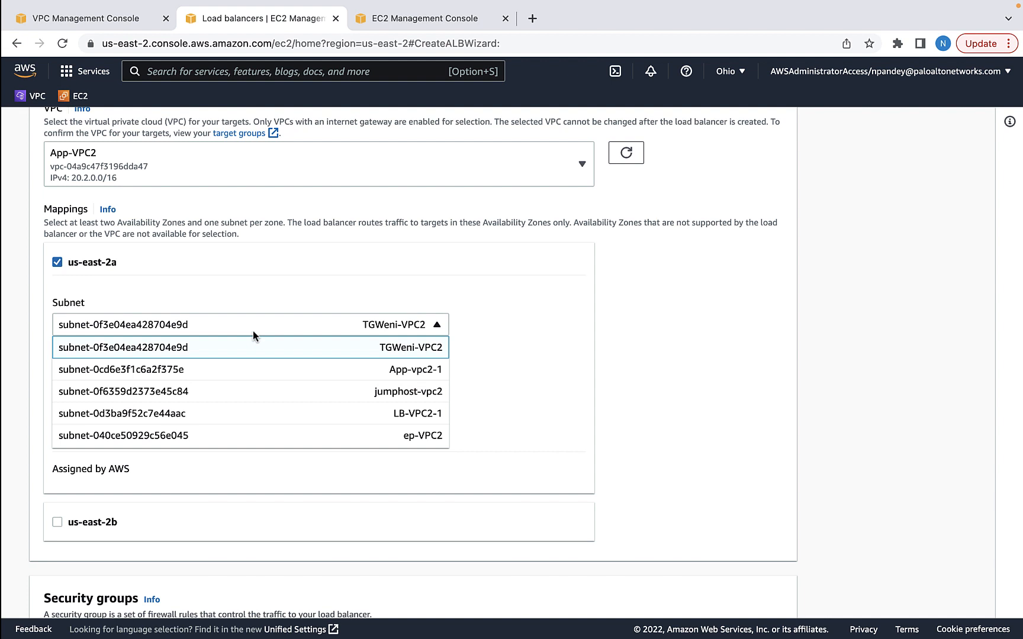
pyautogui.click(386, 414)
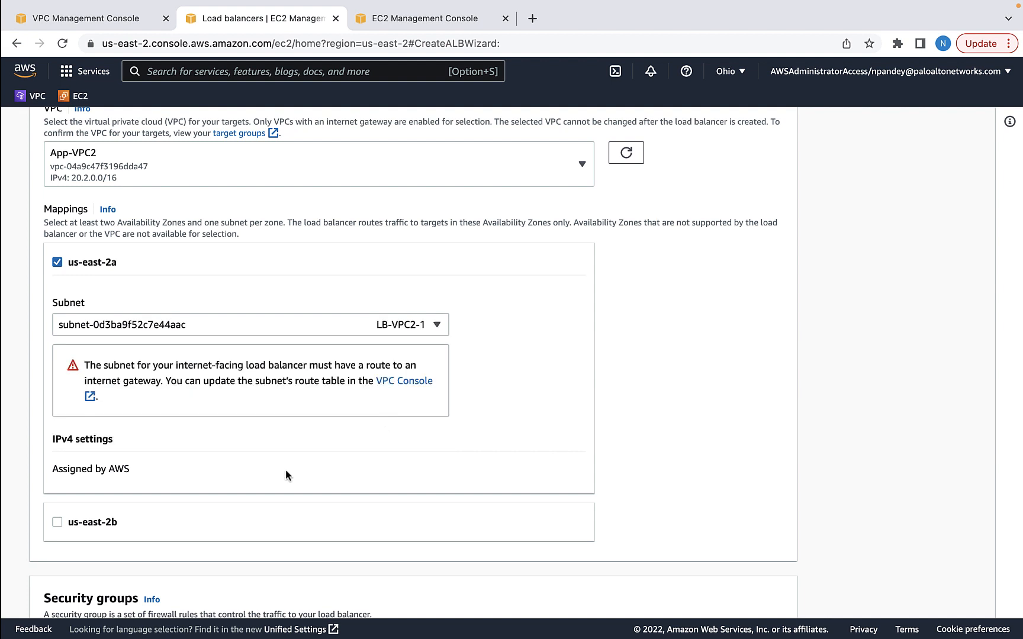
pyautogui.scroll(-2, 286, 471)
pyautogui.click(58, 449)
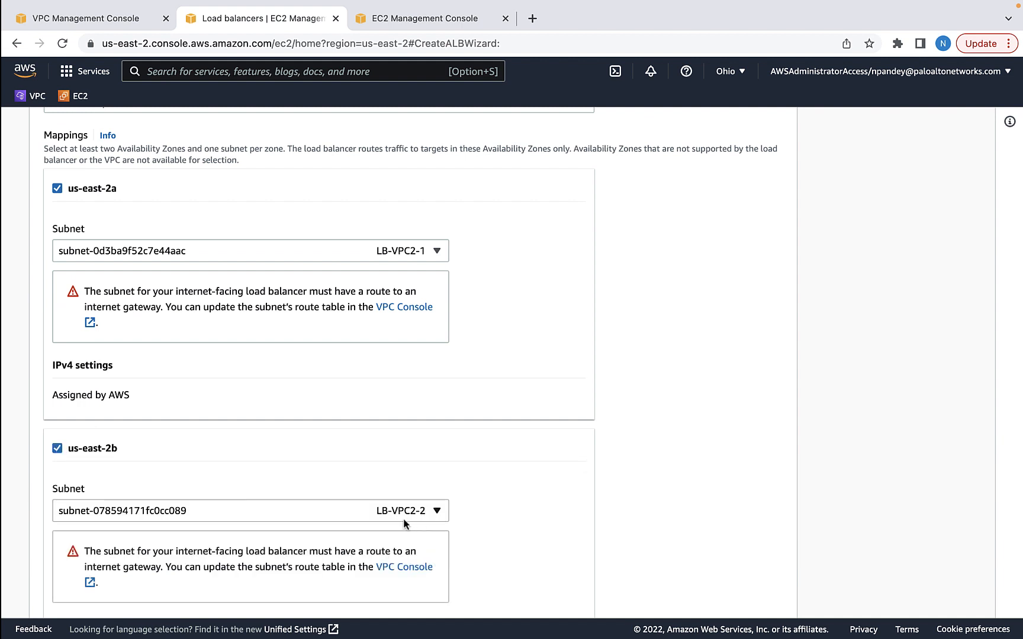
pyautogui.scroll(-5, 502, 517)
pyautogui.scroll(-2, 502, 517)
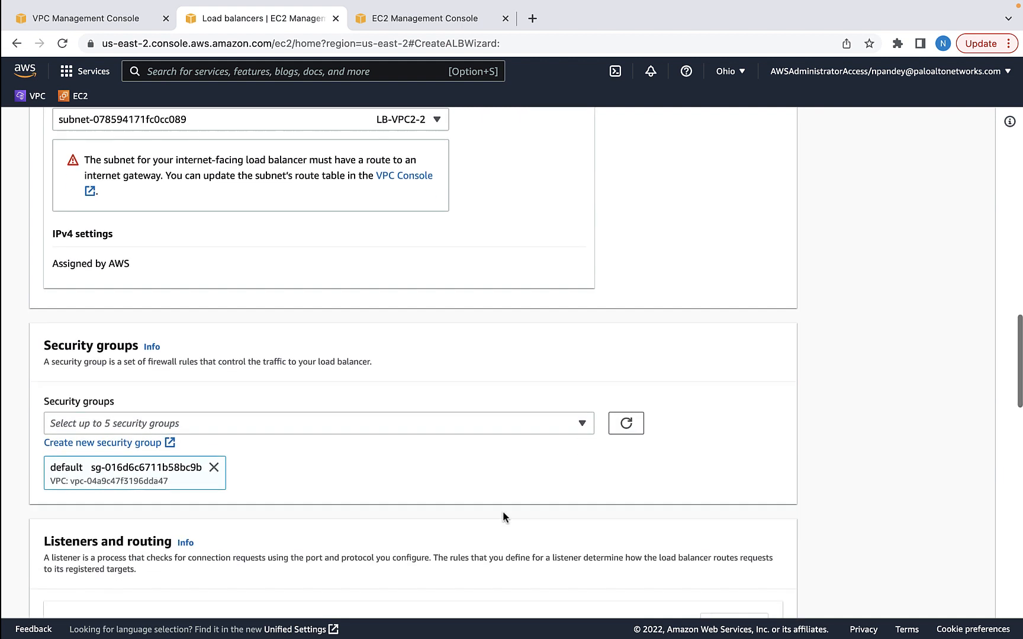
# Check the available security groups, then open the create-security-group link options
pyautogui.click(582, 424)
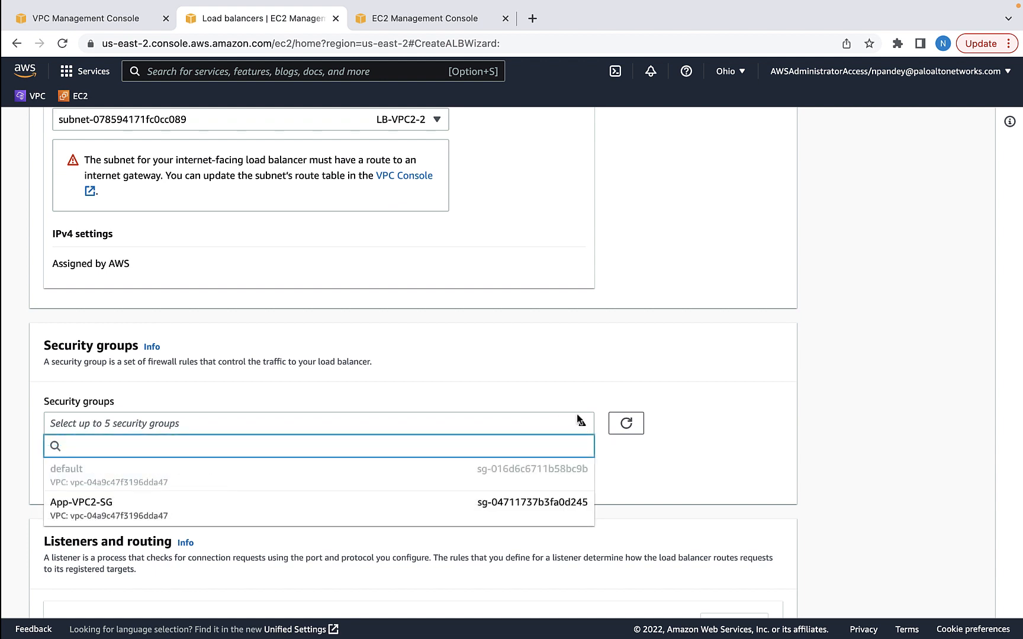
pyautogui.click(644, 387)
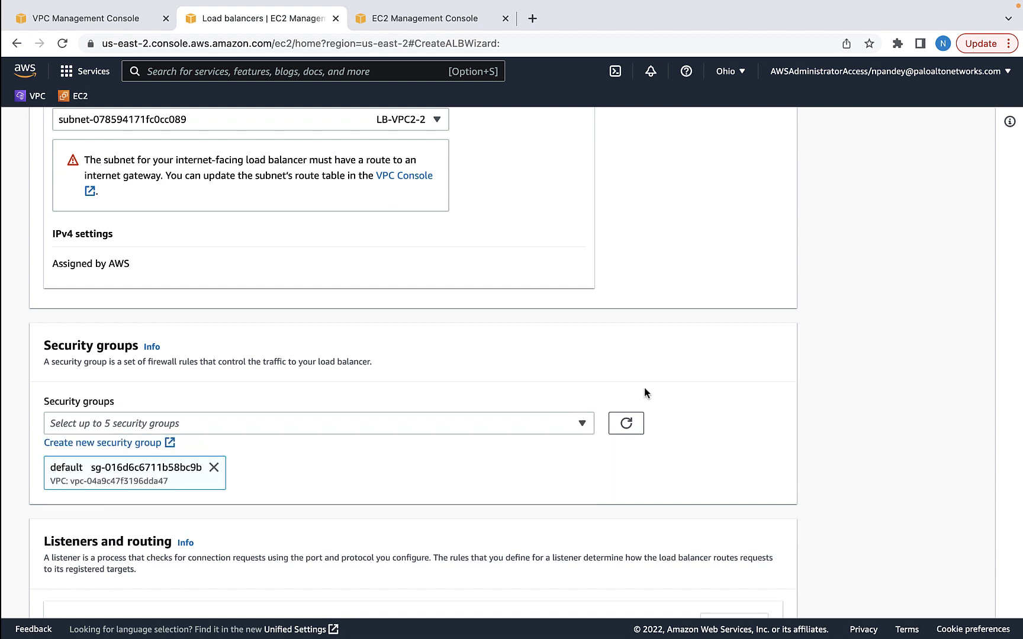
pyautogui.rightClick(125, 444)
# In a new tab, name a security group LBSG-VPC2 and place it in App-VPC2's VPC
pyautogui.click(160, 398)
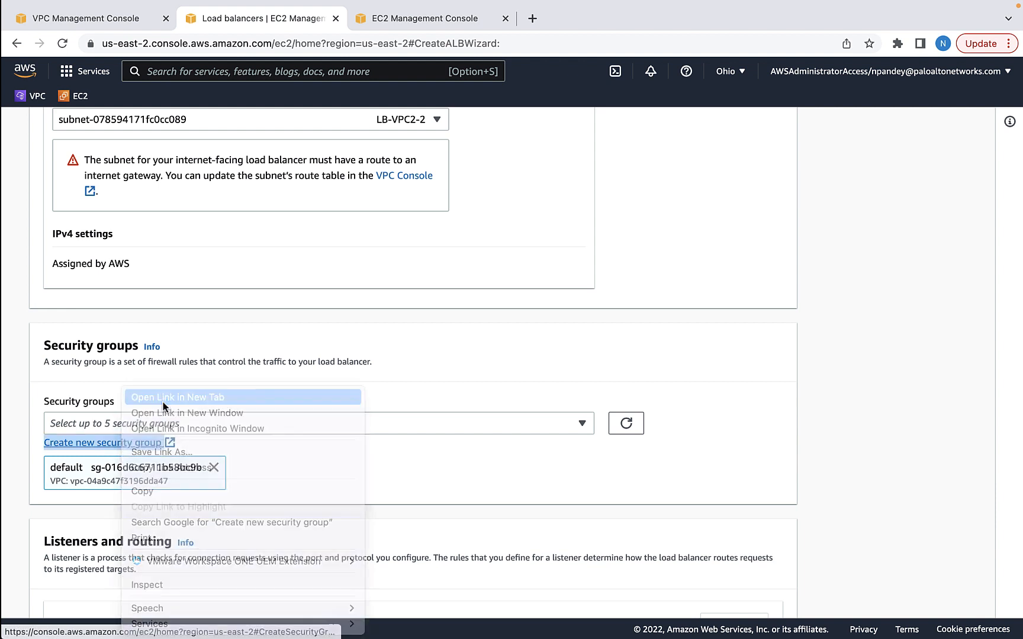
pyautogui.click(101, 296)
pyautogui.write('L')
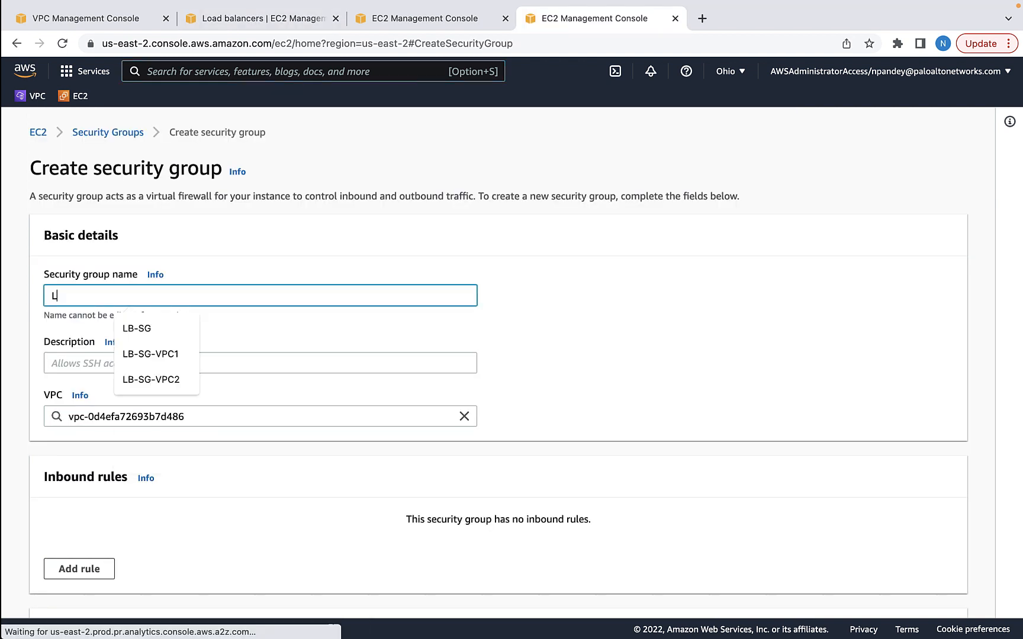
pyautogui.write('BSG-VPC2')
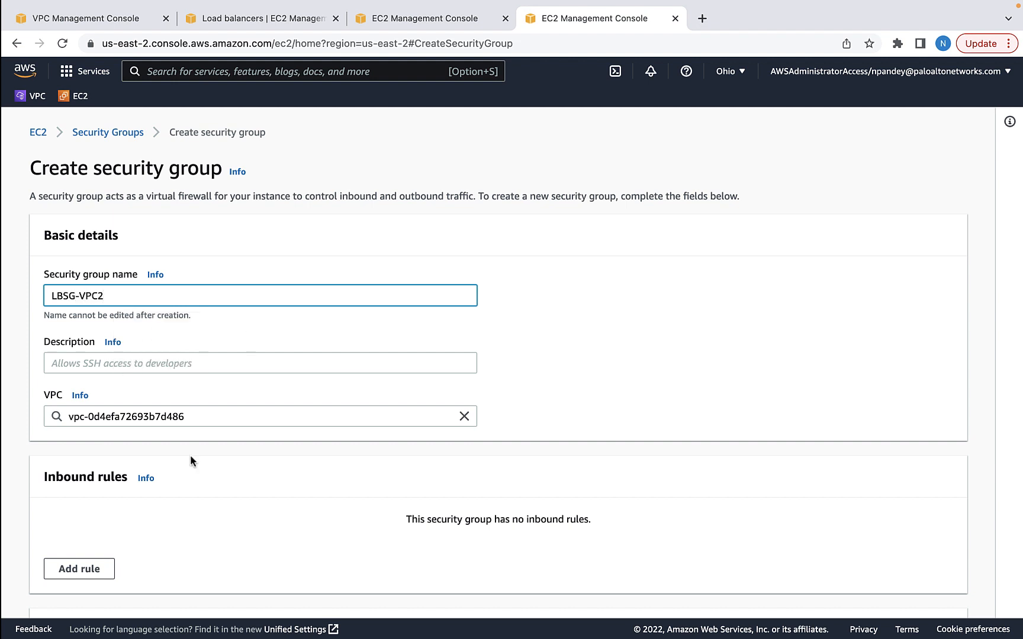
pyautogui.click(160, 481)
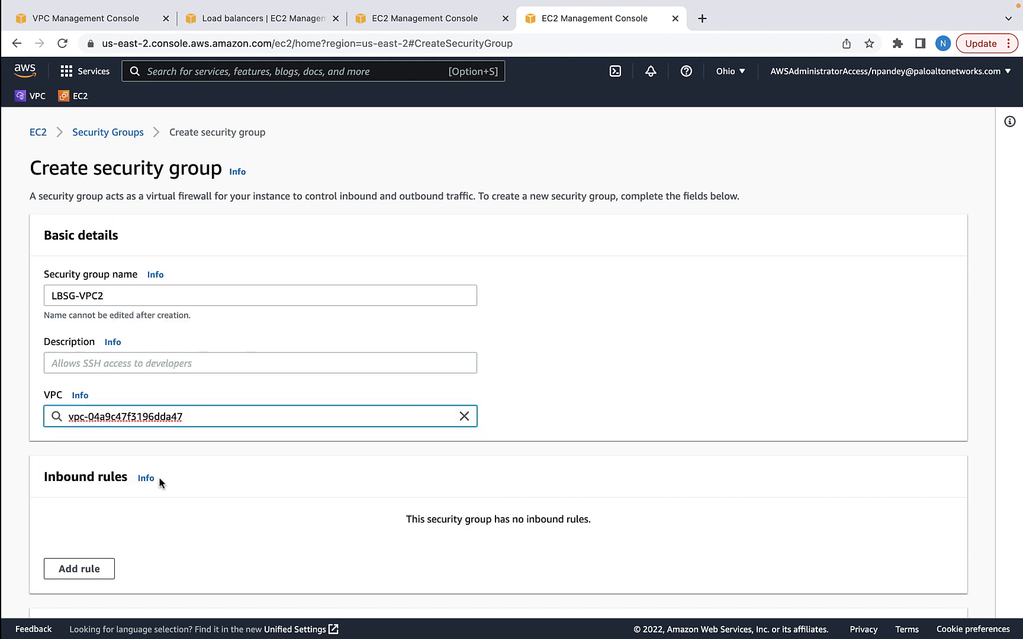
# Add an inbound TCP port 80 rule from 0.0.0.0/0 and create the security group
pyautogui.scroll(-3, 160, 481)
pyautogui.click(79, 477)
pyautogui.click(312, 445)
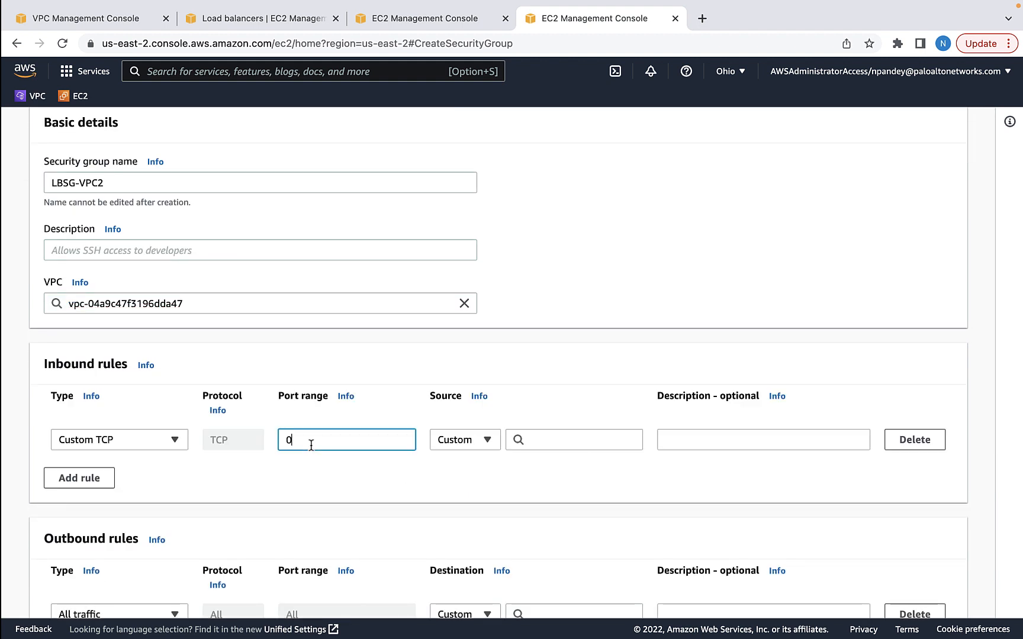
pyautogui.write('80')
pyautogui.click(542, 441)
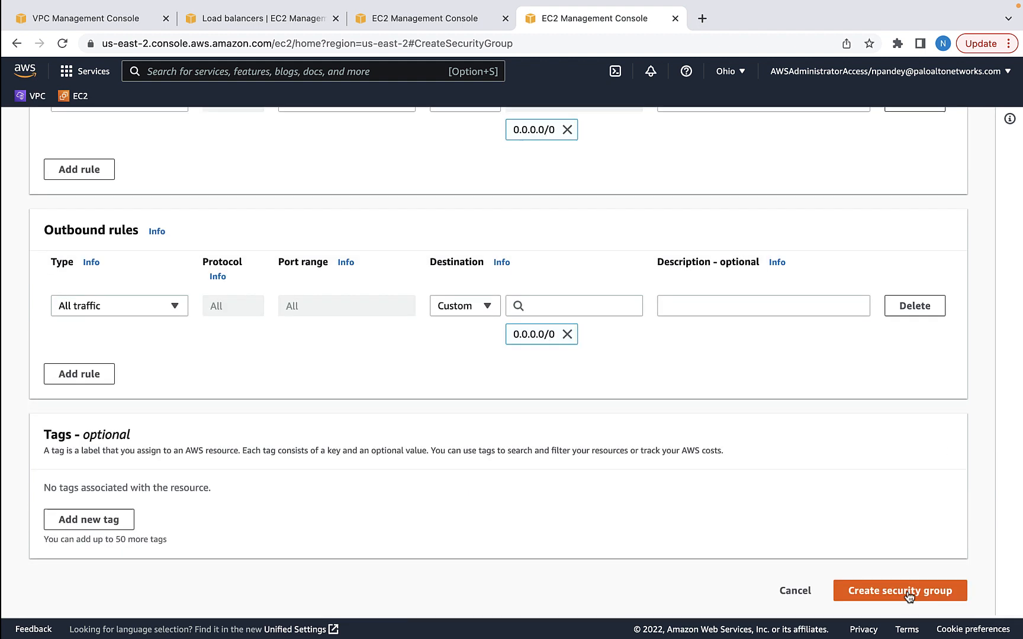
pyautogui.click(909, 596)
pyautogui.click(277, 18)
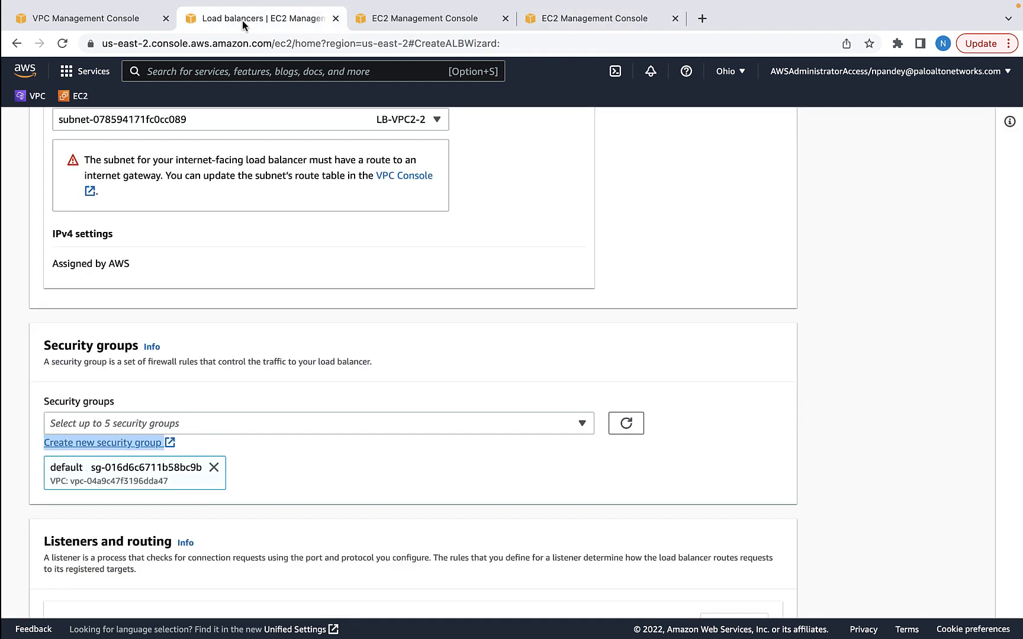
# Attach LBSG-VPC2 to the second load balancer in place of the default group
pyautogui.click(626, 424)
pyautogui.click(582, 424)
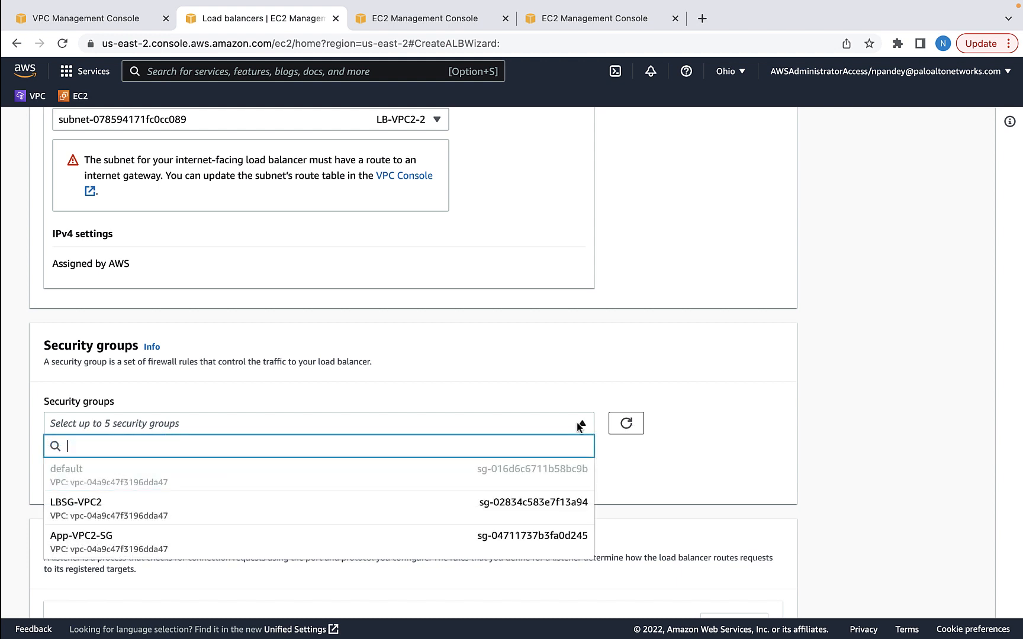
pyautogui.click(82, 516)
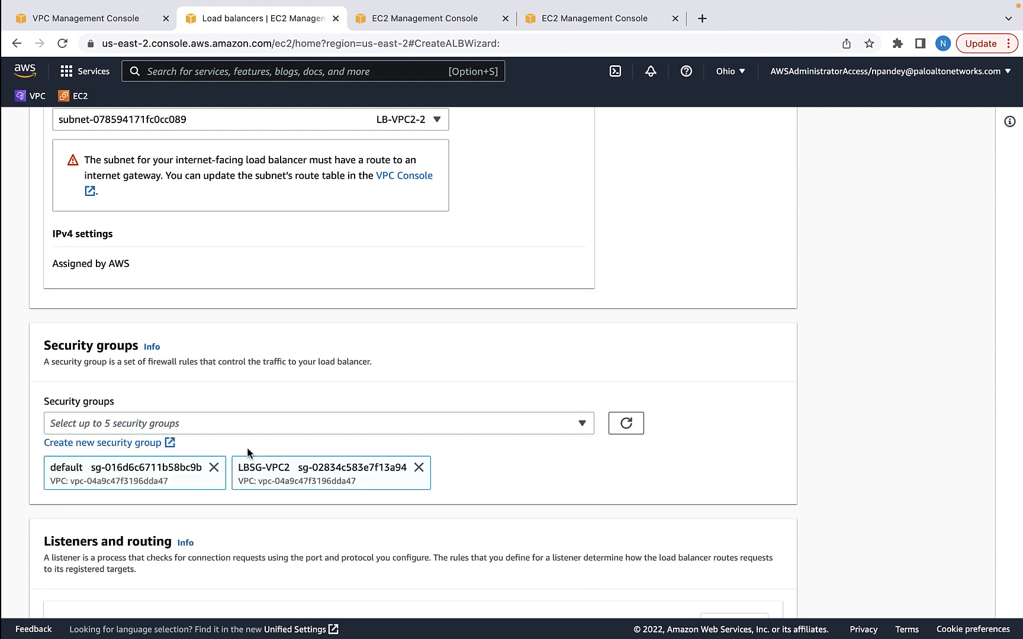
pyautogui.click(214, 467)
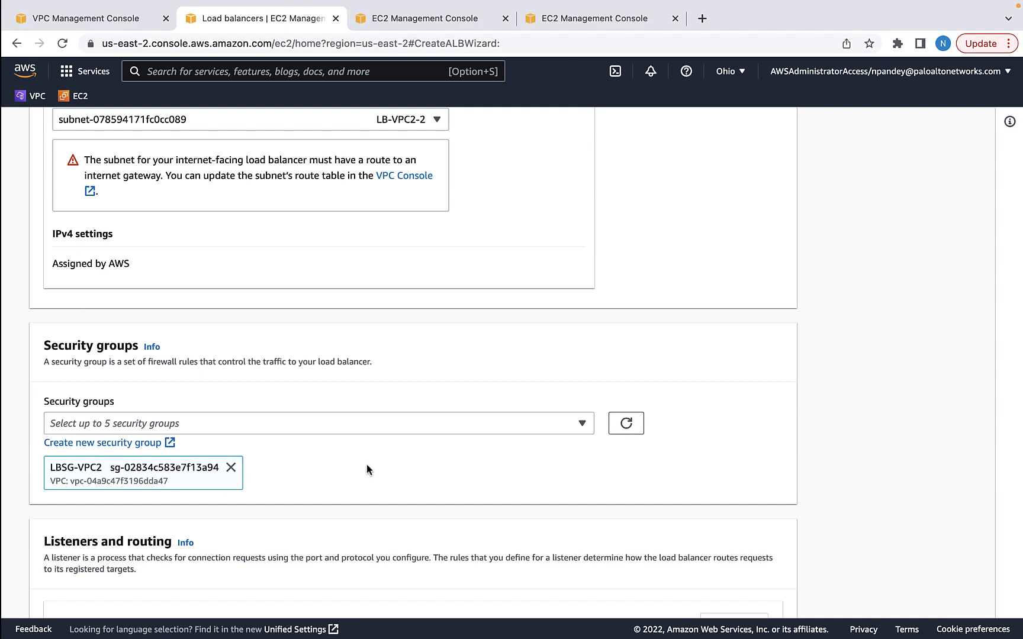
pyautogui.scroll(-7, 365, 469)
# Forward the listener to TGVPC2 and create load balancer LBVPC2
pyautogui.click(675, 285)
pyautogui.click(402, 347)
pyautogui.scroll(-15, 402, 347)
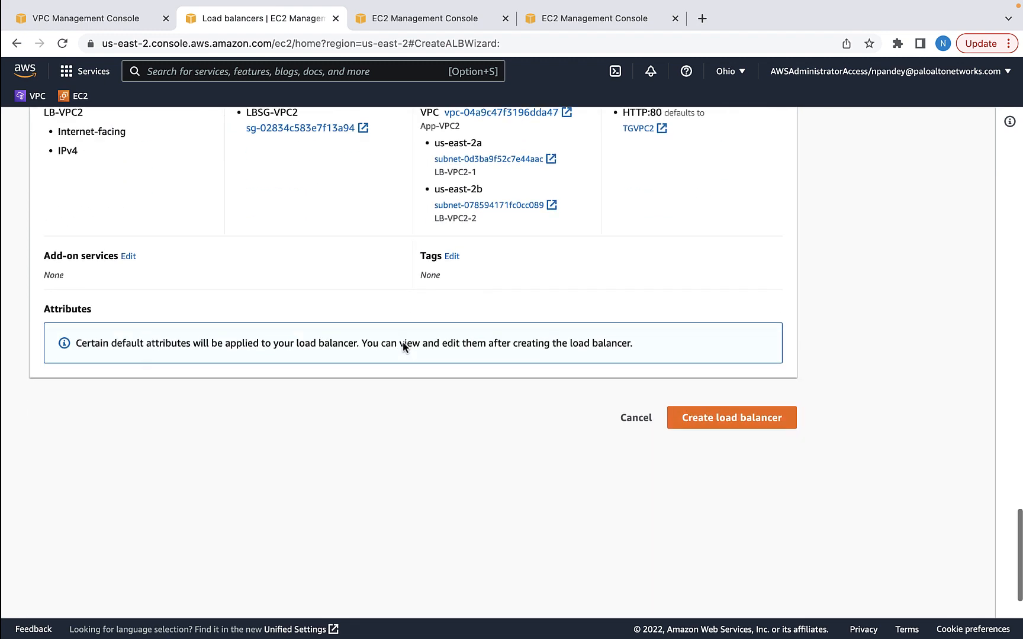
pyautogui.click(717, 337)
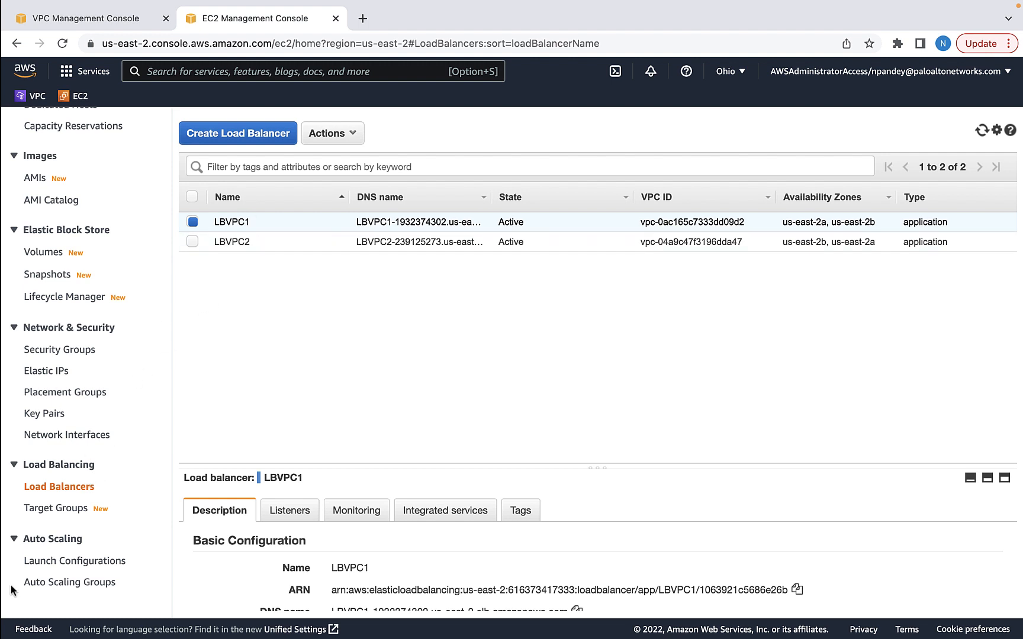
# Check target health: TGVPC1 reports 2 healthy targets and TGVPC2 reports 1
pyautogui.click(54, 511)
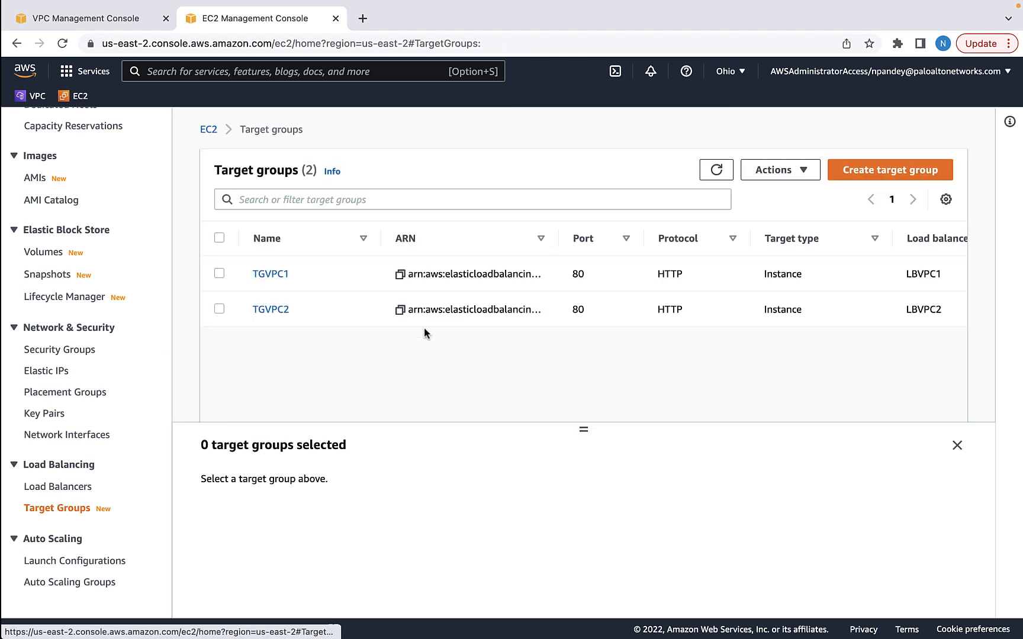
pyautogui.click(219, 273)
pyautogui.scroll(-4, 307, 445)
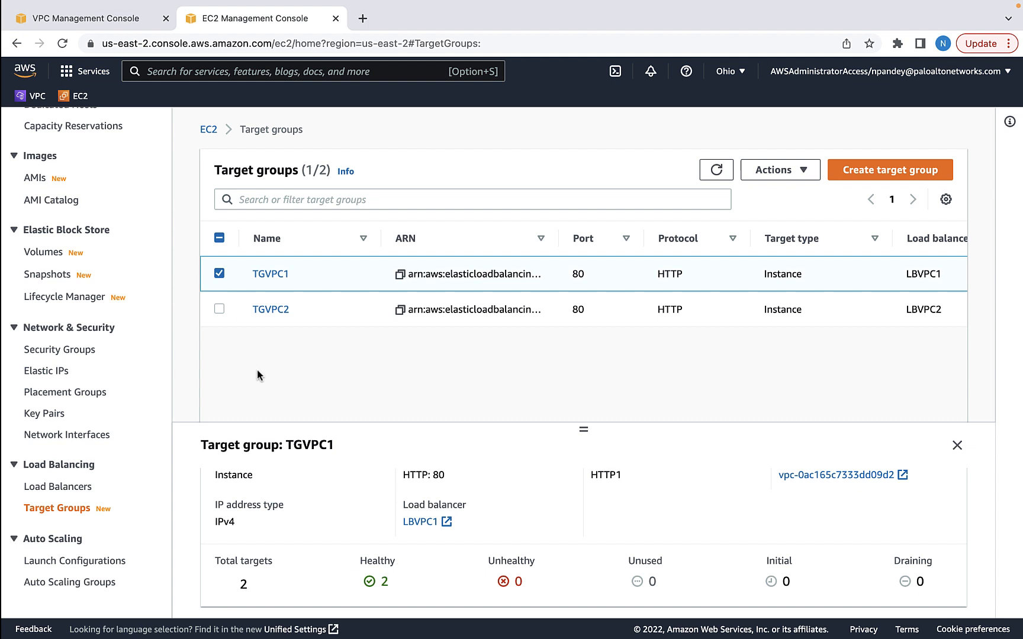
pyautogui.click(220, 308)
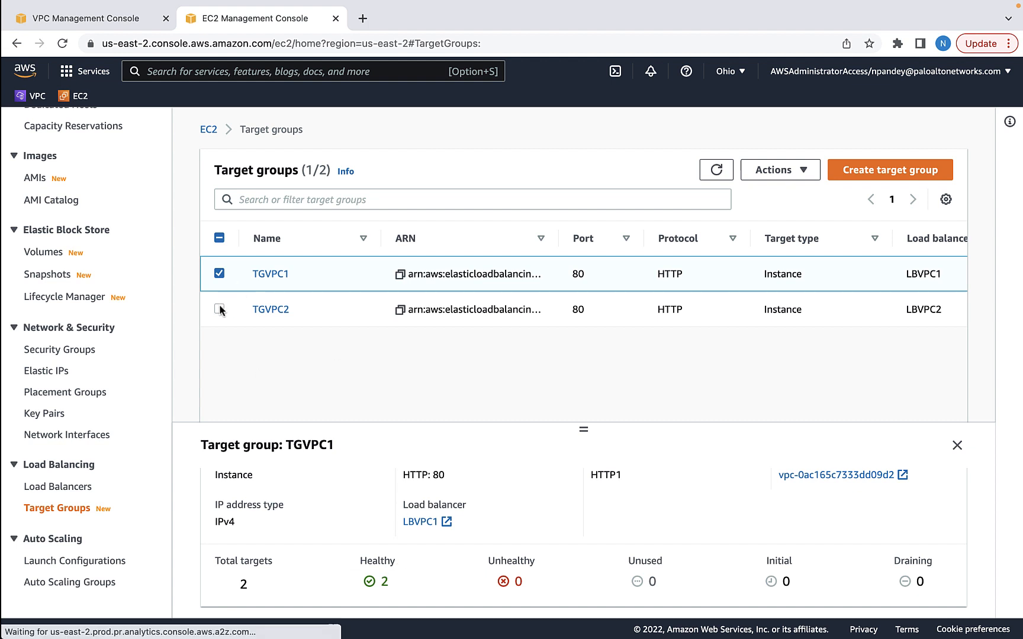
pyautogui.click(219, 273)
pyautogui.scroll(-5, 316, 501)
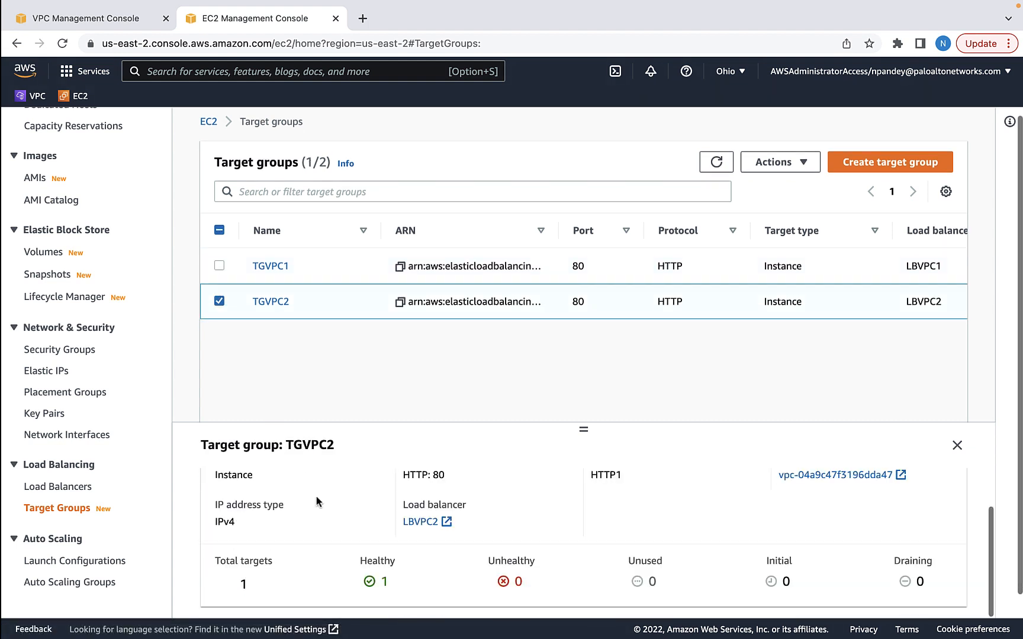
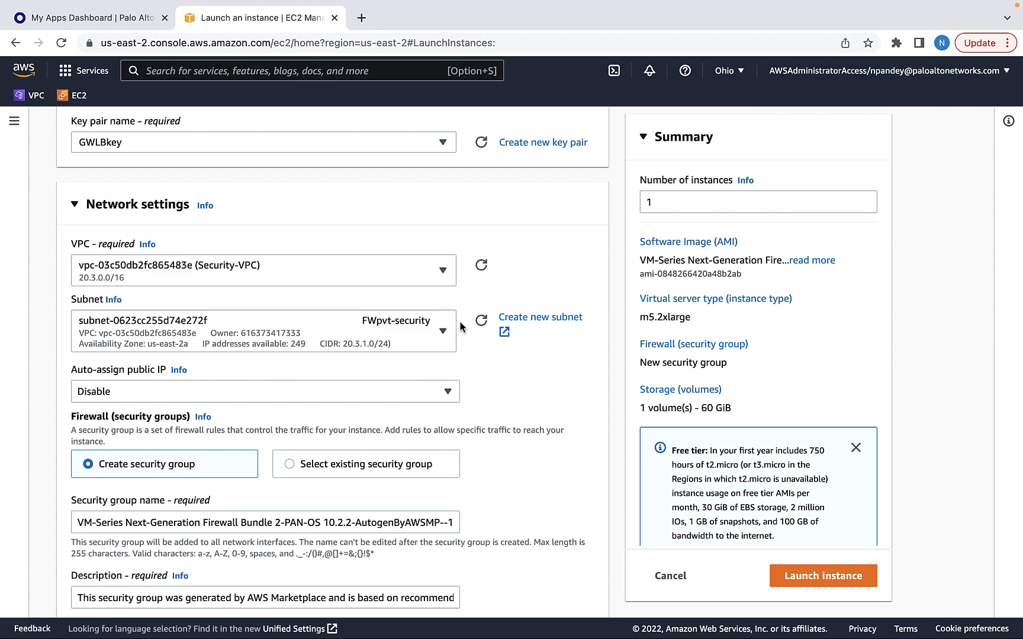
# Attach the existing security group FW-pvt-SG to the firewall's first network interface
pyautogui.click(308, 465)
pyautogui.scroll(-5, 261, 355)
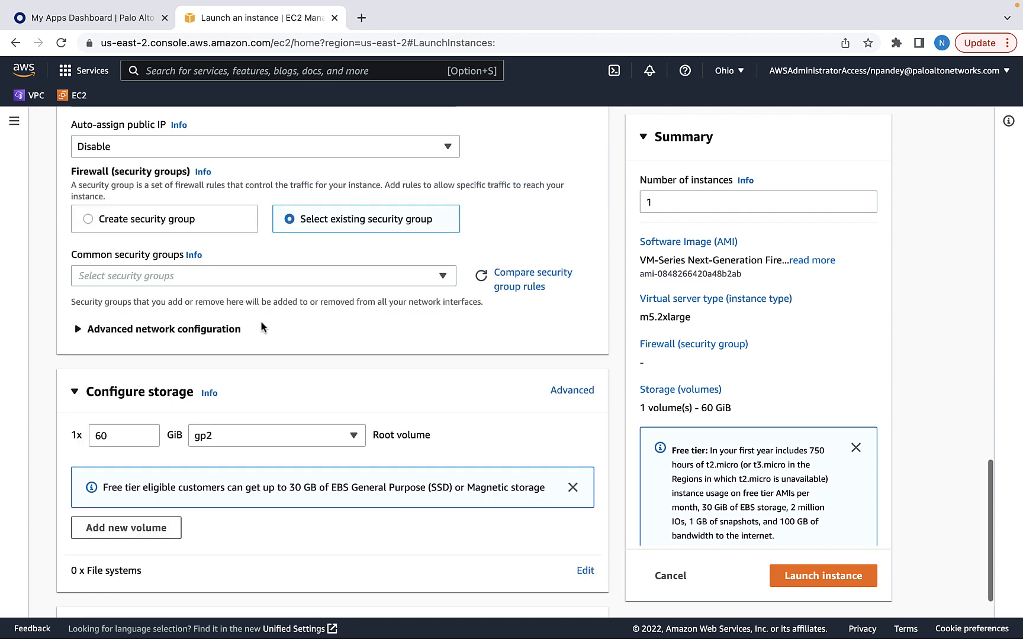
pyautogui.click(91, 333)
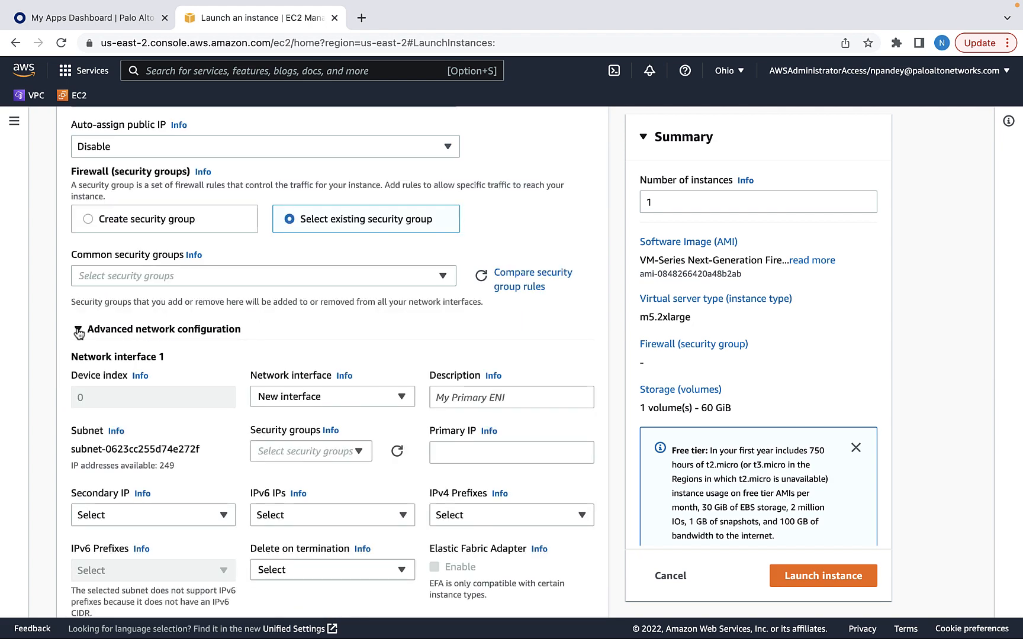
pyautogui.click(359, 451)
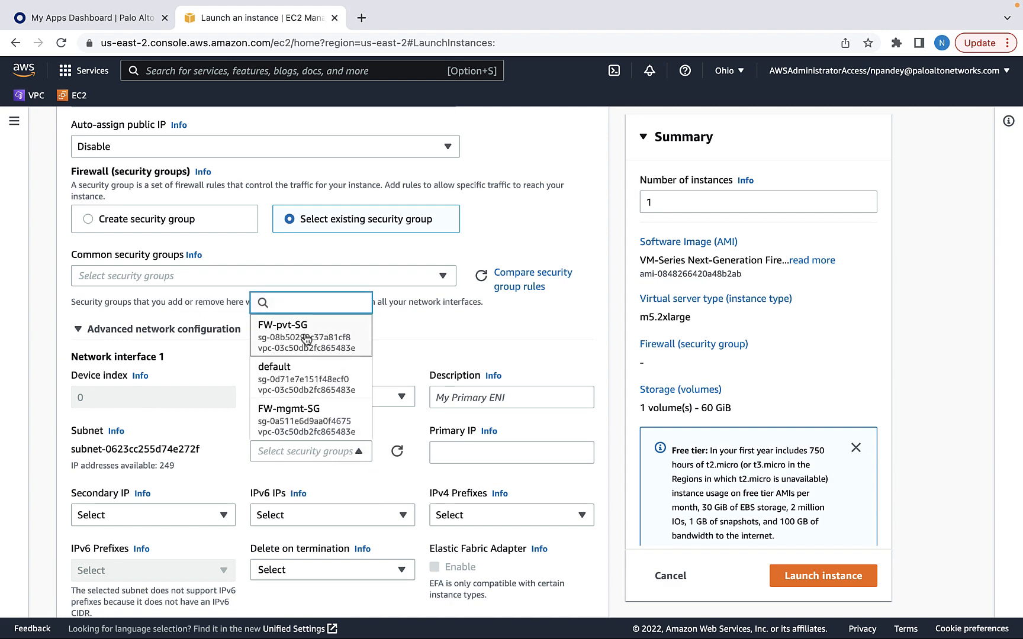
pyautogui.click(306, 339)
pyautogui.click(314, 473)
pyautogui.scroll(-2, 347, 413)
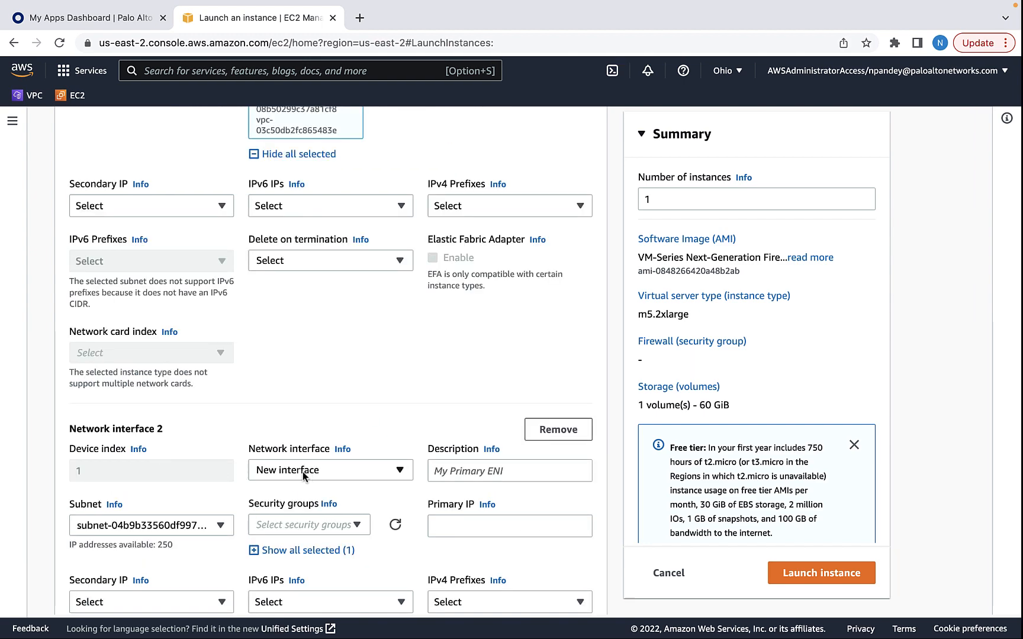
# Put the second network interface in the FWmgmt subnet with security group FW-mgmt-SG
pyautogui.scroll(-2, 149, 349)
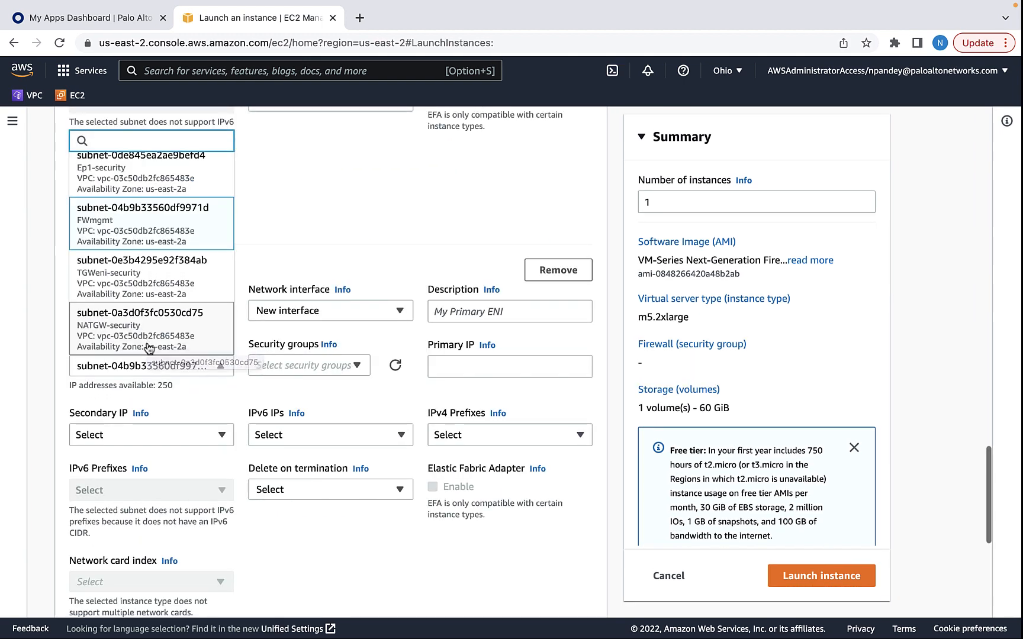
pyautogui.scroll(1, 149, 349)
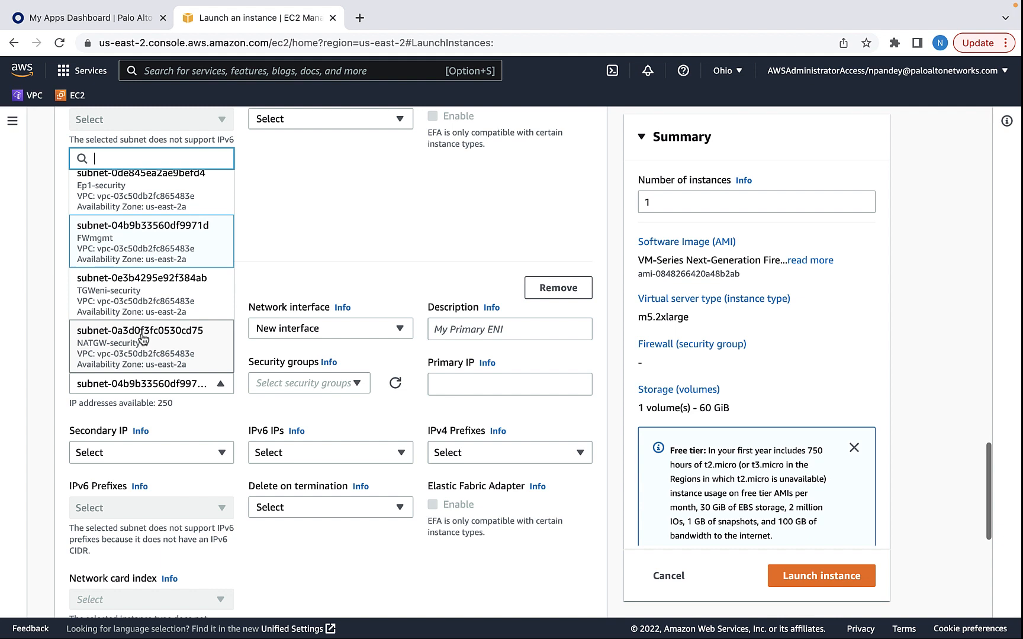
pyautogui.click(150, 248)
pyautogui.click(355, 385)
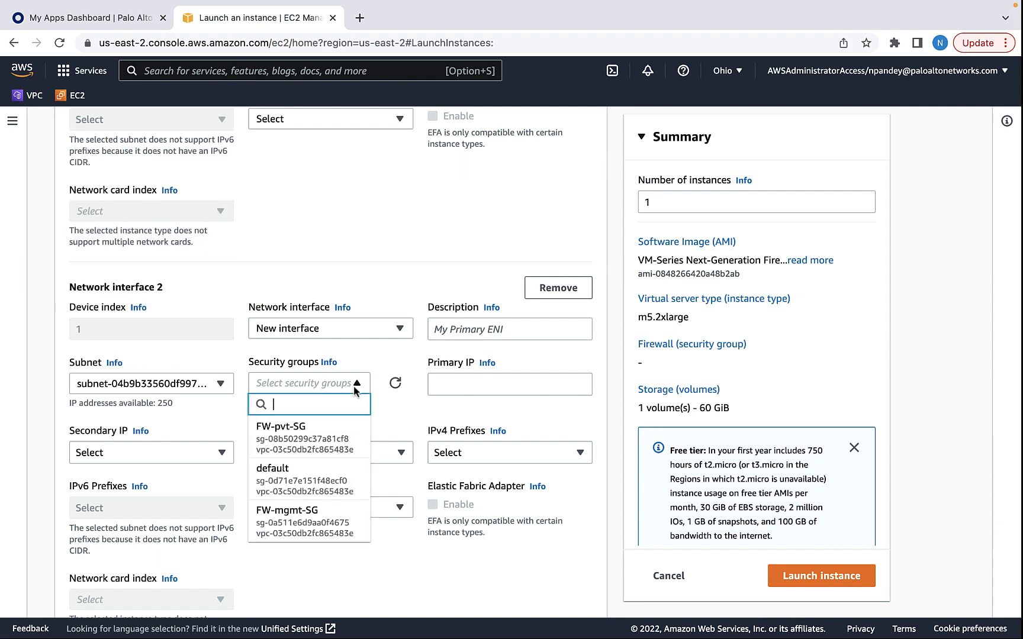
pyautogui.click(304, 519)
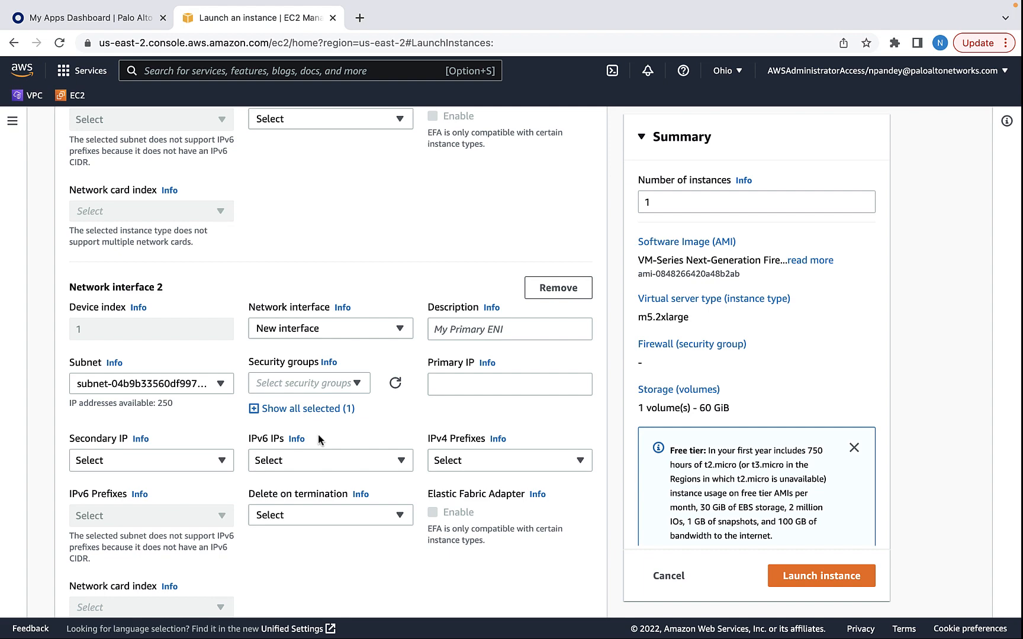
# Paste the mgmt-interface-swap and aws-gwlb-inspect bootstrap user data and launch the firewall
pyautogui.scroll(-7, 365, 418)
pyautogui.click(73, 579)
pyautogui.scroll(-20, 104, 357)
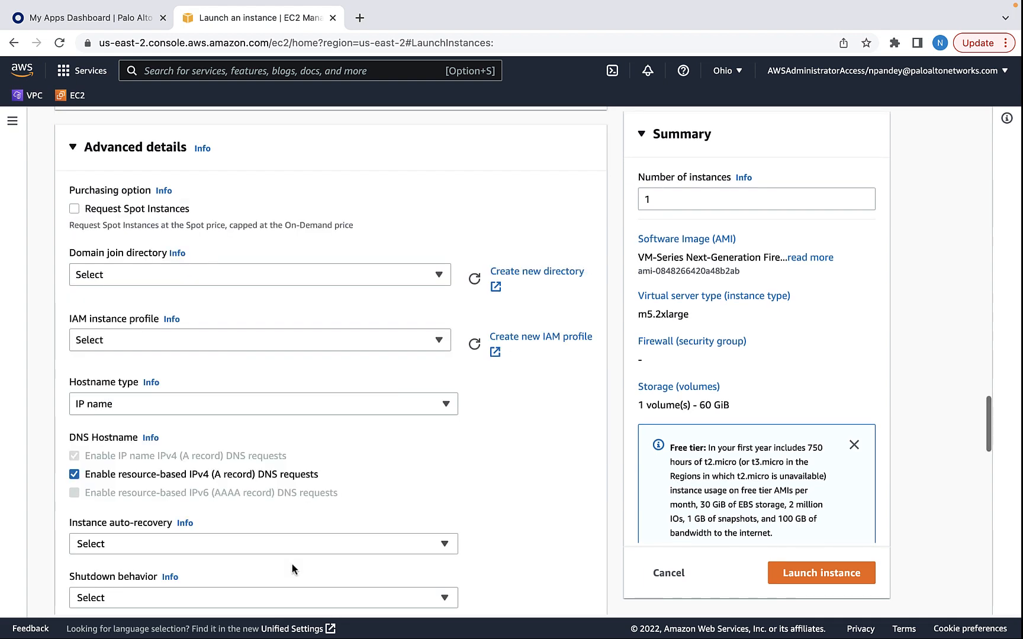
pyautogui.write('mgmt-interface-swap=enable plugin-op-commands=aws-gwlb-inspect:enable')
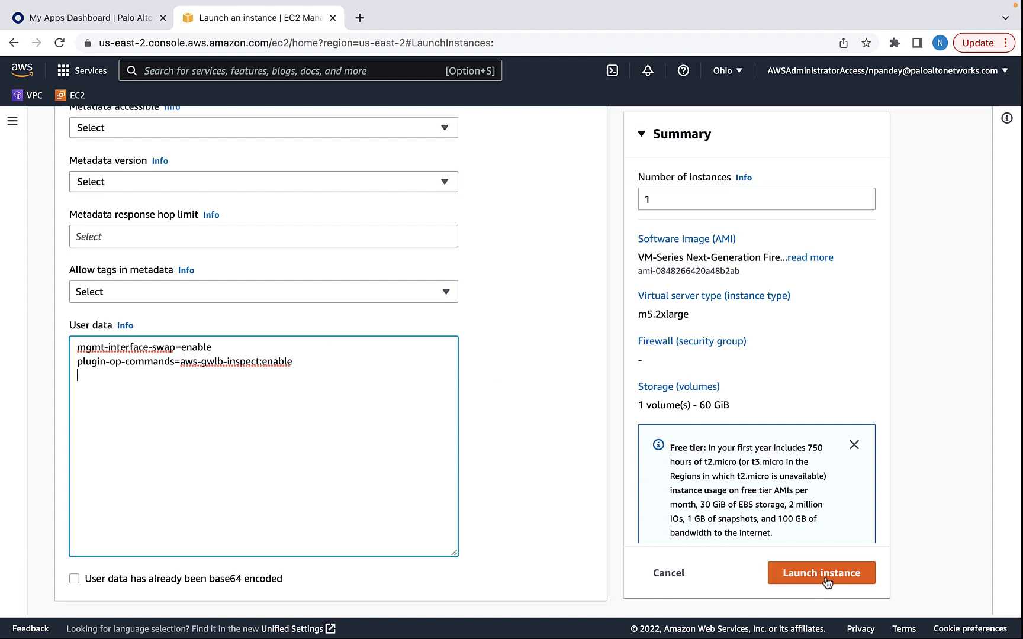
pyautogui.click(825, 579)
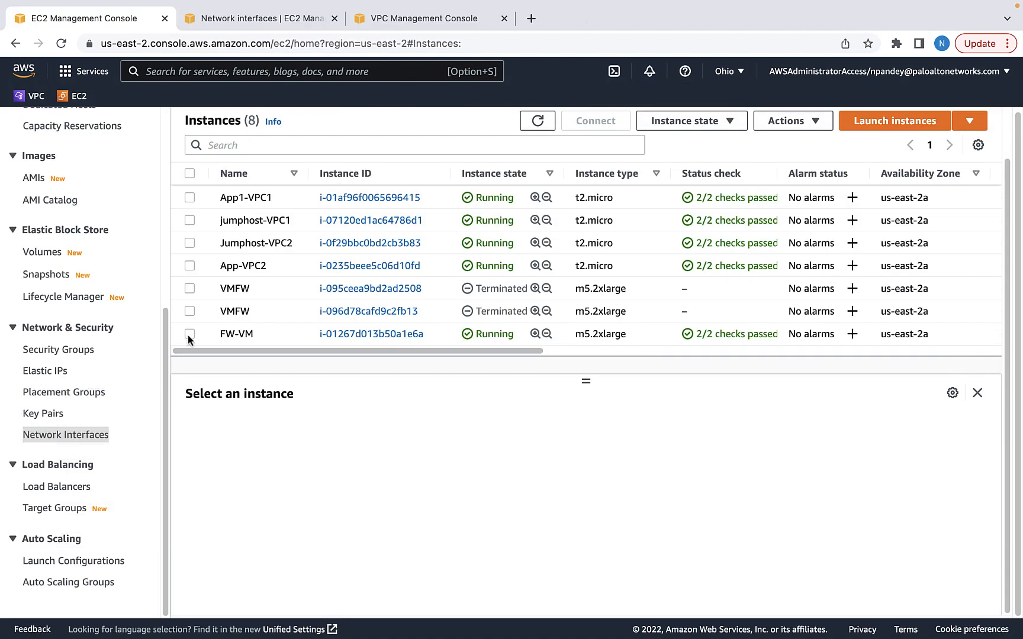
# Allocate a new Elastic IP tagged Name=FWmgmt
pyautogui.click(188, 335)
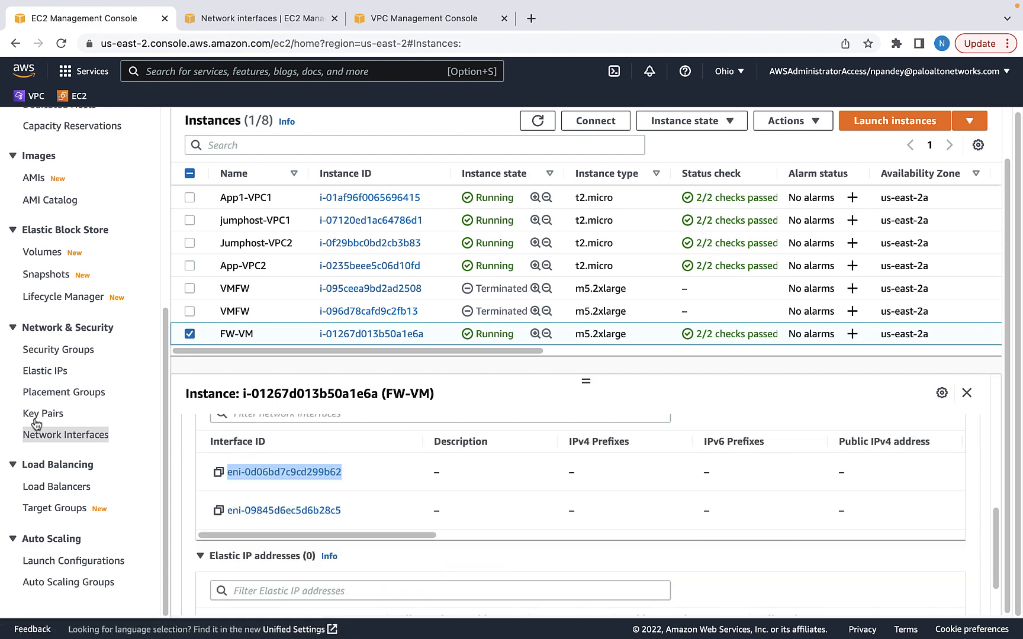
pyautogui.click(65, 374)
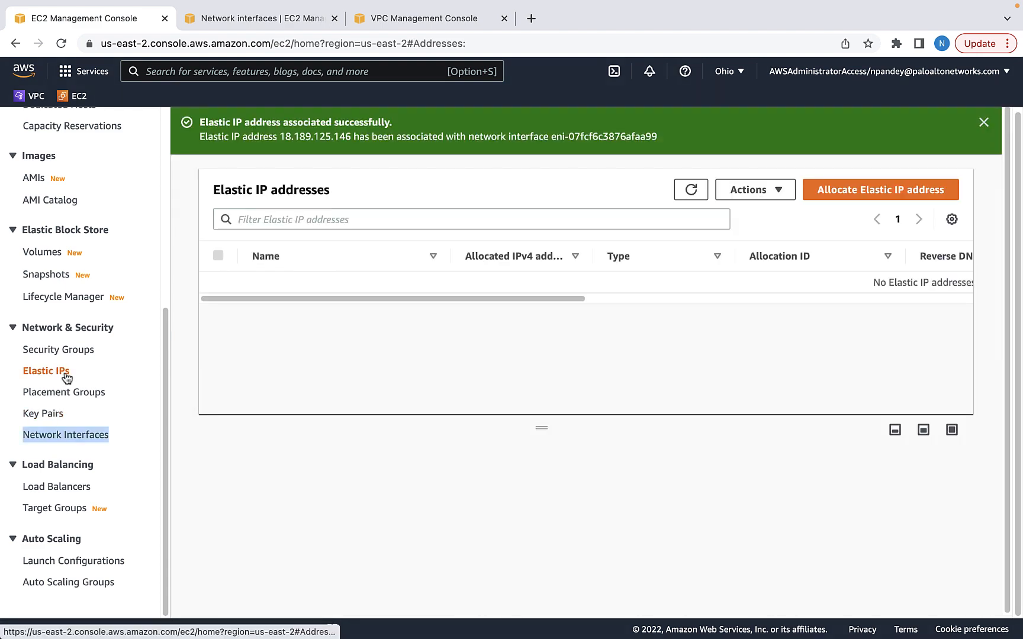
pyautogui.click(849, 191)
pyautogui.scroll(-2, 84, 534)
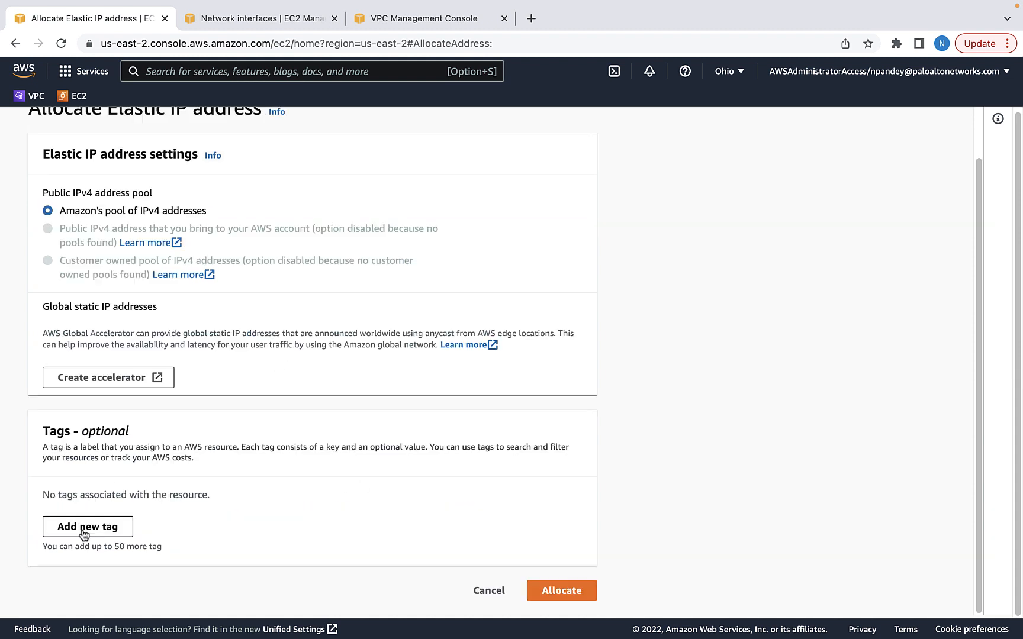
pyautogui.click(84, 528)
pyautogui.write('Name')
pyautogui.press('Tab')
pyautogui.write('FWmgmt')
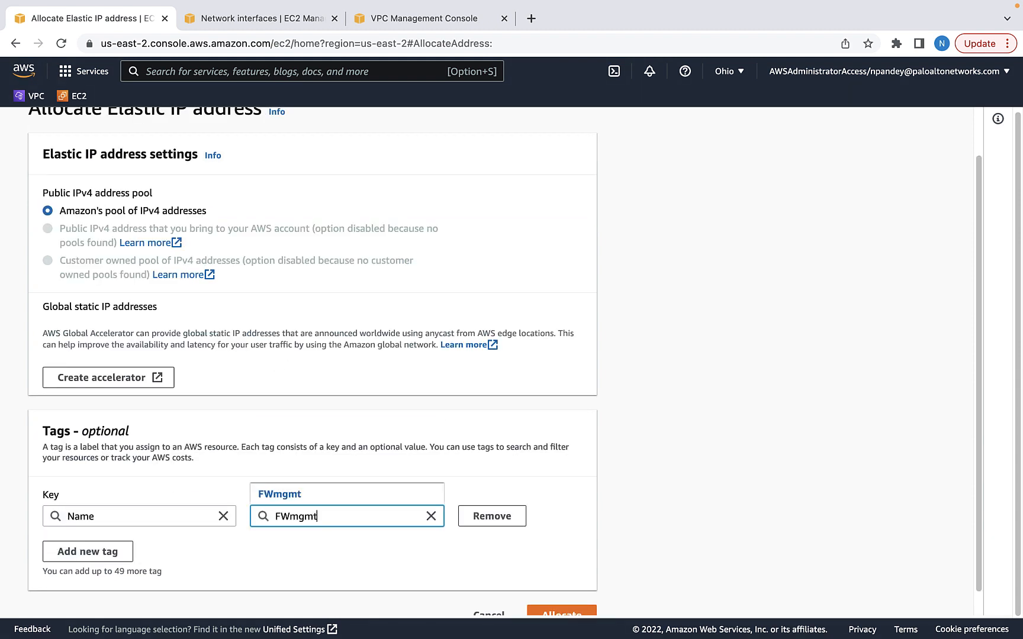
pyautogui.scroll(-1, 569, 592)
pyautogui.click(568, 592)
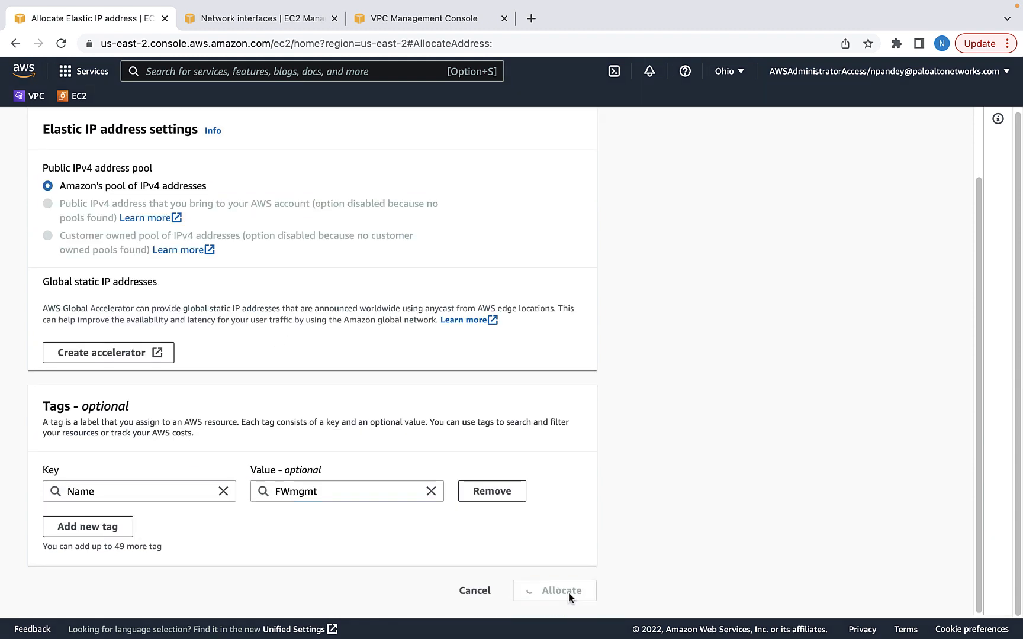
# Associate the Elastic IP with interface eni-0d06bd7c9cd299b62 at private IP 20.3.2.149
pyautogui.click(807, 176)
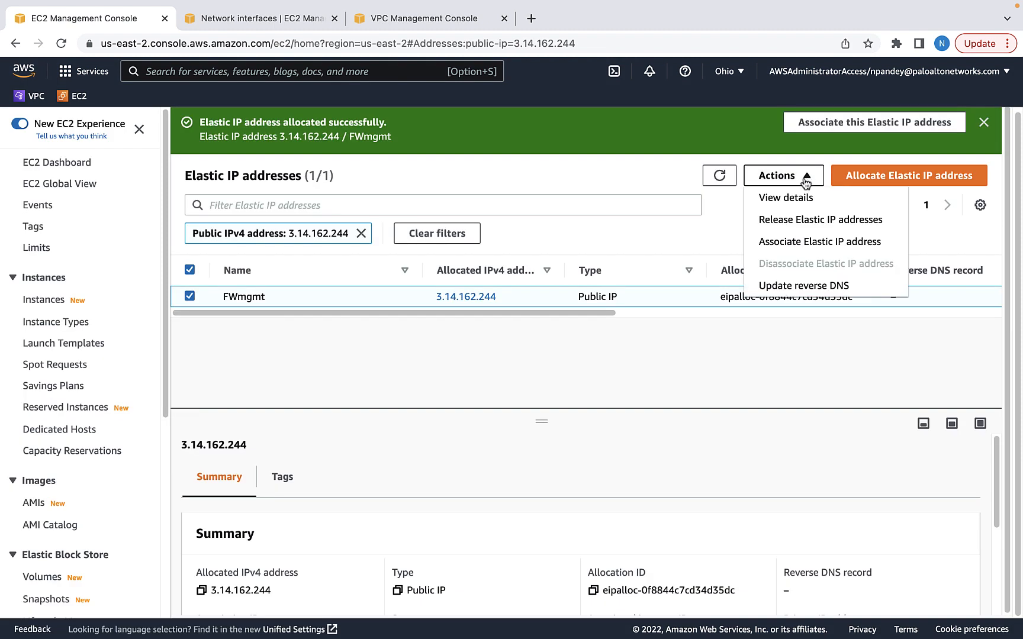
pyautogui.click(791, 243)
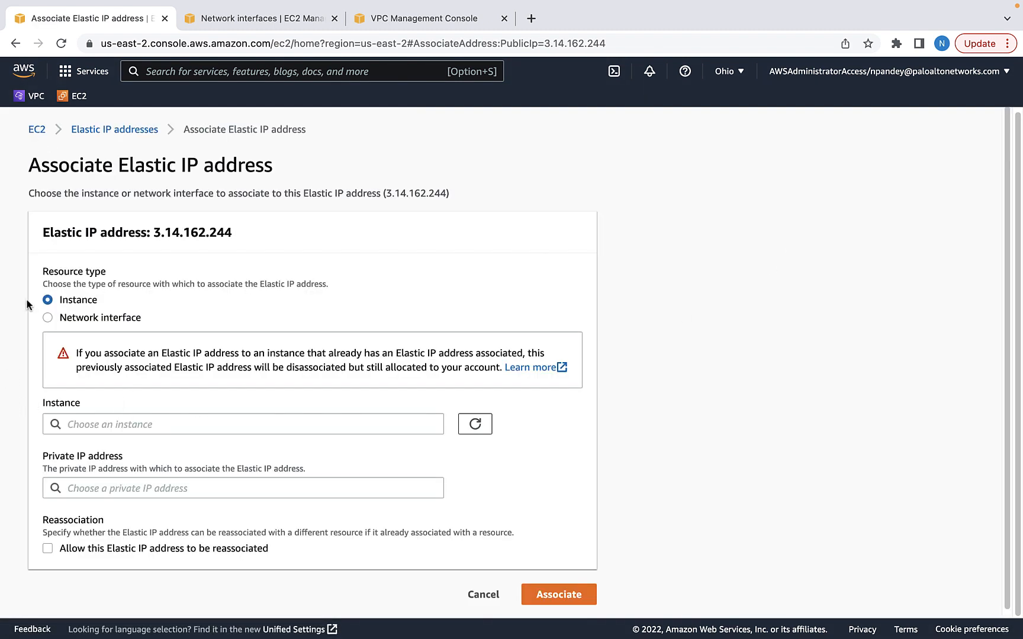
pyautogui.click(48, 318)
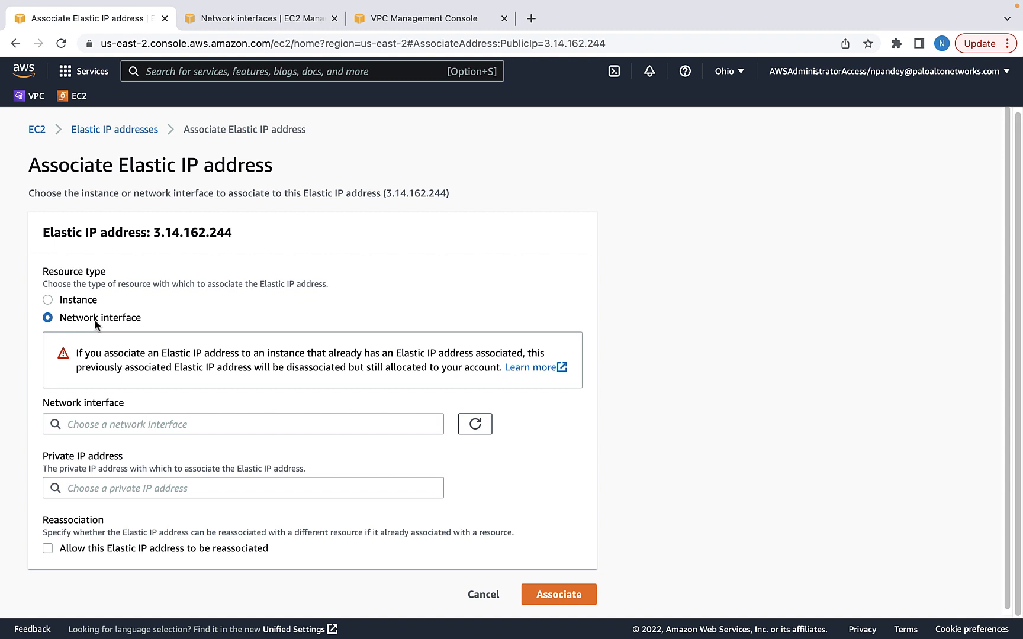
pyautogui.click(244, 424)
pyautogui.write('eni-0d06bd7c9cd299b62')
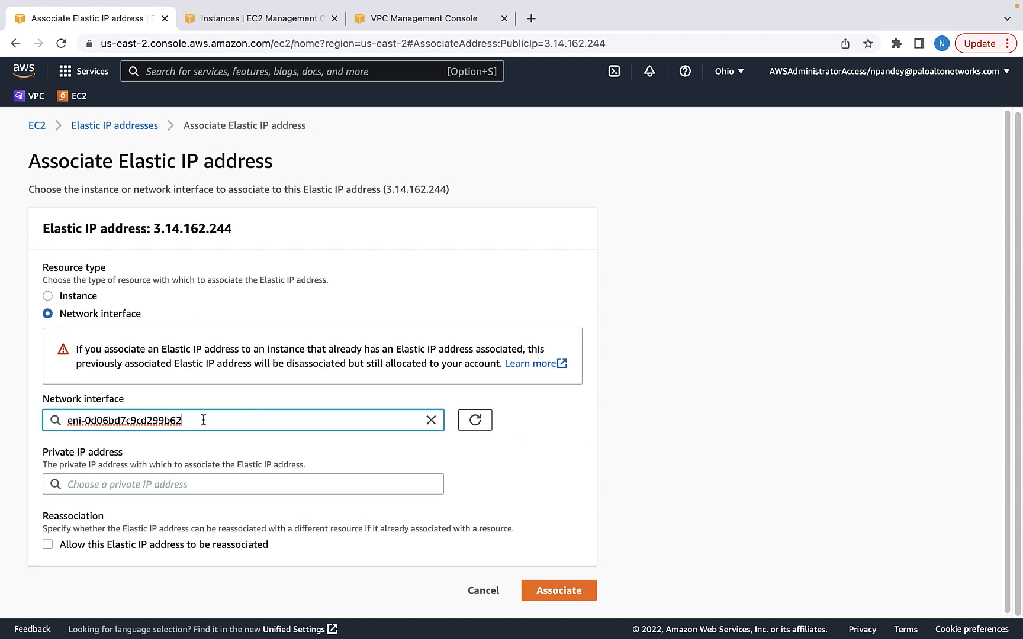
pyautogui.click(124, 484)
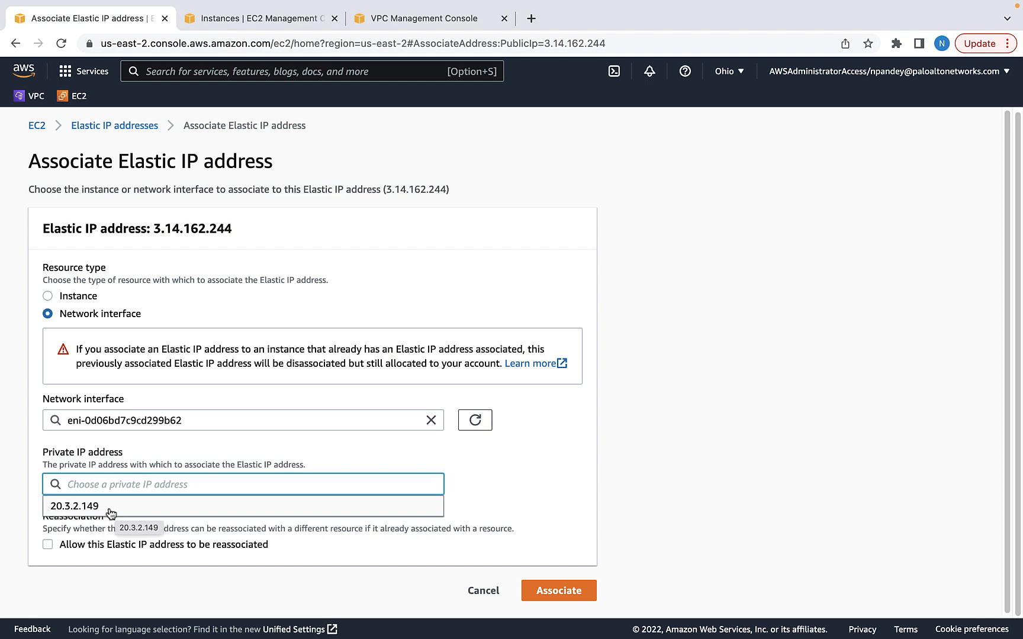
pyautogui.click(112, 509)
pyautogui.click(571, 595)
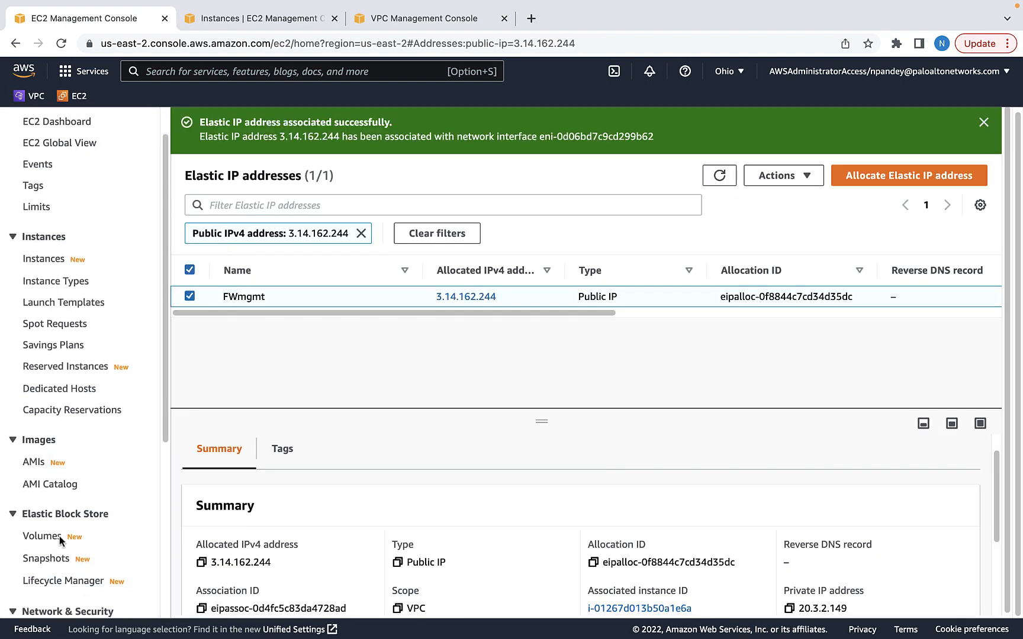
pyautogui.scroll(-5, 61, 544)
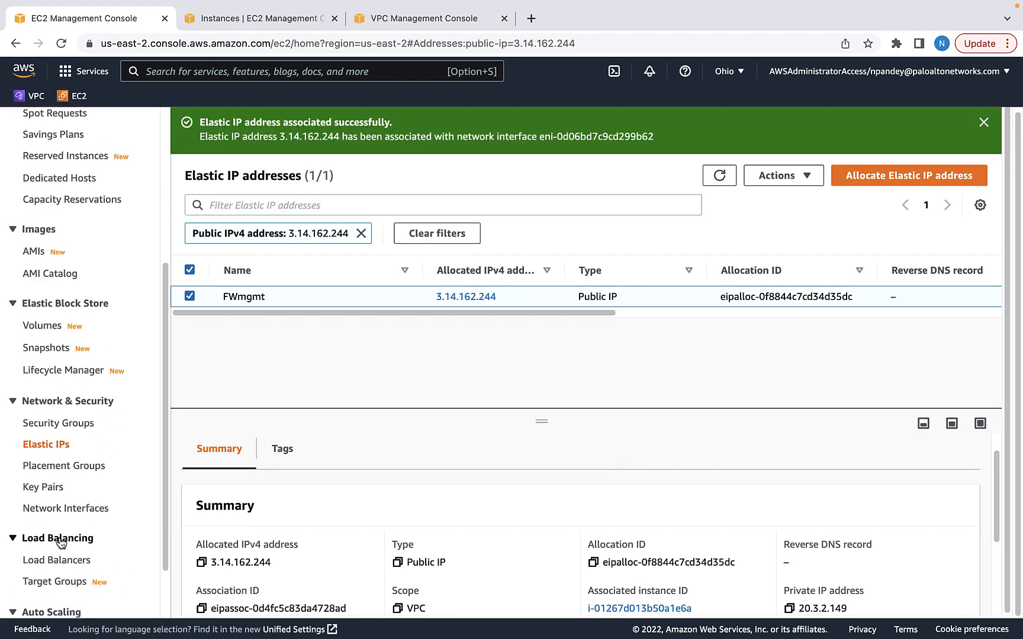
# Confirm in the VPC console that FW-mgmt-RT routes 0.0.0.0/0 to the internet gateway
pyautogui.click(407, 20)
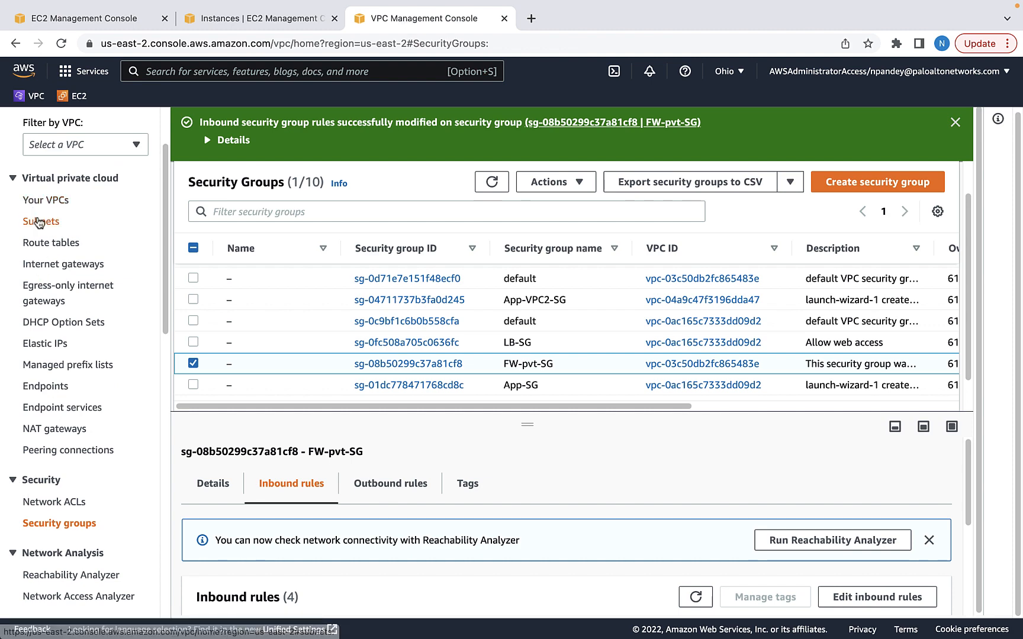
pyautogui.click(47, 243)
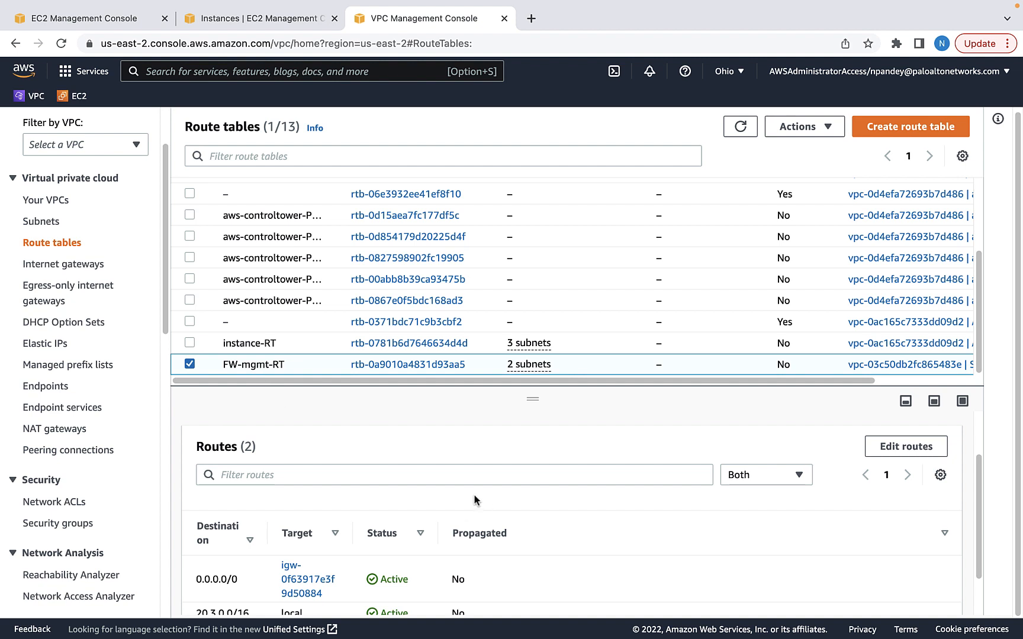
pyautogui.scroll(-2, 509, 533)
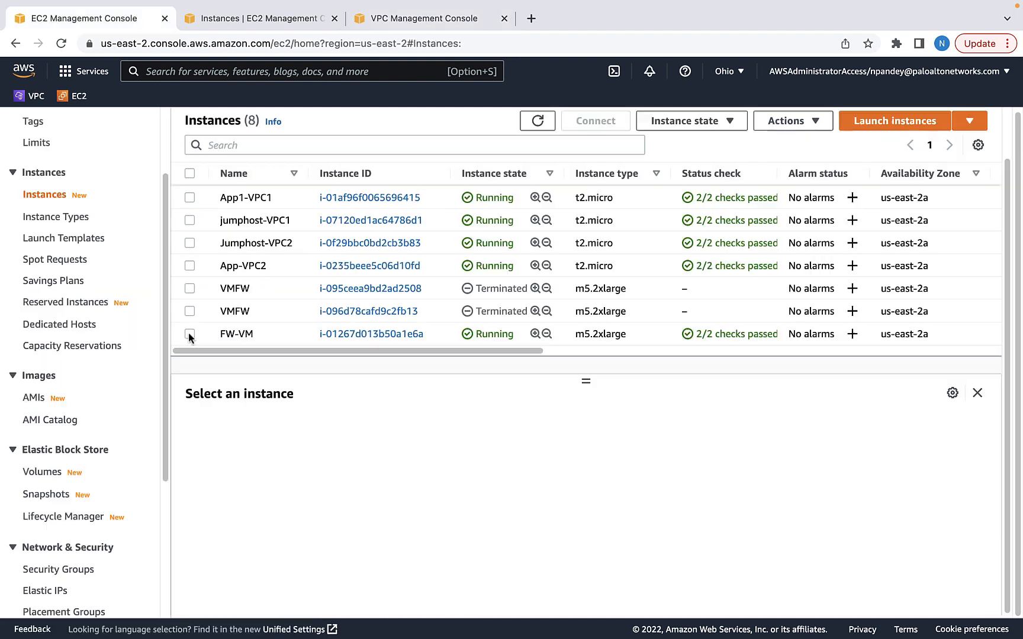
# Copy FW-VM's Elastic IP 3.14.162.244 from its instance details
pyautogui.click(189, 334)
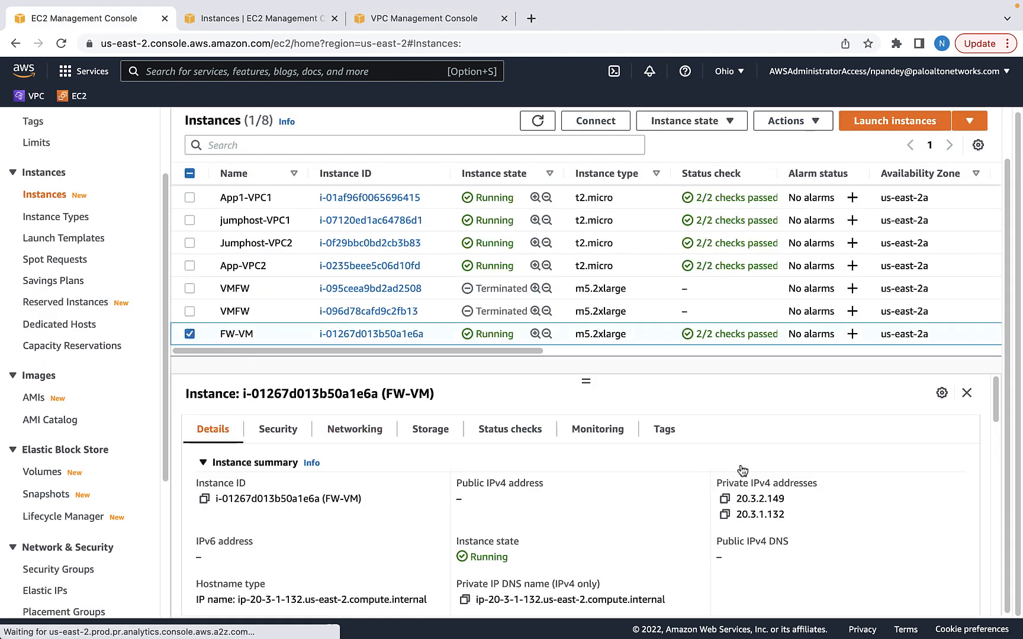
pyautogui.scroll(-3, 770, 521)
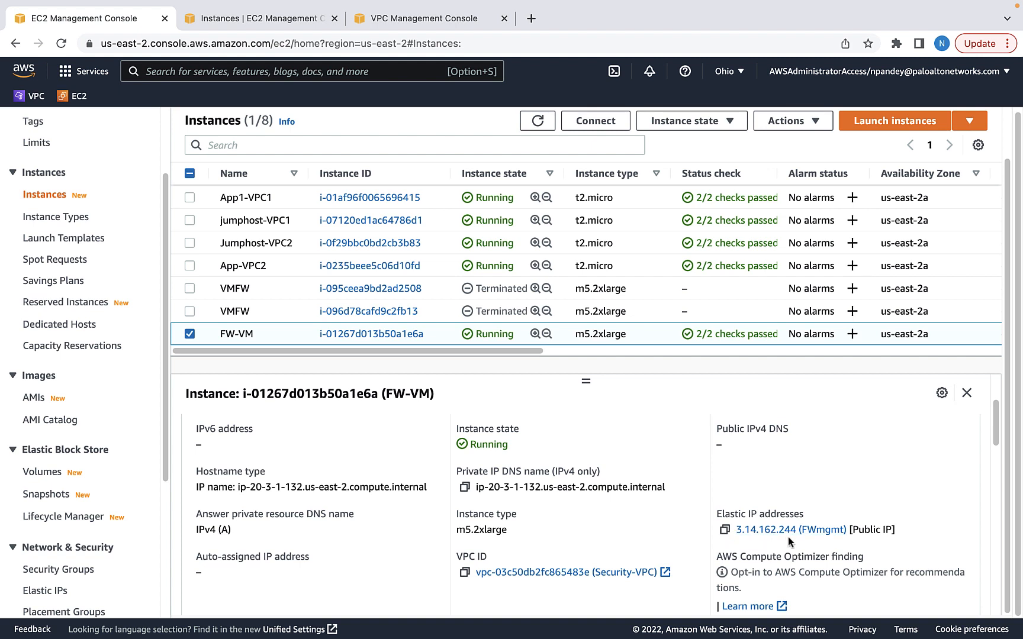
pyautogui.click(724, 530)
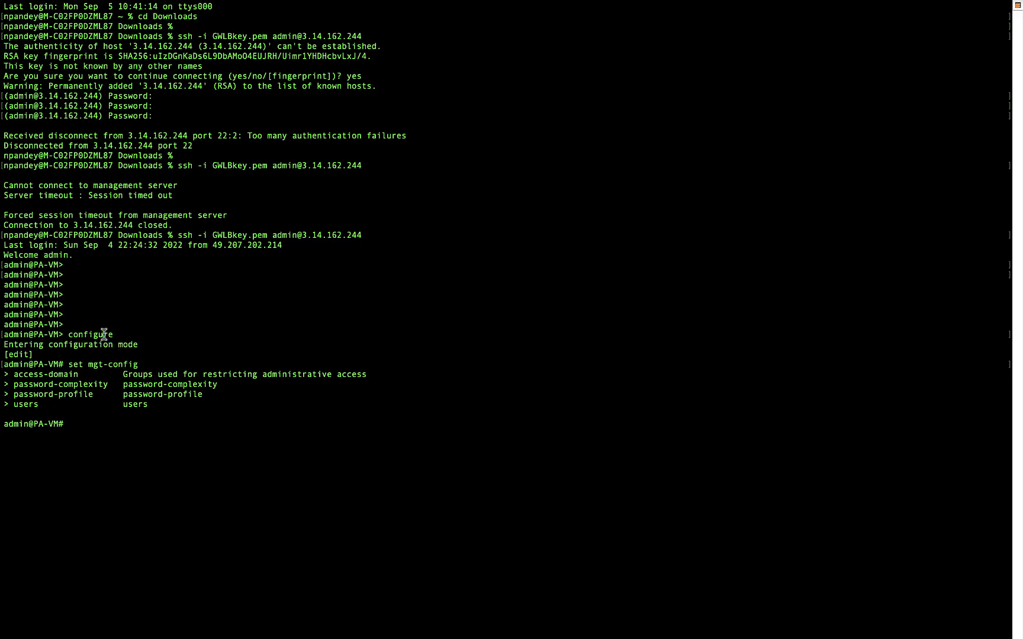
# Run 'set mgt-config users admin password' and enter the new admin password
pyautogui.press('super+v')
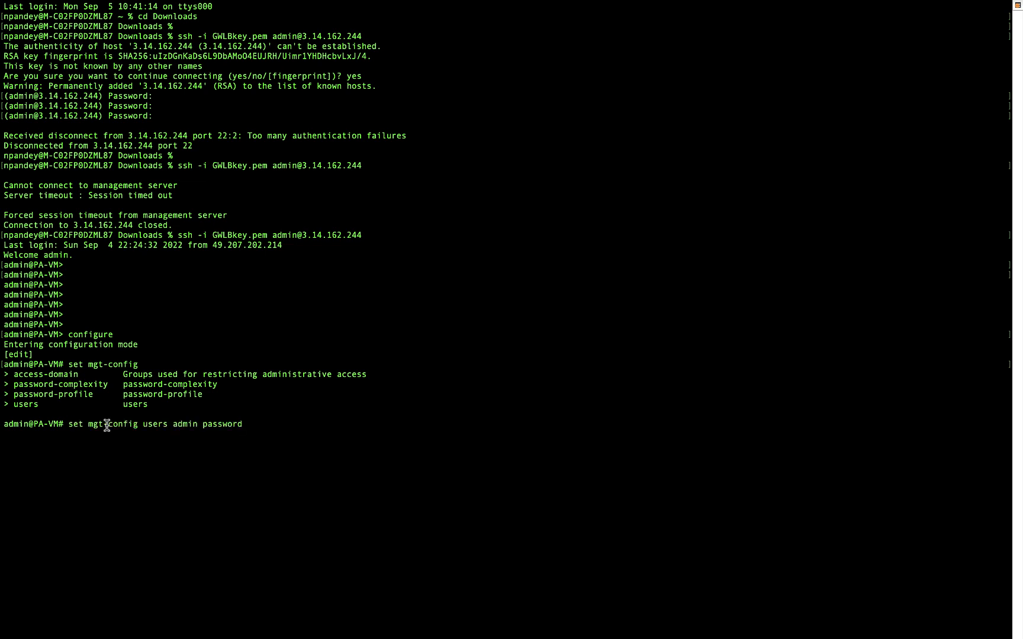
pyautogui.press('Return')
pyautogui.press('Return')
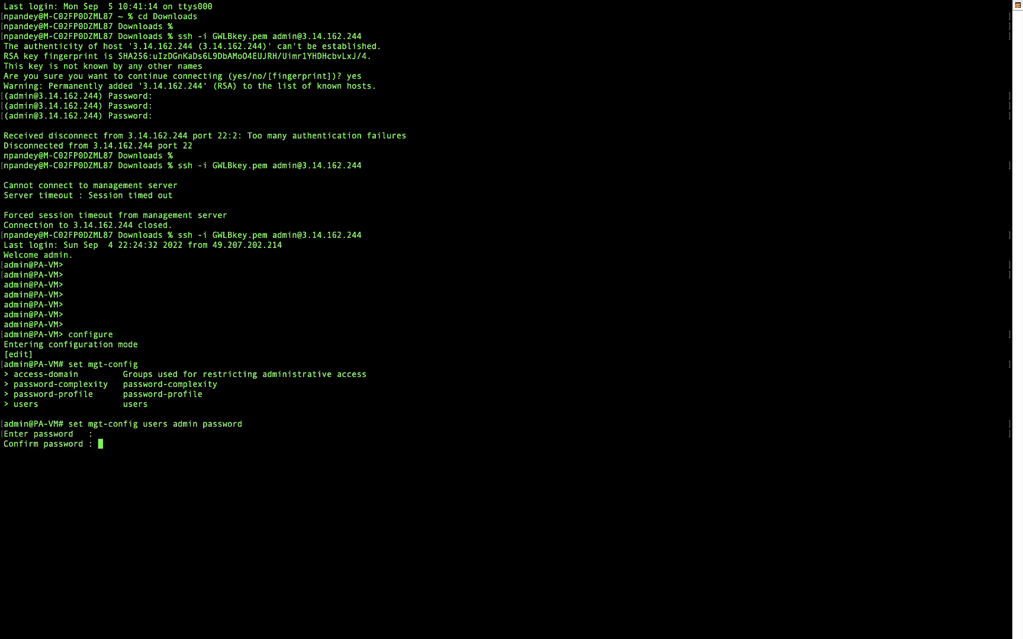
pyautogui.press('Return')
pyautogui.press('super+Tab')
pyautogui.click(311, 45)
pyautogui.write('https:')
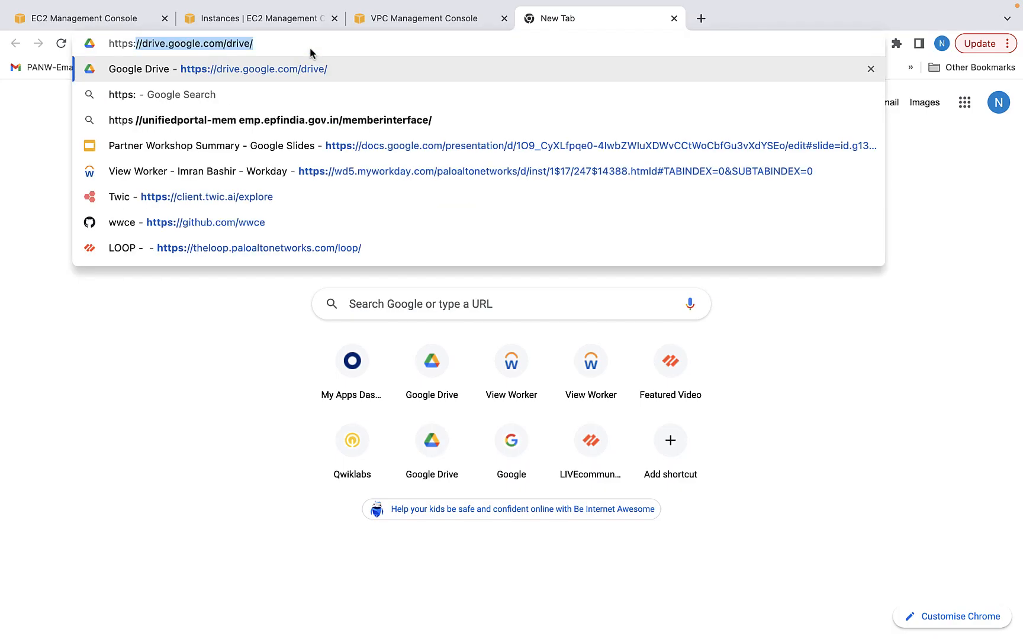
pyautogui.write('//')
pyautogui.press('super+v')
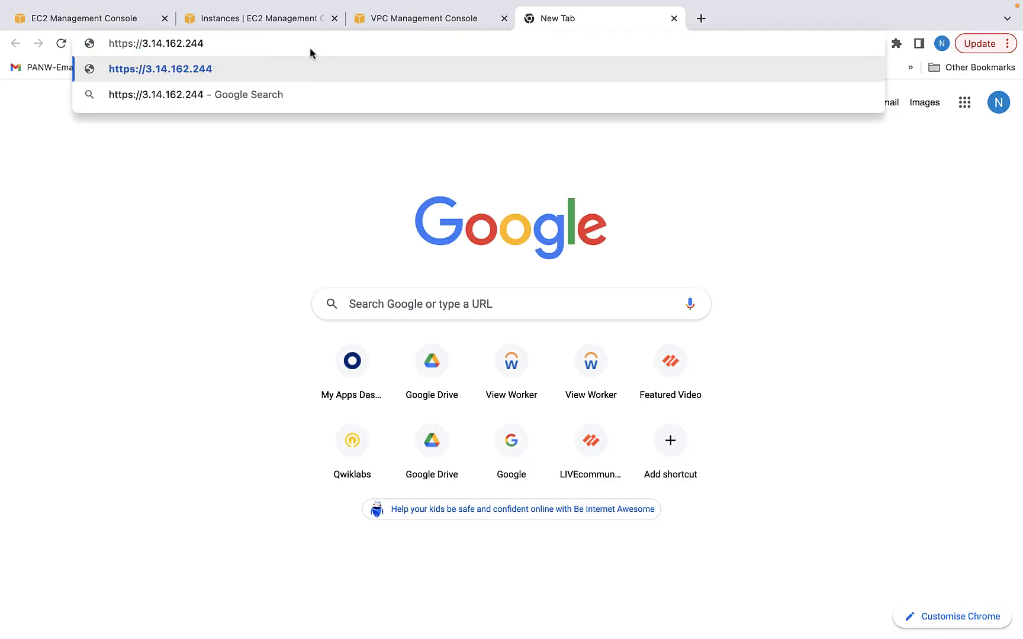
pyautogui.press('Return')
pyautogui.click(354, 536)
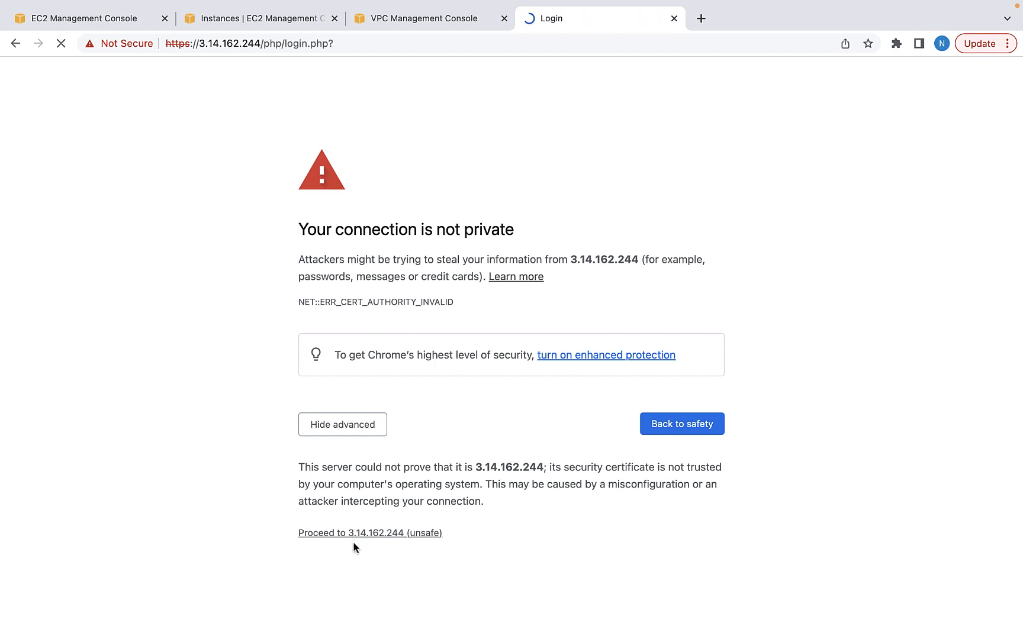
pyautogui.write('admin')
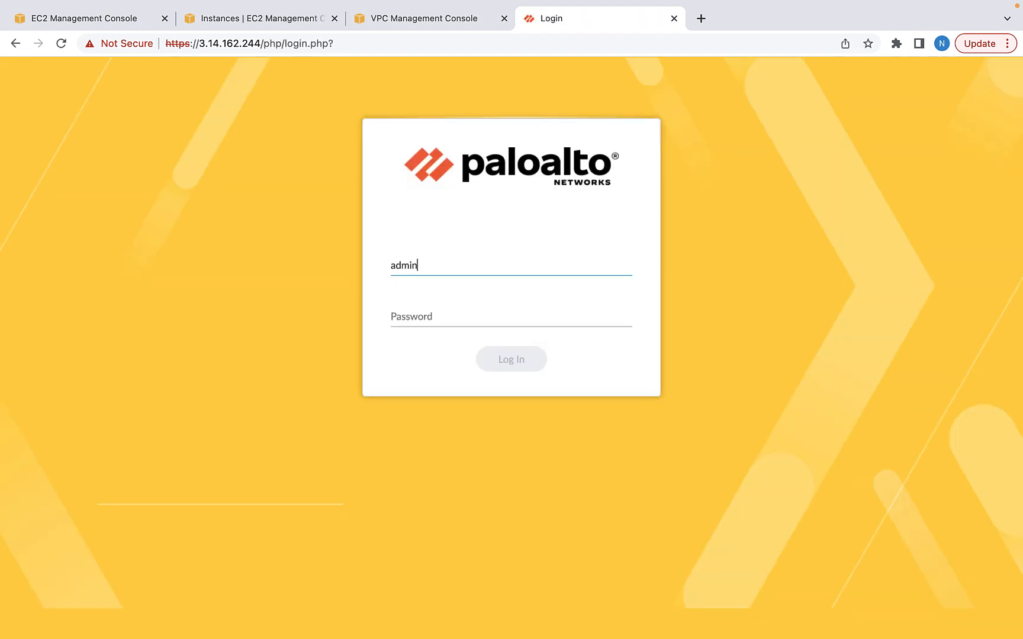
pyautogui.press('Tab')
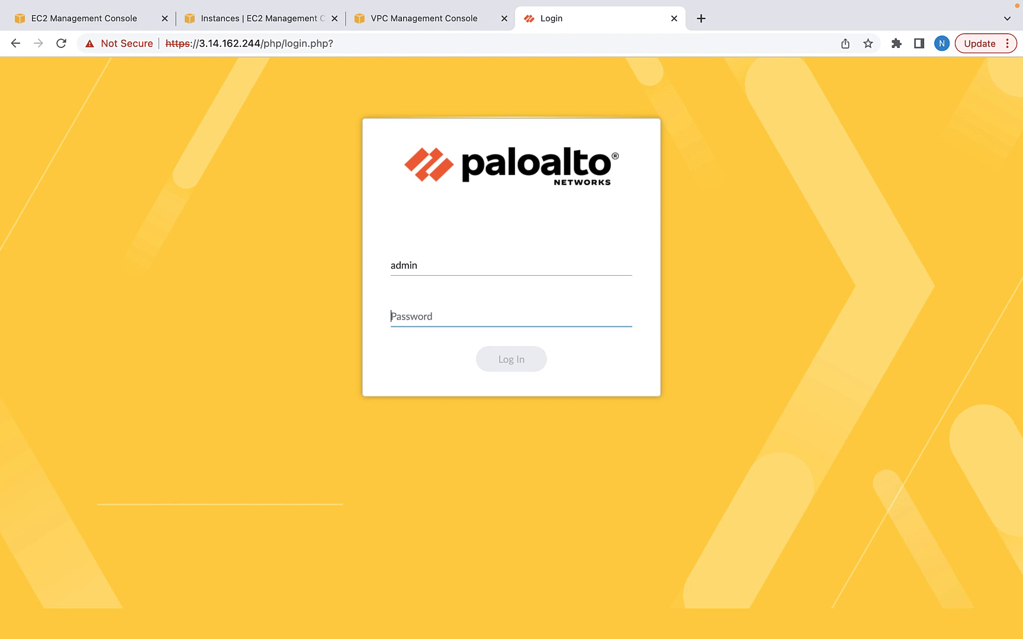
pyautogui.press('super+v')
pyautogui.press('Return')
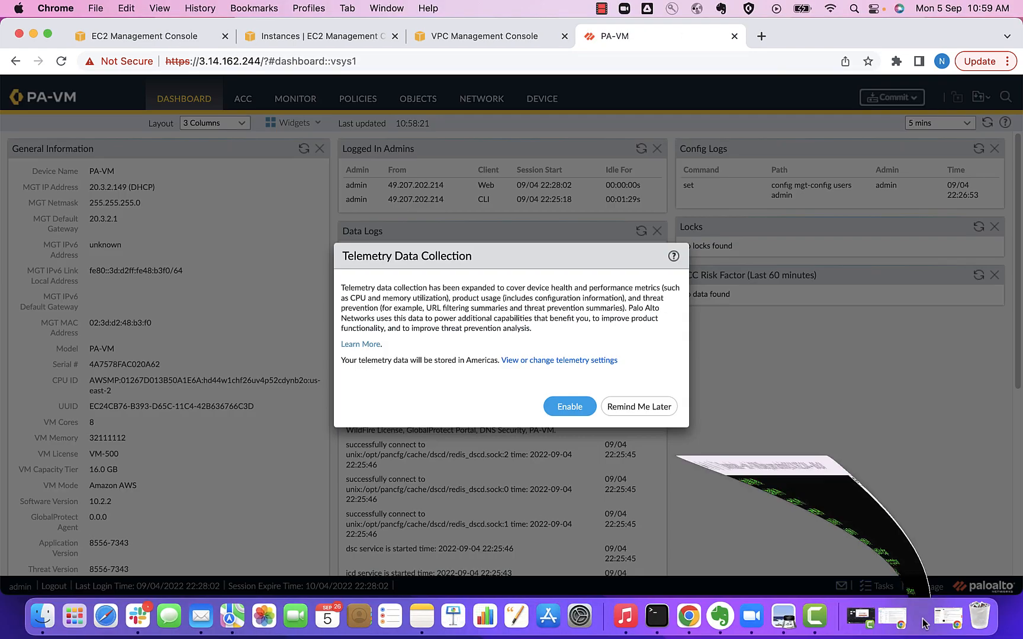
# Run 'commit' in the firewall terminal to apply the password change
pyautogui.press('super+Tab')
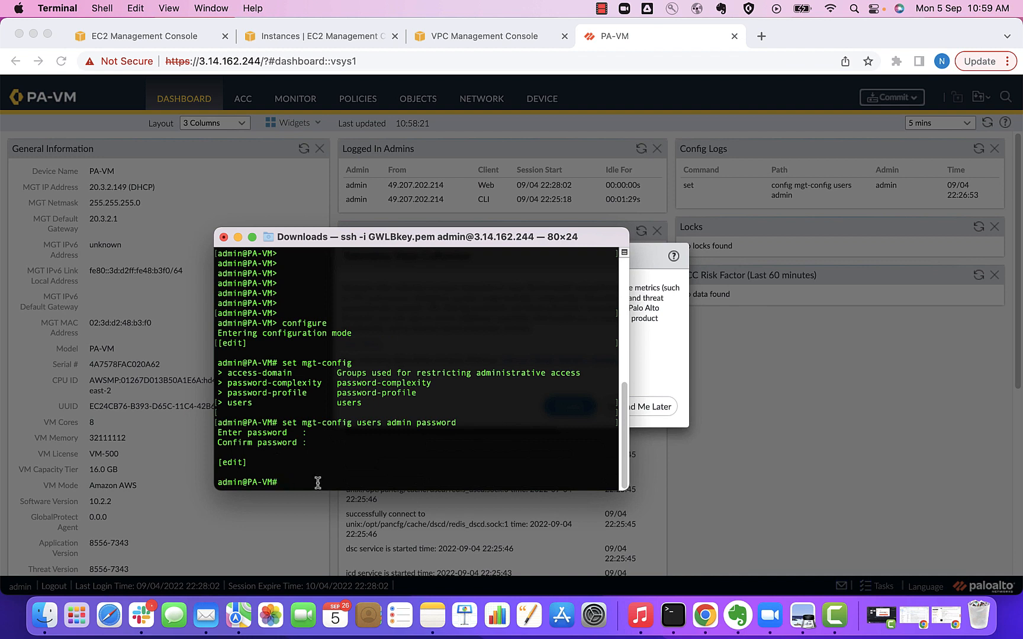
pyautogui.write('commit')
pyautogui.press('Return')
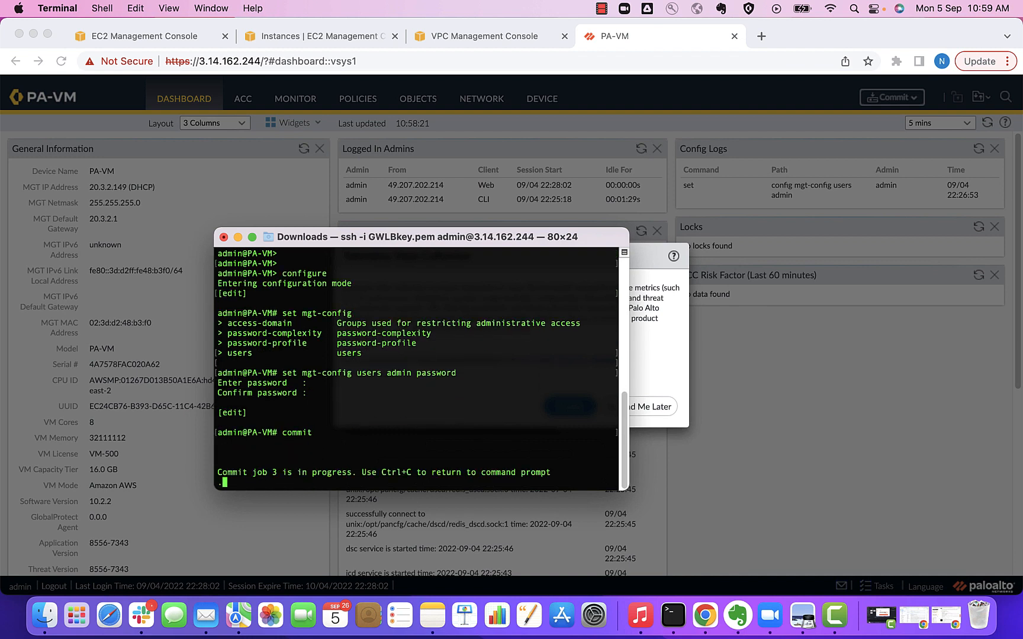
# Dismiss the telemetry prompt and go to the Network section
pyautogui.click(237, 238)
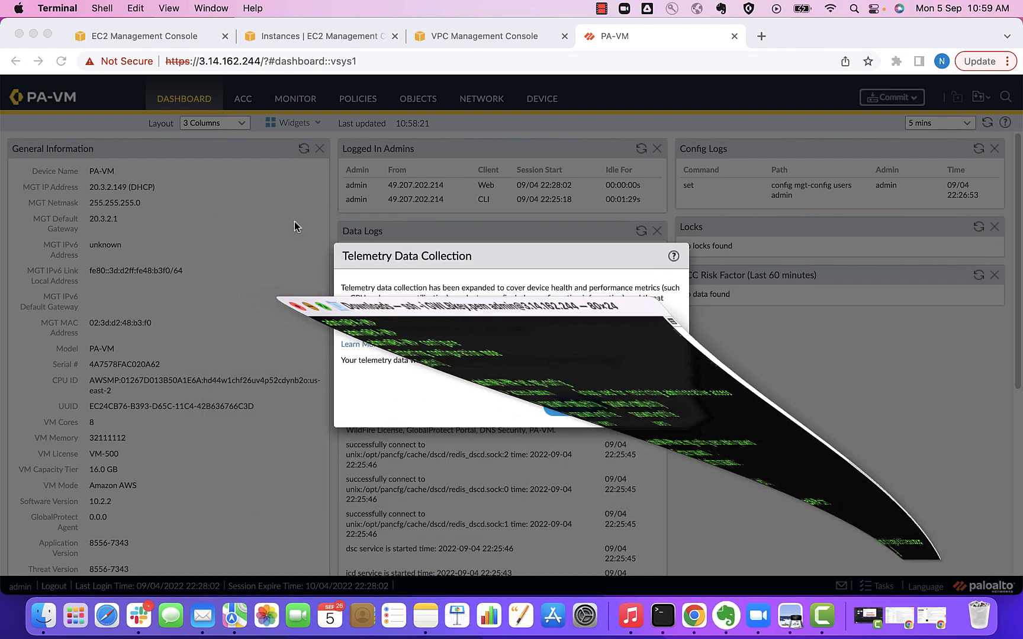
pyautogui.click(640, 407)
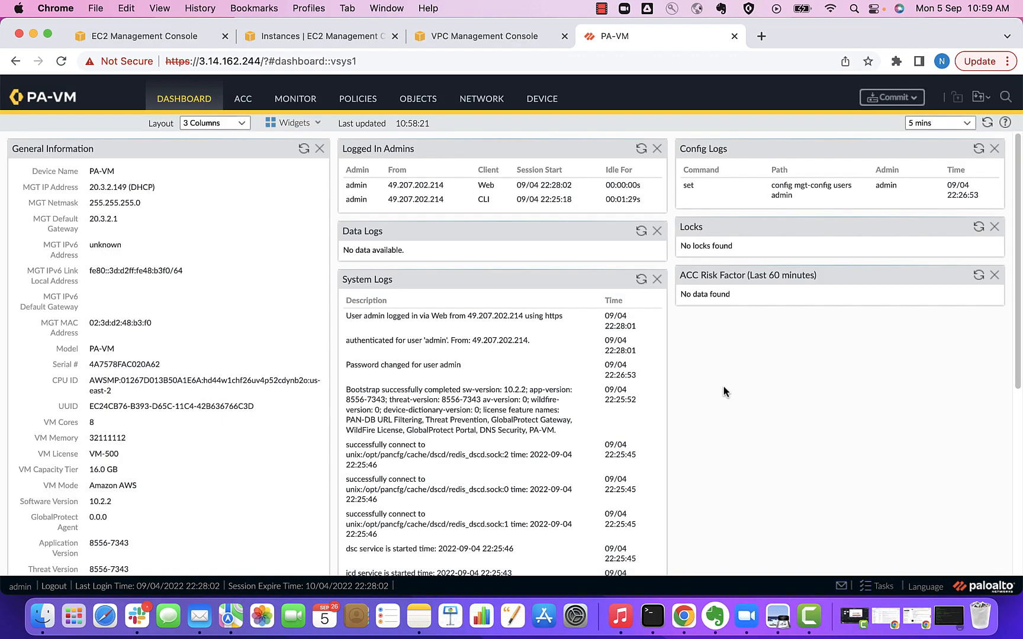
pyautogui.click(479, 99)
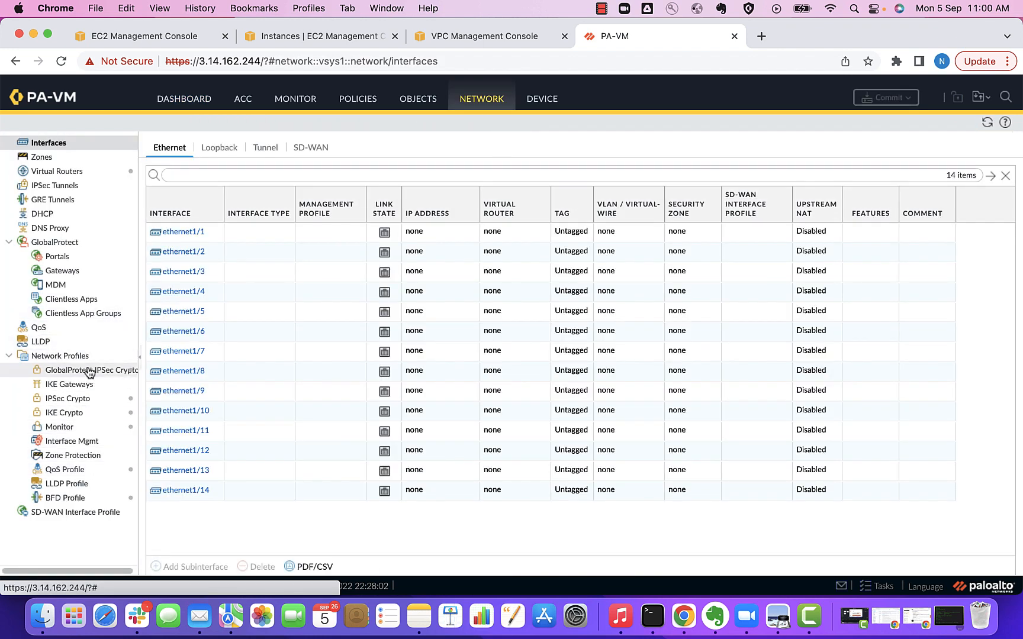
# Create interface management profile GWLB-mgmt-profile allowing HTTP and HTTPS
pyautogui.click(73, 443)
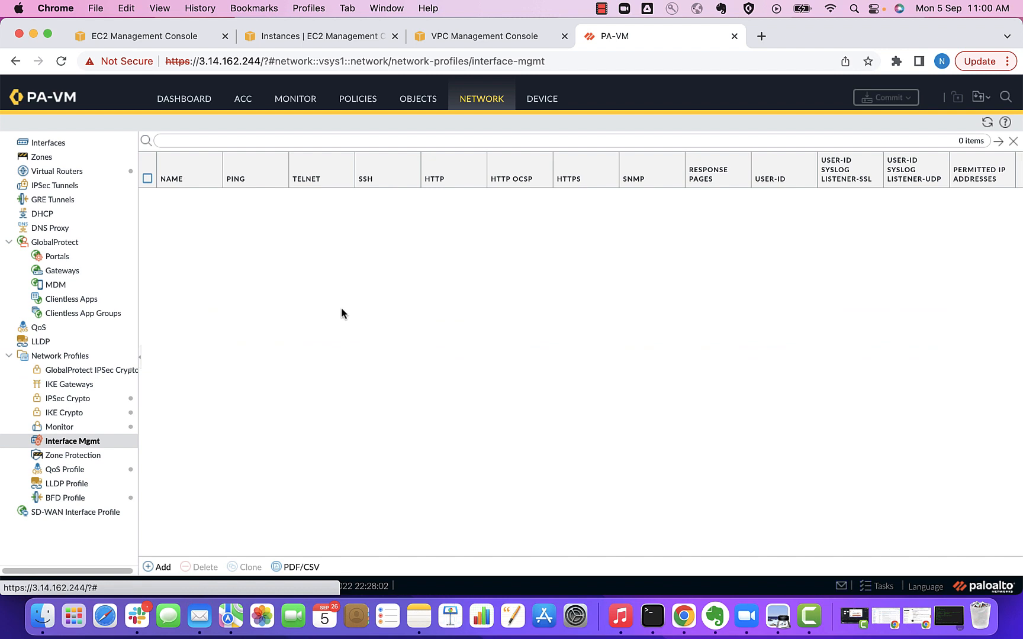
pyautogui.click(158, 567)
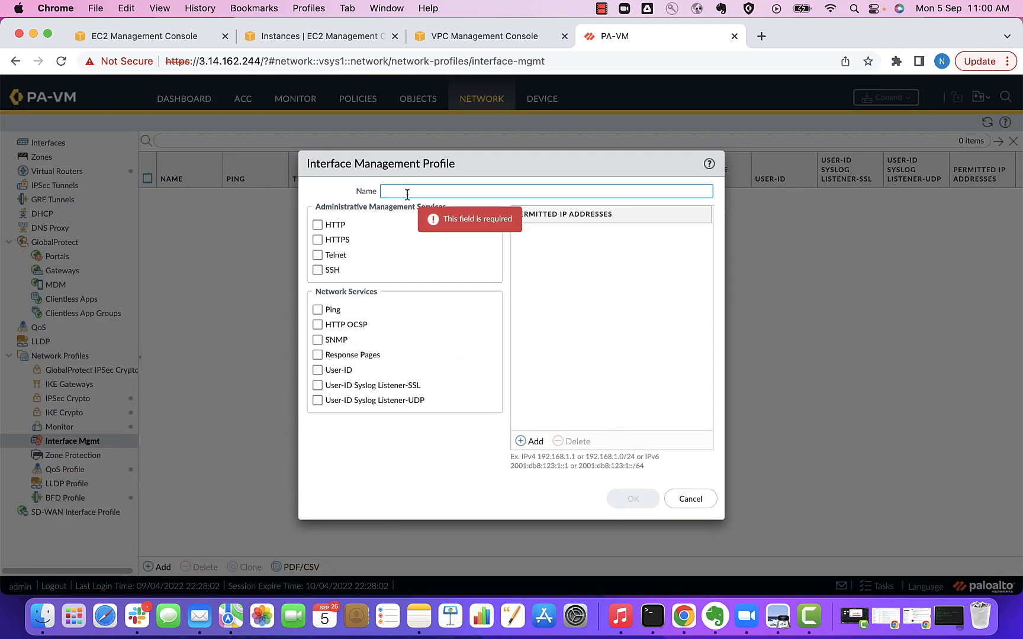
pyautogui.write('GWLB-mgmt-profile')
pyautogui.click(318, 225)
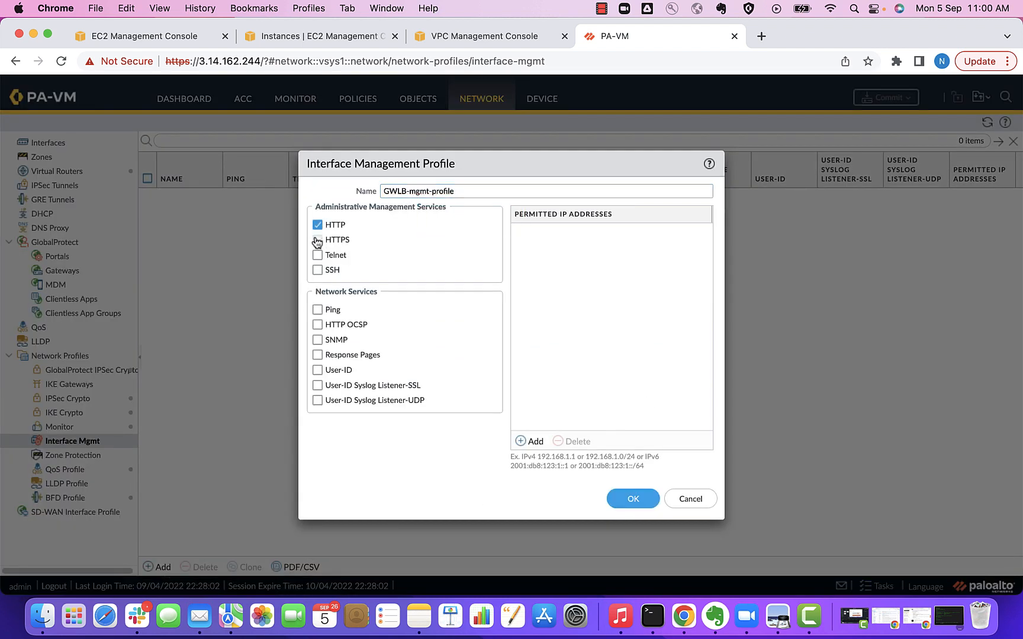
pyautogui.click(318, 239)
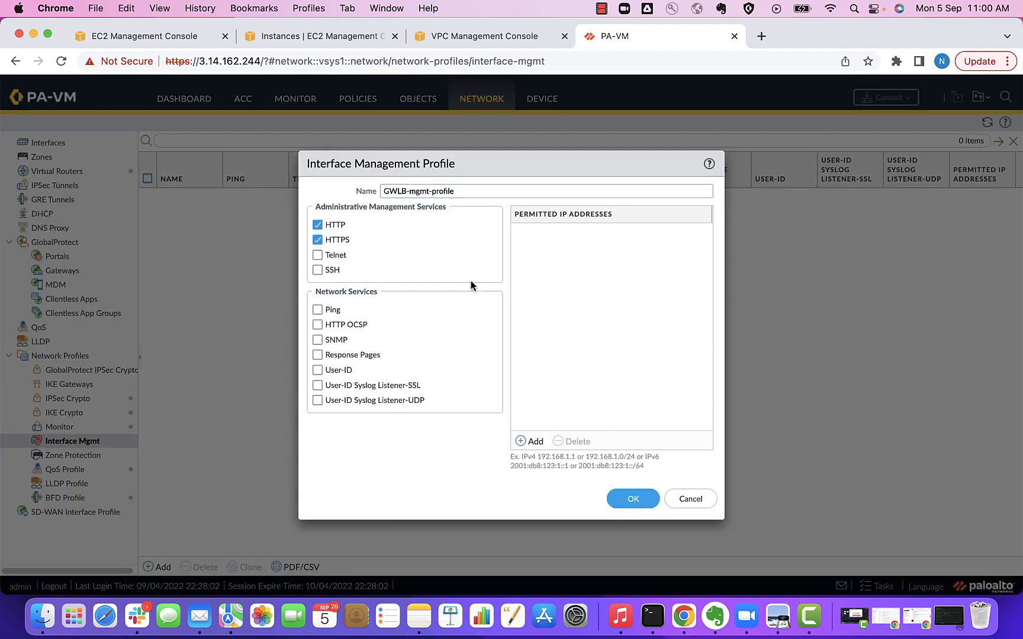
pyautogui.click(631, 501)
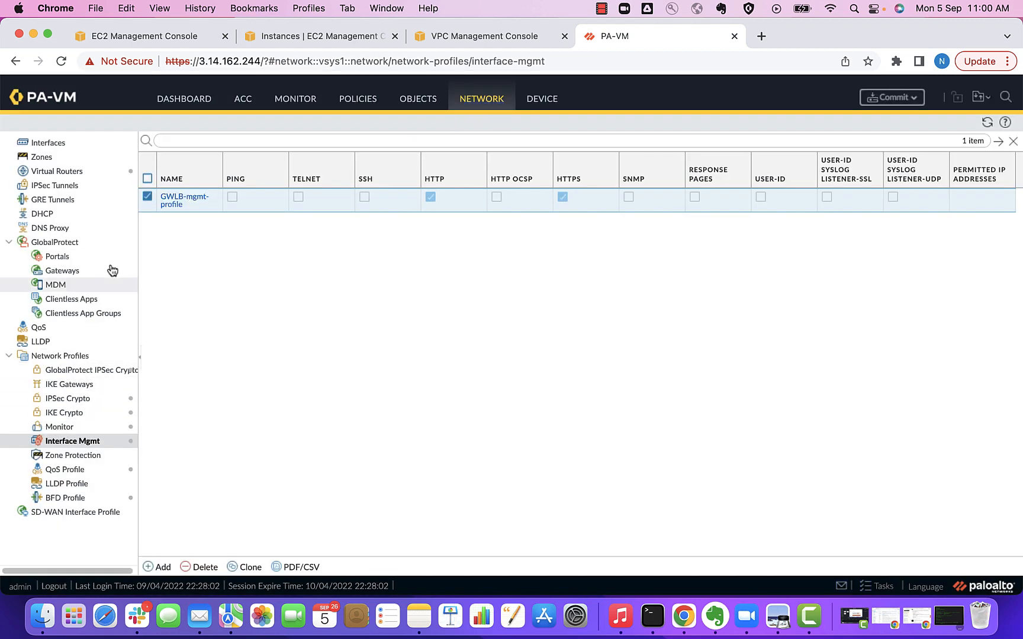
# Make ethernet1/1 a Layer3 interface in a new virtual router named Data
pyautogui.click(56, 142)
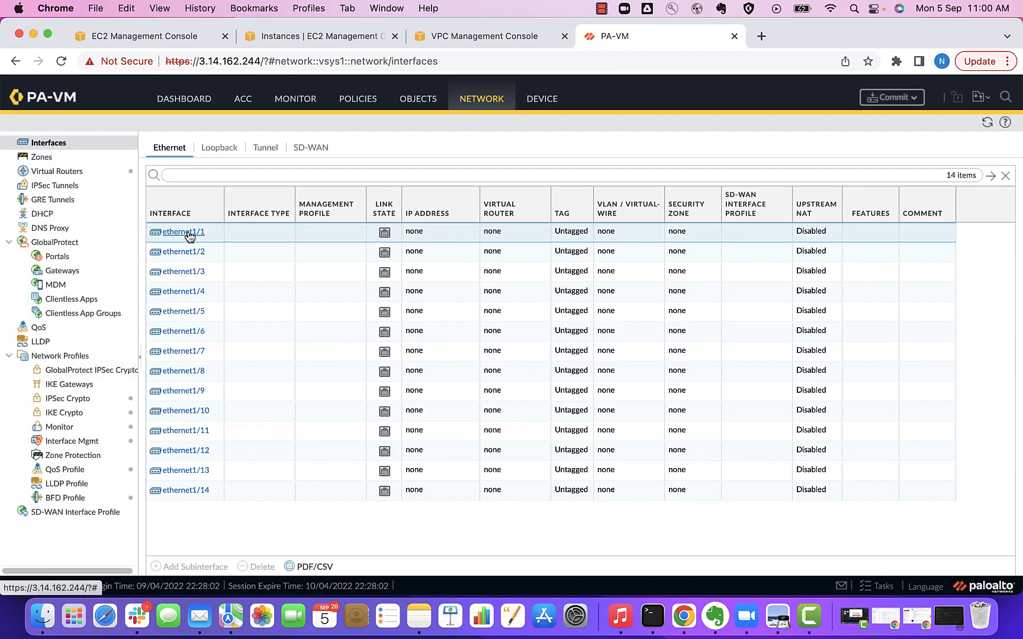
pyautogui.click(192, 232)
pyautogui.click(728, 283)
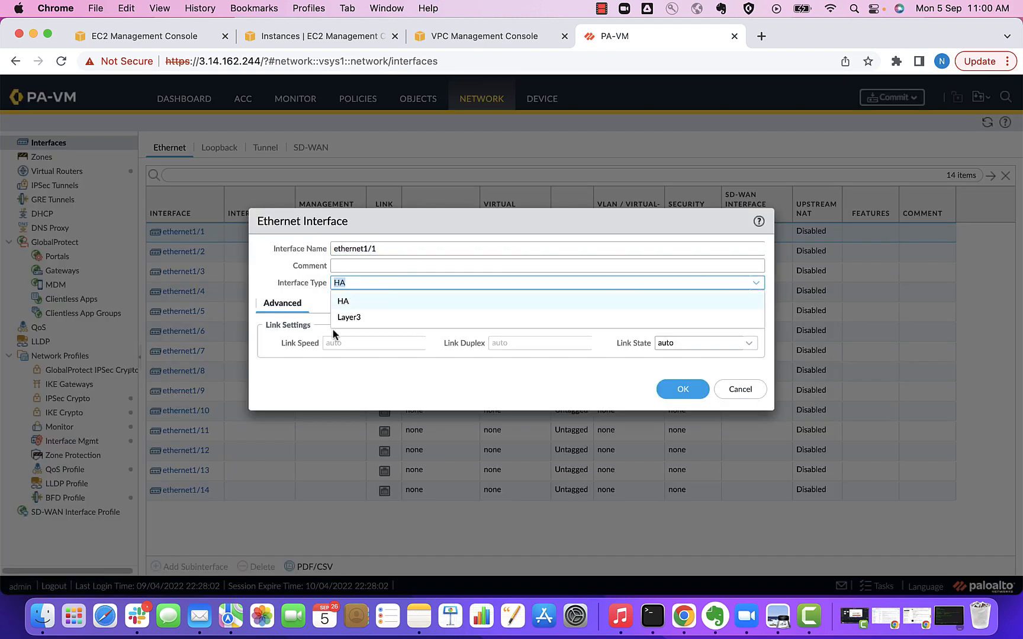
pyautogui.click(349, 318)
pyautogui.click(275, 322)
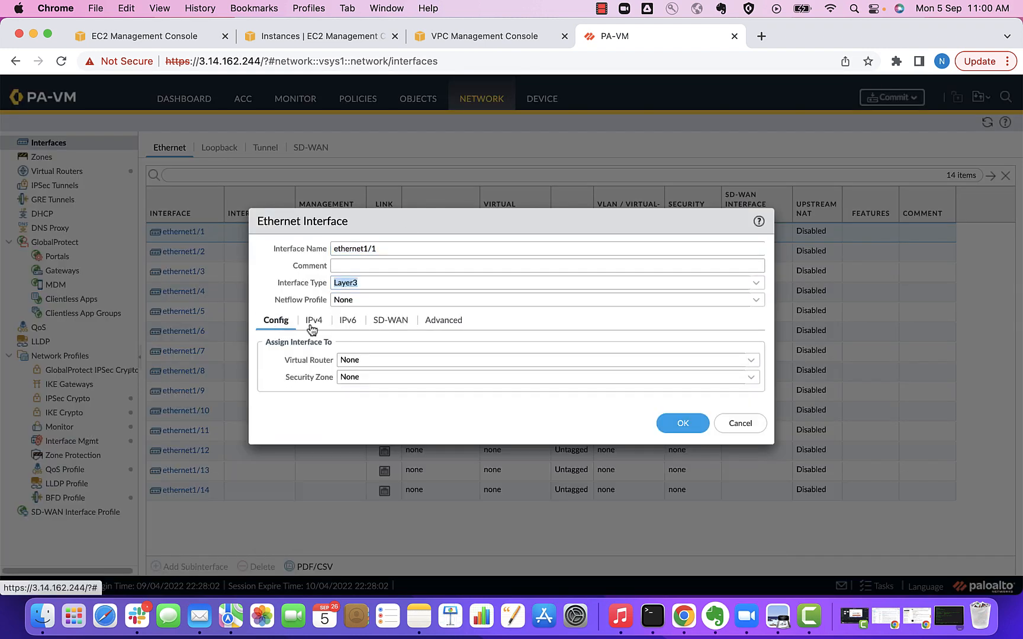
pyautogui.click(752, 363)
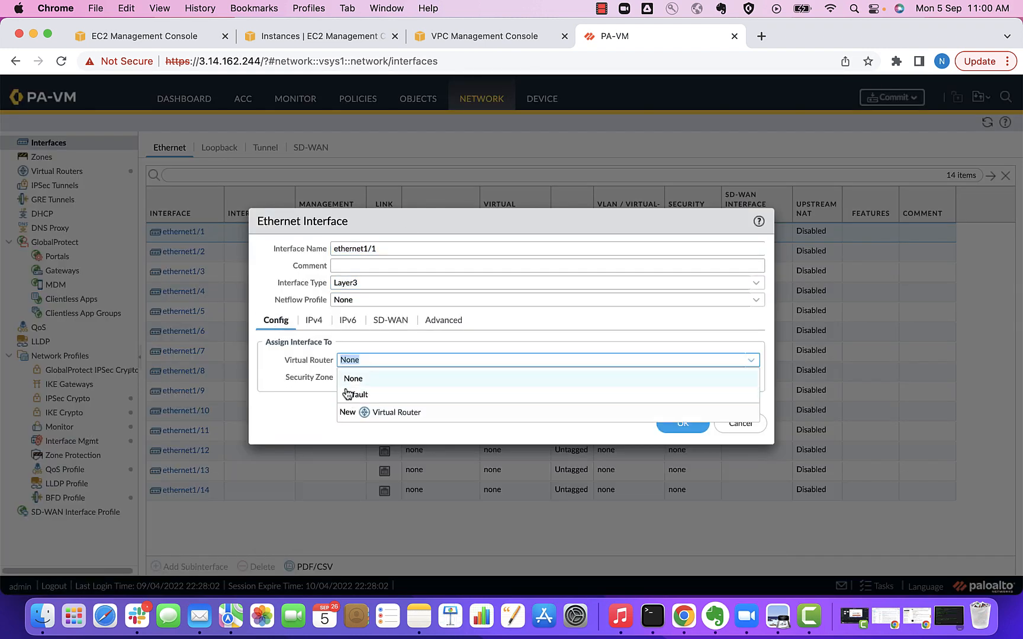
pyautogui.click(382, 418)
pyautogui.write('Data')
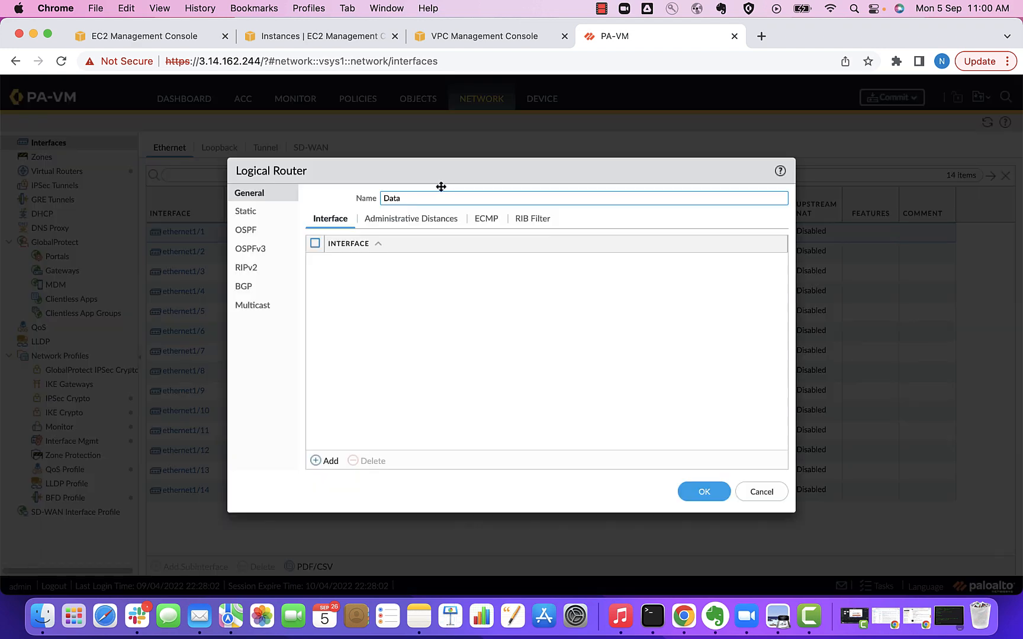
pyautogui.click(704, 493)
# Set ethernet1/1 to DHCP Client with management profile GWLB-mgmt-profile and save it
pyautogui.click(313, 320)
pyautogui.click(424, 360)
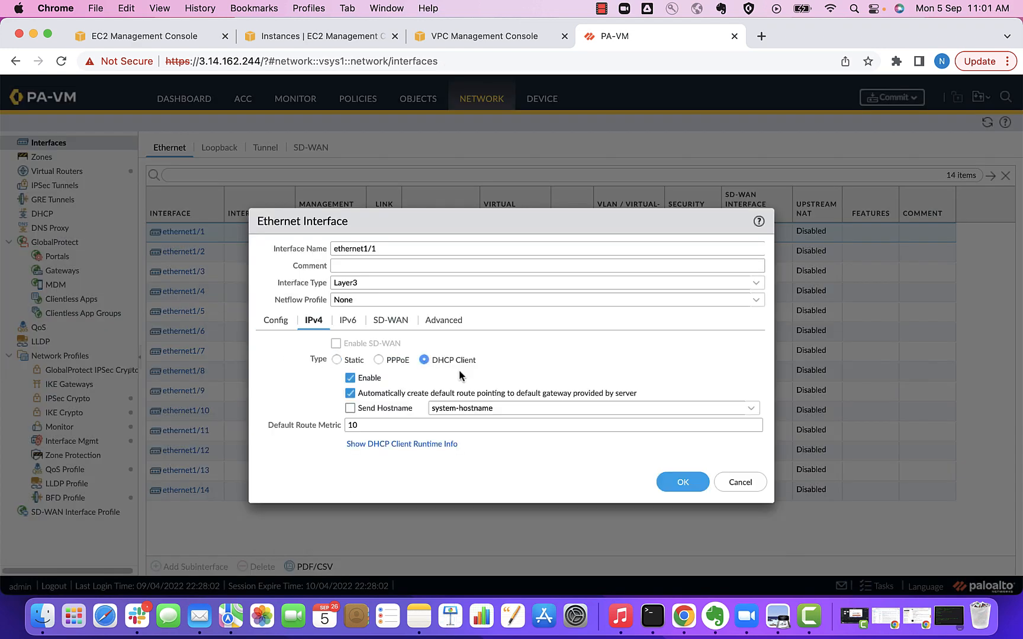
pyautogui.click(446, 321)
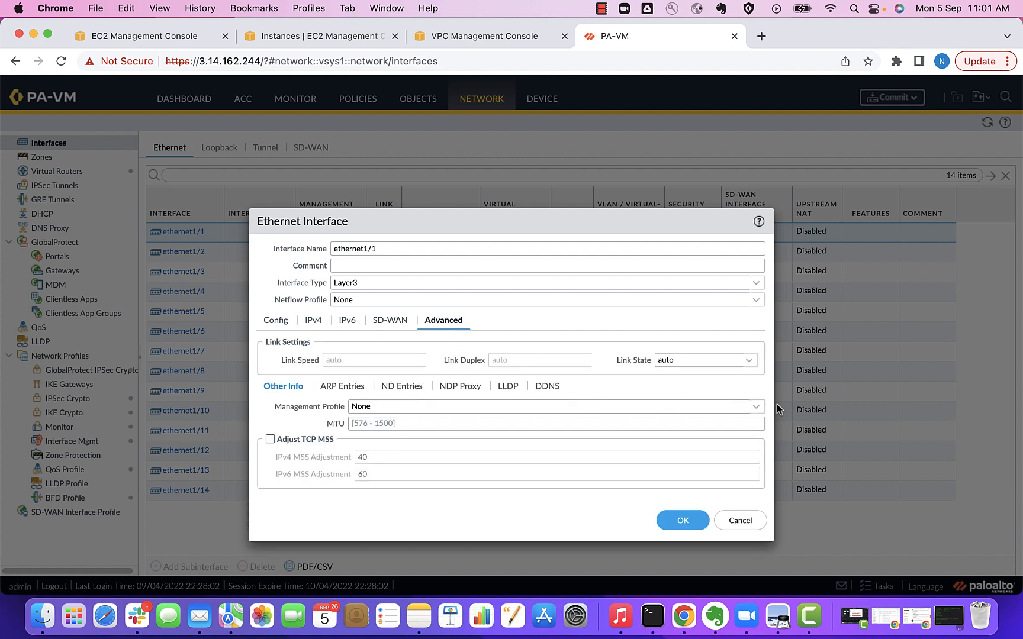
pyautogui.click(755, 407)
pyautogui.click(421, 441)
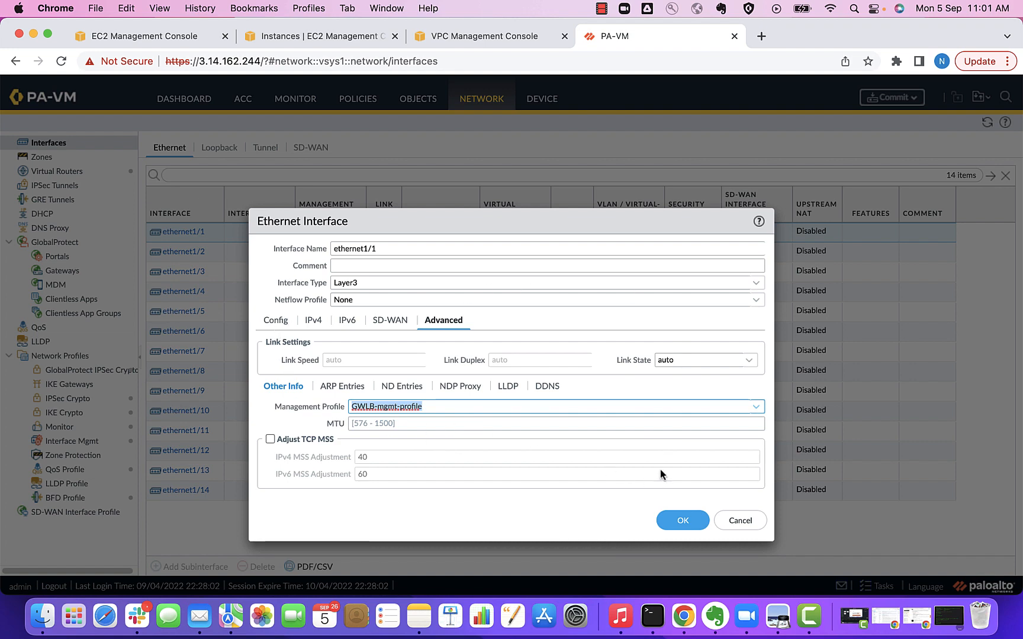
pyautogui.click(667, 526)
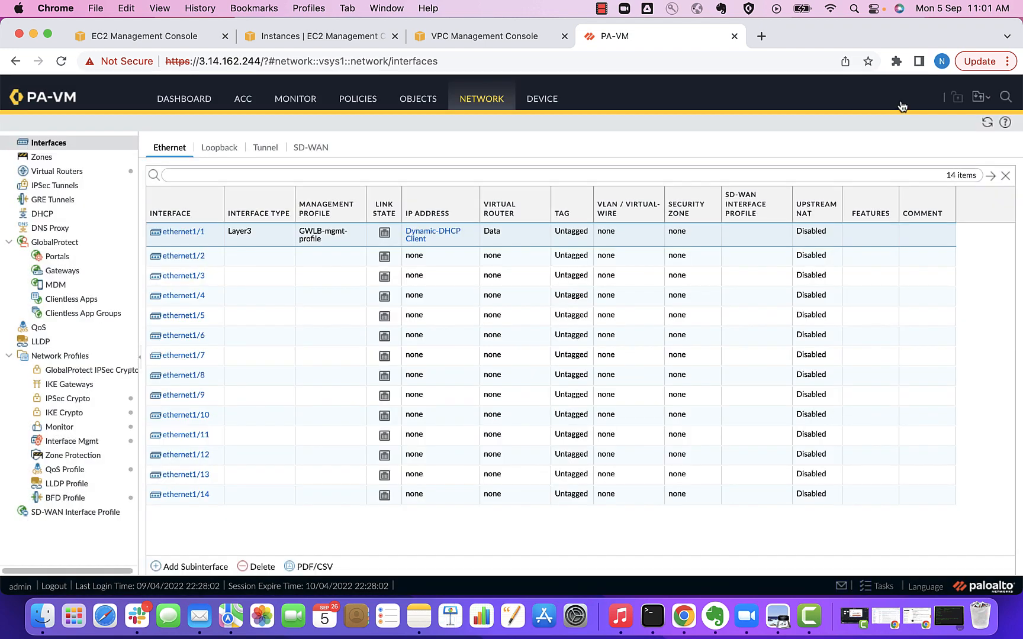
# Commit the interface and profile changes, then go to the Security policy rulebase
pyautogui.click(901, 97)
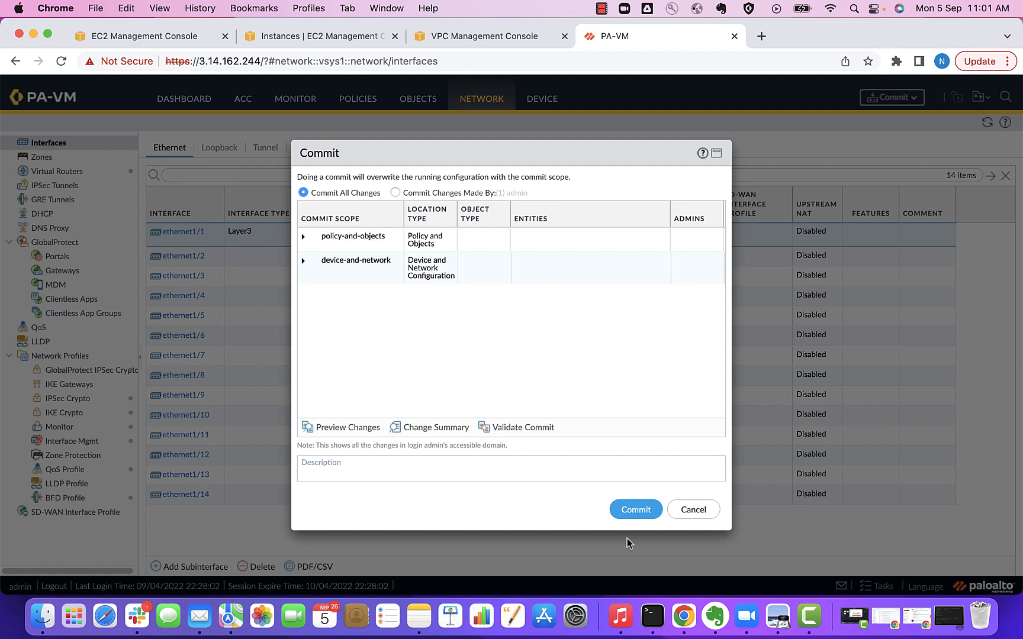
pyautogui.click(636, 510)
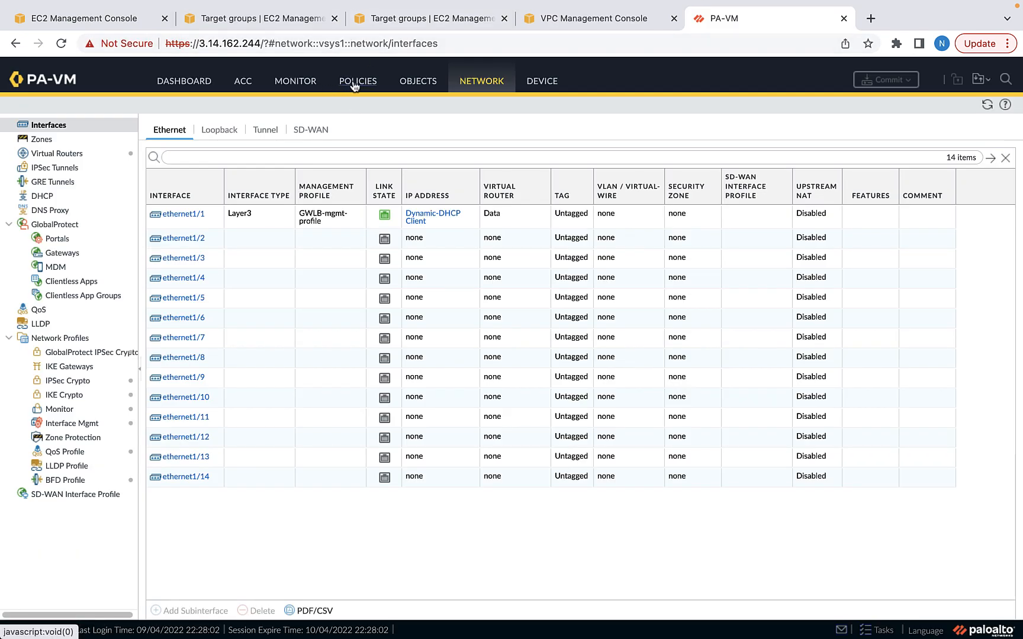
pyautogui.click(353, 84)
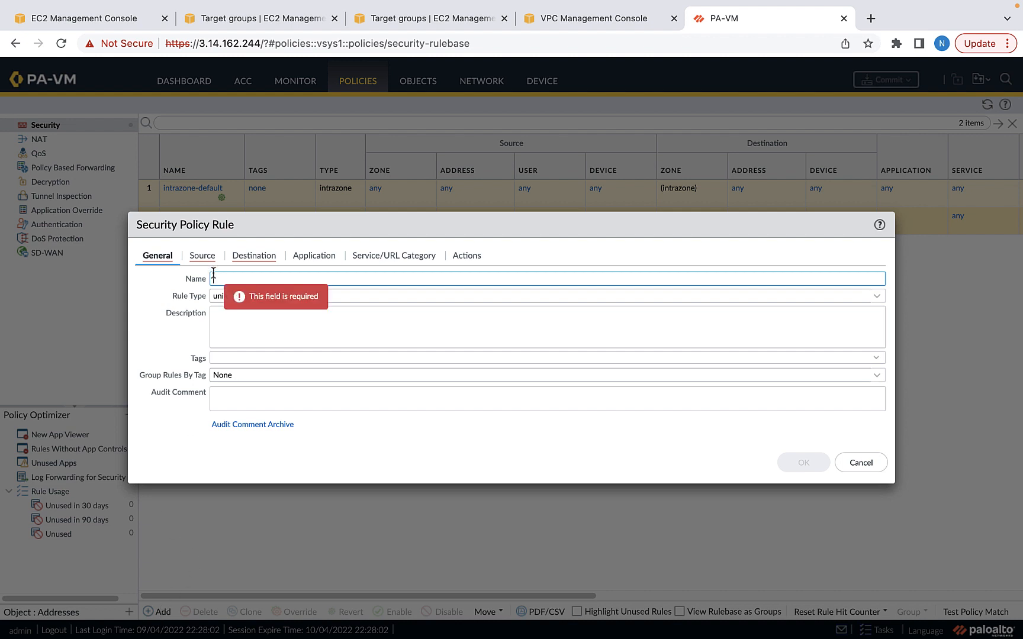
# Save a rule named Allow-all with service set to any and action Allow
pyautogui.write('Allow-a')
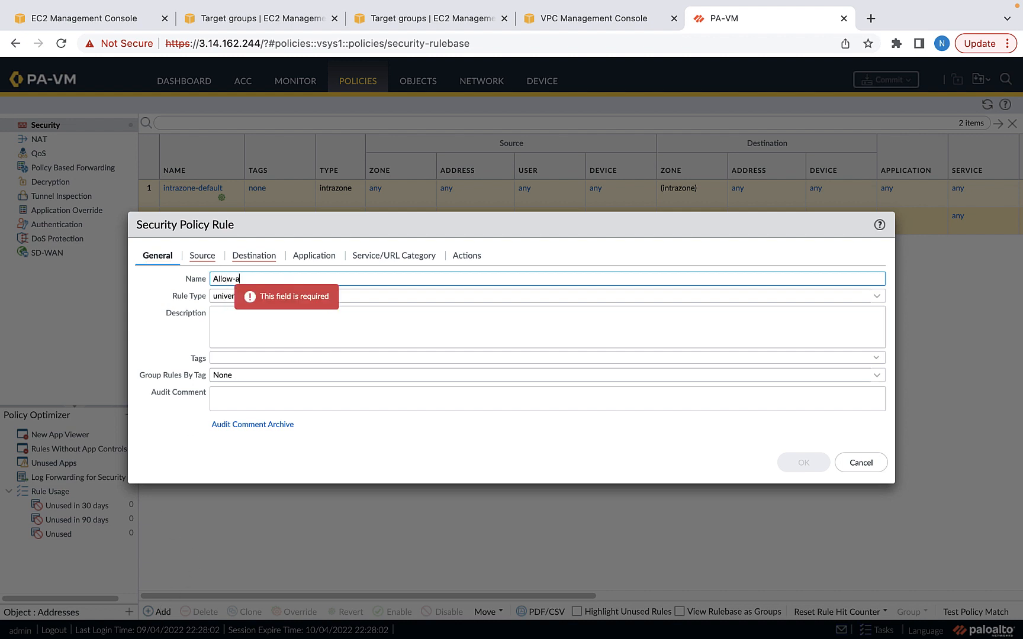
pyautogui.click(202, 255)
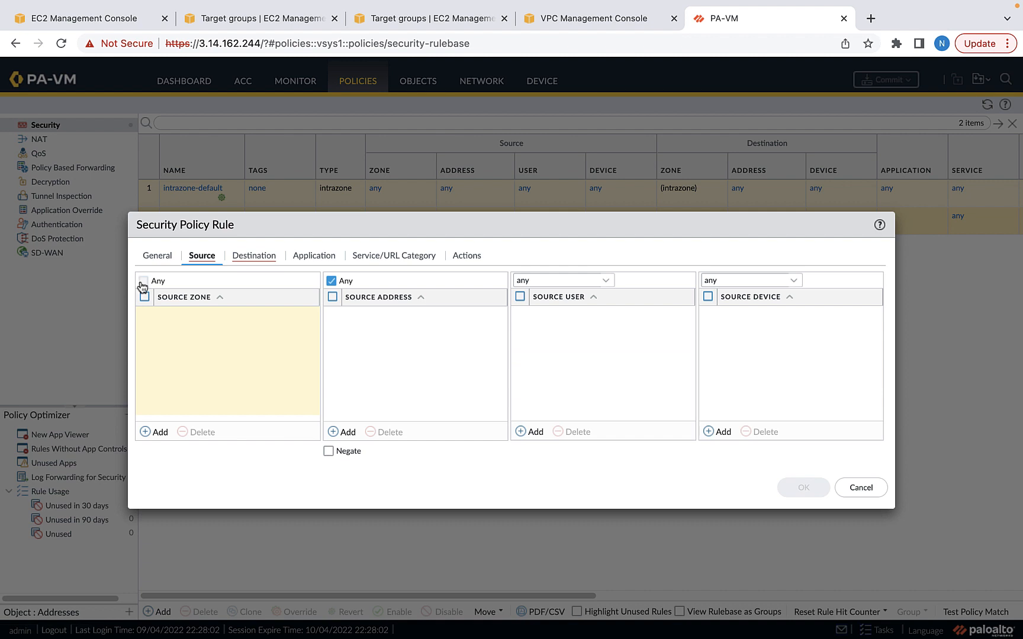
pyautogui.click(249, 257)
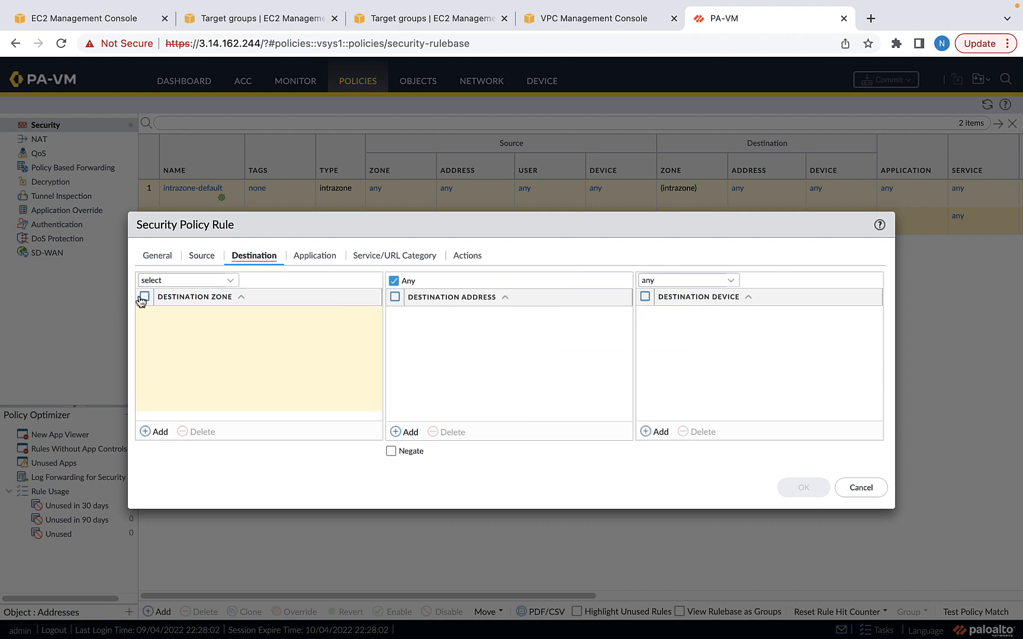
pyautogui.click(314, 269)
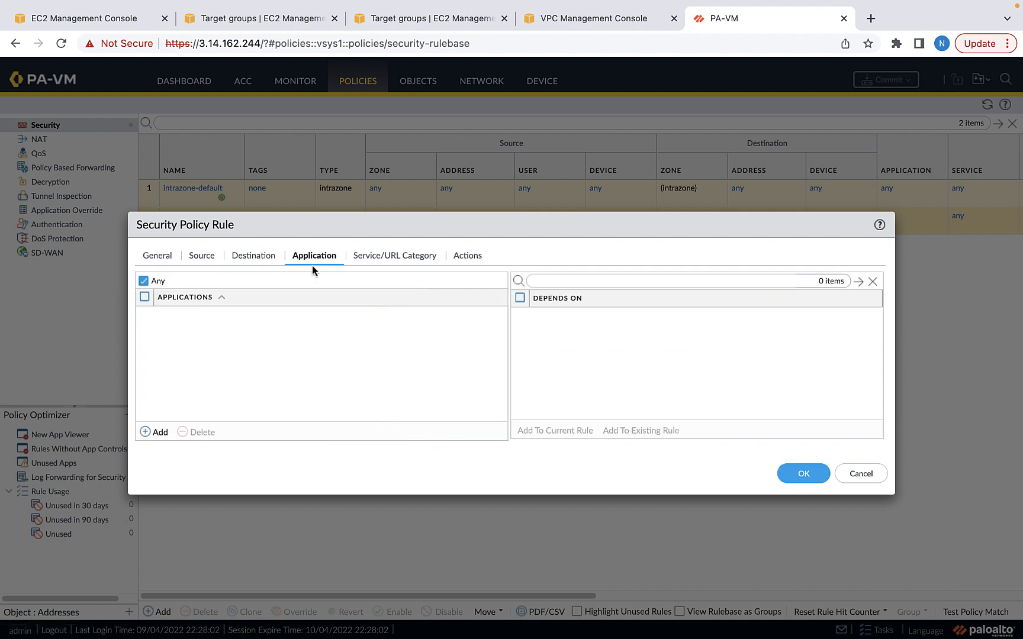
pyautogui.click(382, 256)
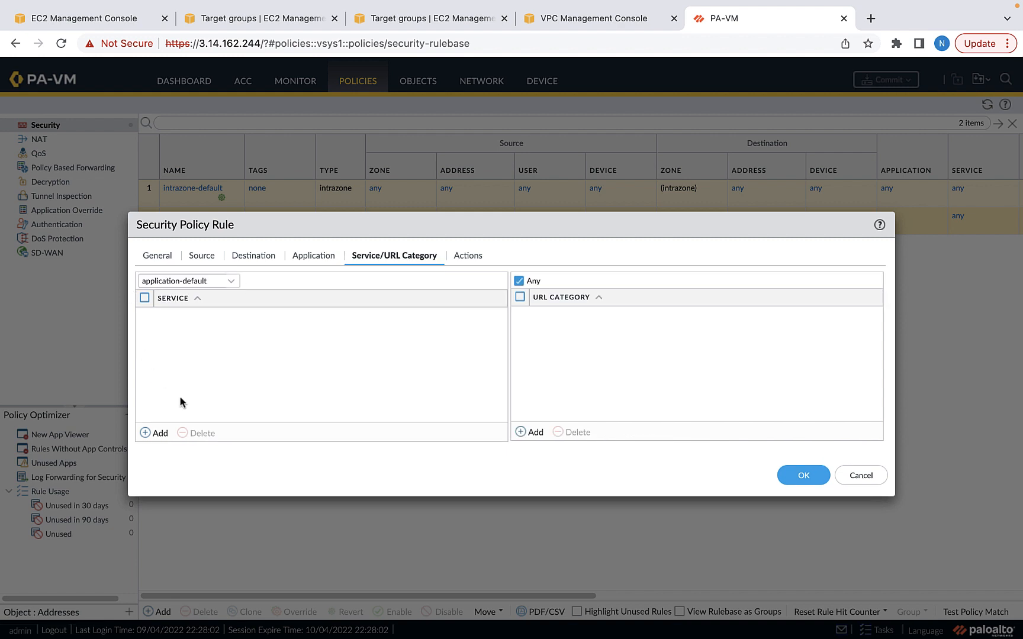
pyautogui.click(231, 282)
pyautogui.click(169, 315)
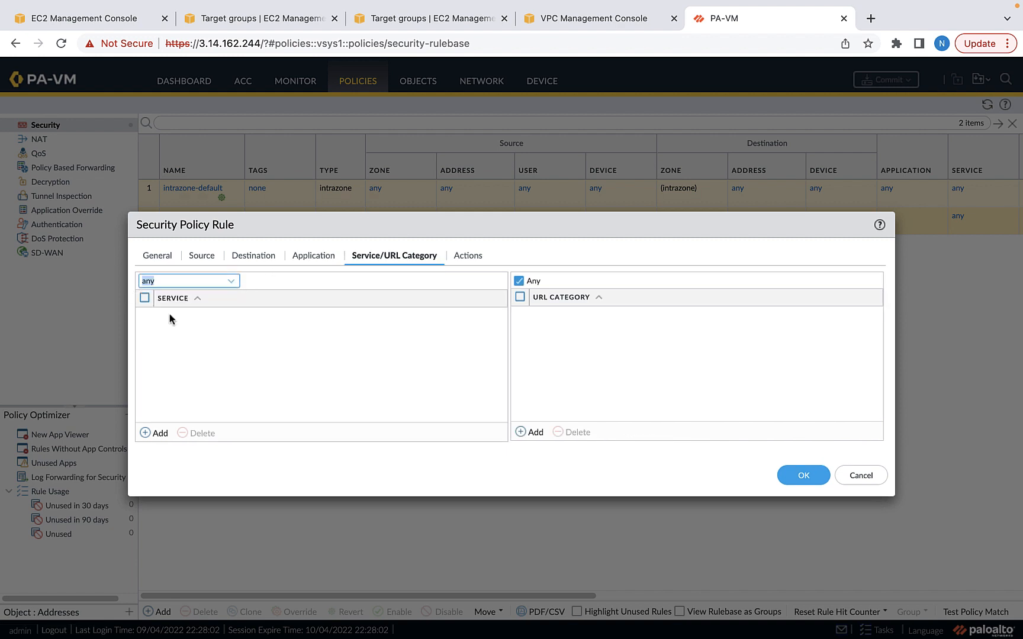
pyautogui.click(463, 257)
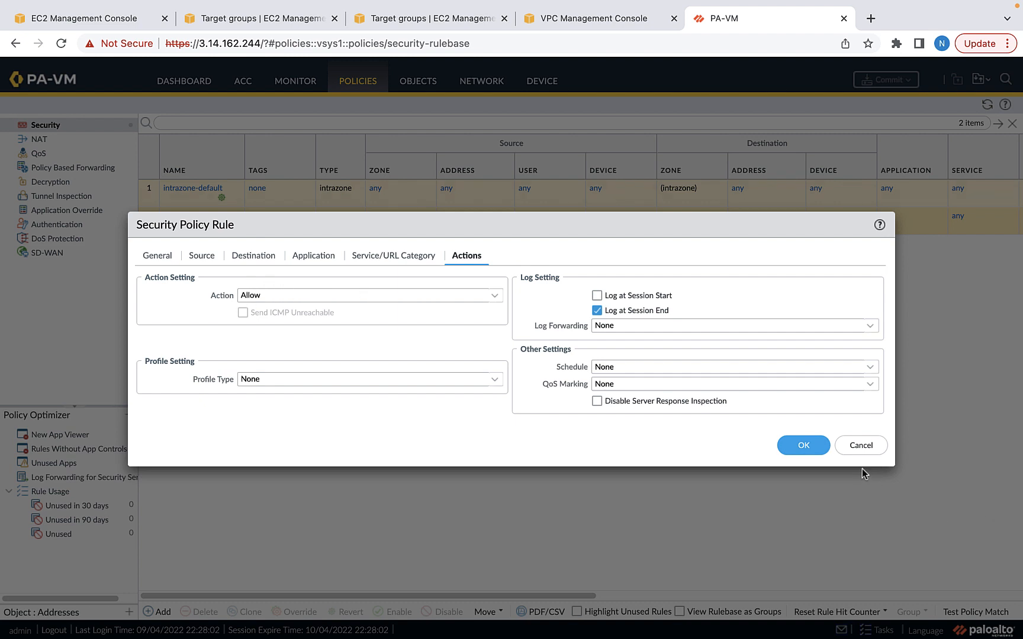
pyautogui.click(804, 446)
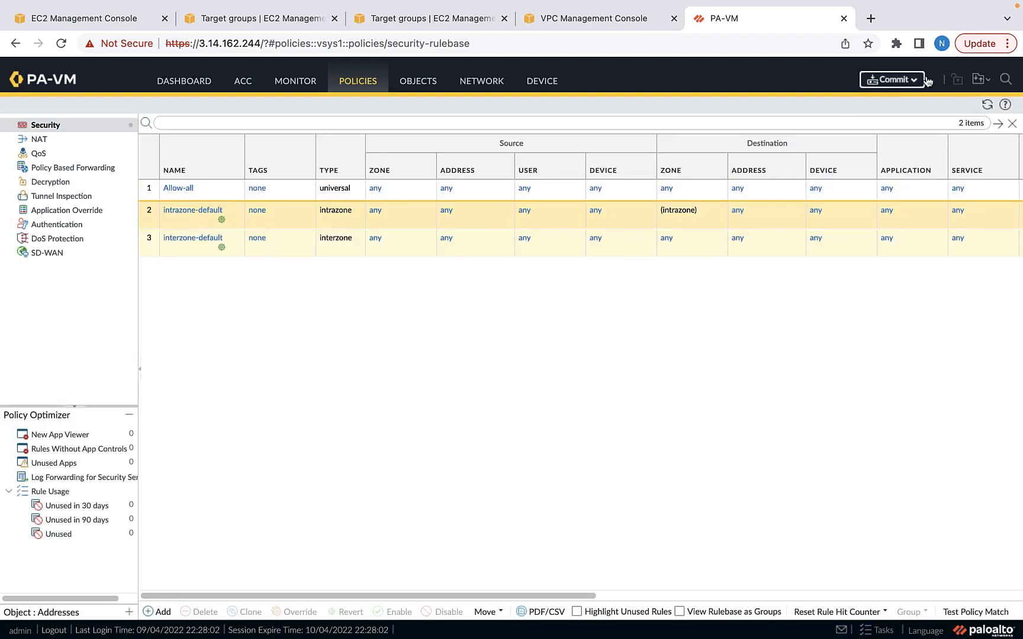
# Commit the Allow-all rule and select ethernet1/1 in the Interfaces list
pyautogui.click(923, 80)
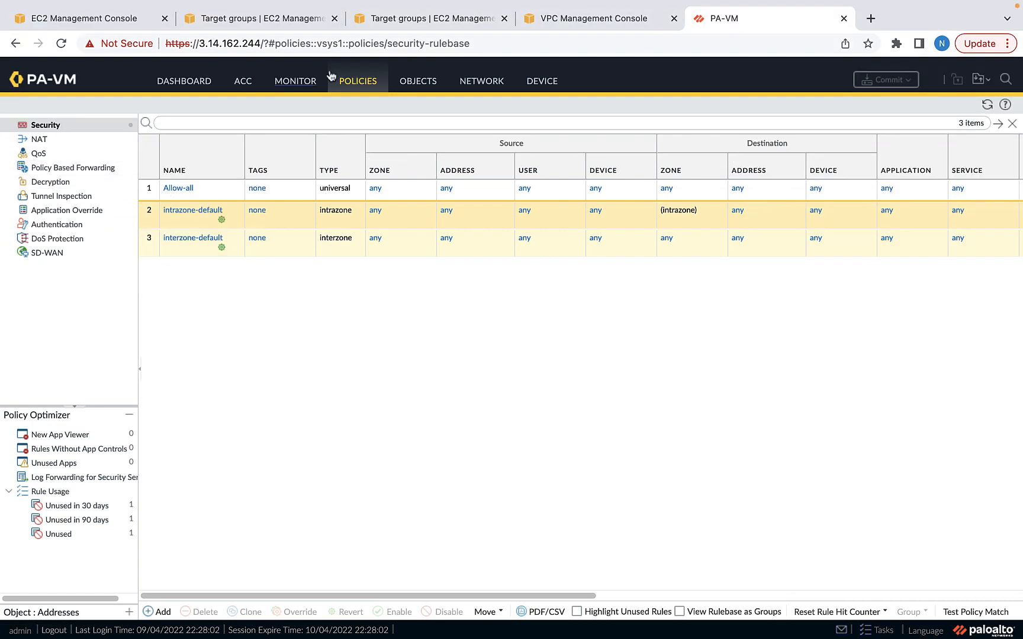
pyautogui.click(481, 80)
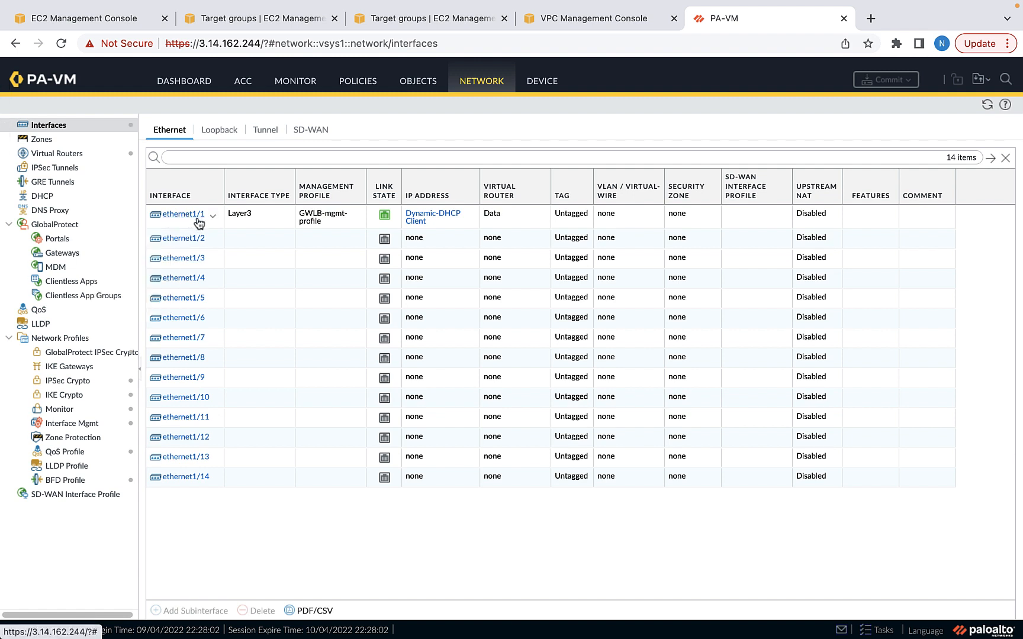
pyautogui.click(180, 223)
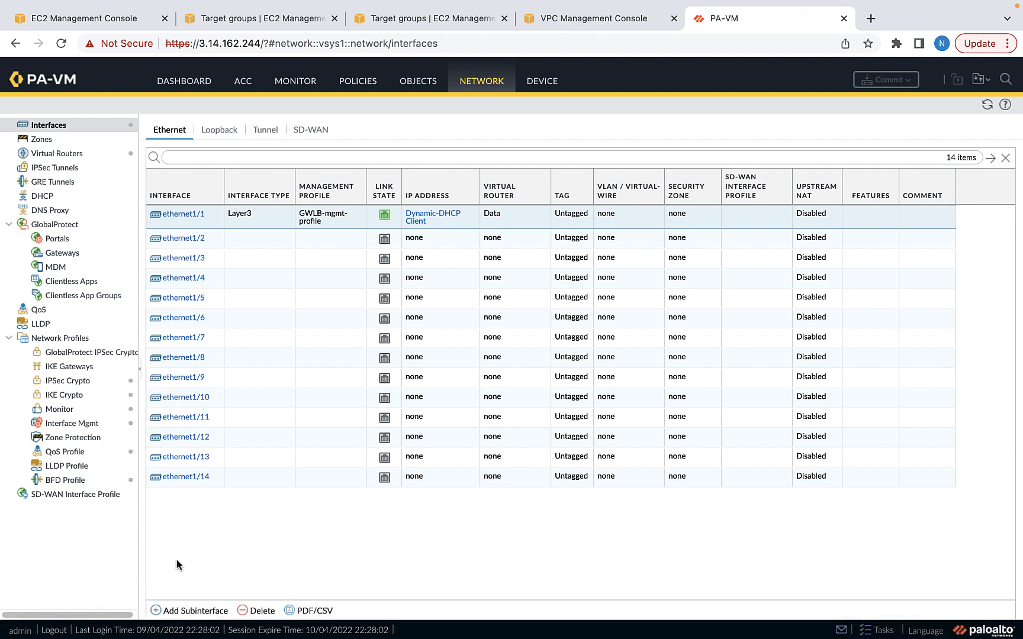
pyautogui.click(195, 611)
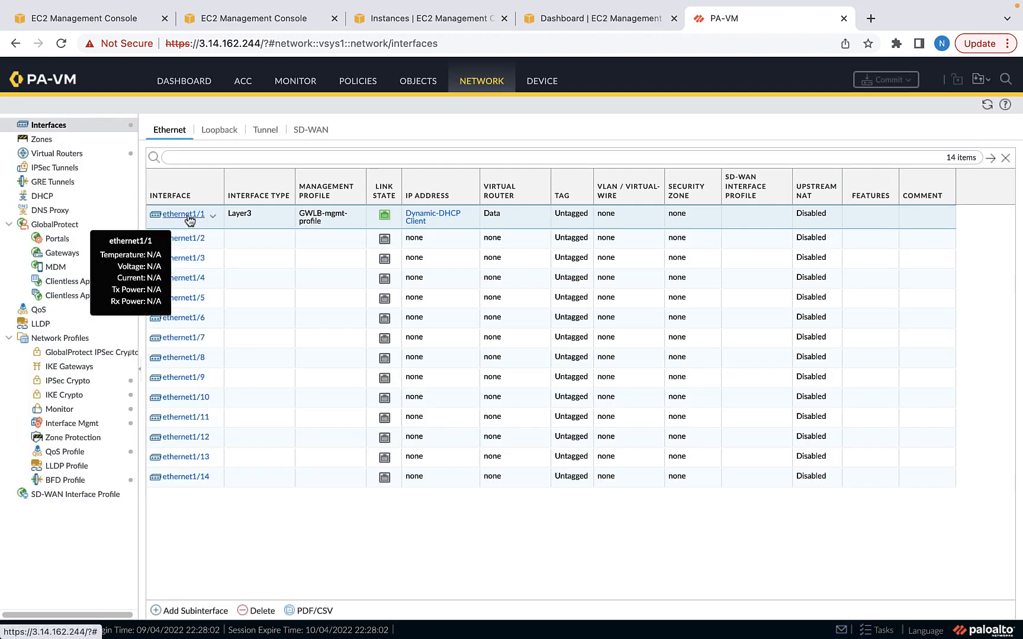
pyautogui.click(190, 219)
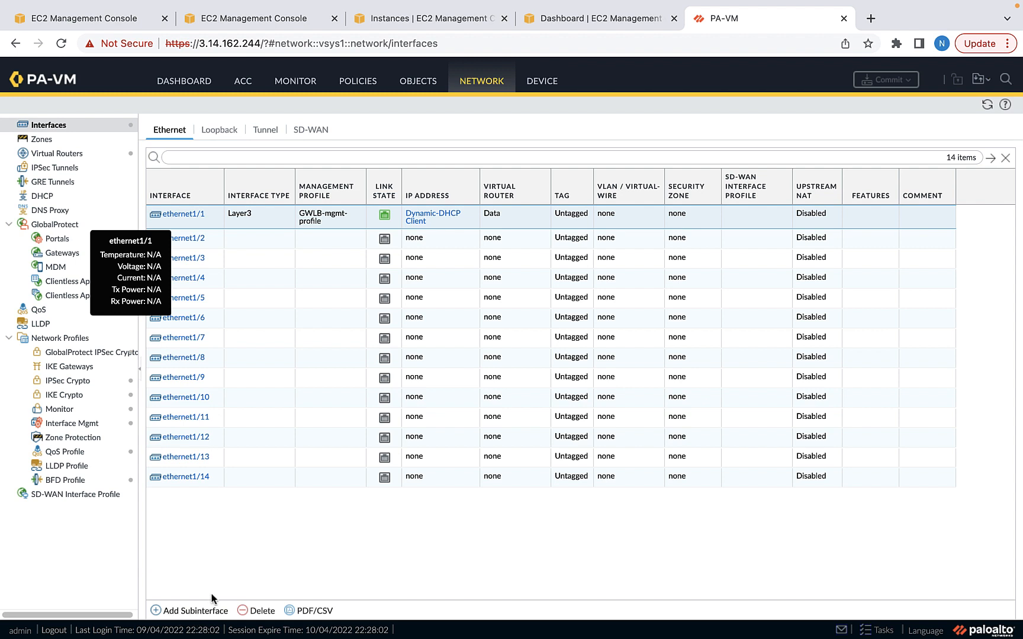
# Add subinterface ethernet1/1.10 with tag 10, no Netflow profile, on virtual router Data
pyautogui.click(191, 612)
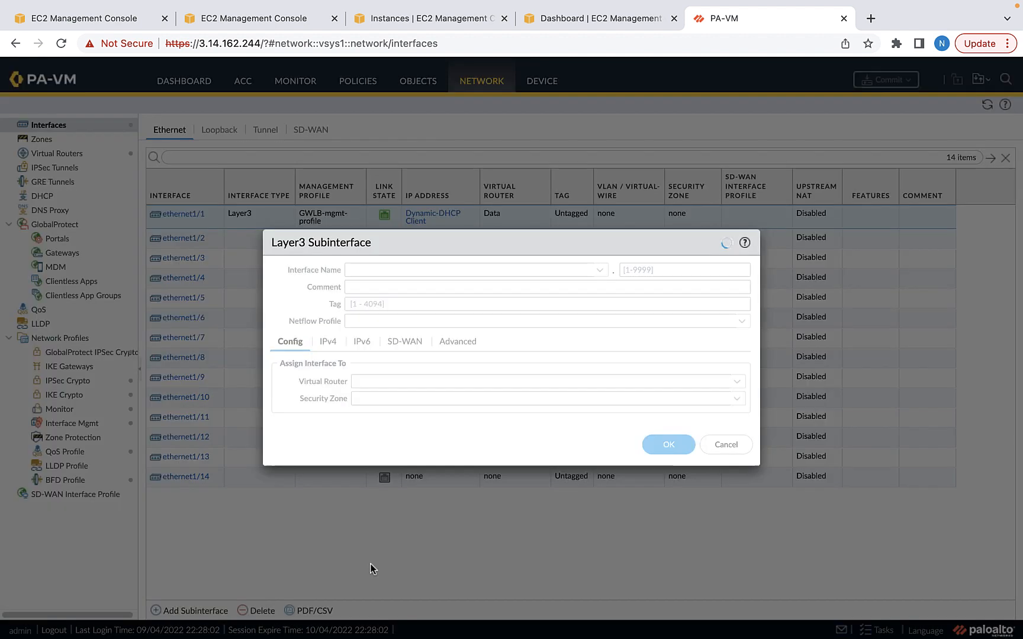
pyautogui.click(680, 276)
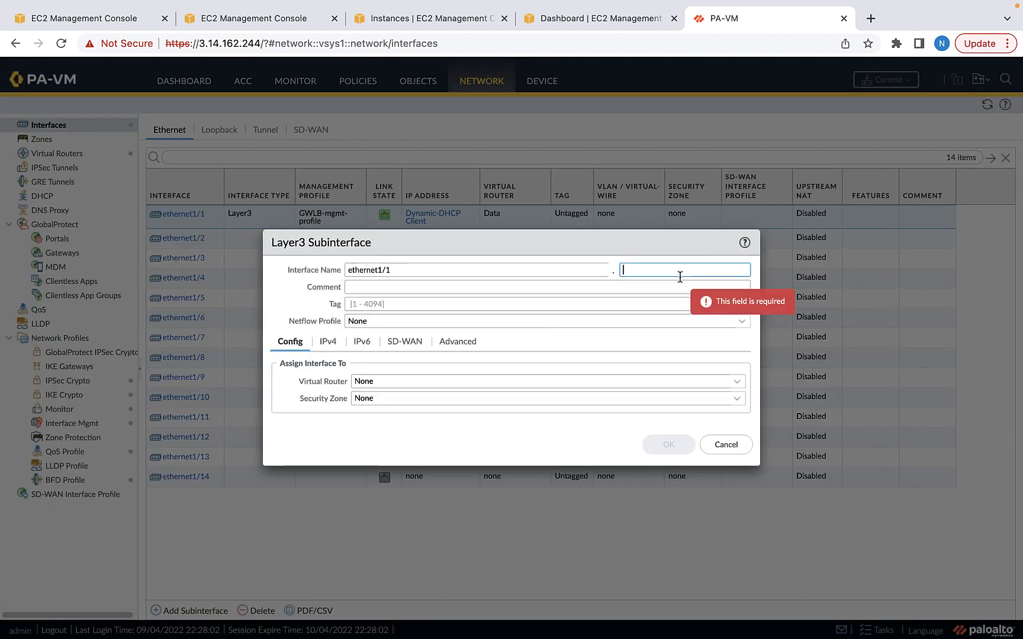
pyautogui.write('10')
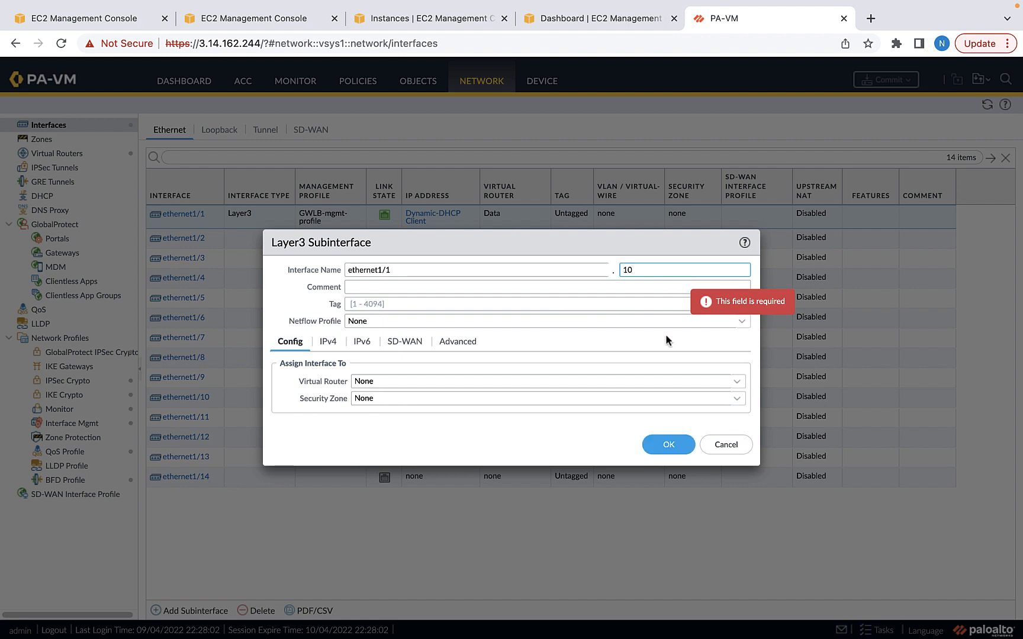
pyautogui.click(483, 304)
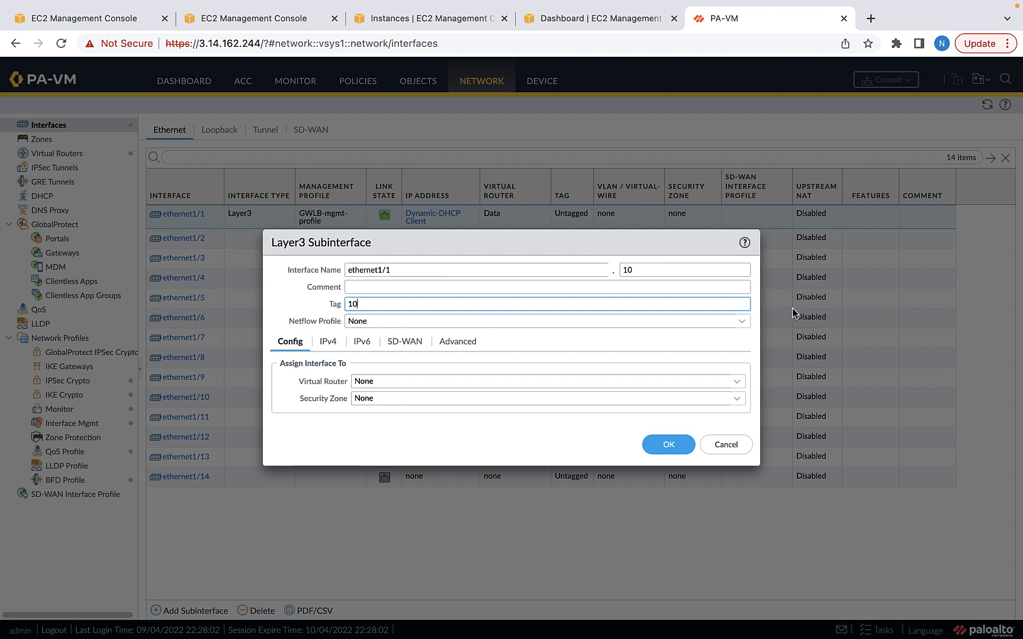
pyautogui.click(742, 323)
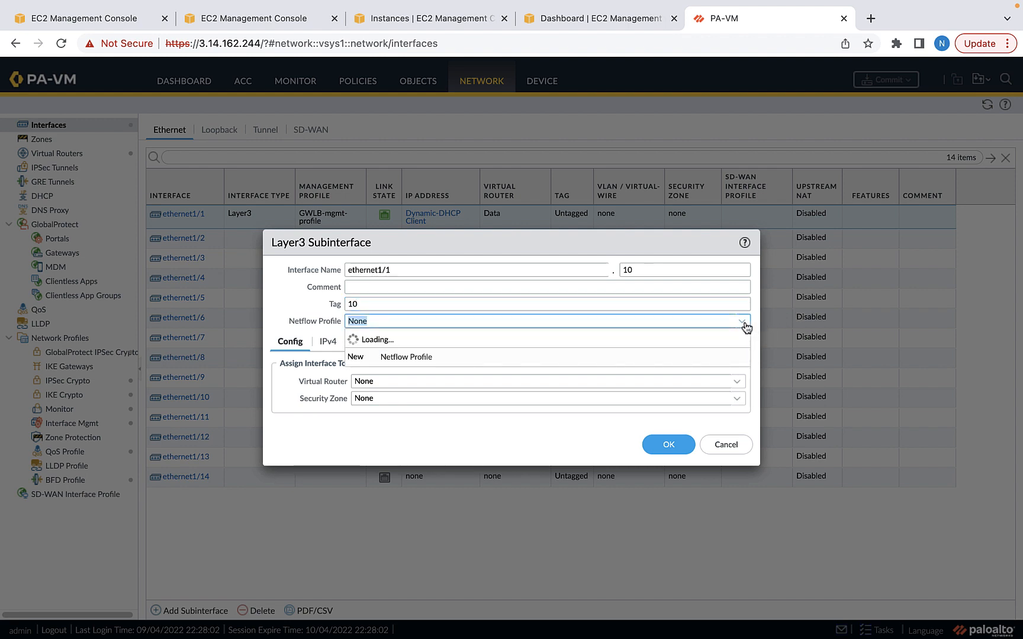
pyautogui.click(724, 323)
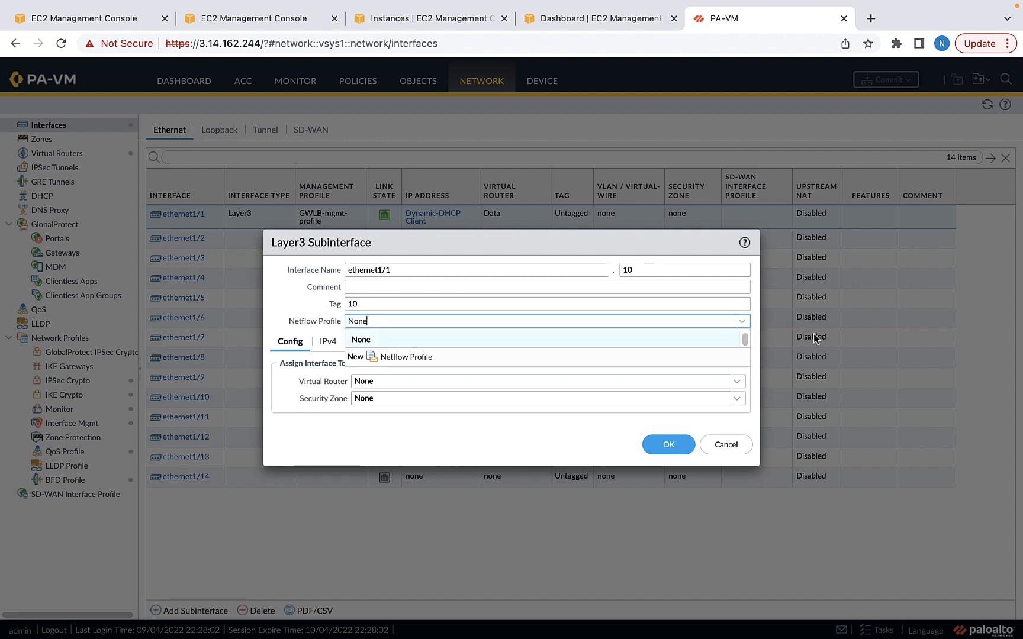
pyautogui.click(487, 454)
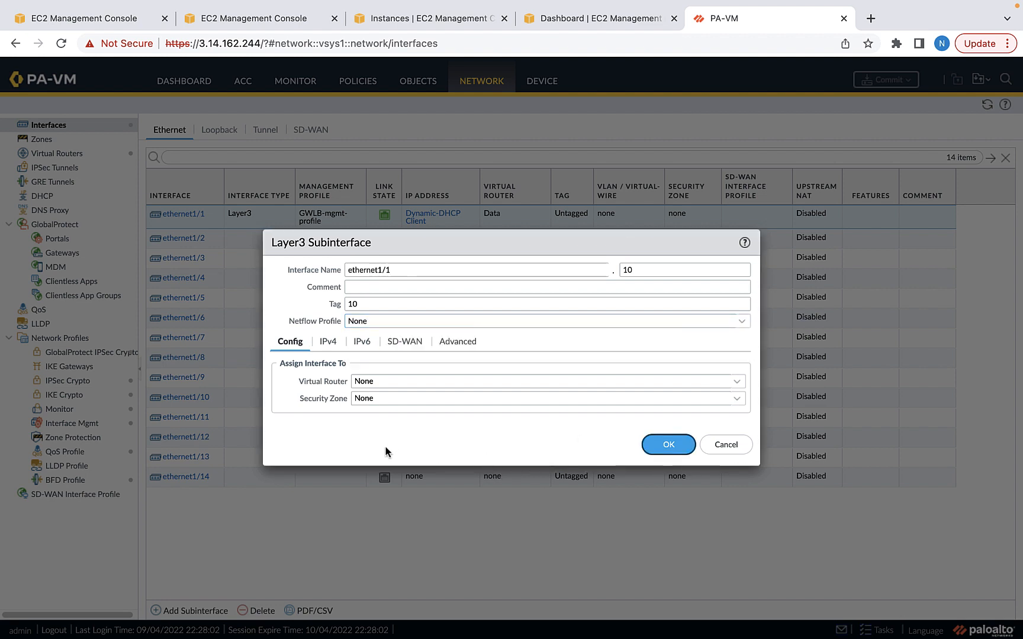
pyautogui.click(736, 383)
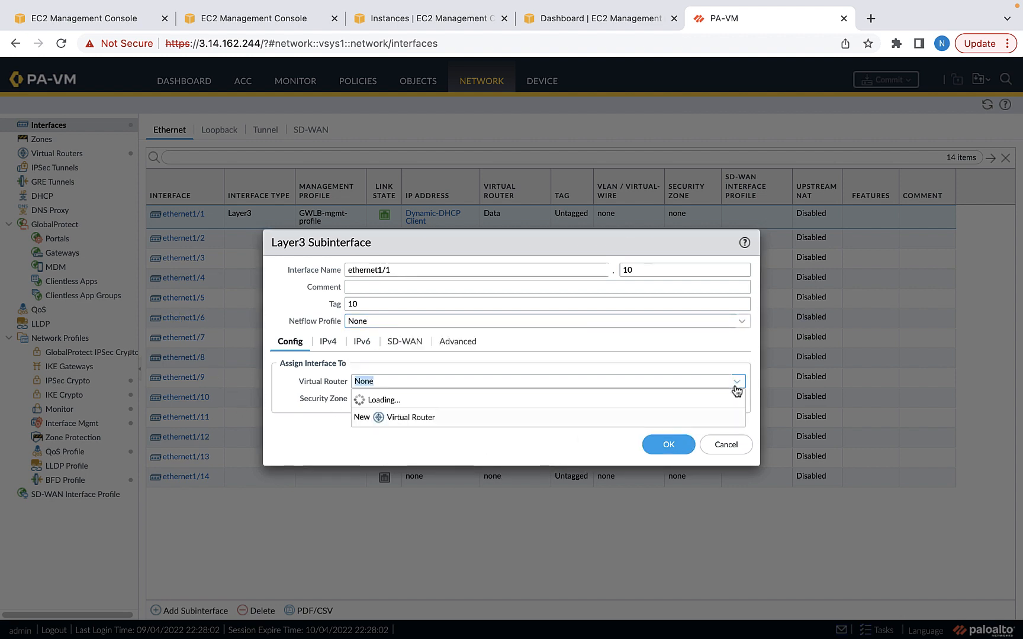
pyautogui.click(373, 416)
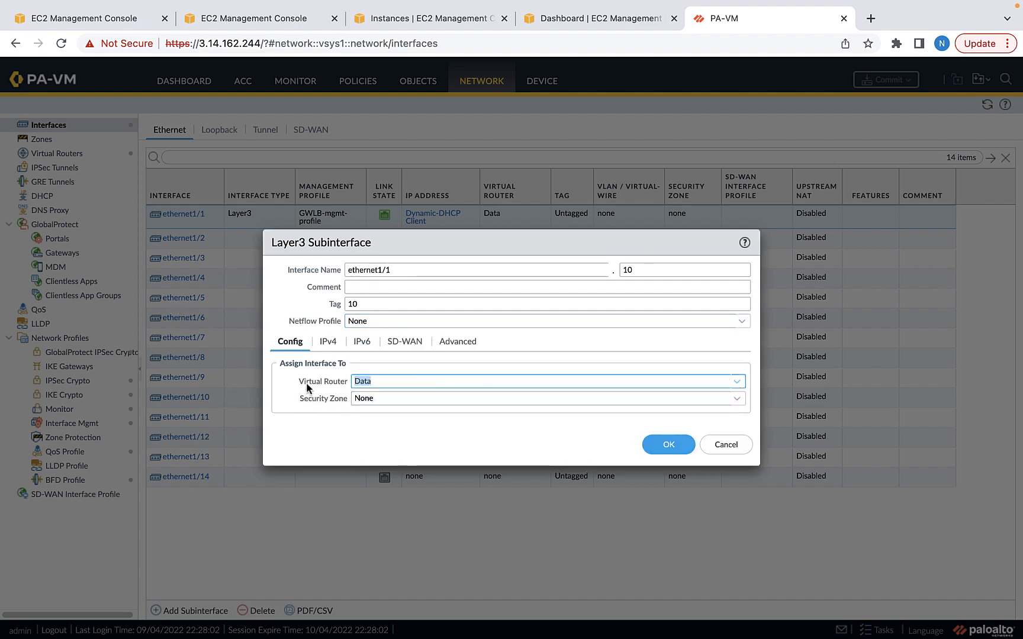
# Create and assign a new security zone VPC1-inbound for the subinterface
pyautogui.click(737, 399)
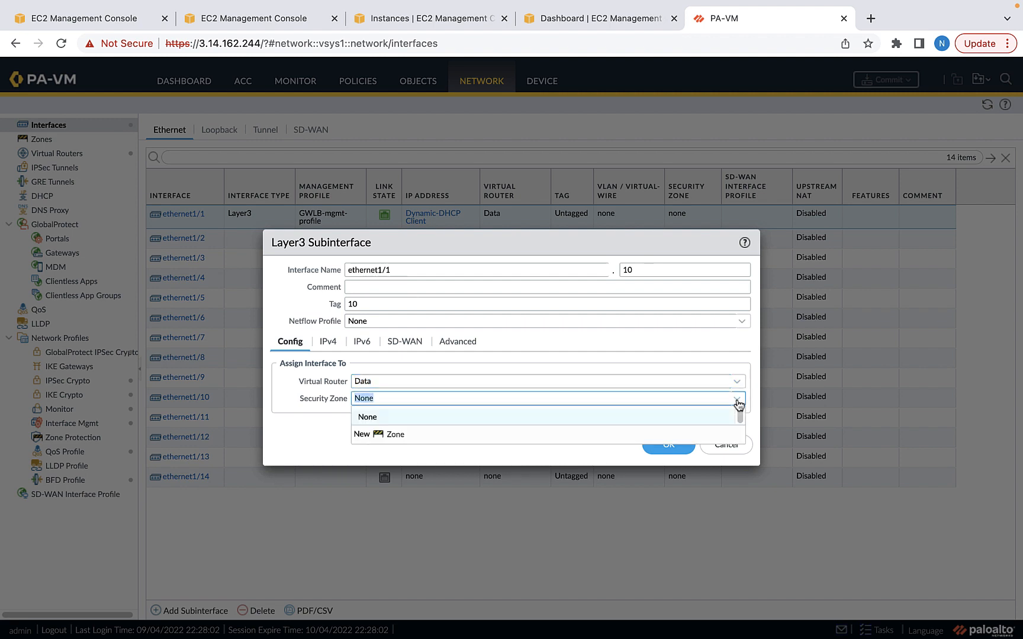
pyautogui.click(376, 434)
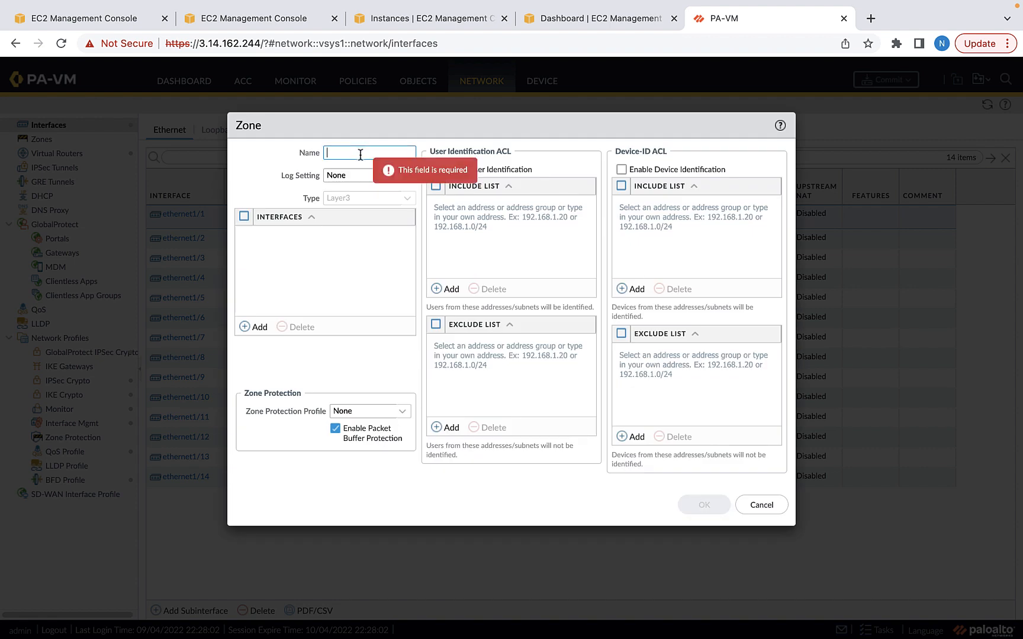
pyautogui.write('gwl')
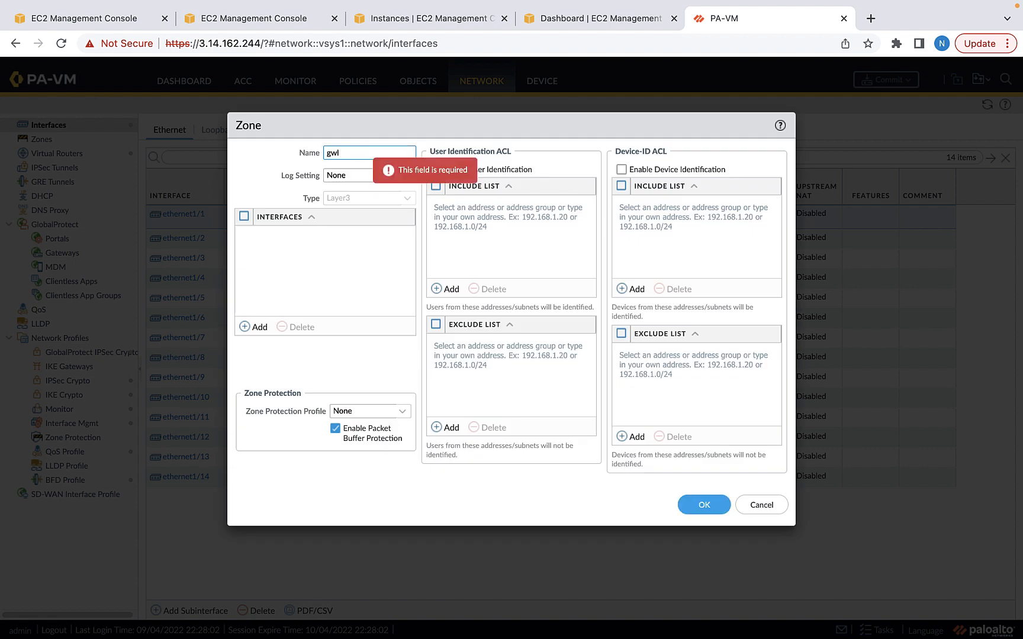
pyautogui.press('BackSpace')
pyautogui.press('BackSpace')
pyautogui.press('BackSpace')
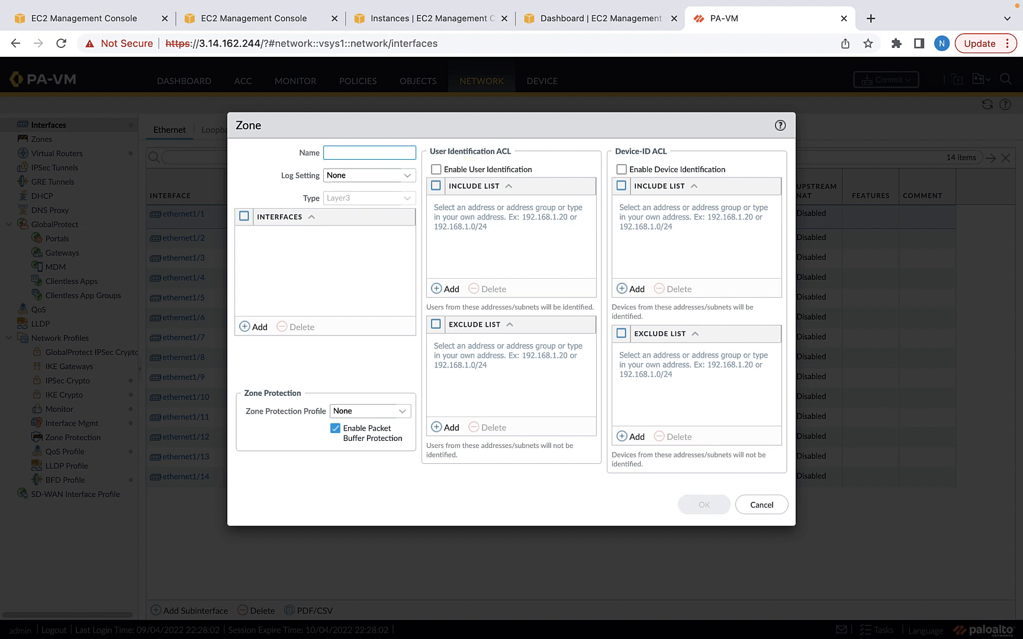
pyautogui.press('BackSpace')
pyautogui.write('VPC1-inbound')
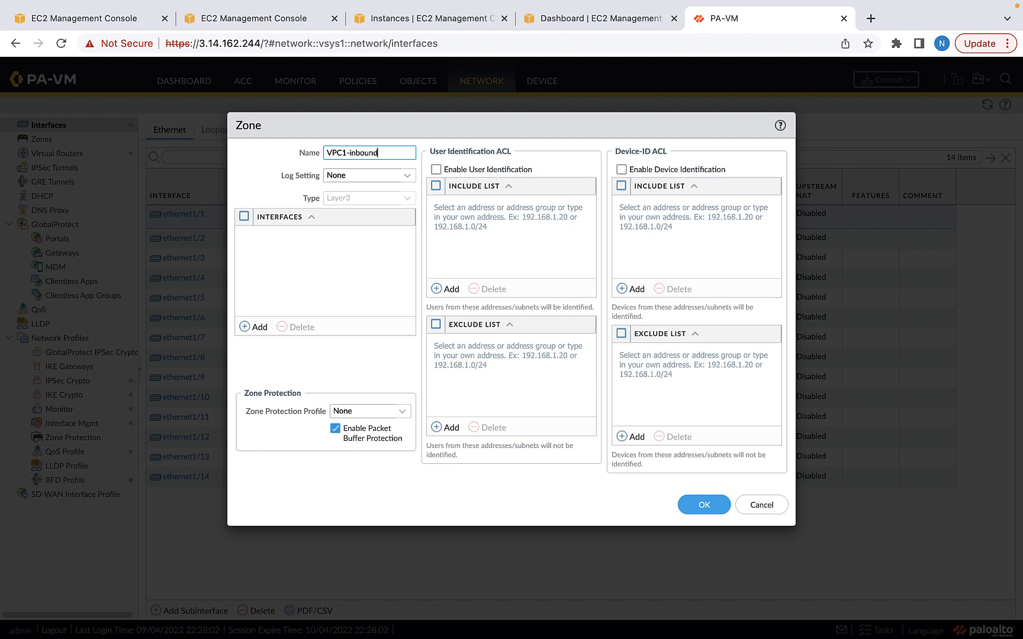
pyautogui.click(703, 502)
# Set ethernet1/1.10's IPv4 to DHCP Client and save it
pyautogui.click(329, 342)
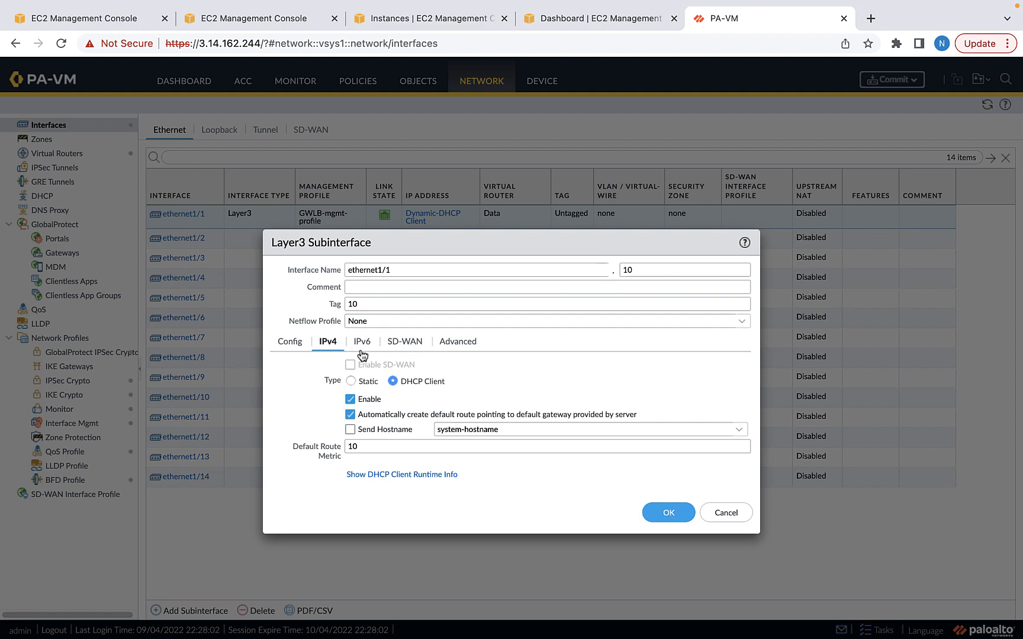
pyautogui.click(671, 515)
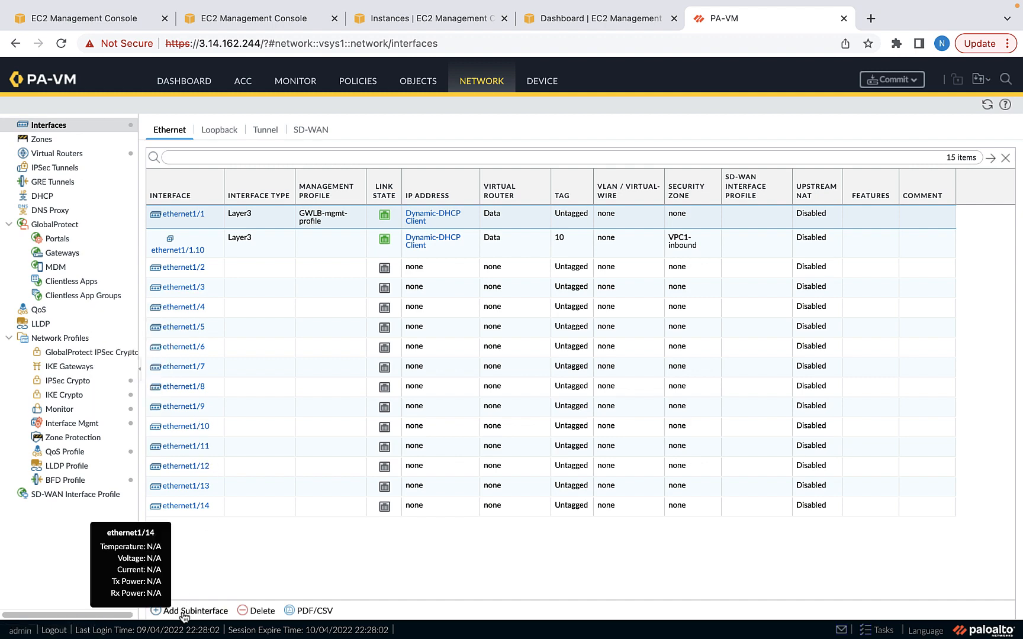
pyautogui.click(181, 613)
# Enter subinterface number 11 with VLAN tag 11 on the Data virtual router
pyautogui.click(658, 269)
pyautogui.write('11')
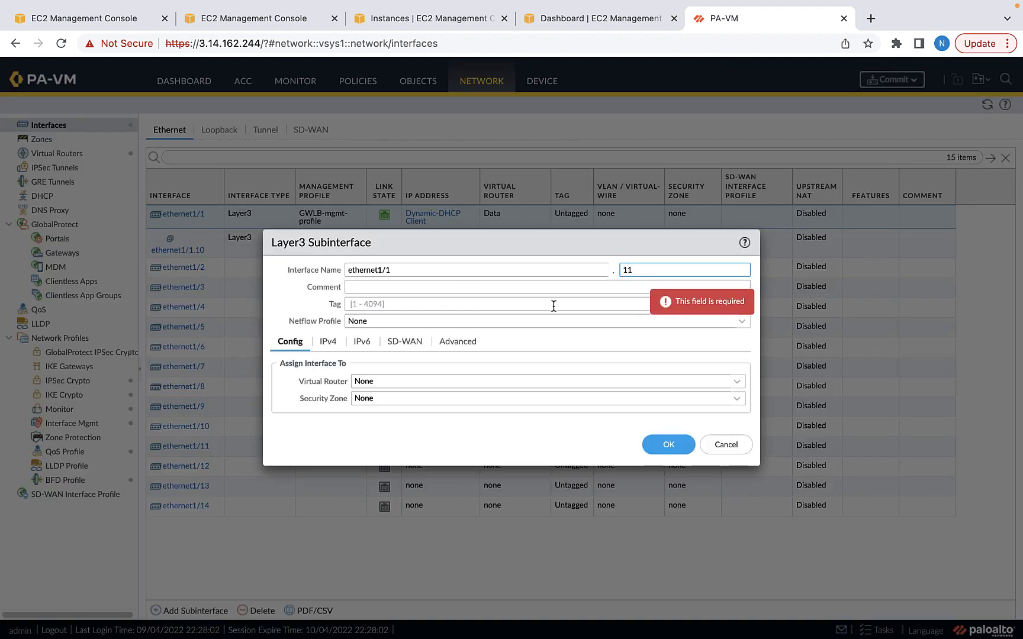
pyautogui.click(392, 305)
pyautogui.write('11')
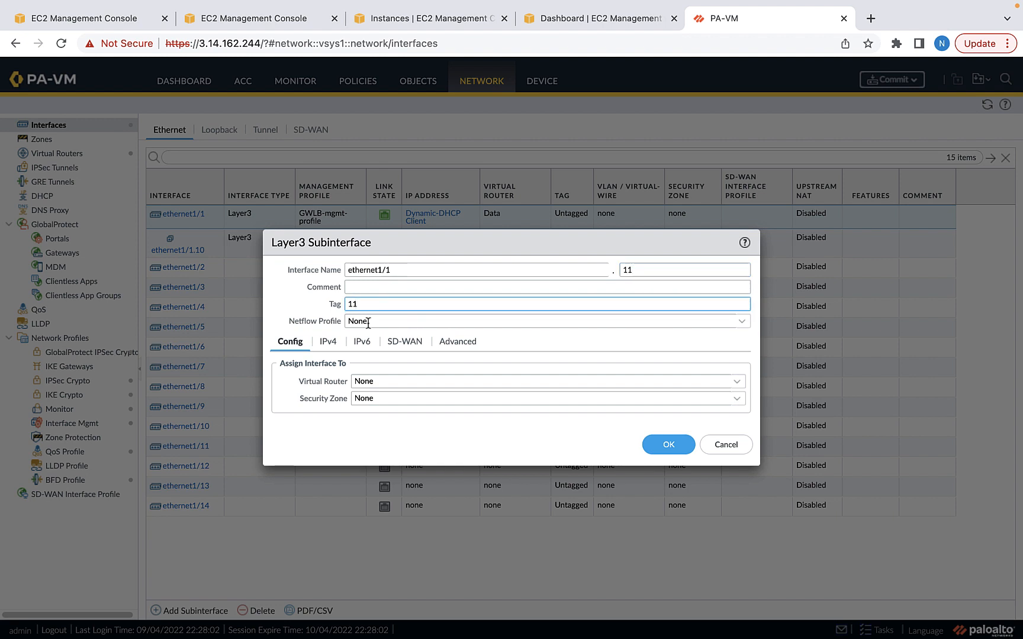
pyautogui.click(738, 382)
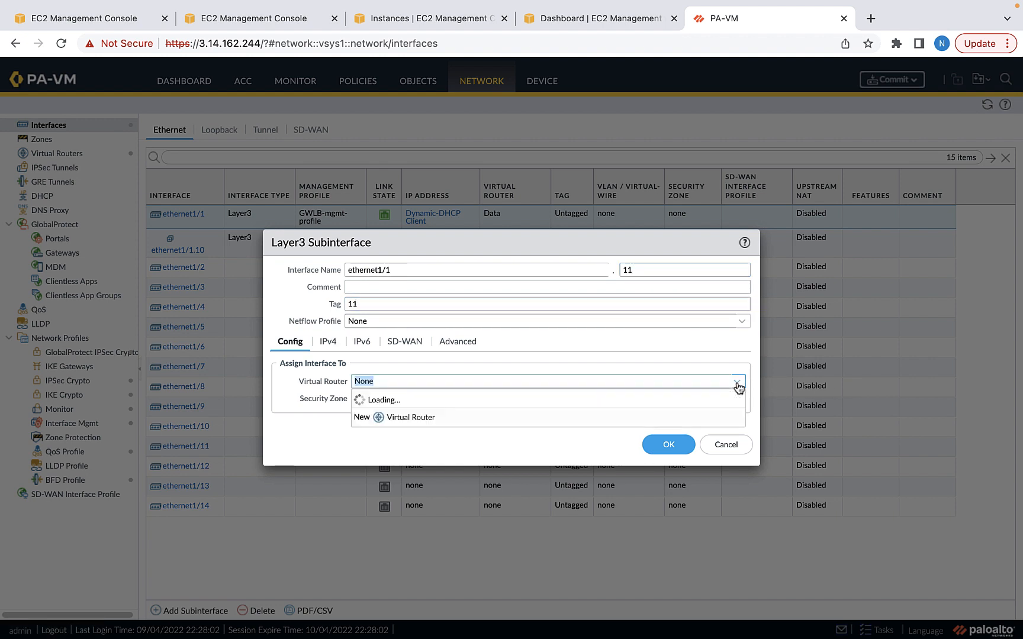
pyautogui.click(369, 415)
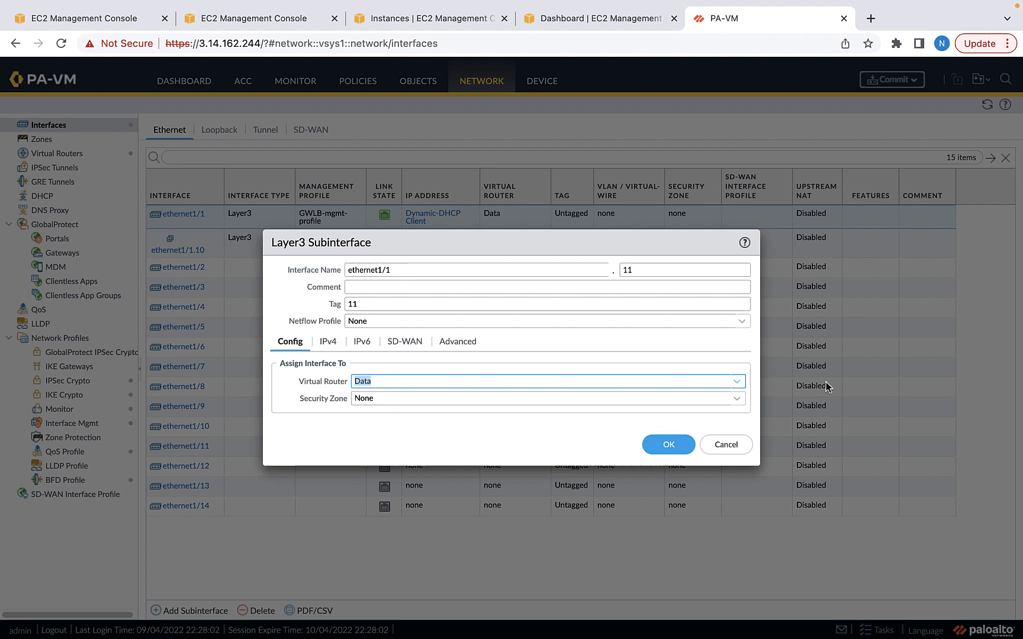
# Create the new VPC2-inbound zone, set IPv4 to DHCP Client, and save ethernet1/1.11
pyautogui.click(736, 403)
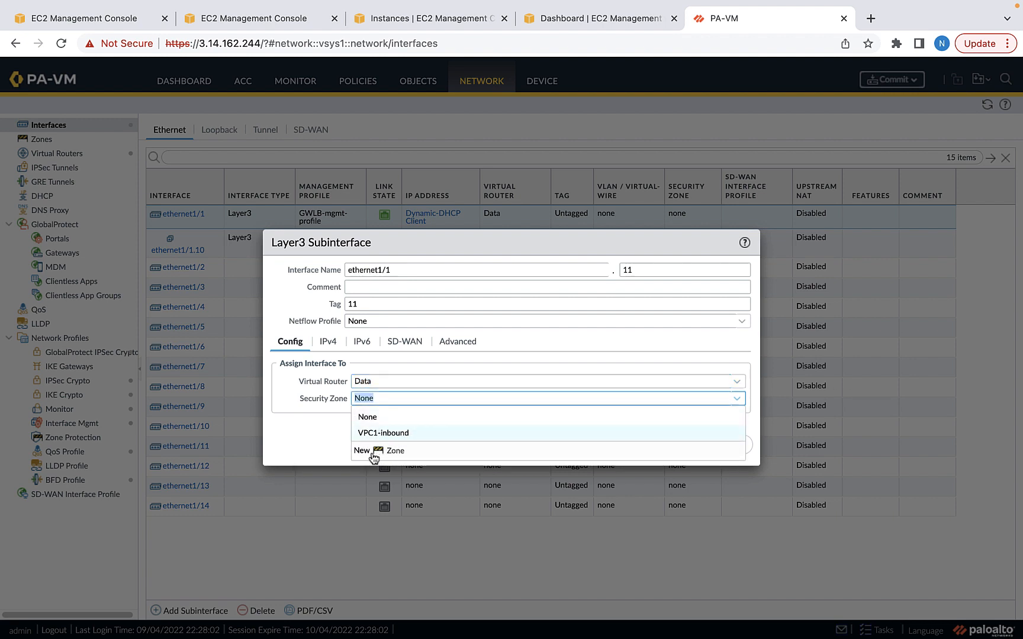
pyautogui.click(375, 453)
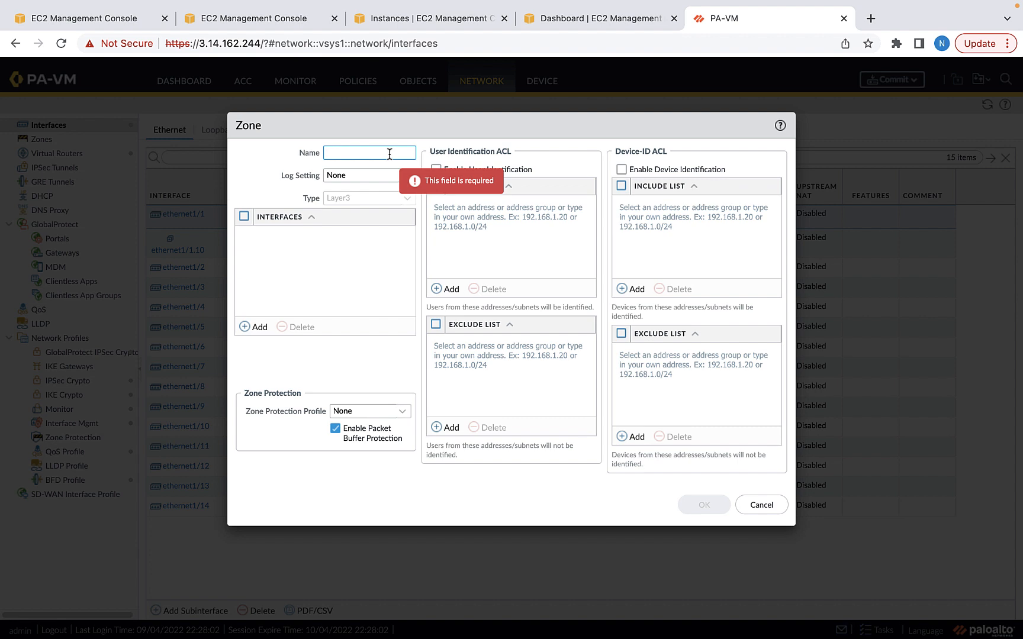
pyautogui.write('VPC2-inbound')
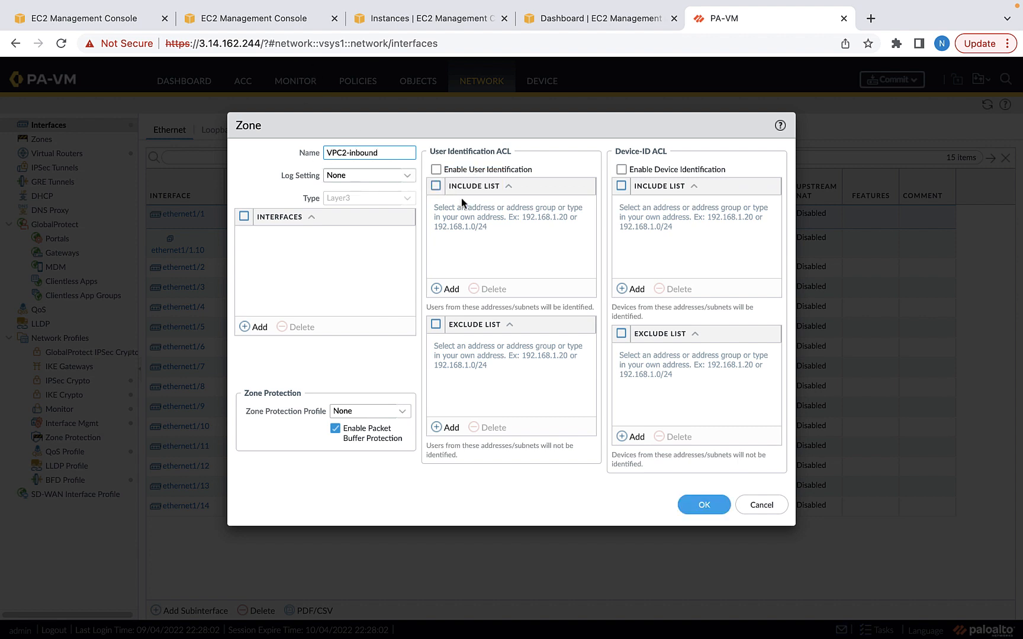
pyautogui.click(698, 504)
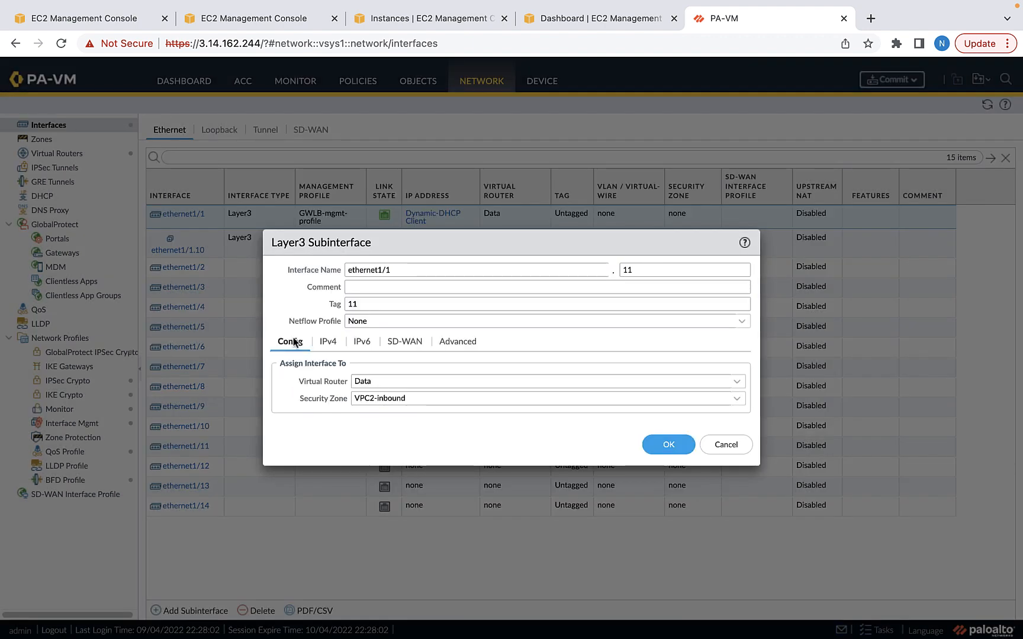
pyautogui.click(328, 342)
pyautogui.click(393, 382)
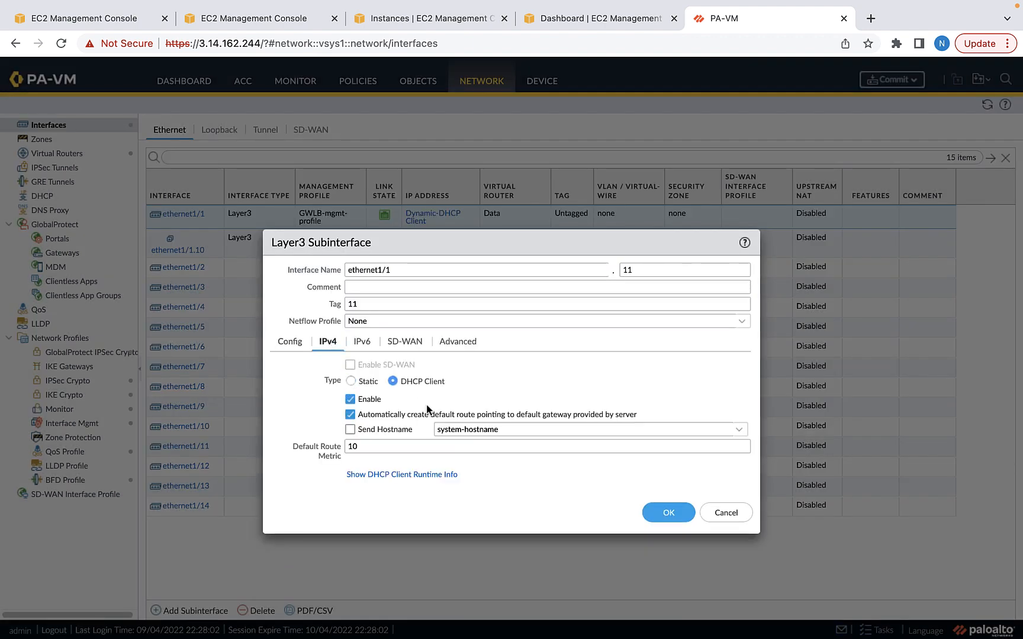
pyautogui.click(668, 512)
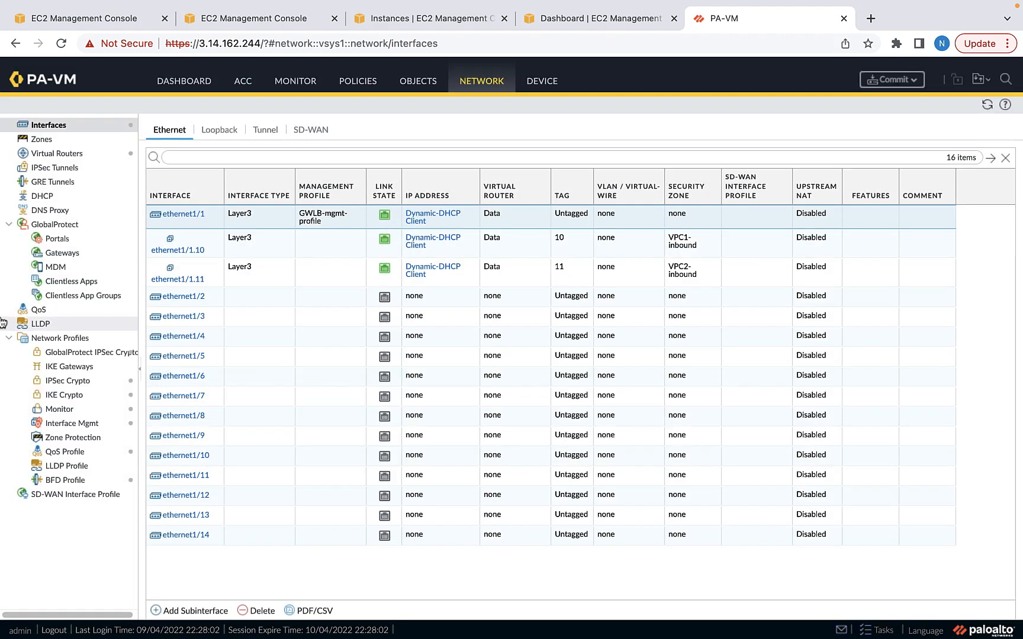
pyautogui.click(199, 612)
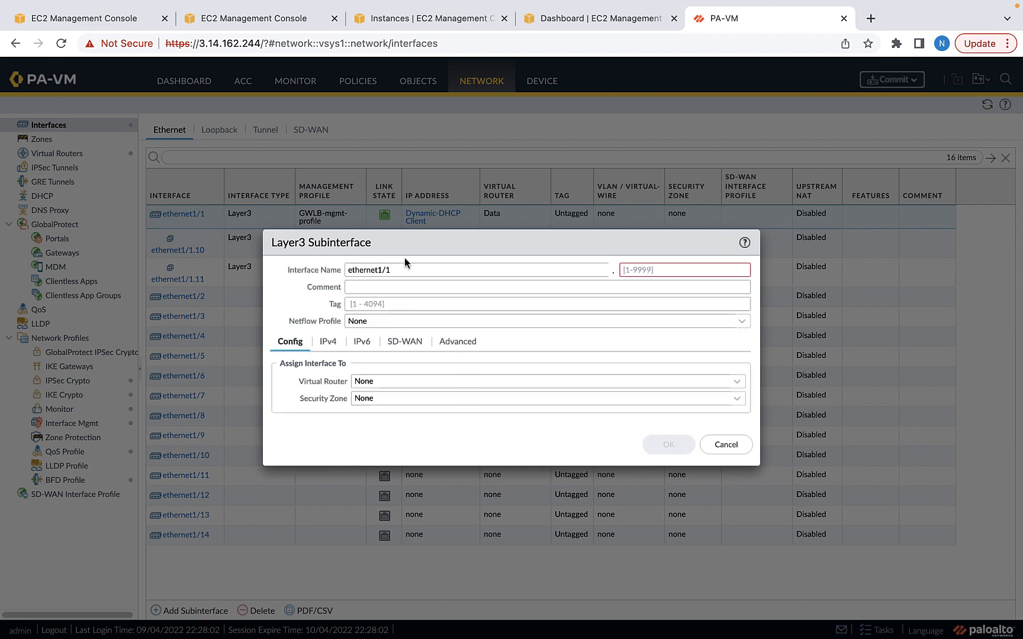
# Enter subinterface number 12 with VLAN tag 12 on the Data virtual router
pyautogui.click(650, 269)
pyautogui.write('12')
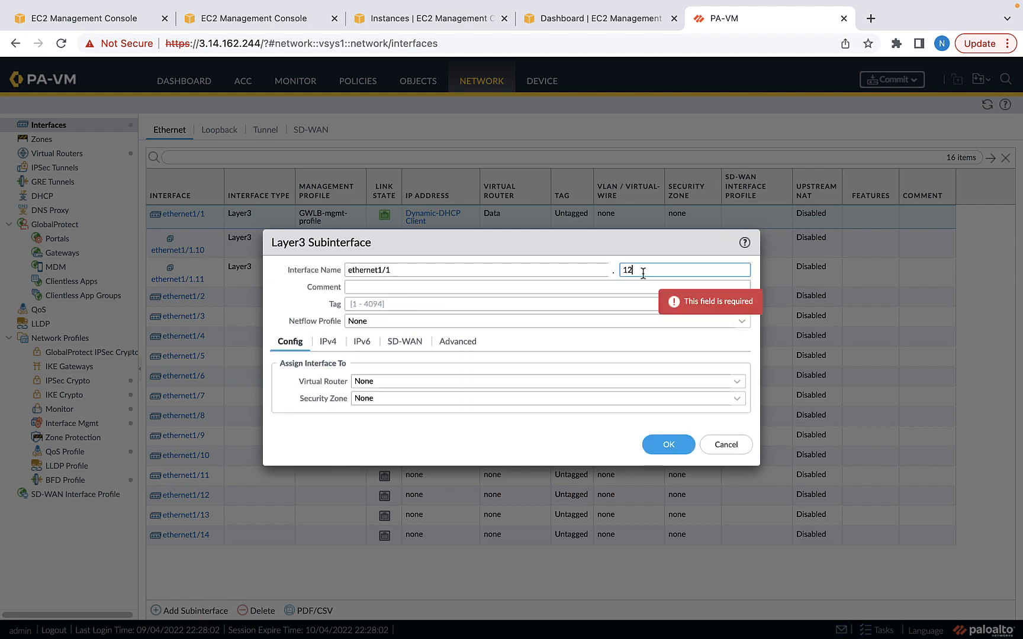
pyautogui.click(383, 305)
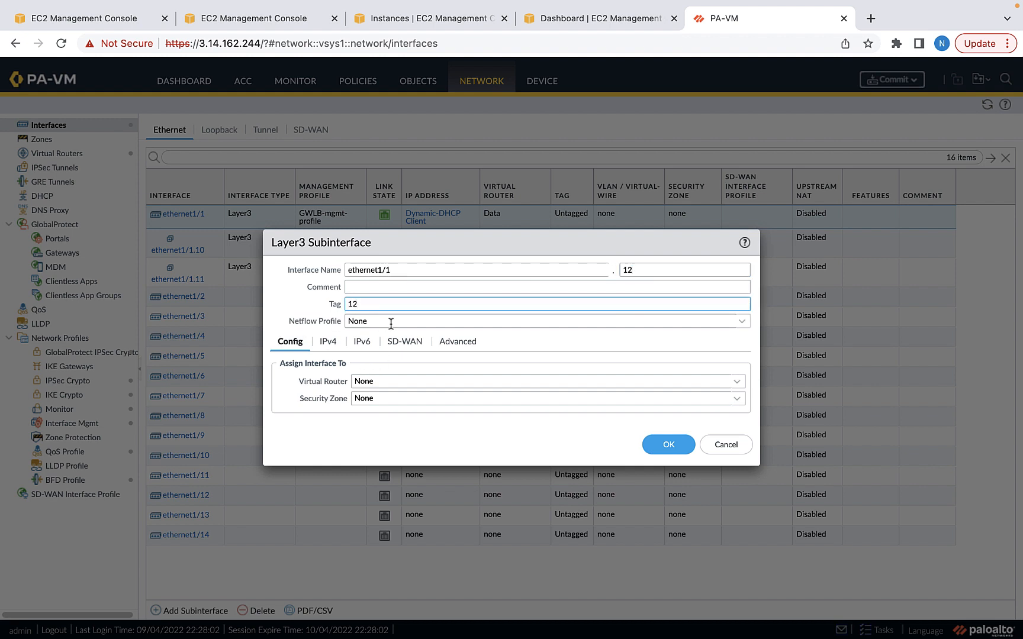
pyautogui.click(329, 343)
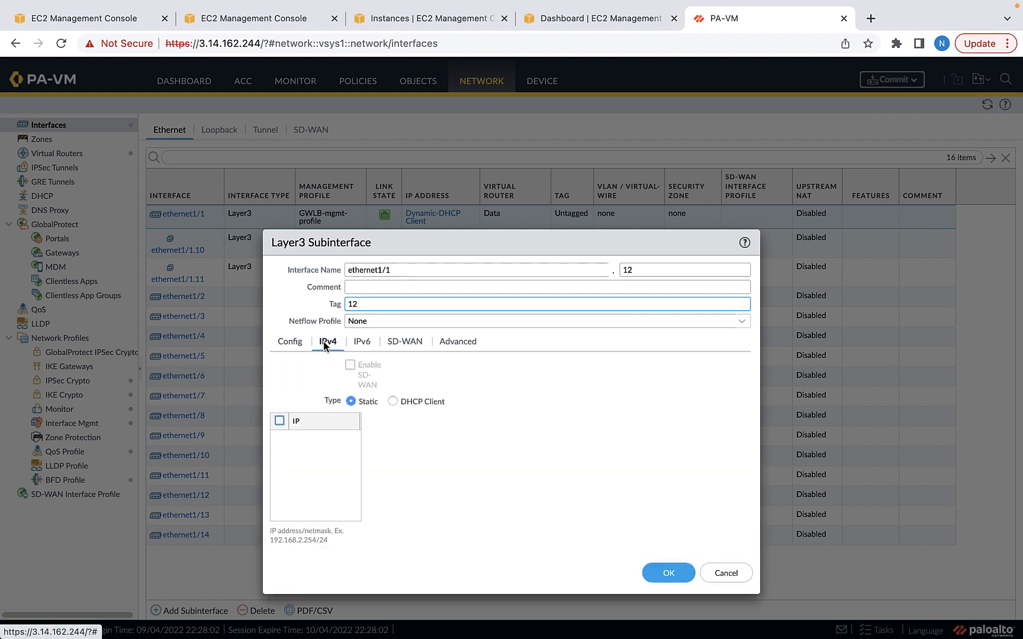
pyautogui.click(287, 342)
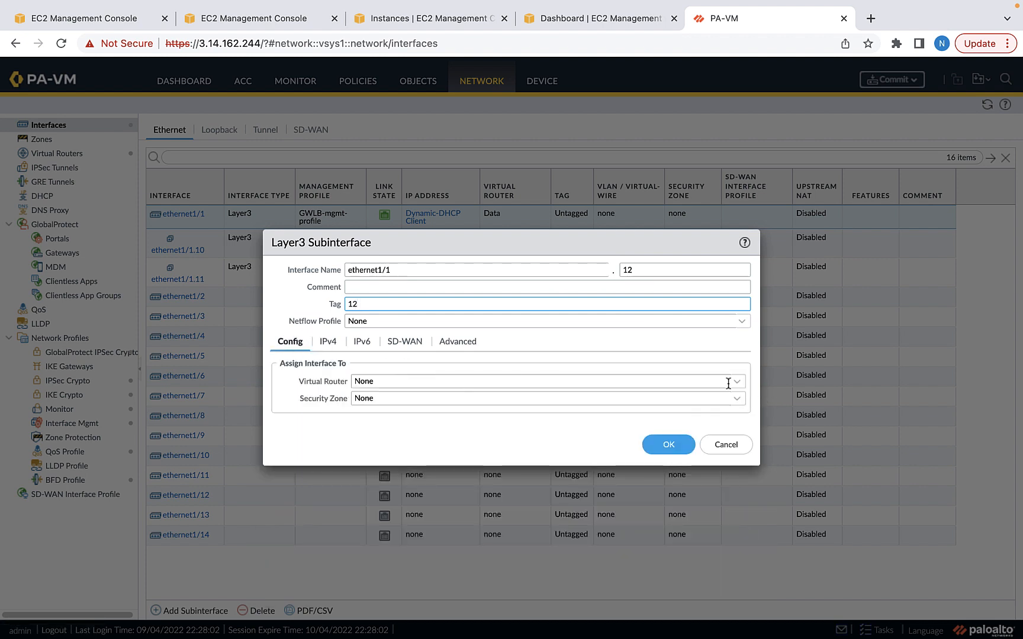
pyautogui.click(737, 384)
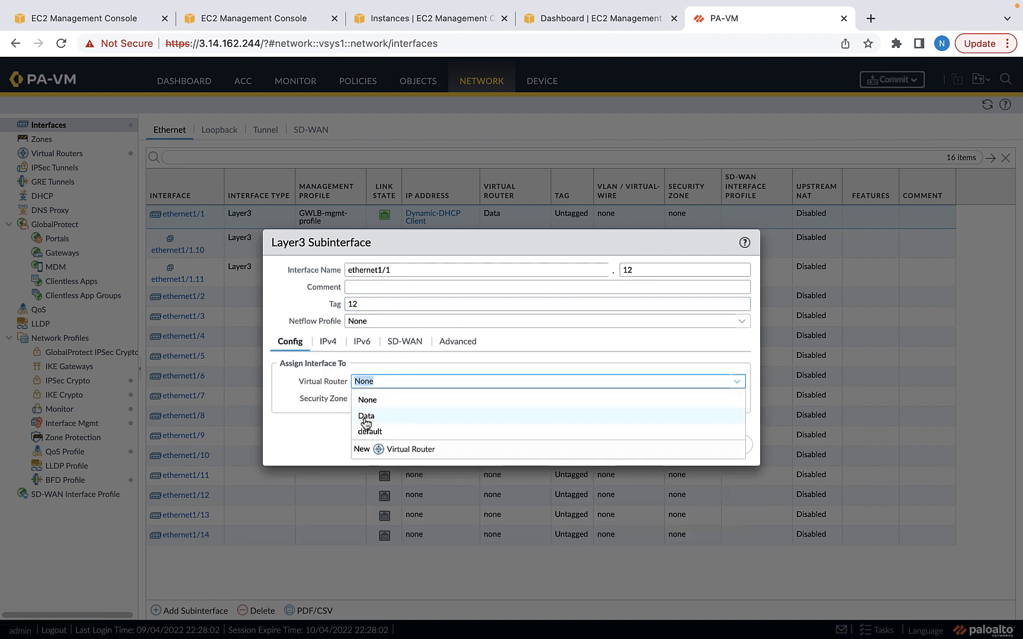
pyautogui.click(366, 416)
# Create the new security-outbound zone for it and save ethernet1/1.12
pyautogui.click(736, 400)
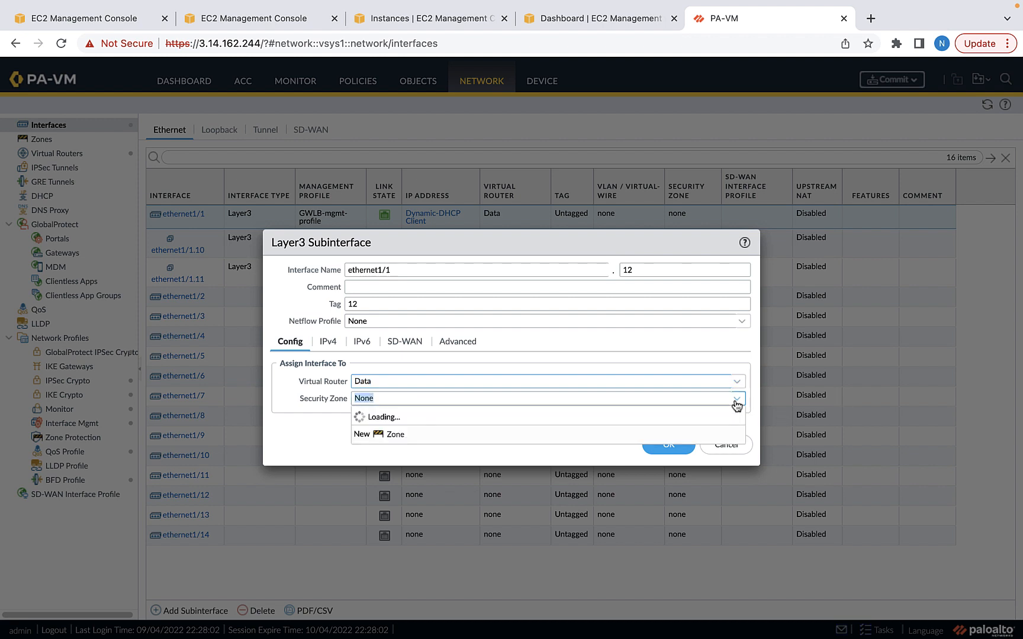
pyautogui.click(368, 467)
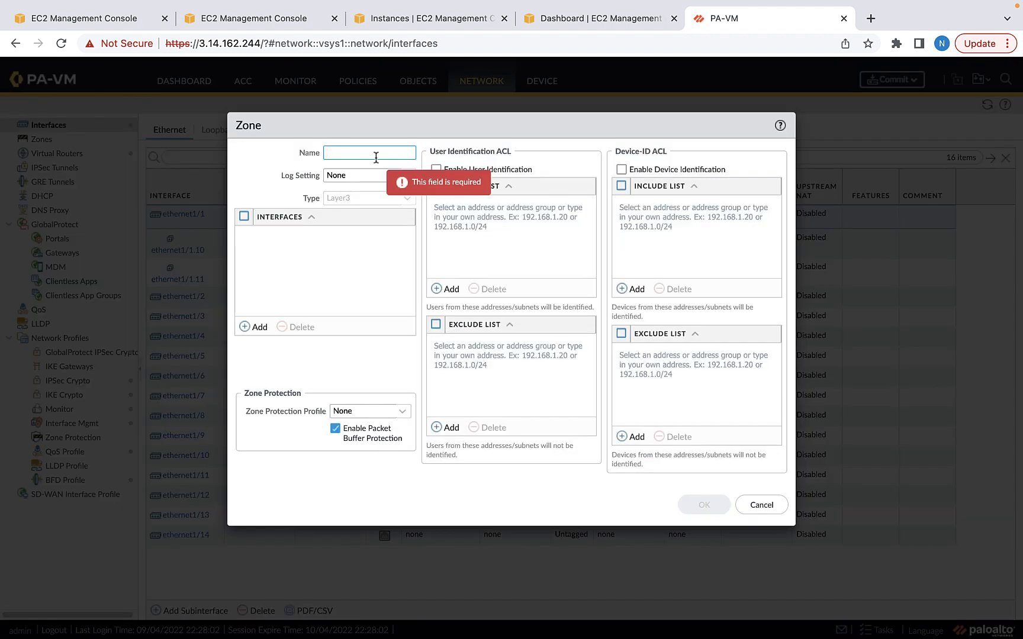
pyautogui.write('securit')
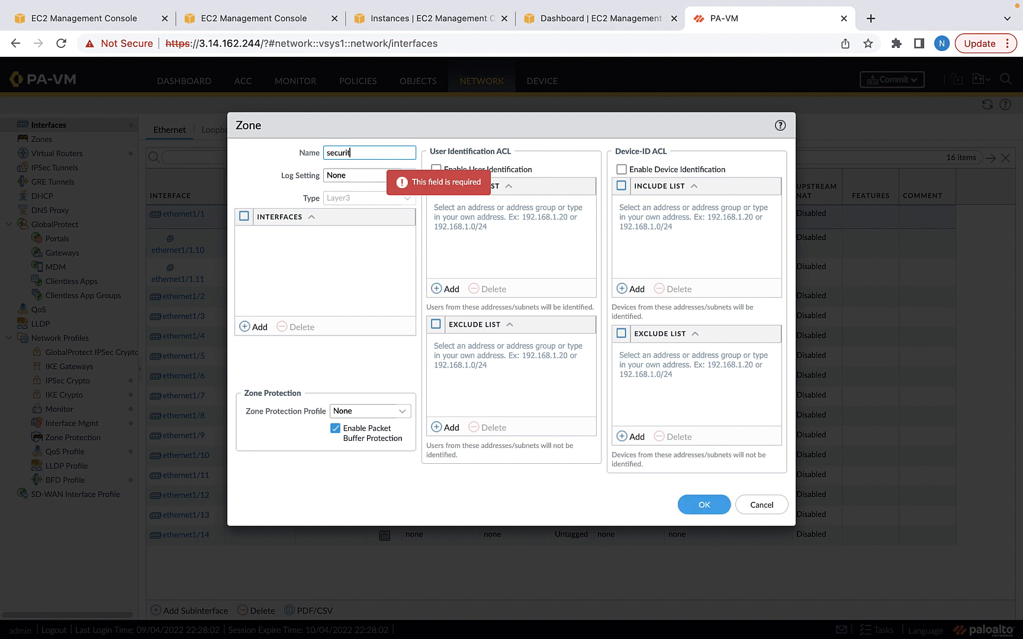
pyautogui.write('y-')
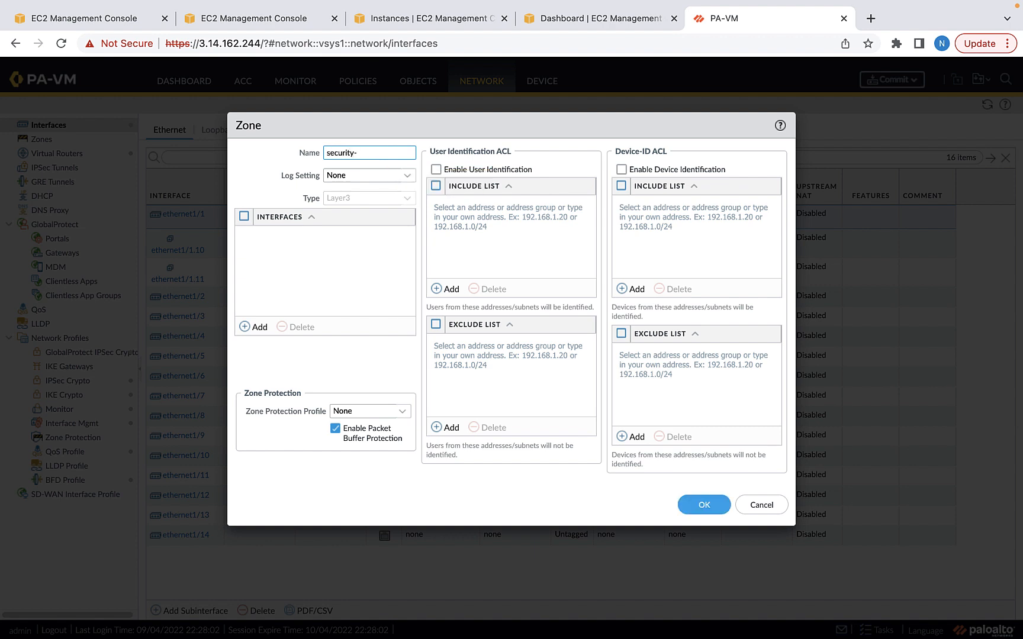
pyautogui.write('outbound')
pyautogui.press('Return')
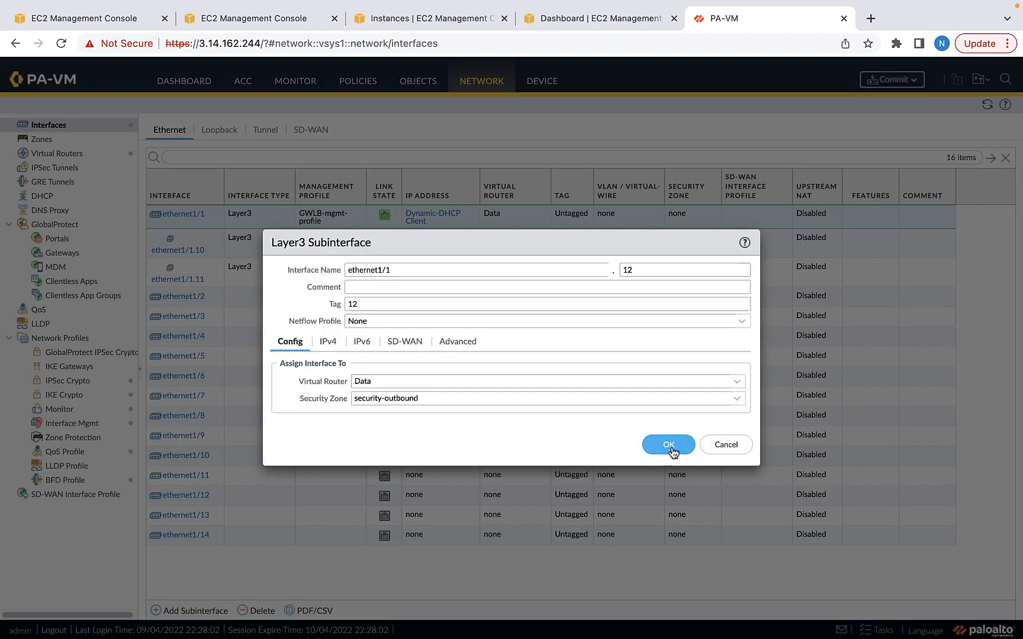
pyautogui.click(673, 445)
pyautogui.click(215, 616)
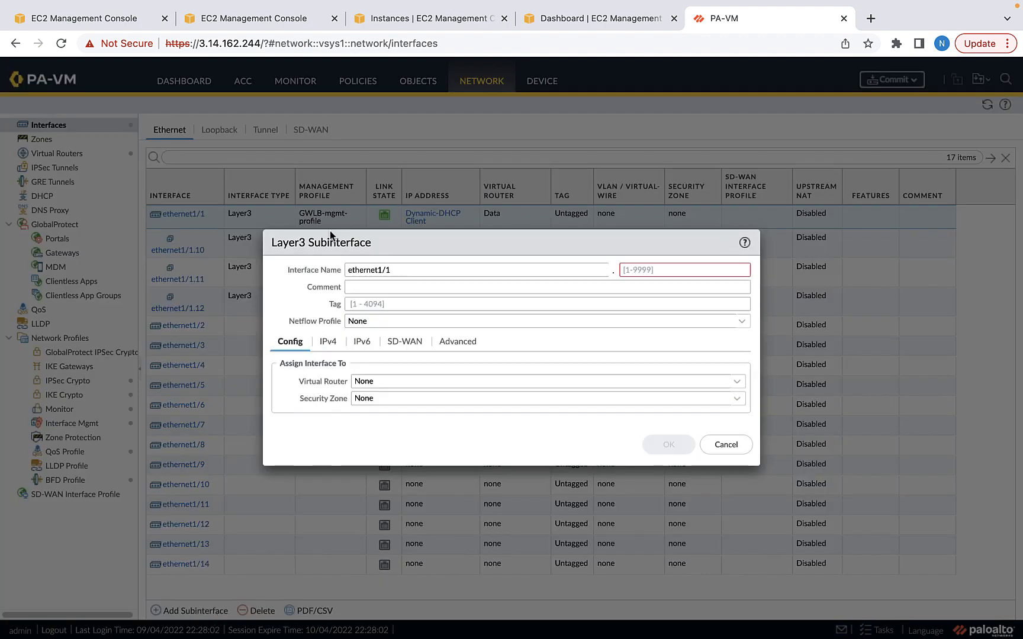
# Enter subinterface number 13 with VLAN tag 13 on the Data virtual router
pyautogui.moveTo(615, 247); pyautogui.dragTo(646, 361)
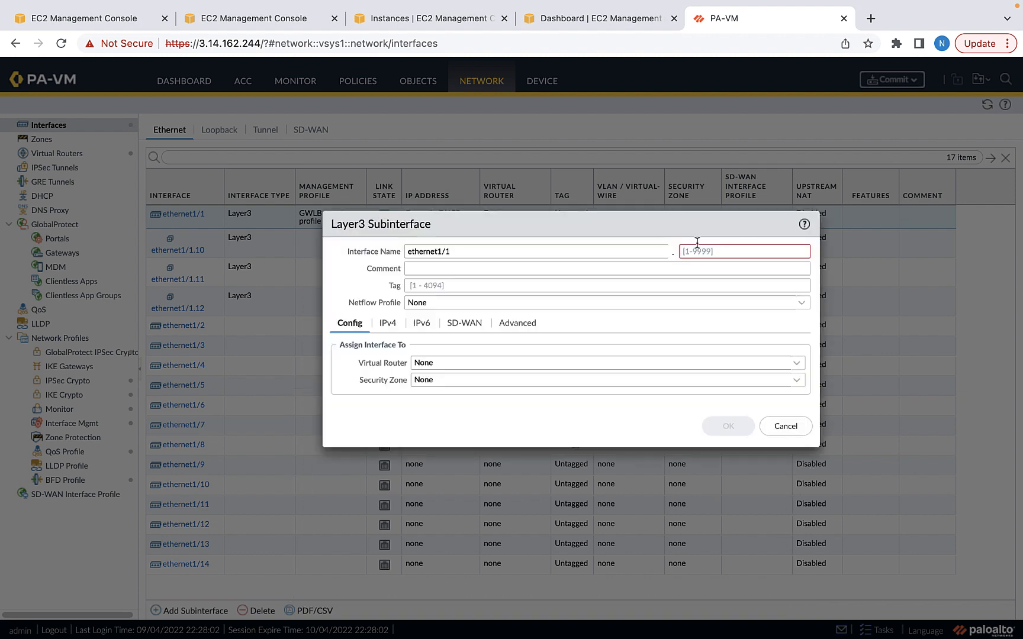
pyautogui.click(689, 252)
pyautogui.write('13')
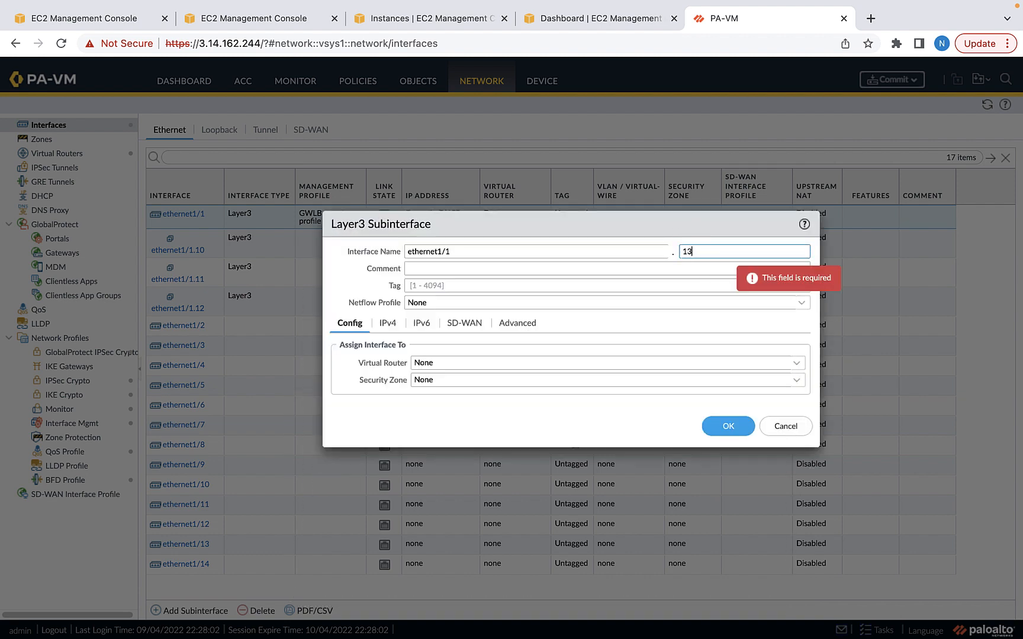
pyautogui.click(467, 290)
pyautogui.write('13')
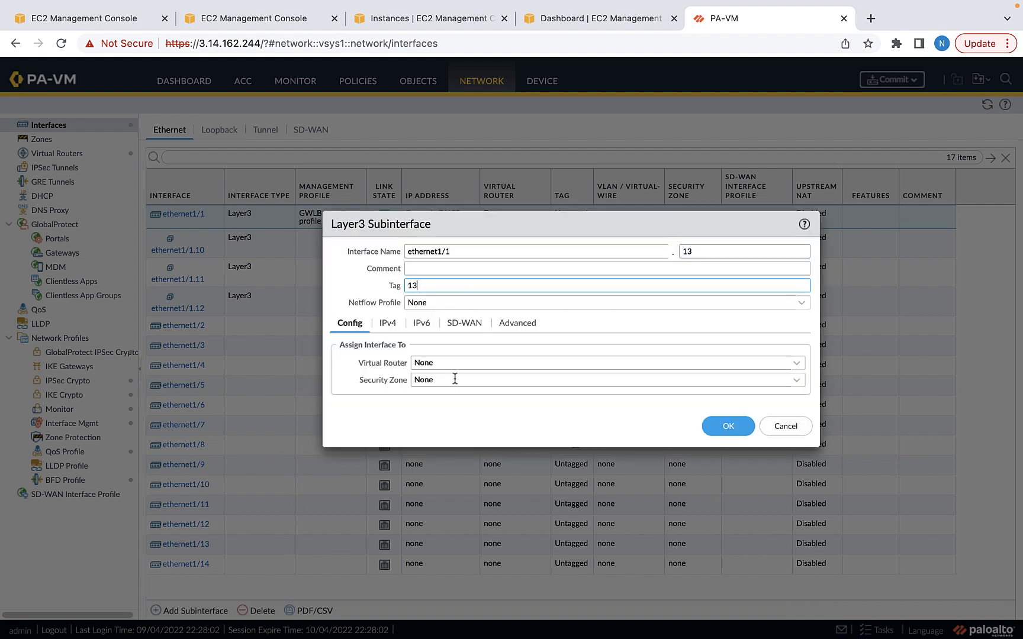
pyautogui.click(418, 363)
pyautogui.click(431, 402)
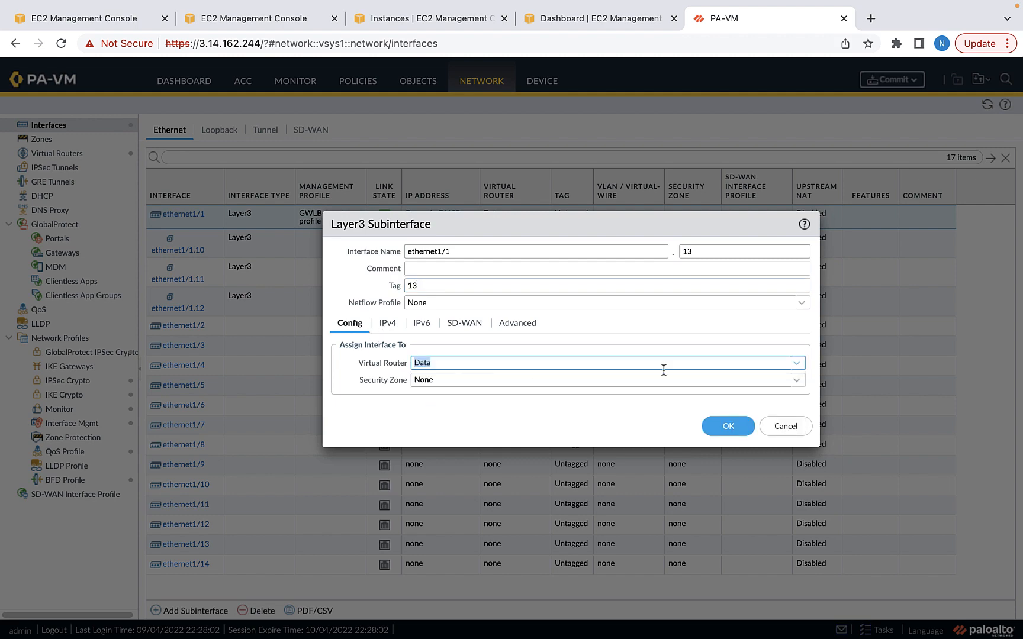
# Create the new Security-EW zone, set IPv4 to DHCP Client, and save ethernet1/1.13
pyautogui.click(796, 382)
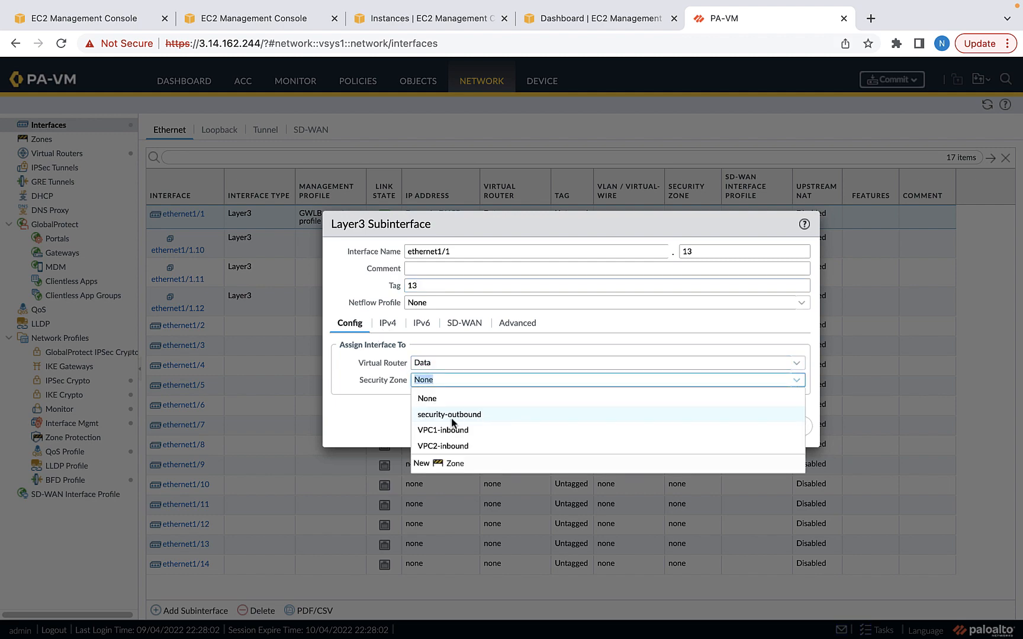
pyautogui.click(454, 463)
pyautogui.write('Security-EW')
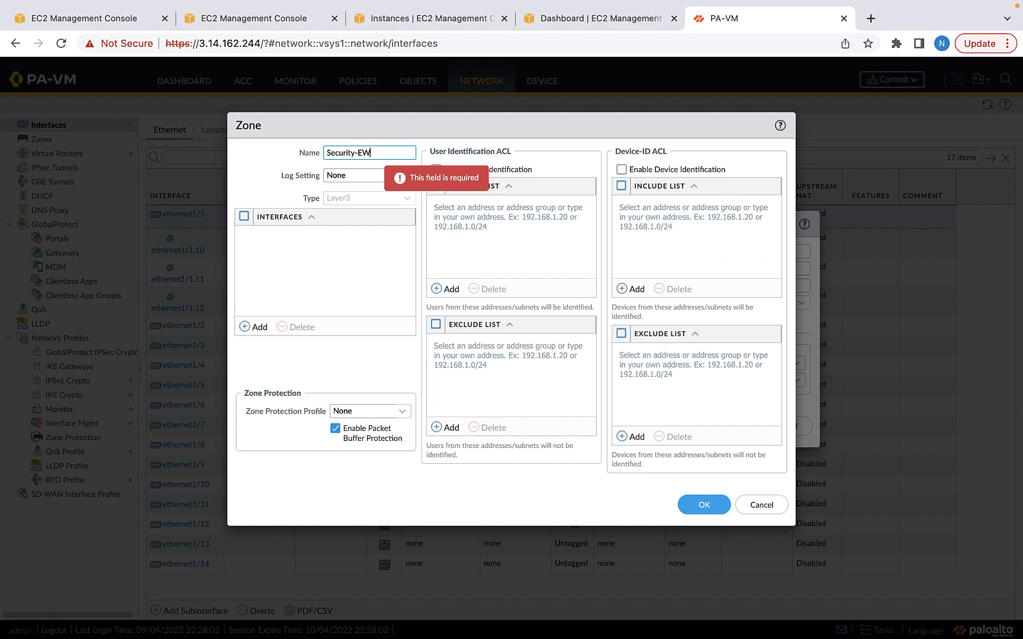
pyautogui.click(723, 506)
pyautogui.click(387, 322)
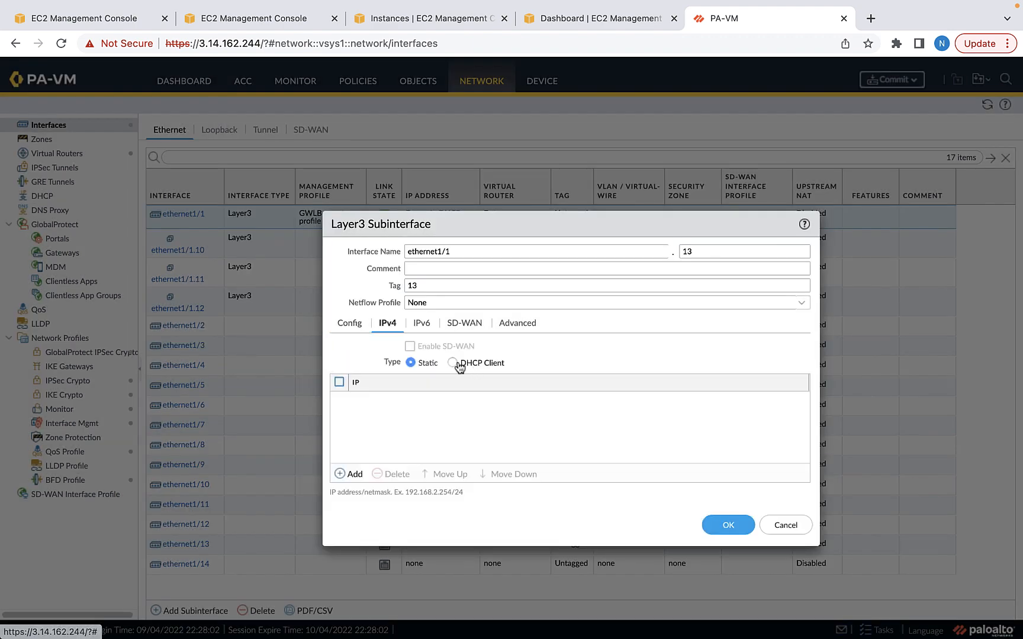
pyautogui.click(453, 363)
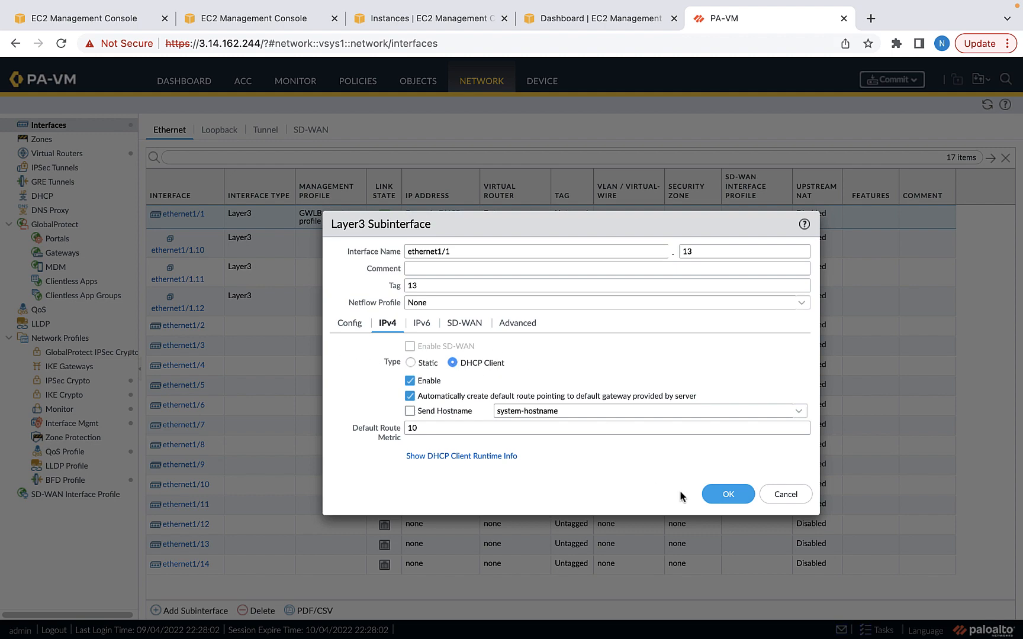
pyautogui.click(728, 495)
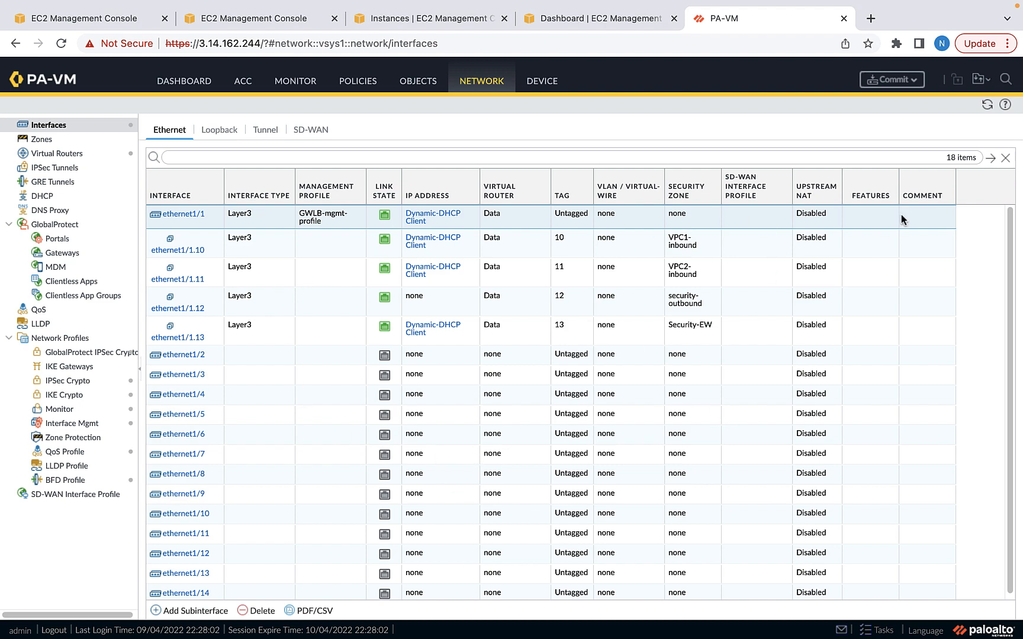
# Commit the pending PA-VM configuration changes
pyautogui.click(919, 84)
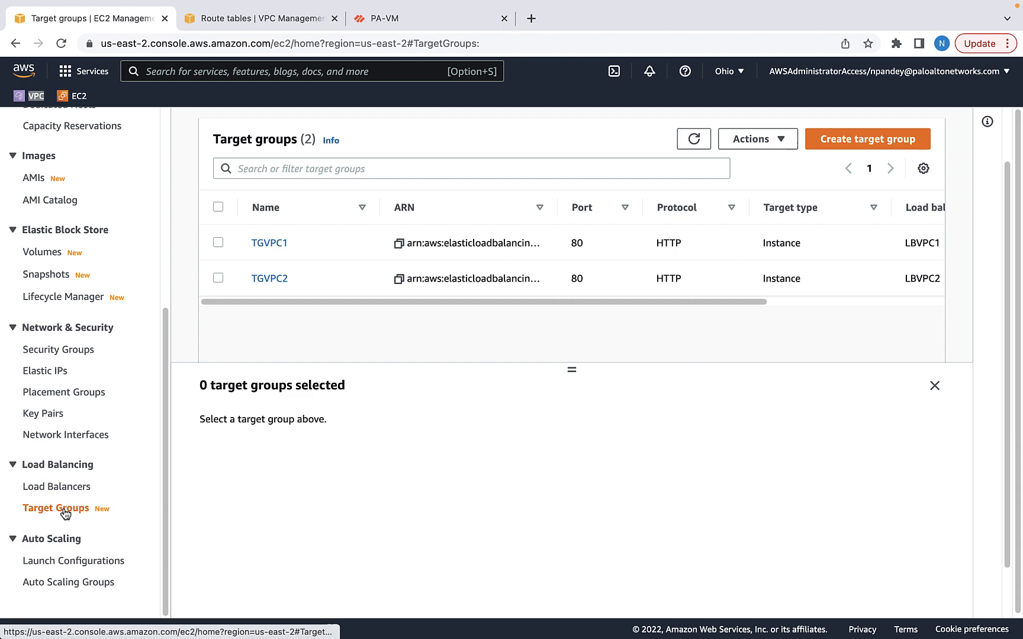
# Define target group FW-TG using GENEVE on port 6081 in Security-VPC
pyautogui.click(887, 142)
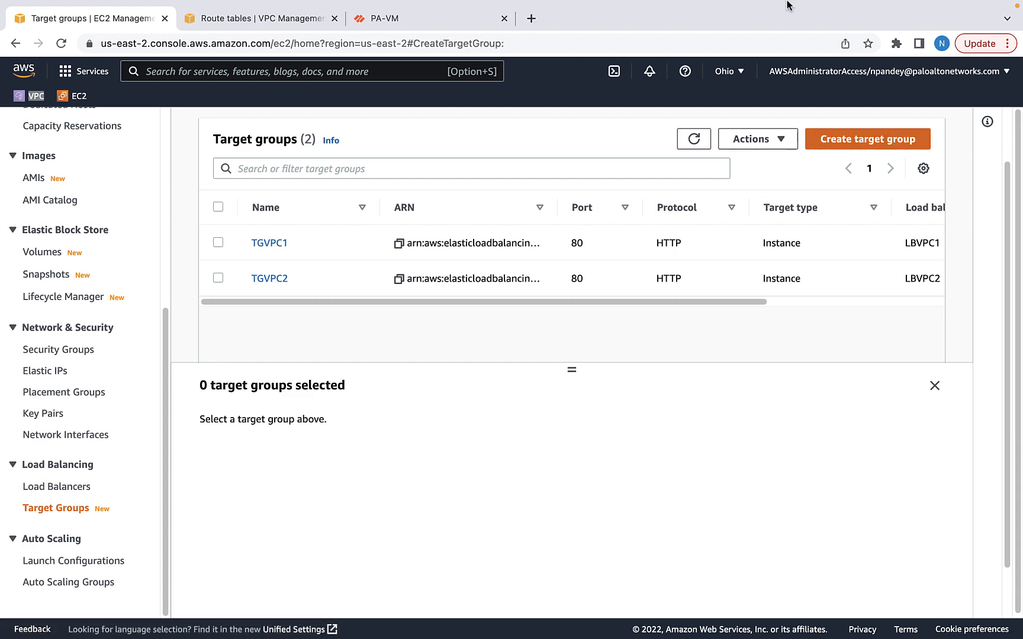
pyautogui.scroll(-6, 299, 408)
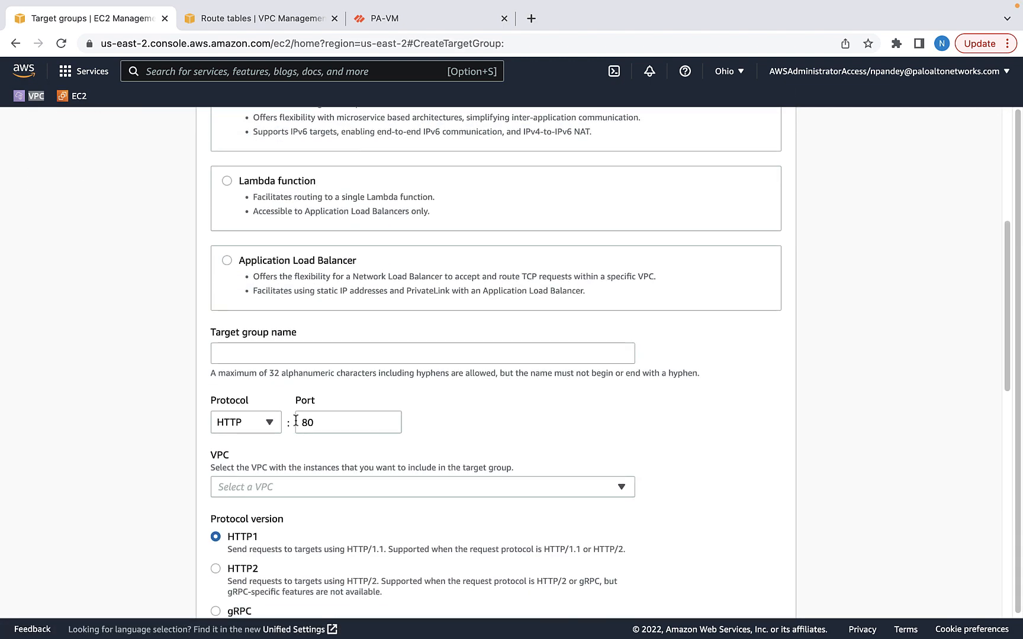
pyautogui.click(297, 331)
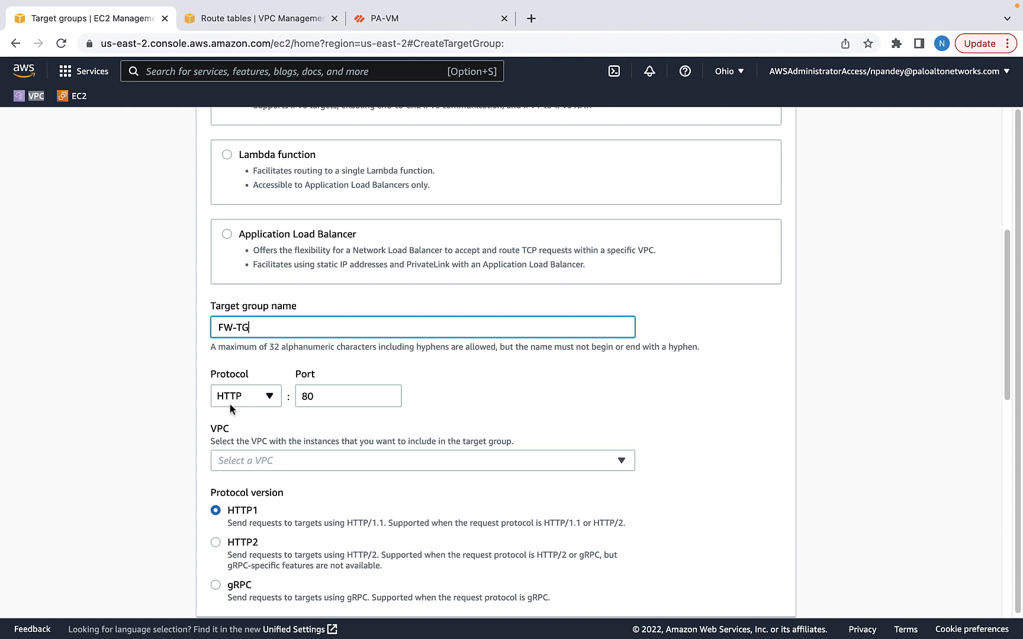
pyautogui.click(269, 398)
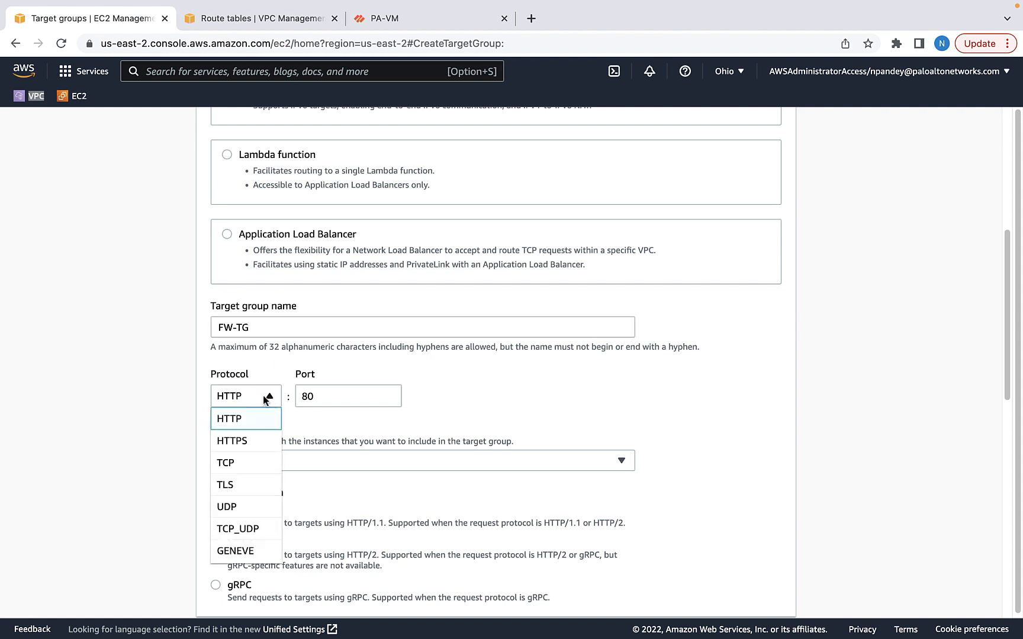
pyautogui.click(240, 549)
pyautogui.click(264, 462)
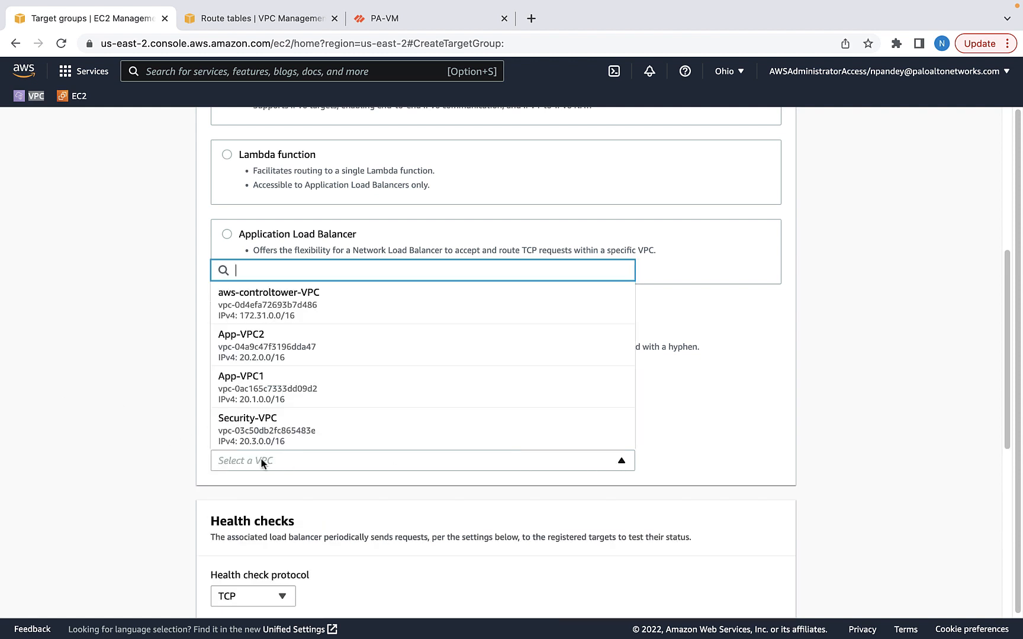
pyautogui.click(237, 436)
pyautogui.scroll(-5, 415, 549)
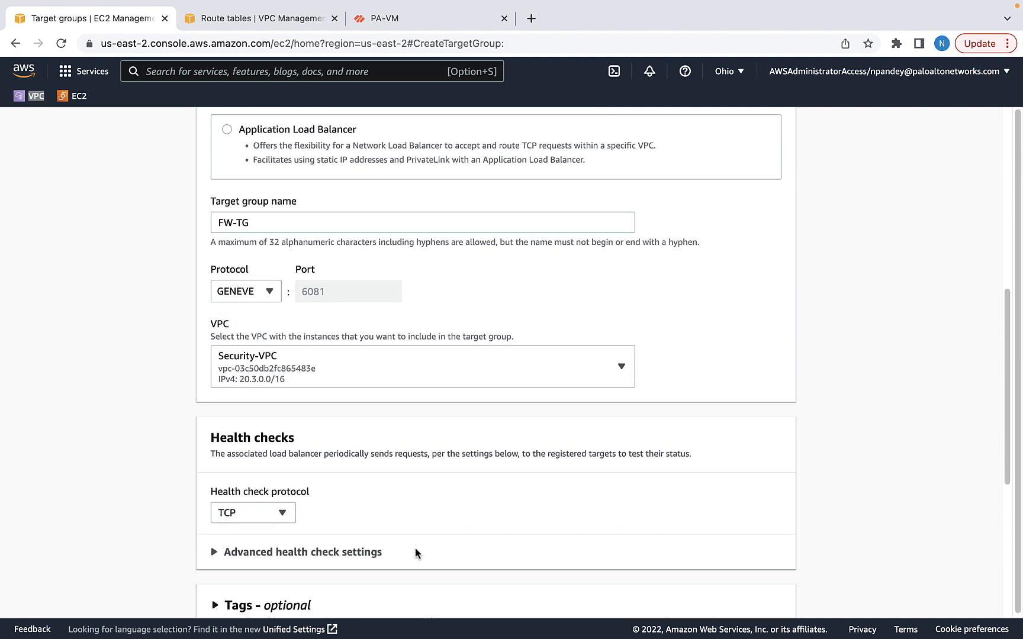
pyautogui.scroll(-3, 426, 557)
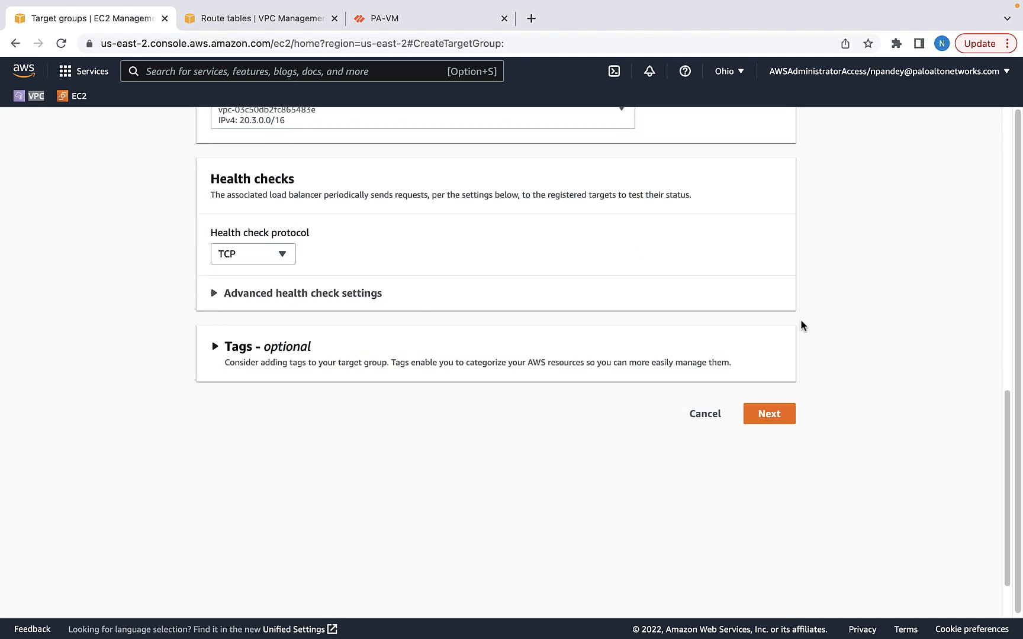
# Register the FW-VM instance as a target and create FW-TG
pyautogui.click(768, 413)
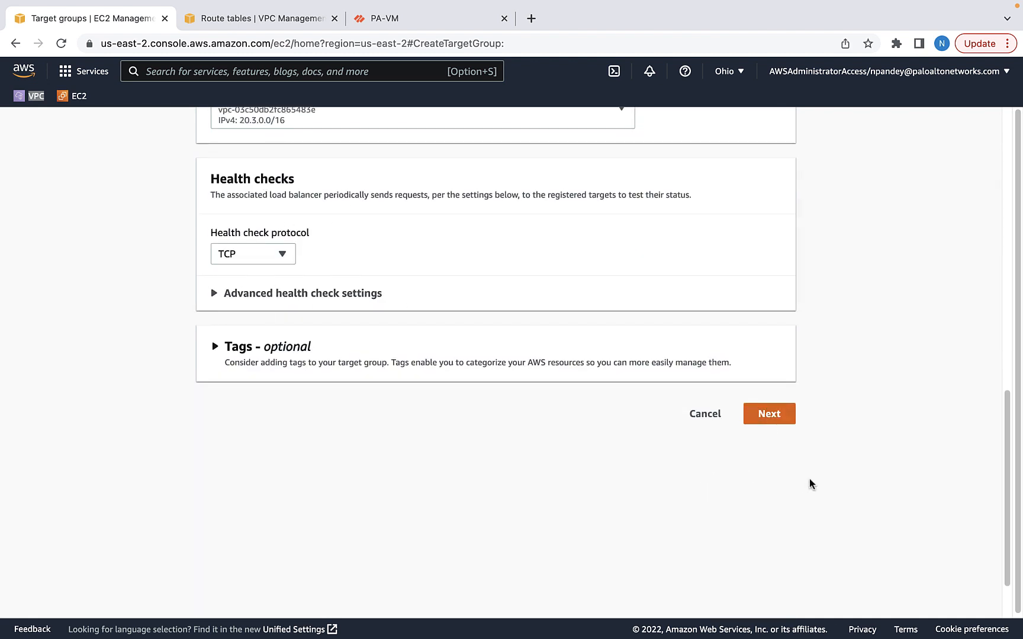
pyautogui.click(221, 250)
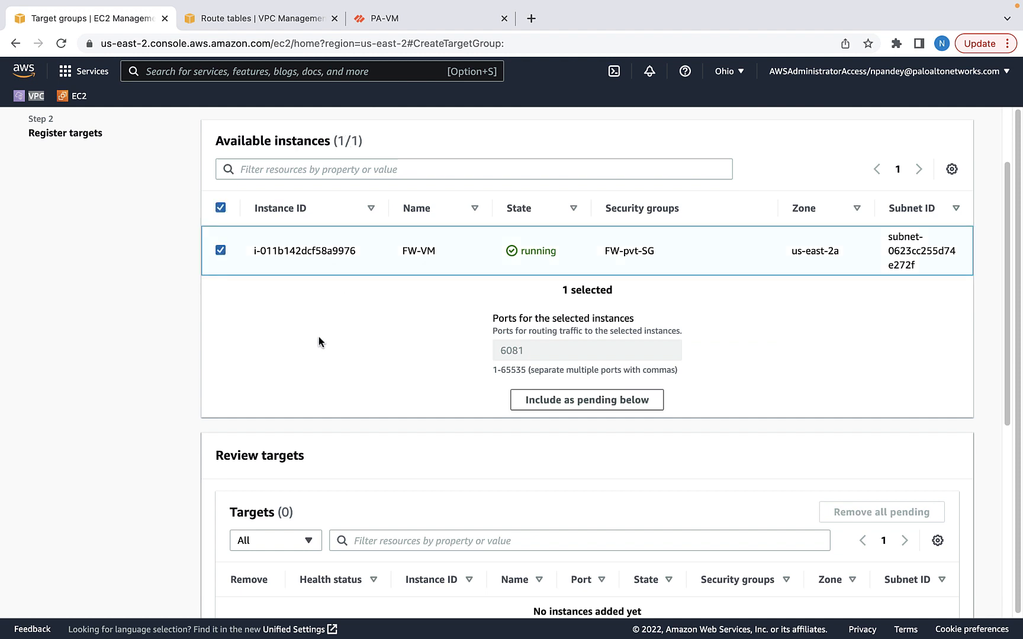
pyautogui.click(587, 400)
pyautogui.scroll(-3, 587, 400)
pyautogui.click(941, 536)
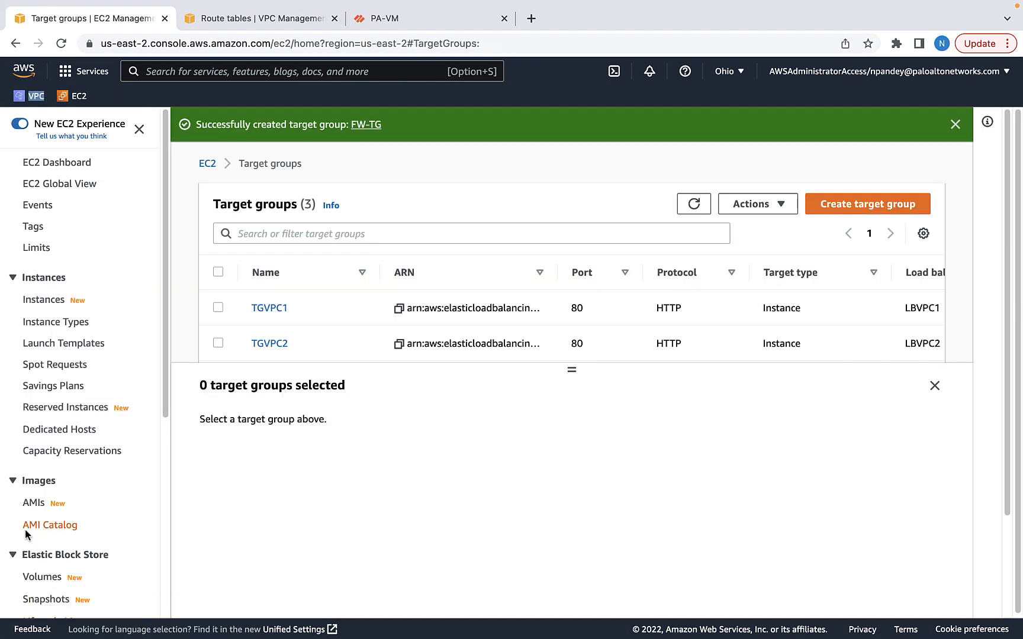
pyautogui.scroll(-5, 78, 558)
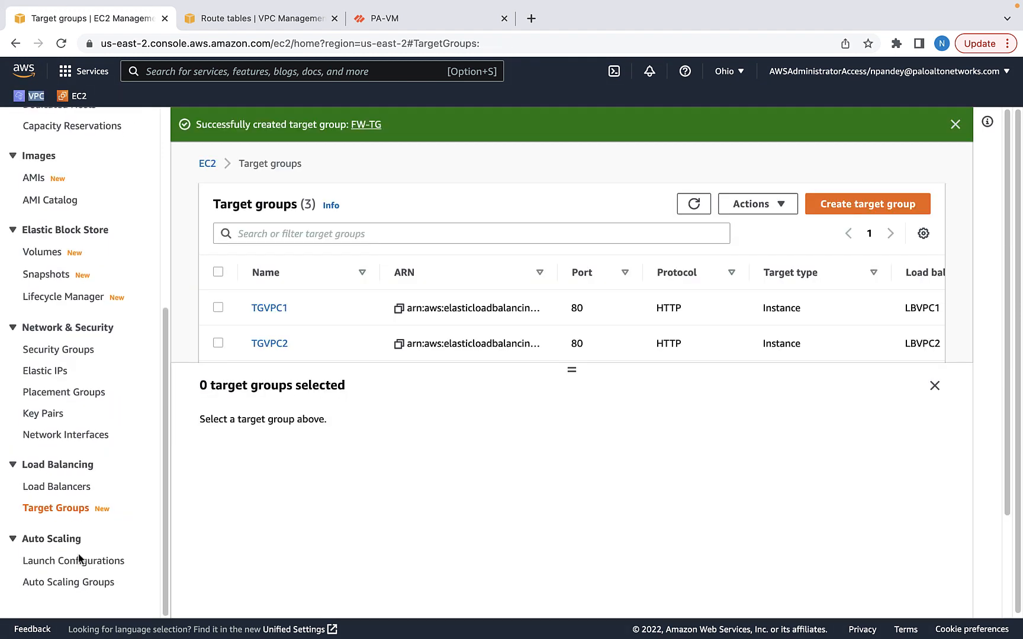
pyautogui.click(76, 488)
# Start a Gateway Load Balancer named GWLB-security in Security-VPC
pyautogui.click(239, 132)
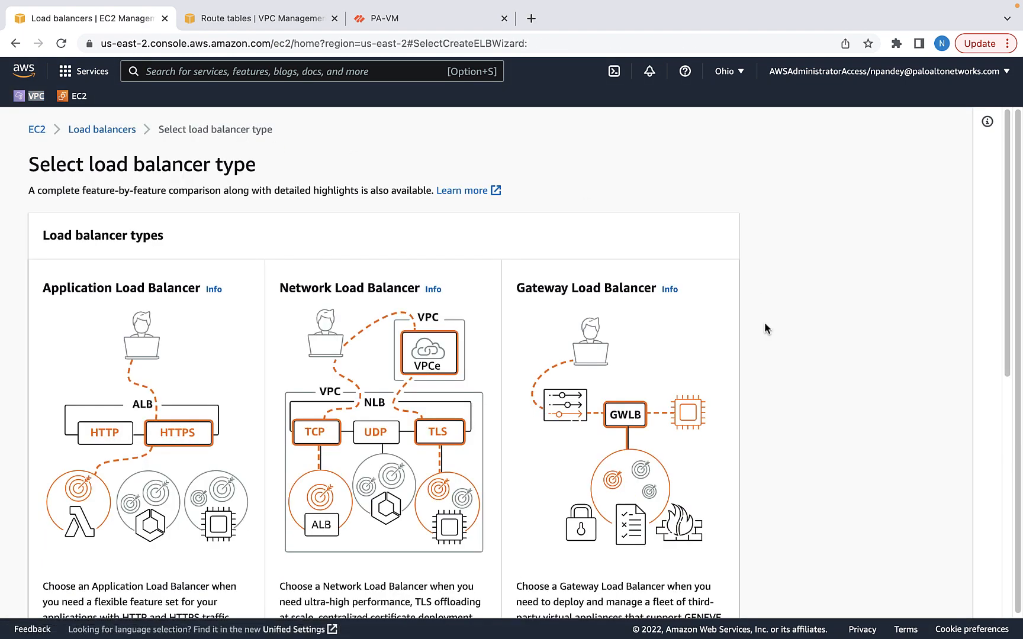
pyautogui.scroll(-7, 635, 432)
pyautogui.click(546, 270)
pyautogui.click(95, 404)
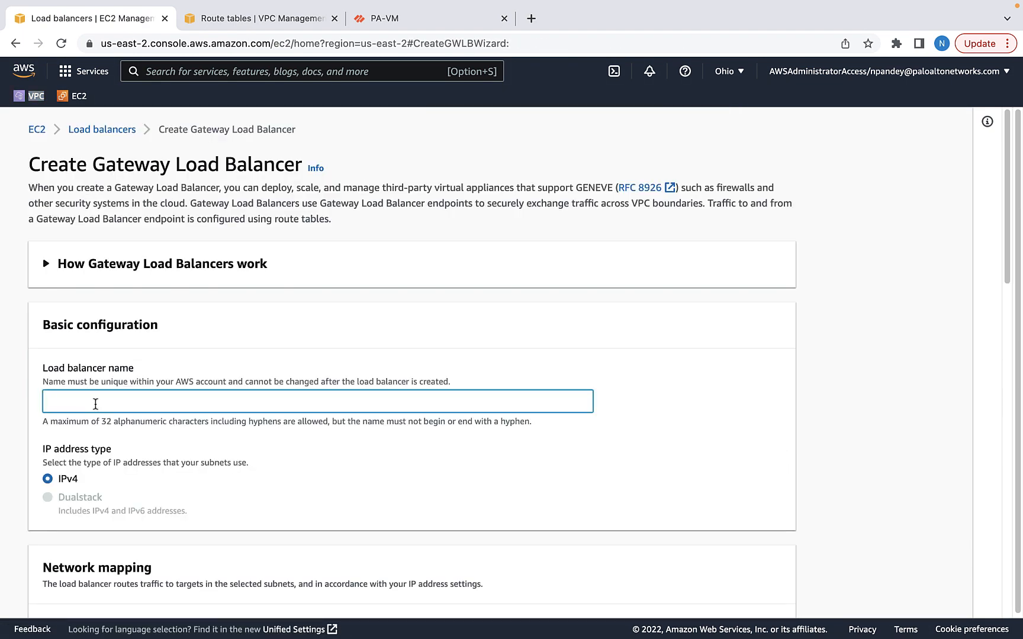
pyautogui.write('GWLB-security')
pyautogui.scroll(-4, 656, 547)
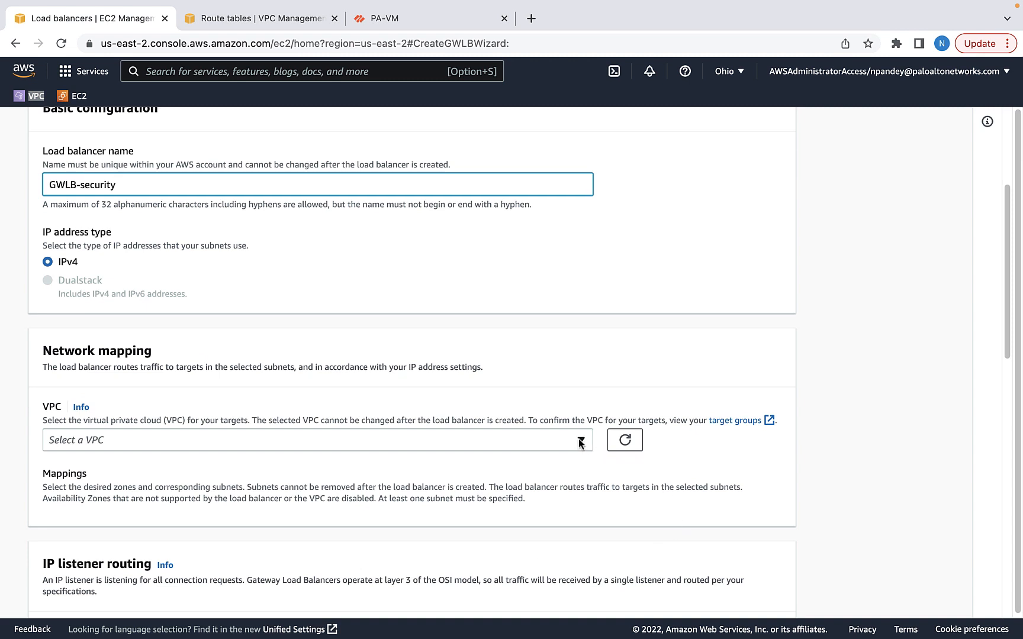
pyautogui.click(578, 439)
pyautogui.click(191, 427)
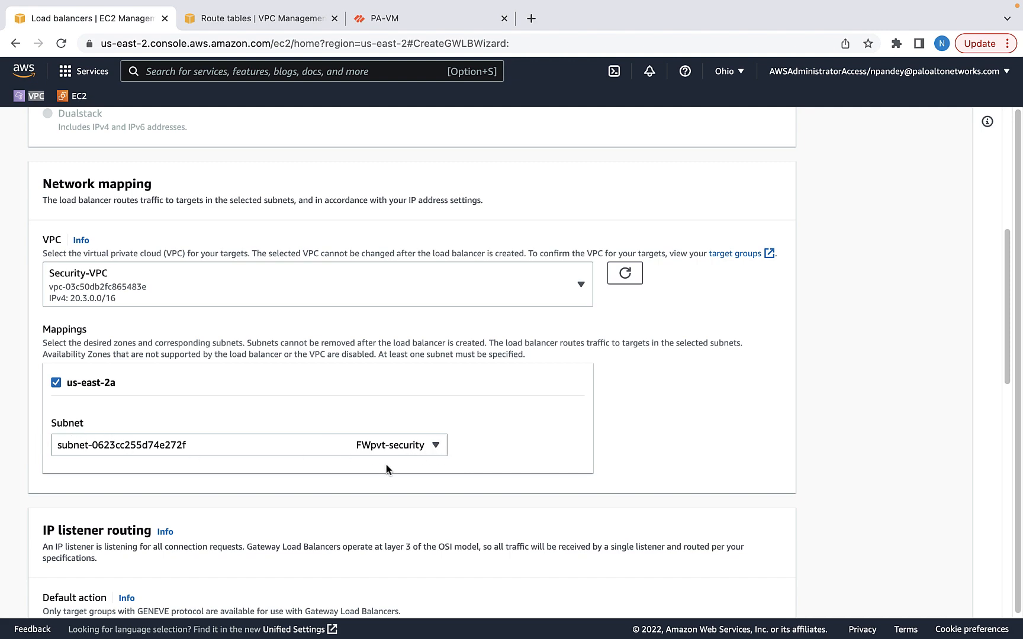
# Forward its listener traffic to FW-TG and create the load balancer
pyautogui.scroll(-4, 452, 520)
pyautogui.click(486, 413)
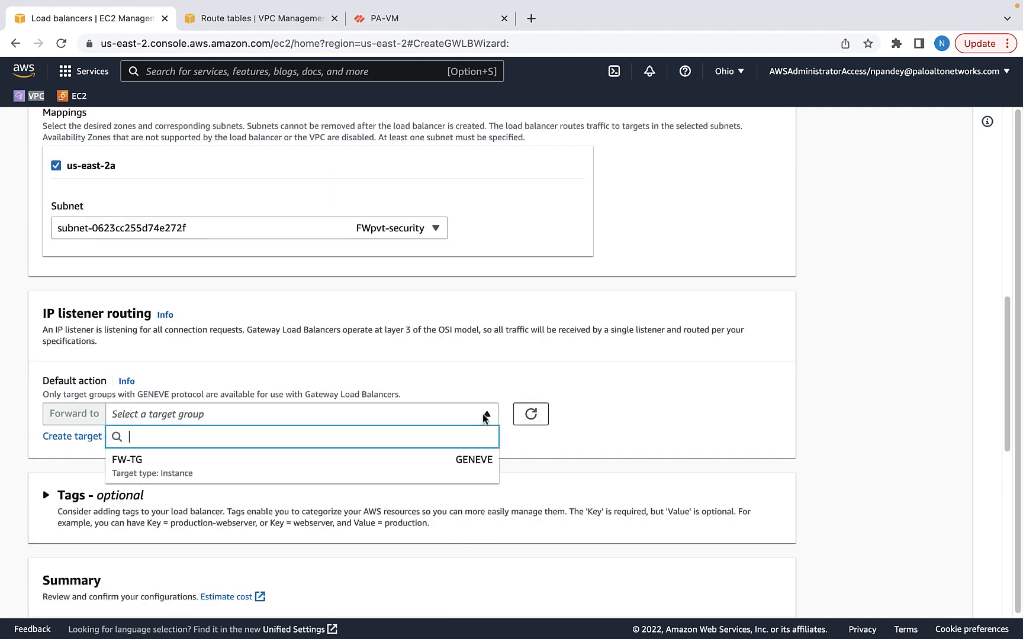
pyautogui.click(139, 467)
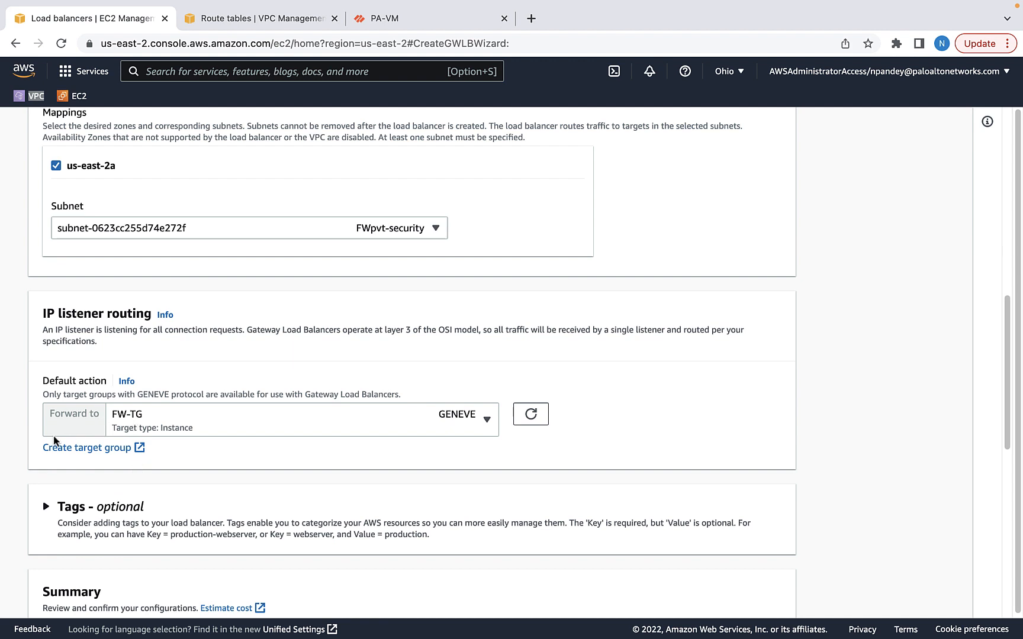
pyautogui.scroll(-5, 732, 566)
pyautogui.click(790, 544)
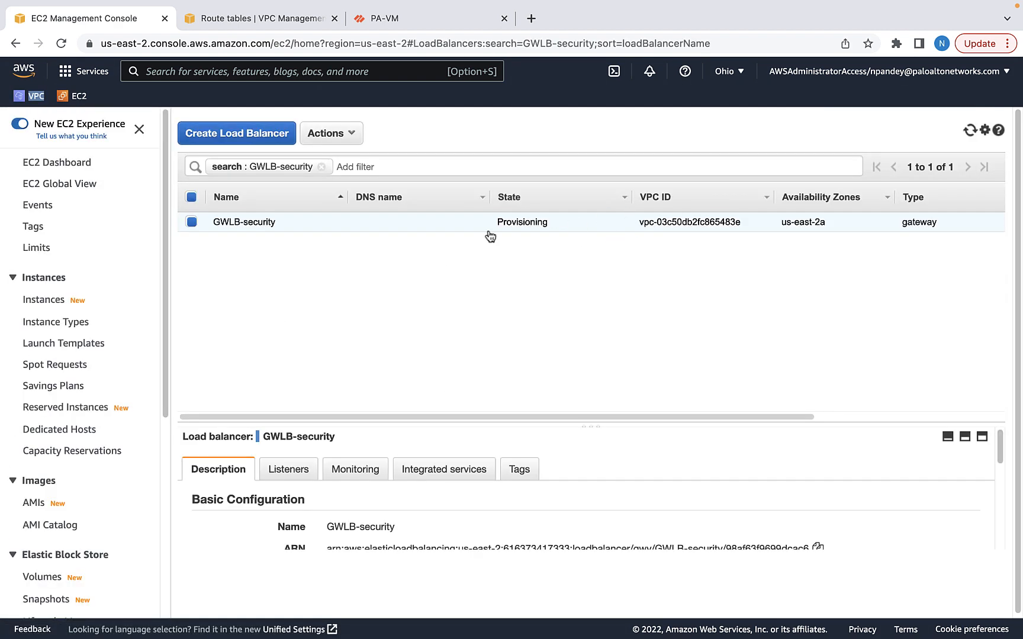
# Open the FW-TG target group and refresh its targets until FW-VM shows healthy
pyautogui.click(970, 131)
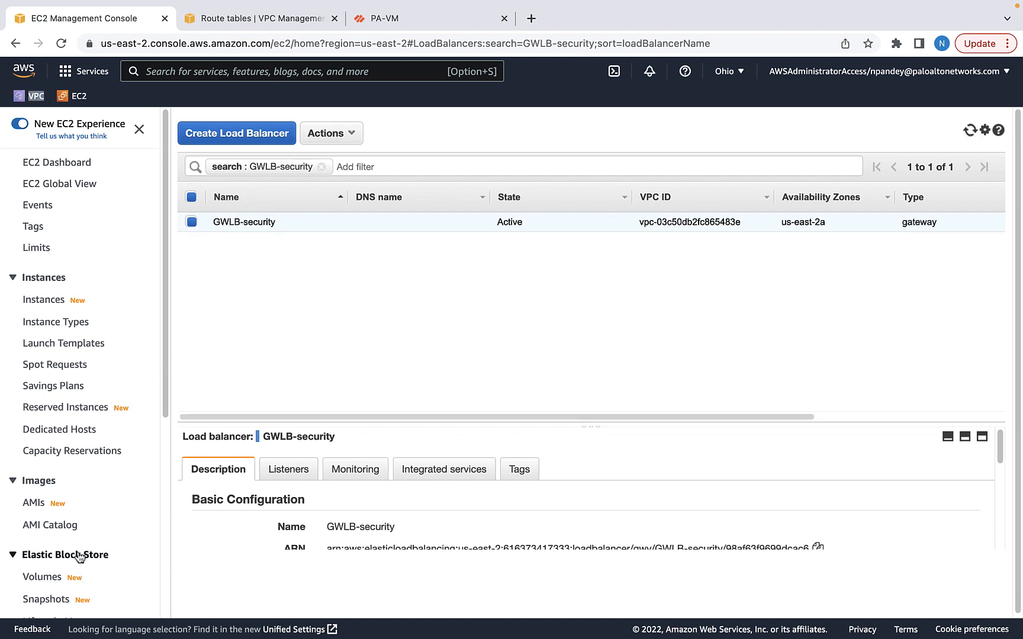
pyautogui.scroll(-5, 41, 553)
pyautogui.click(64, 585)
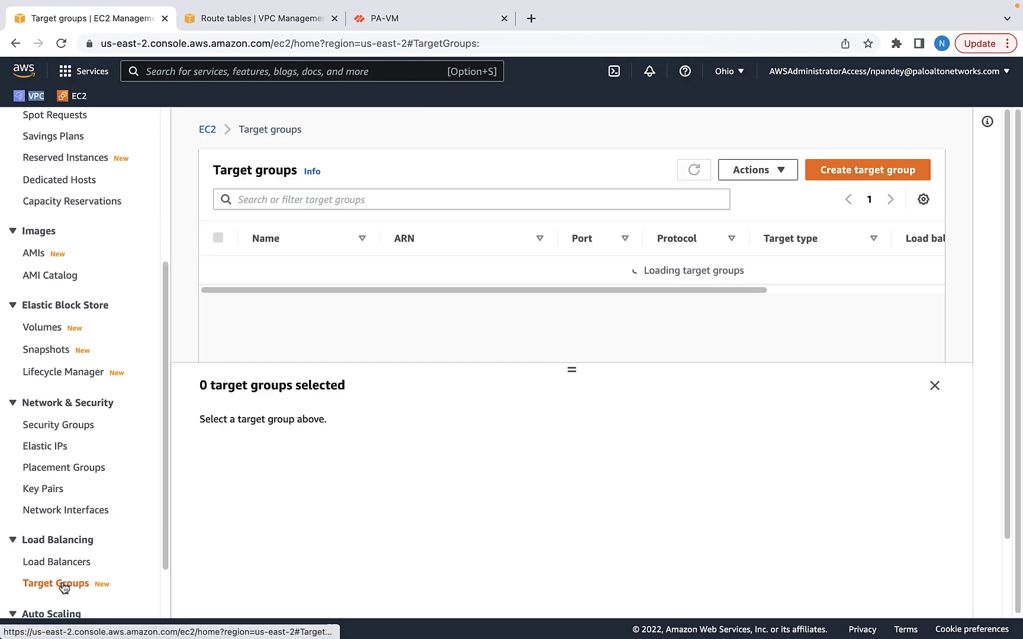
pyautogui.click(218, 342)
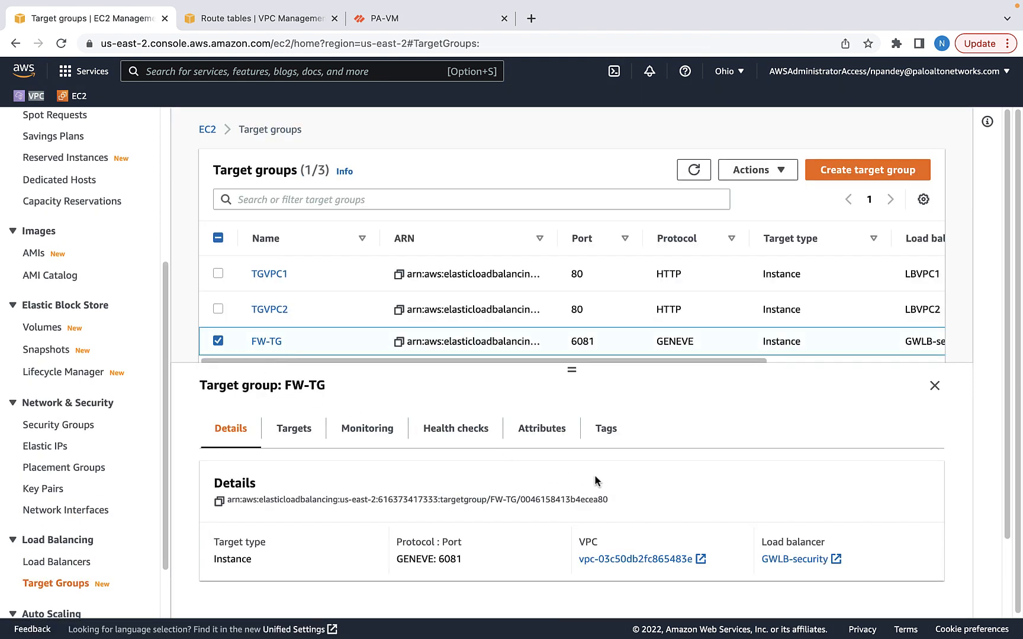
pyautogui.click(256, 343)
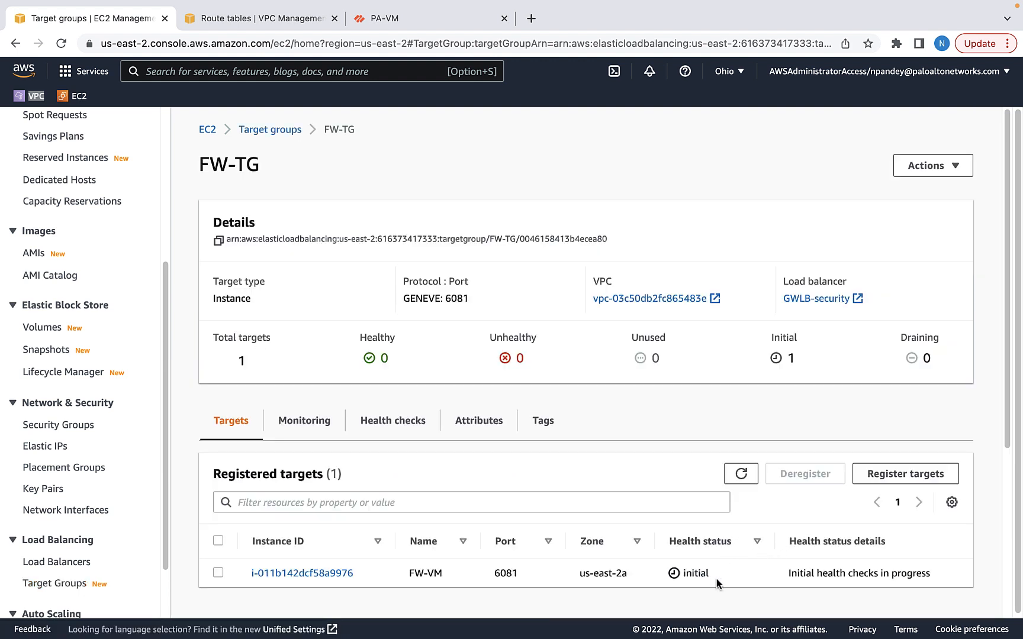
pyautogui.click(740, 477)
pyautogui.click(741, 474)
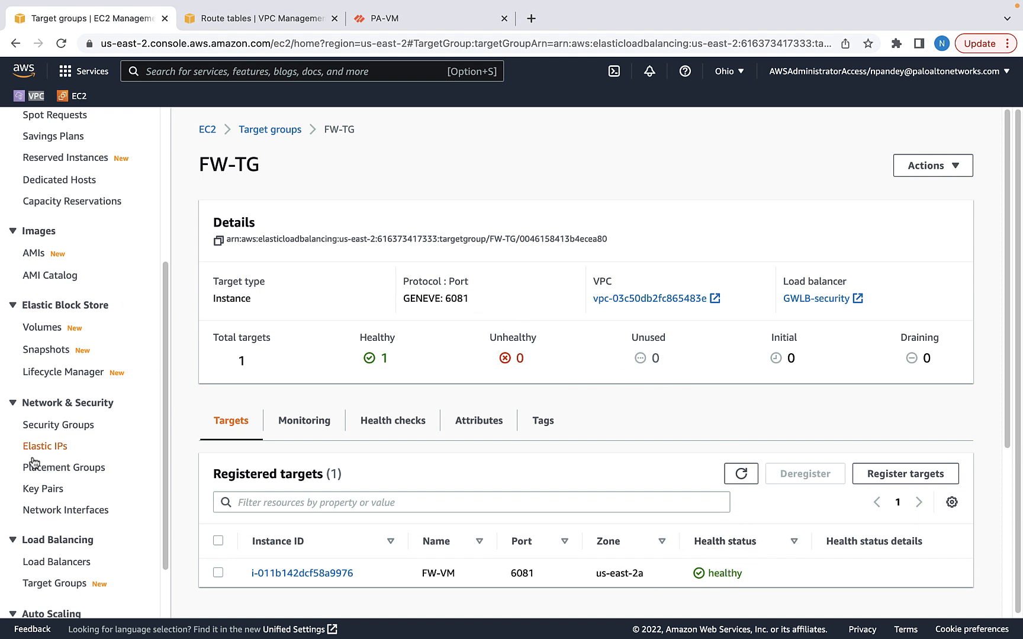
# Select the FW-pvt-SG network interface and open its Change source/dest. check setting
pyautogui.click(64, 512)
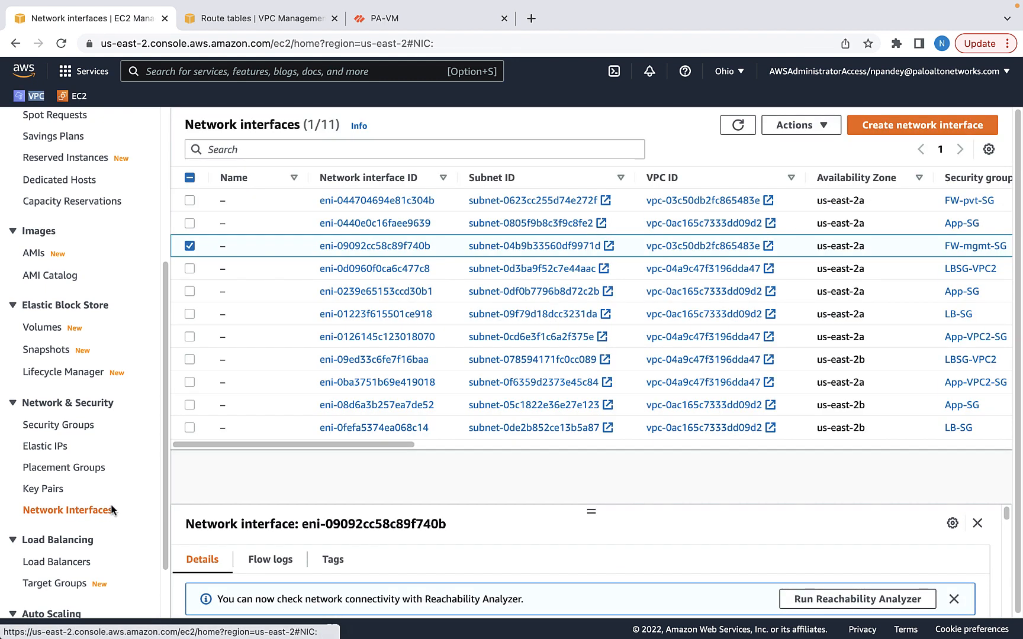
pyautogui.click(188, 247)
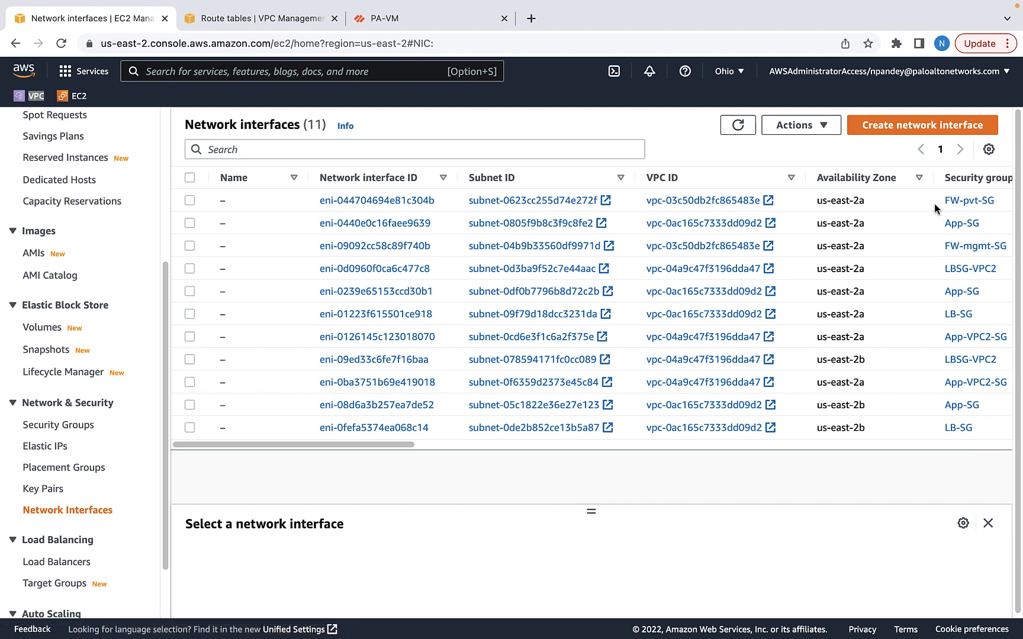
pyautogui.click(189, 199)
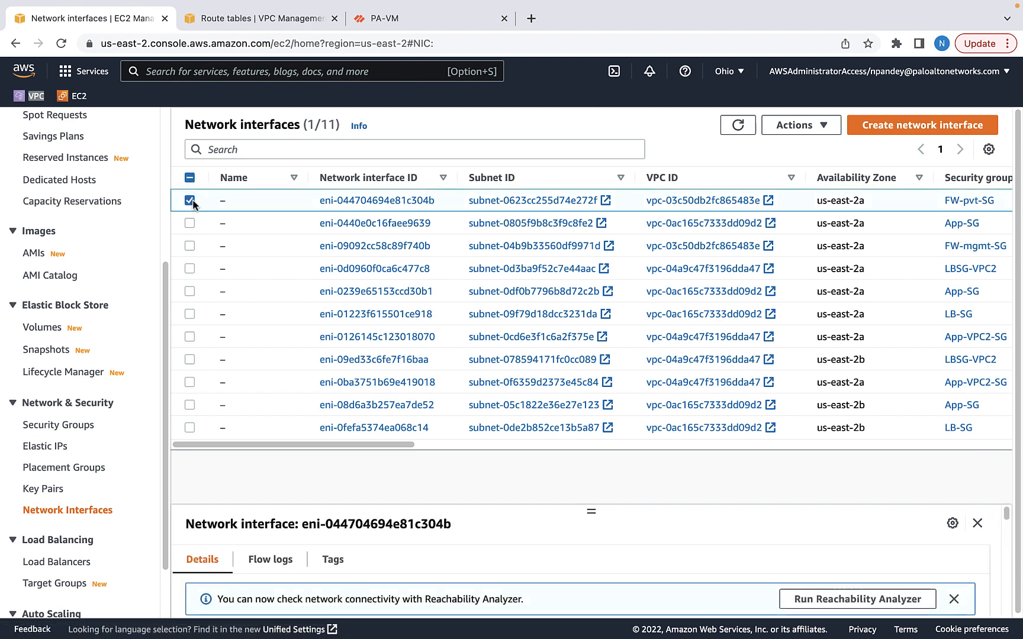
pyautogui.click(830, 127)
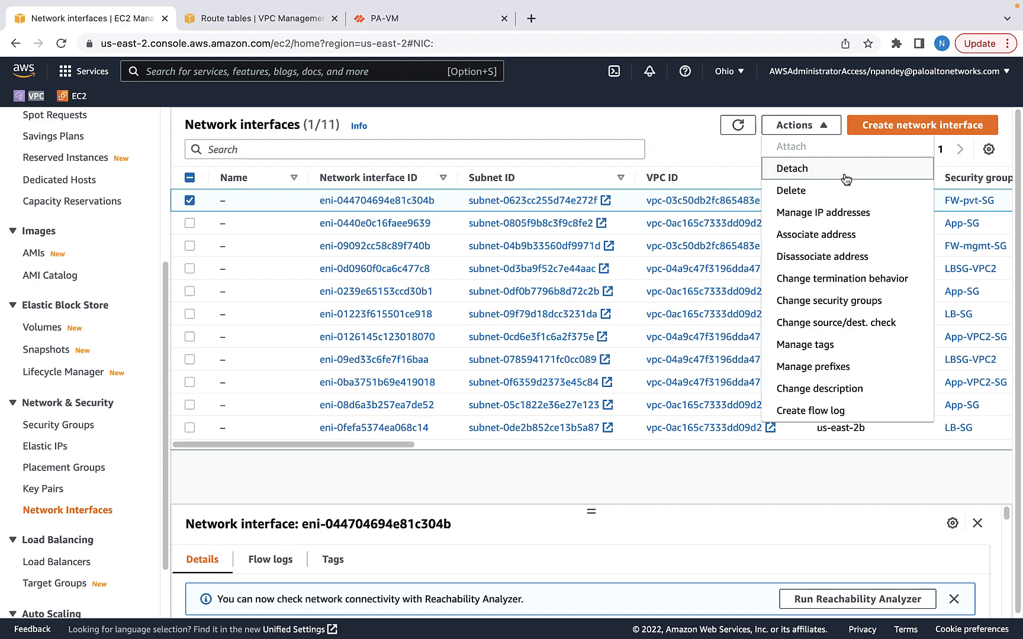
pyautogui.click(826, 324)
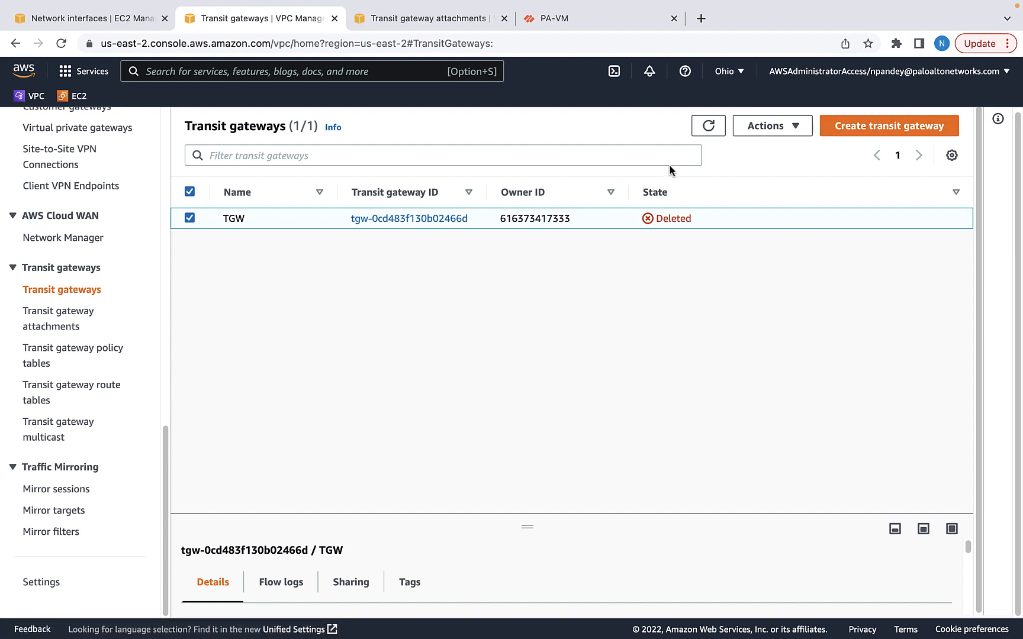
# Create transit gateway TGW with Auto accept shared attachments enabled
pyautogui.click(869, 128)
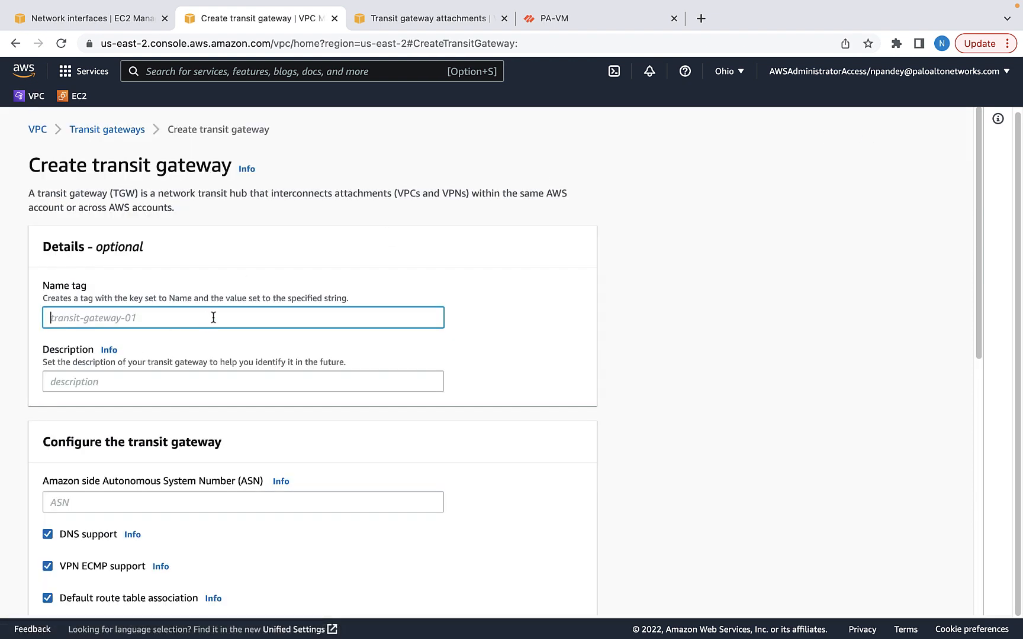
pyautogui.write('TGW')
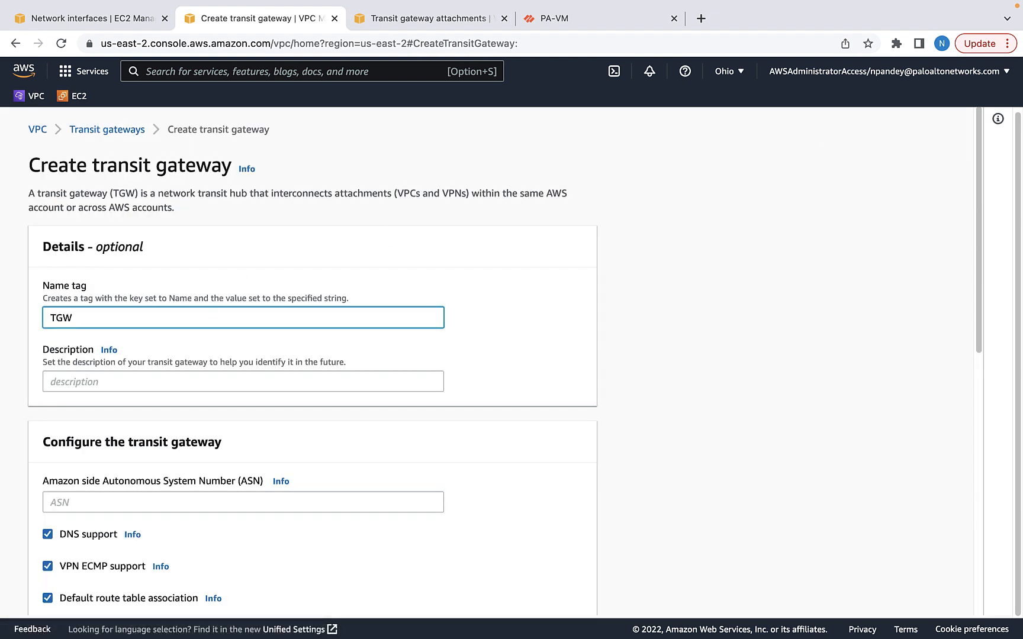
pyautogui.scroll(-5, 258, 467)
pyautogui.click(351, 264)
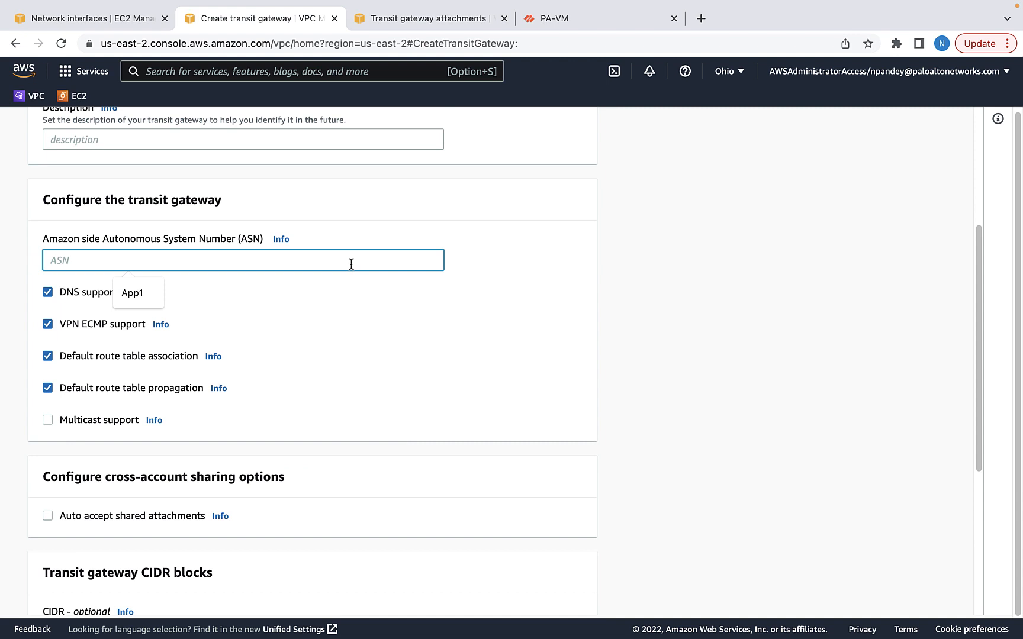
pyautogui.scroll(-4, 891, 248)
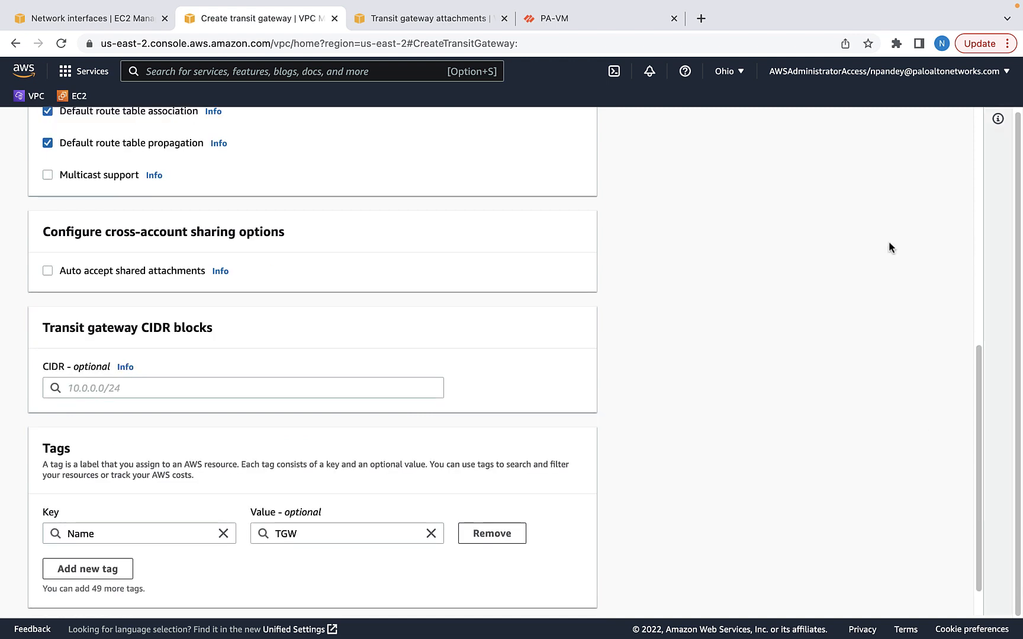
pyautogui.click(48, 272)
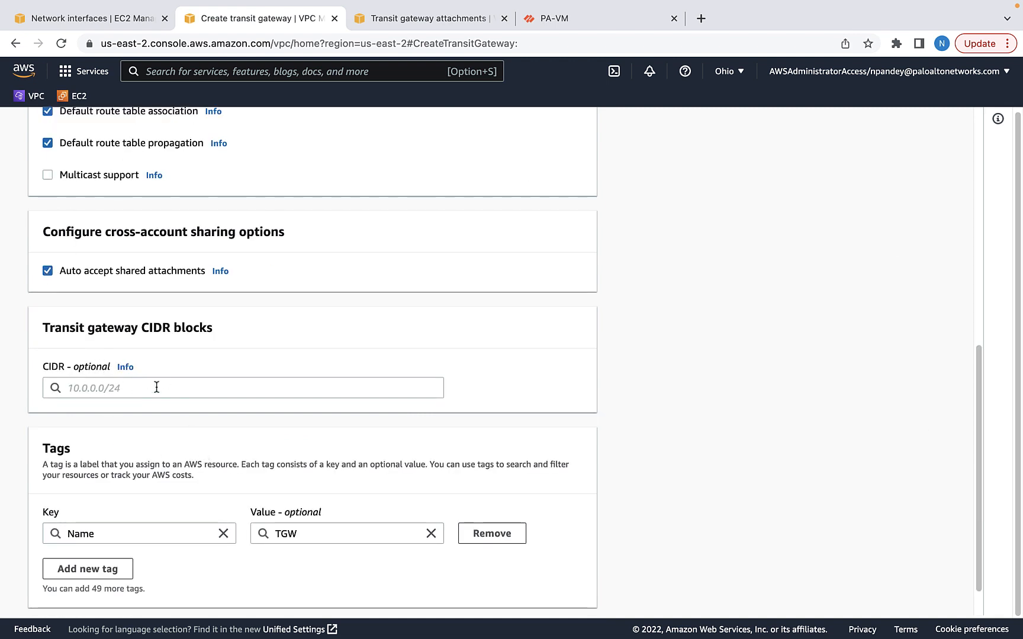
pyautogui.scroll(-1, 326, 452)
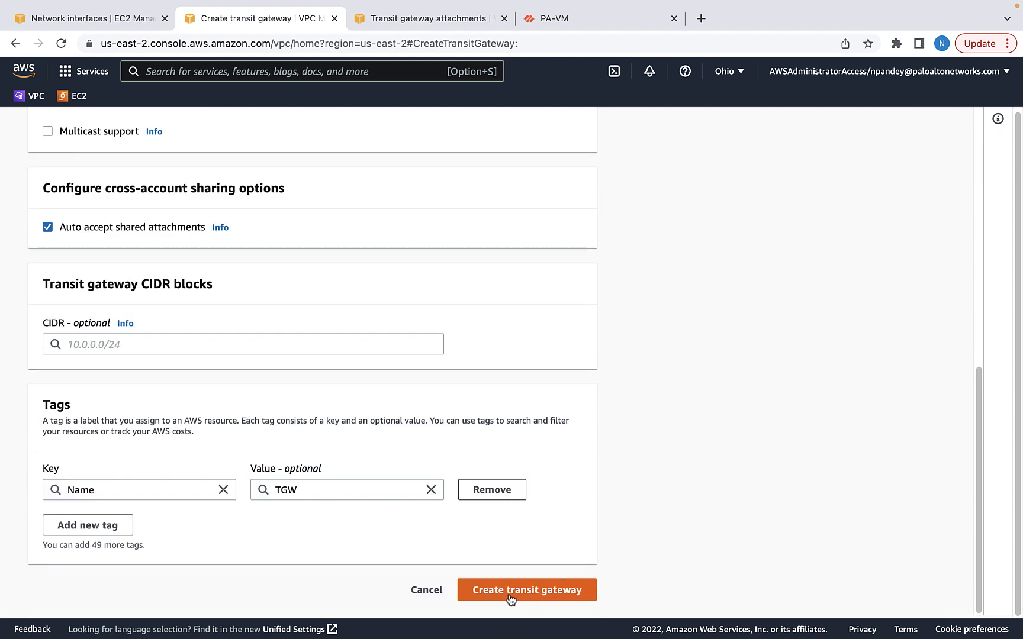
pyautogui.click(511, 592)
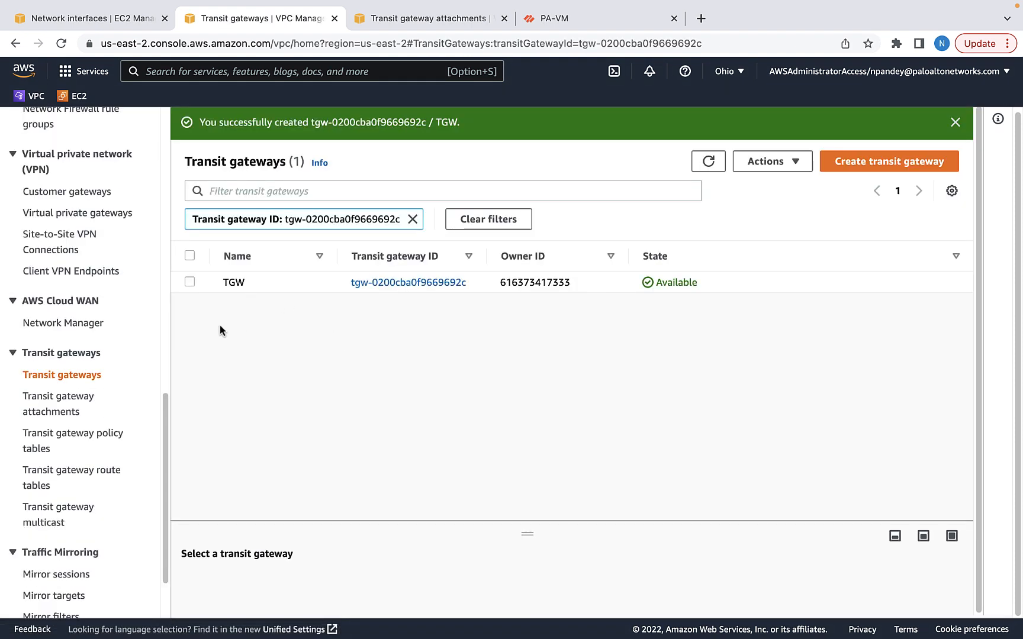
# Create attachment TGWeni-VPC1 from TGW to App-VPC1 through its us-east-2a TGWeni-VPC1 subnet
pyautogui.click(56, 406)
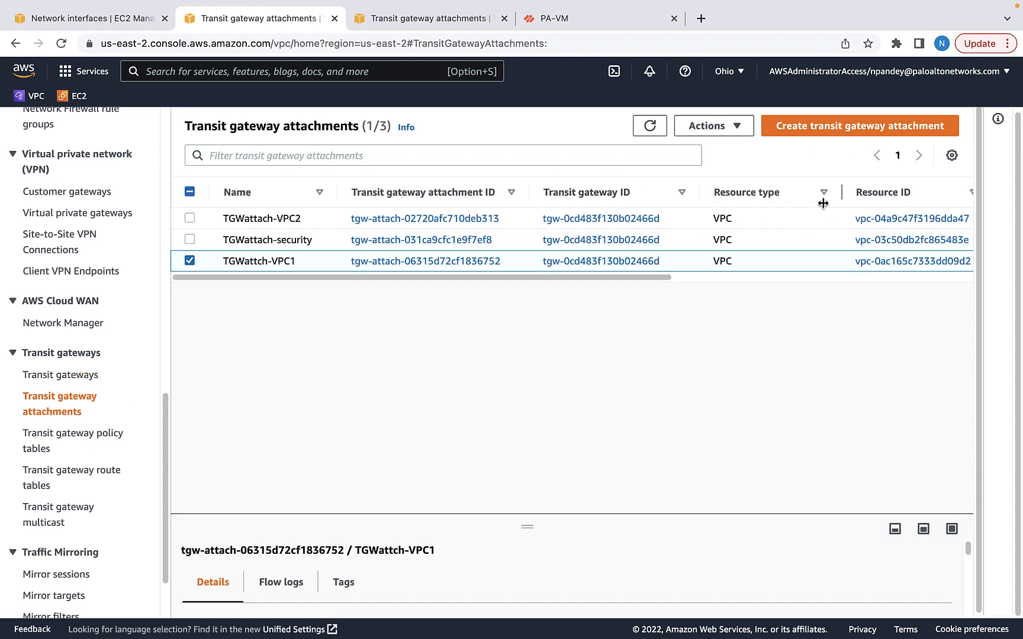
pyautogui.click(826, 132)
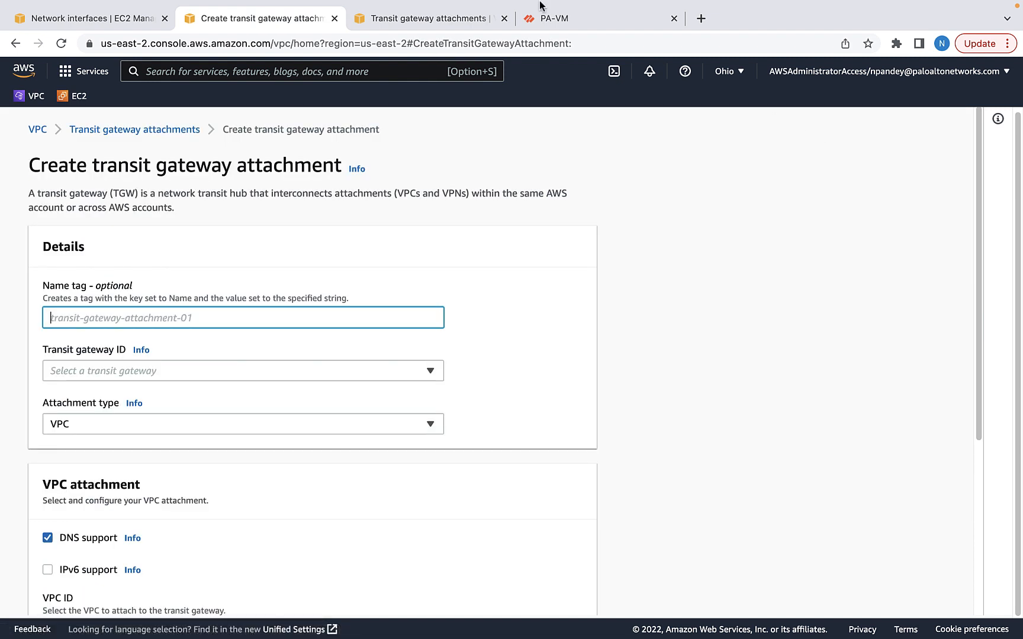
pyautogui.write('TGWeni-VPC1')
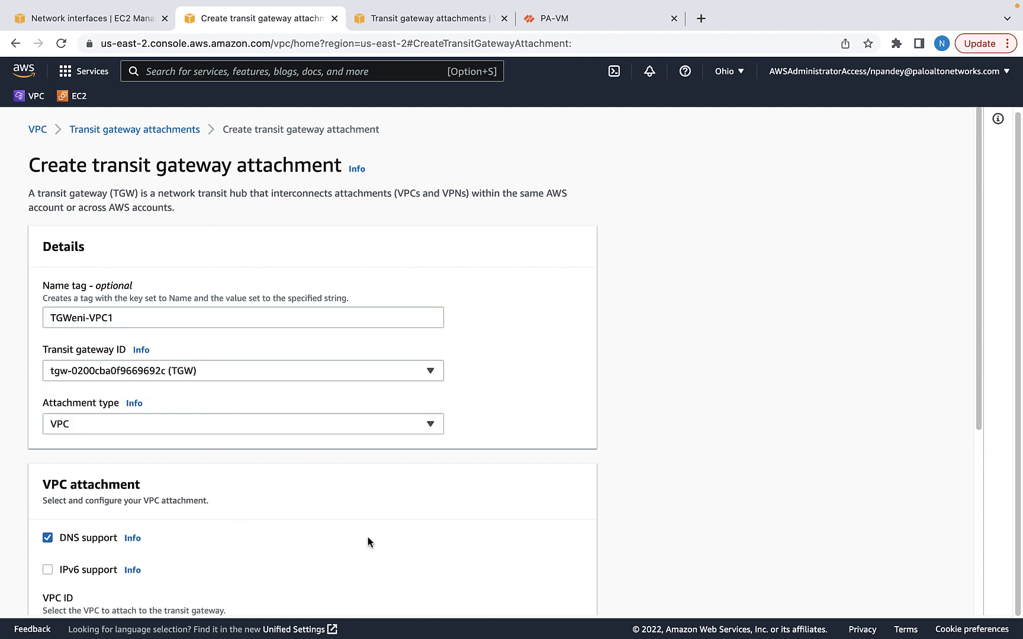
pyautogui.scroll(-4, 399, 560)
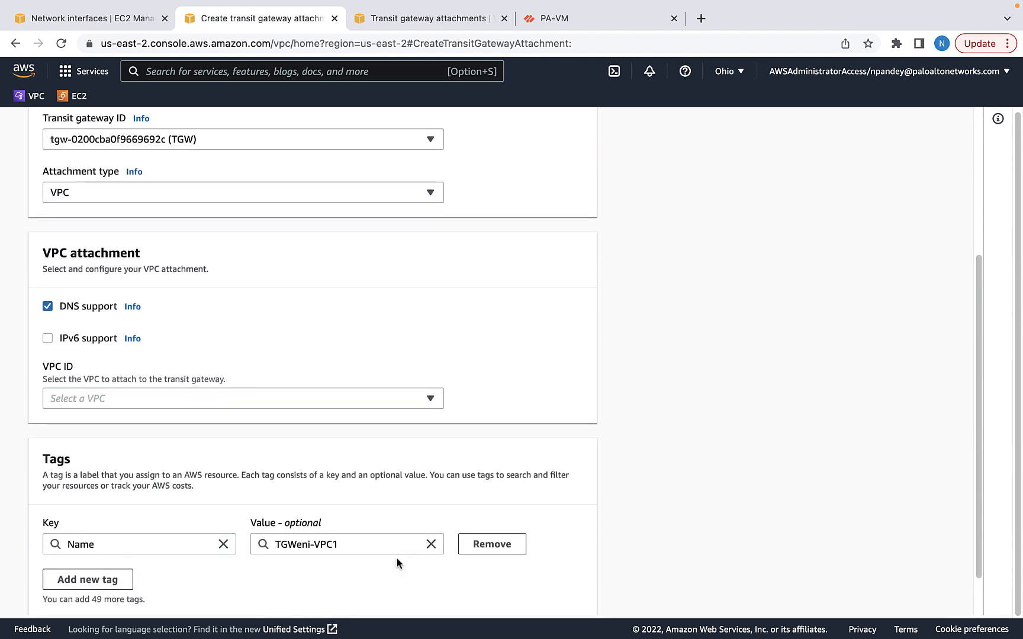
pyautogui.click(257, 400)
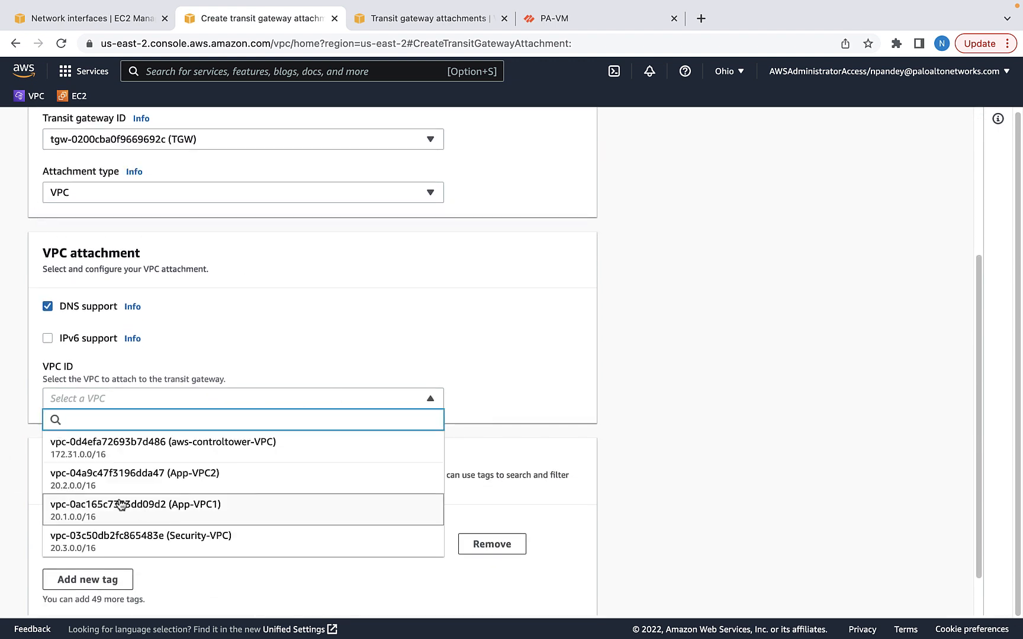
pyautogui.click(213, 506)
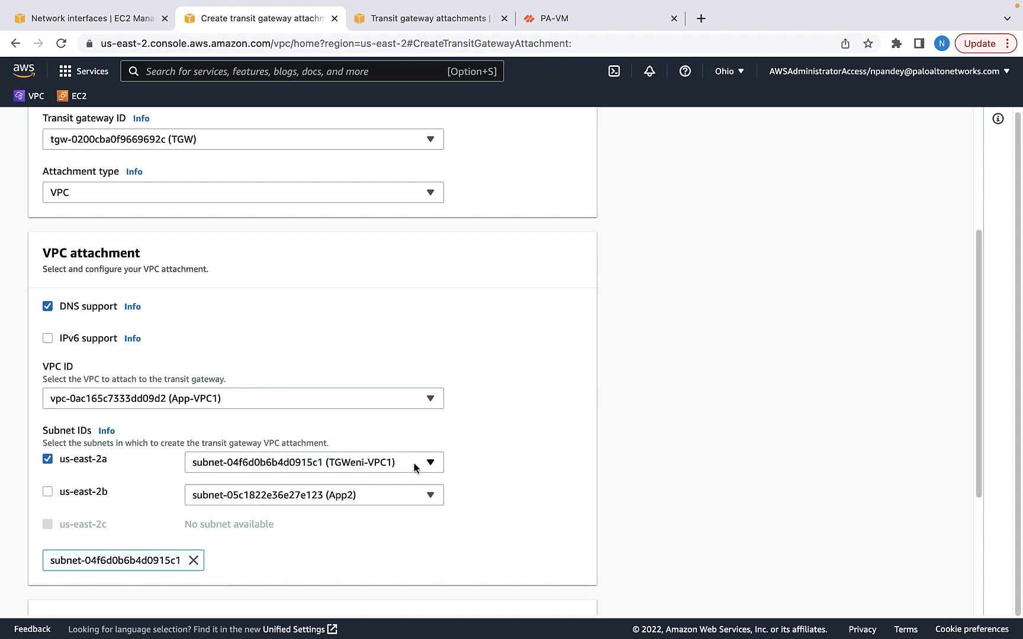
pyautogui.click(413, 466)
pyautogui.click(314, 417)
pyautogui.scroll(-5, 740, 435)
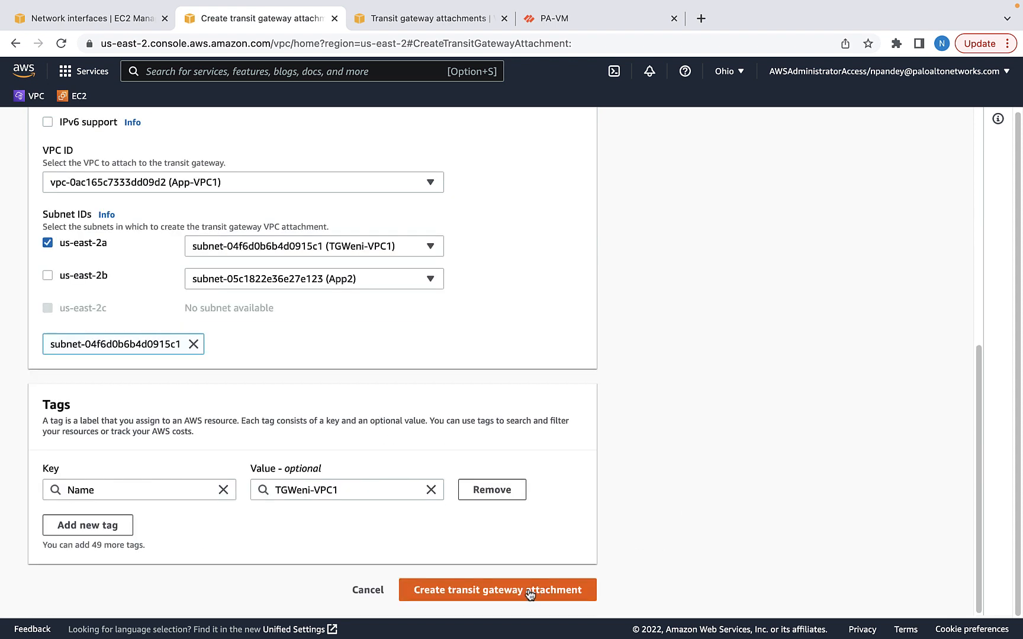
pyautogui.click(467, 594)
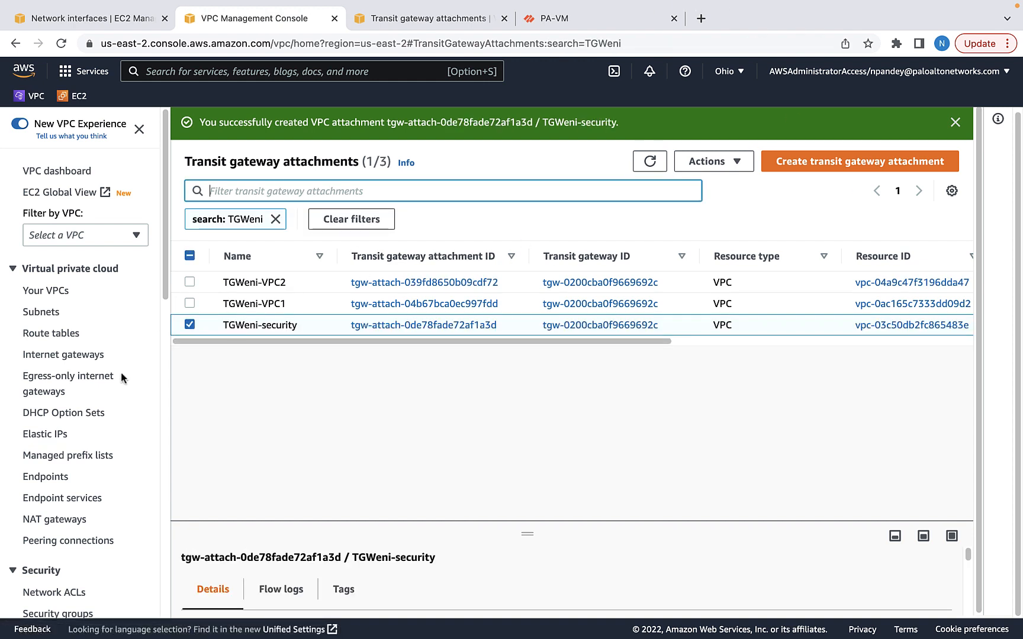
# Refresh the attachments list until TGWeni-VPC1, TGWeni-VPC2 and TGWeni-security show Available
pyautogui.click(190, 324)
pyautogui.moveTo(228, 341); pyautogui.dragTo(425, 332)
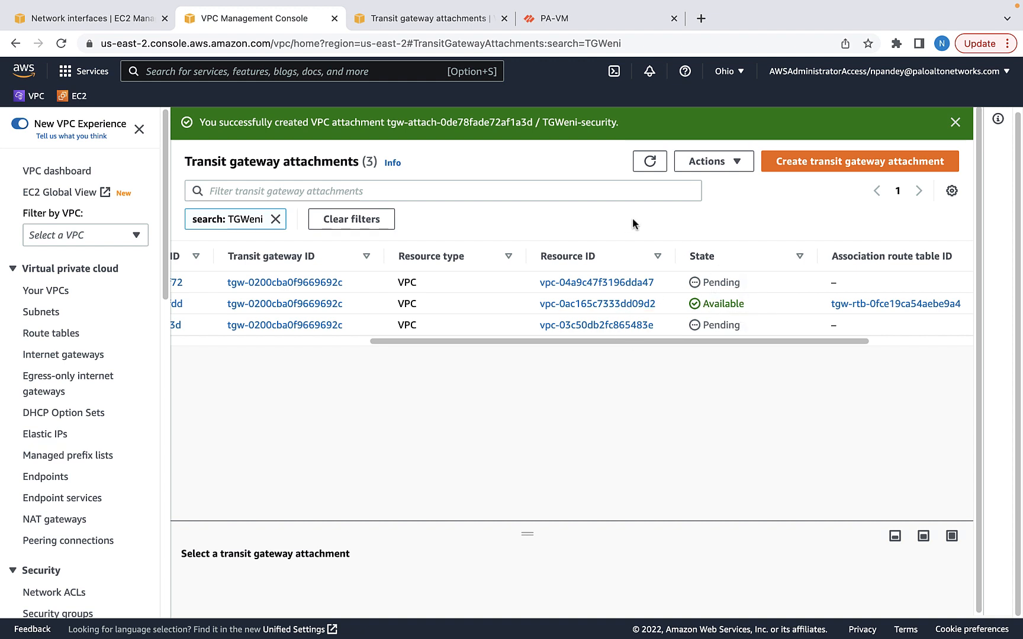
pyautogui.click(651, 162)
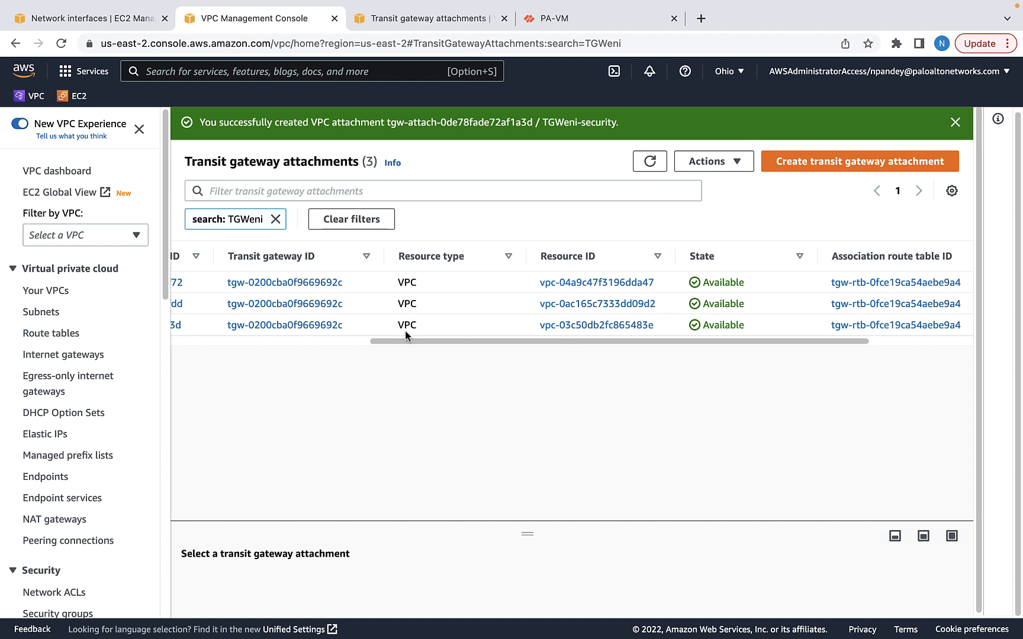
pyautogui.moveTo(430, 343); pyautogui.dragTo(176, 343)
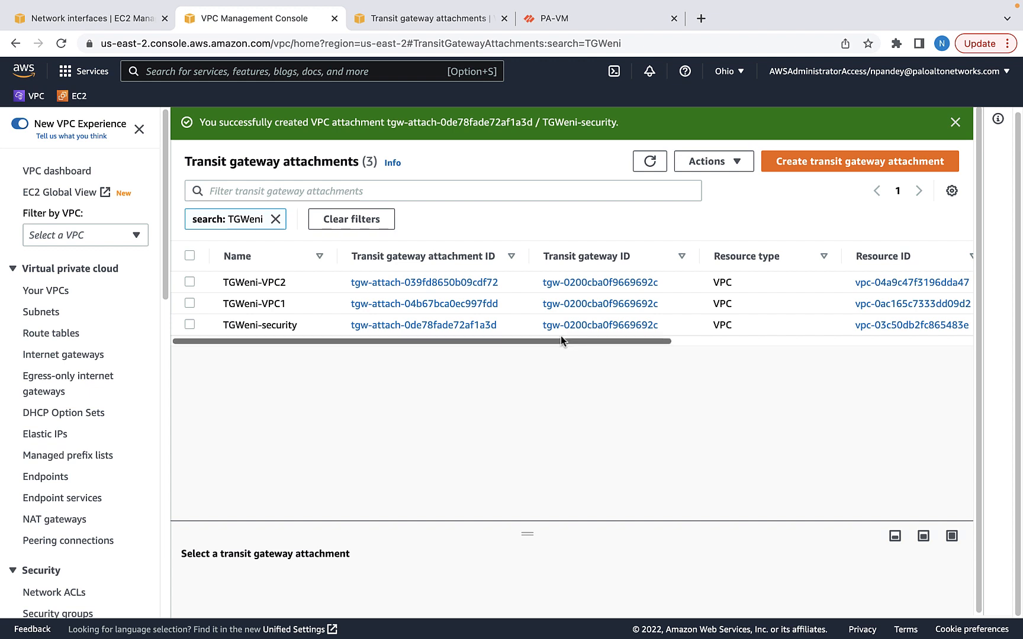
# Open CloudShell in a new browser tab and copy the TGWeni-security attachment ID
pyautogui.rightClick(619, 75)
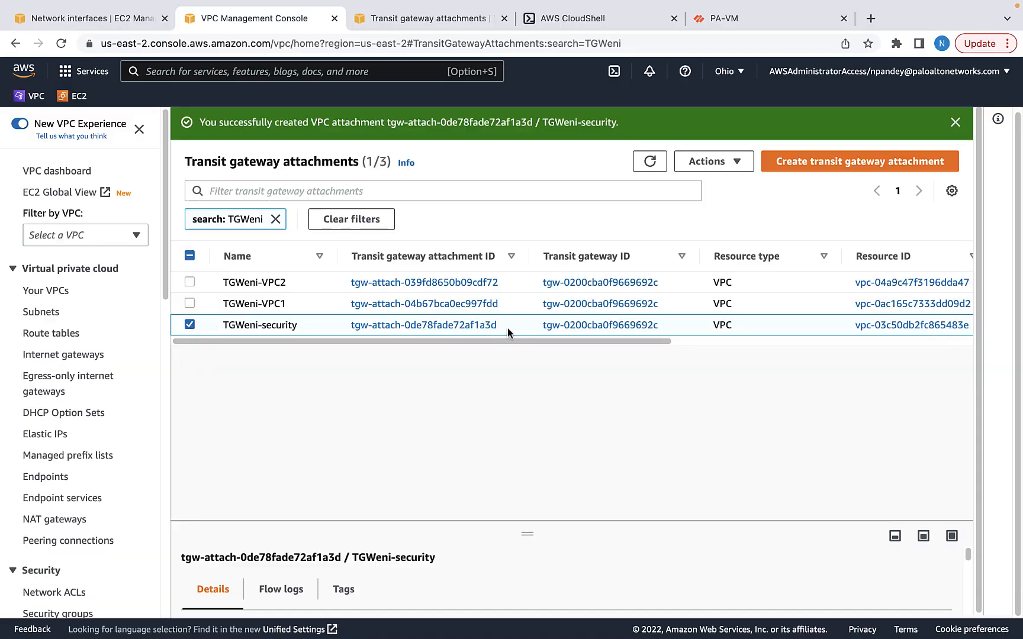
pyautogui.moveTo(504, 327); pyautogui.dragTo(368, 327)
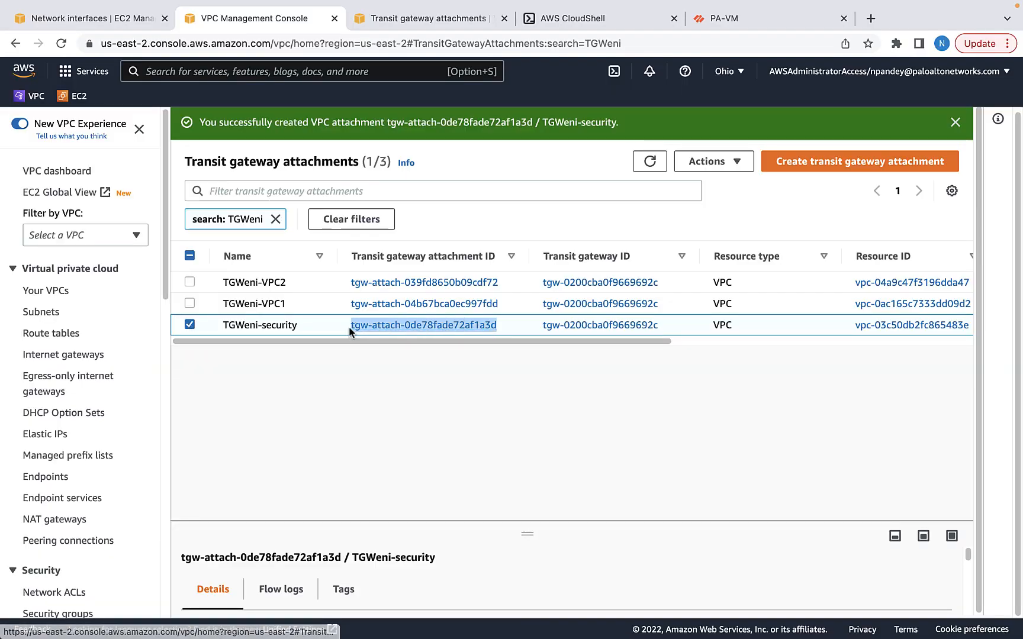
pyautogui.click(533, 18)
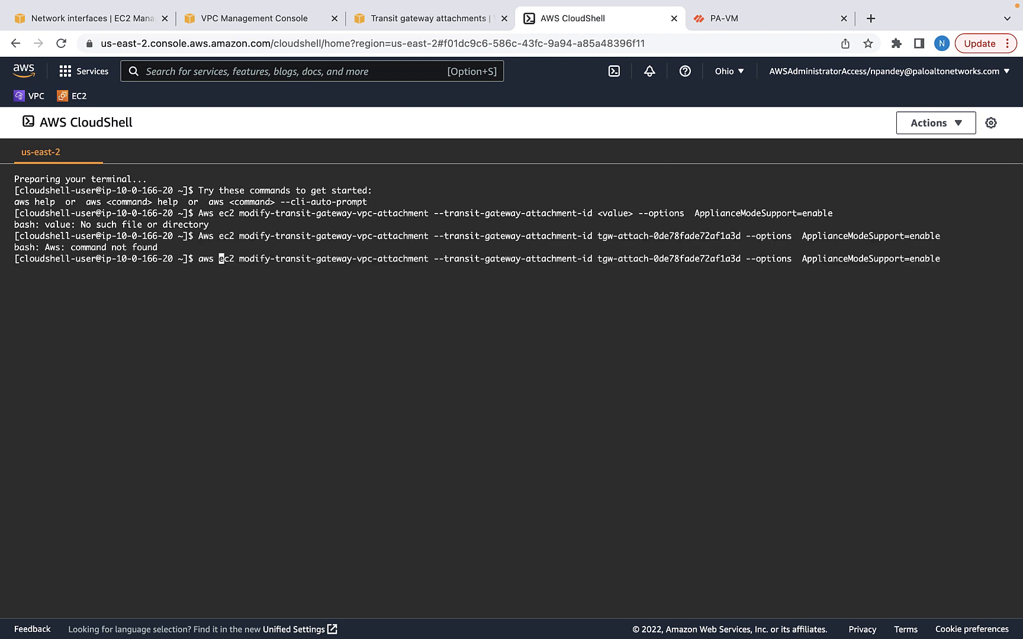
# Run the modify command with ApplianceModeSupport=enable for attachment tgw-attach-0de78fade72af1a3d
pyautogui.press('Return')
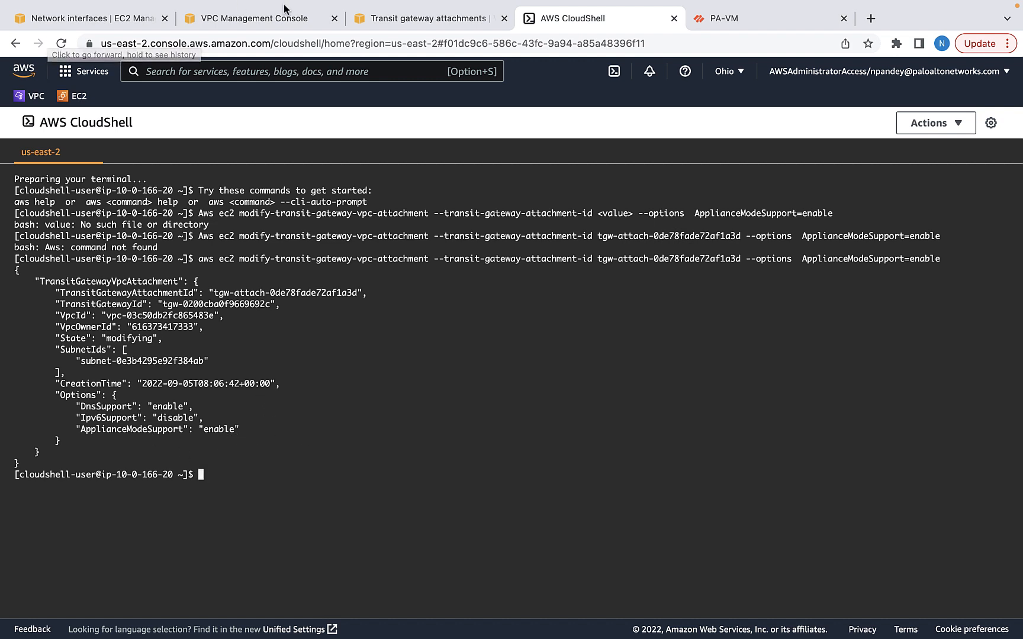
# Create a Gateway endpoint service using GWLB-security with the pasted name, then go to Endpoints
pyautogui.click(258, 19)
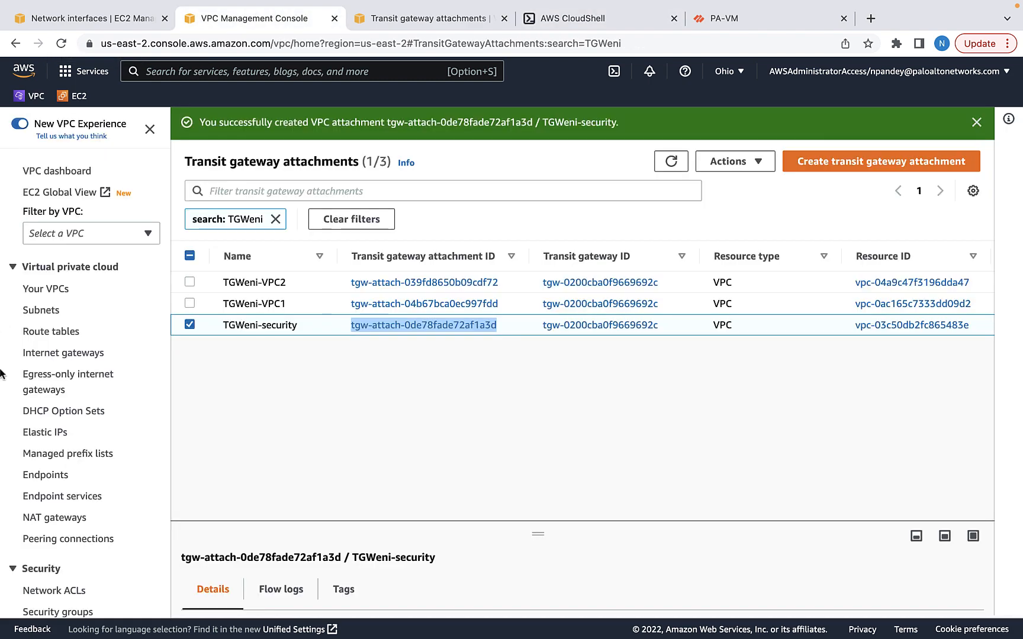
pyautogui.click(65, 497)
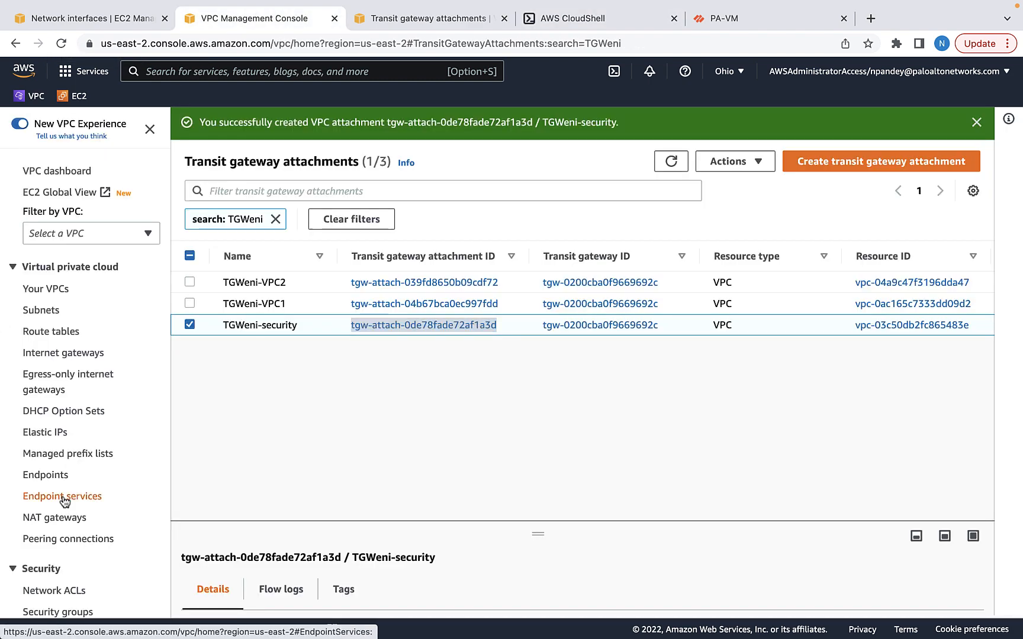
pyautogui.click(904, 128)
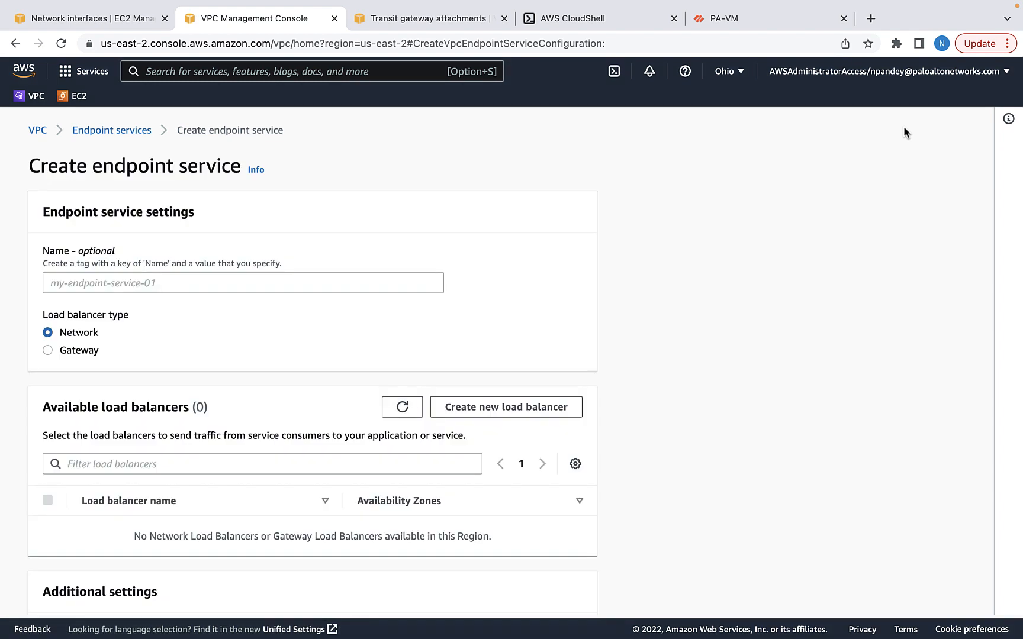
pyautogui.click(143, 285)
pyautogui.write('gwlb-endpoint0service')
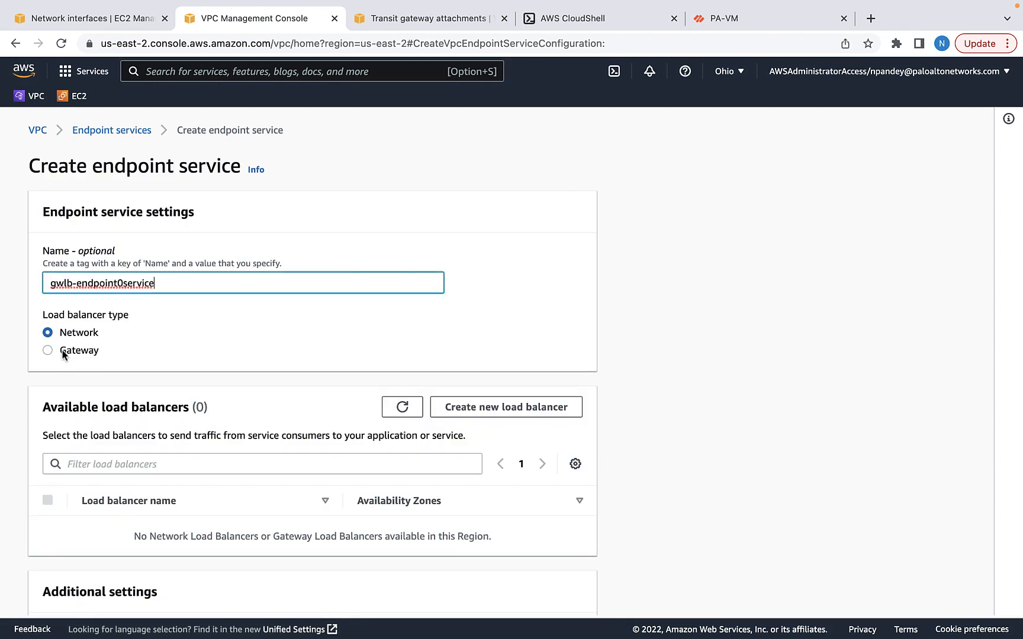
pyautogui.click(64, 352)
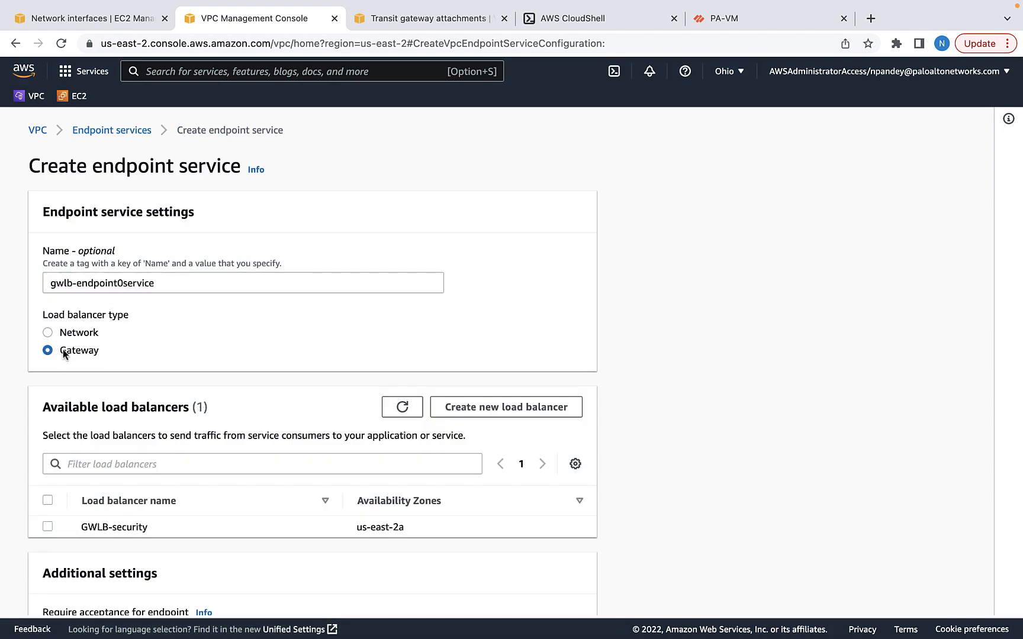
pyautogui.click(48, 527)
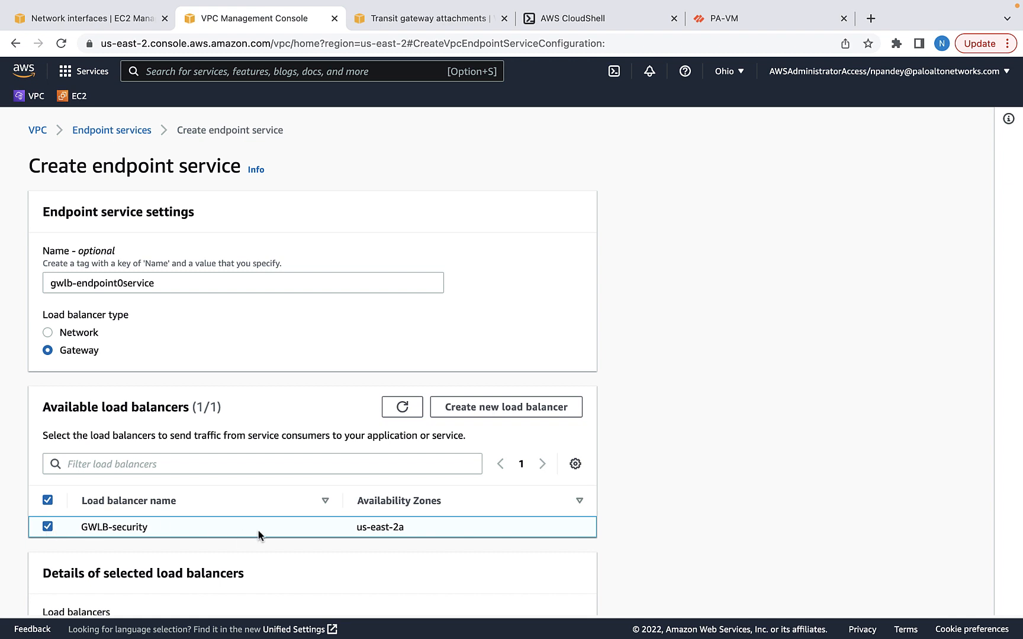
pyautogui.scroll(-10, 258, 531)
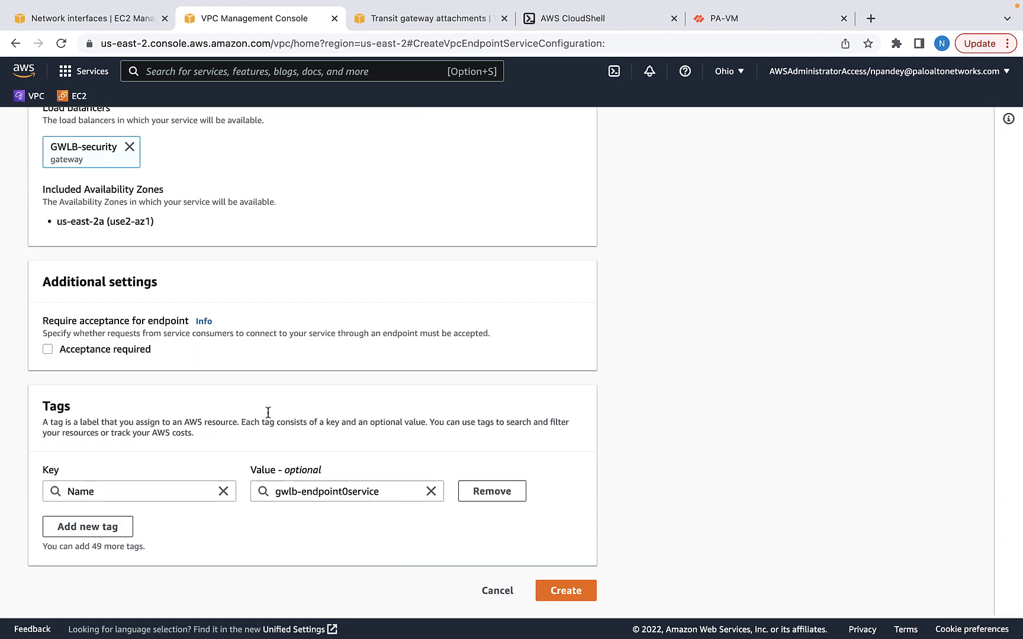
pyautogui.click(563, 592)
pyautogui.click(46, 476)
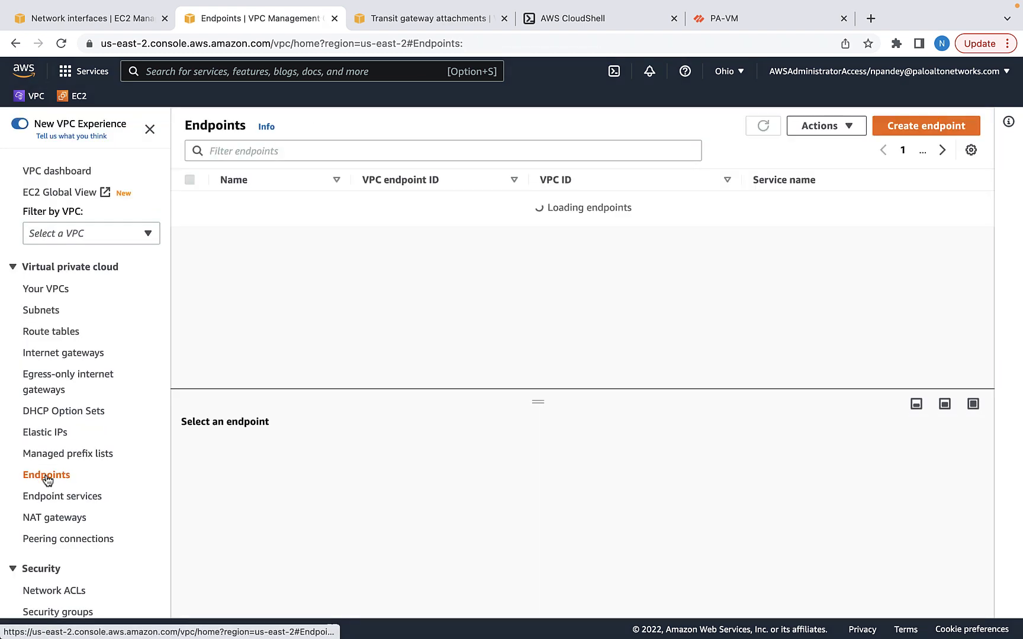
# Start endpoint GWLBe-VPC1 and paste and verify the endpoint service's full service name
pyautogui.click(914, 126)
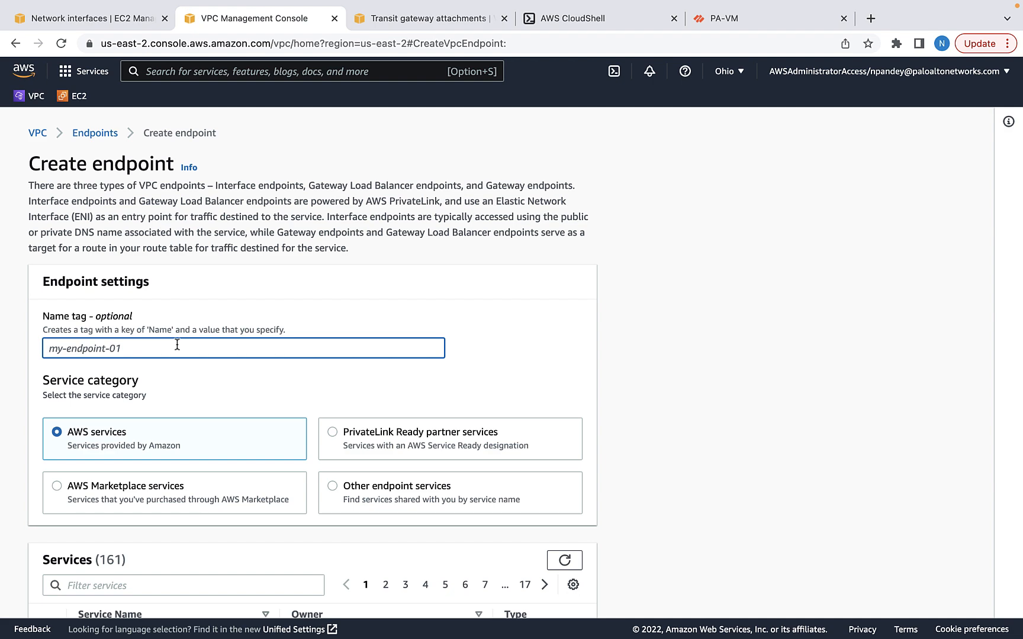
pyautogui.write('GWLBe-VPC1')
pyautogui.click(333, 486)
pyautogui.scroll(-3, 392, 532)
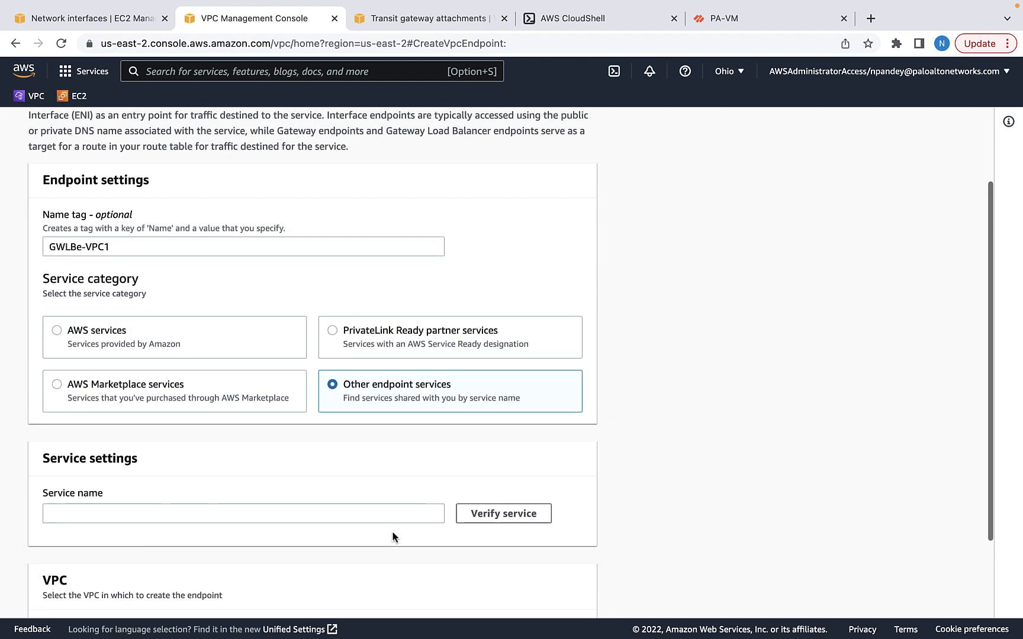
pyautogui.click(254, 434)
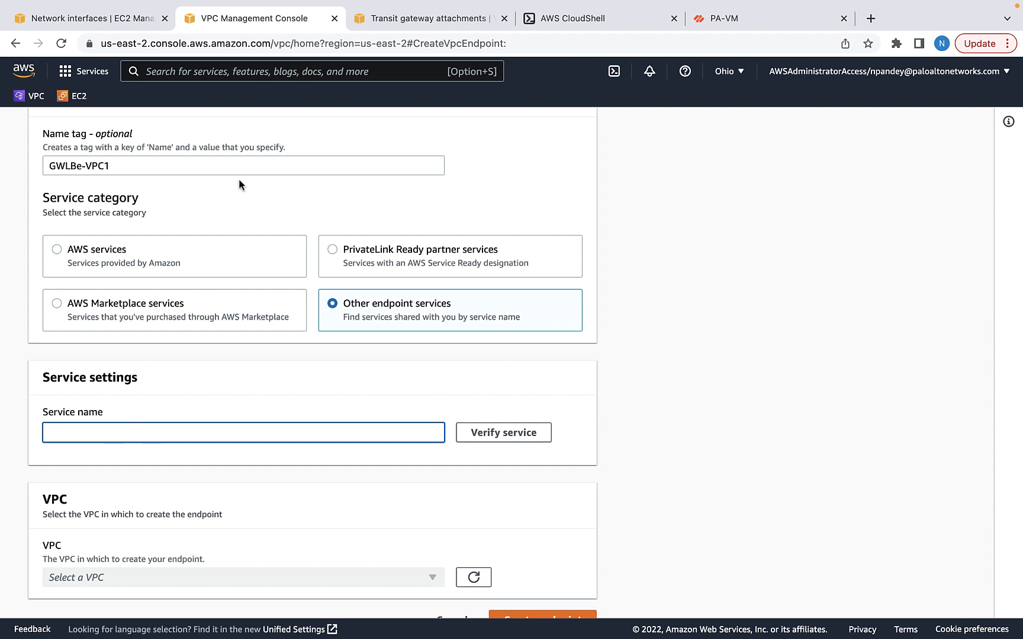
pyautogui.click(427, 19)
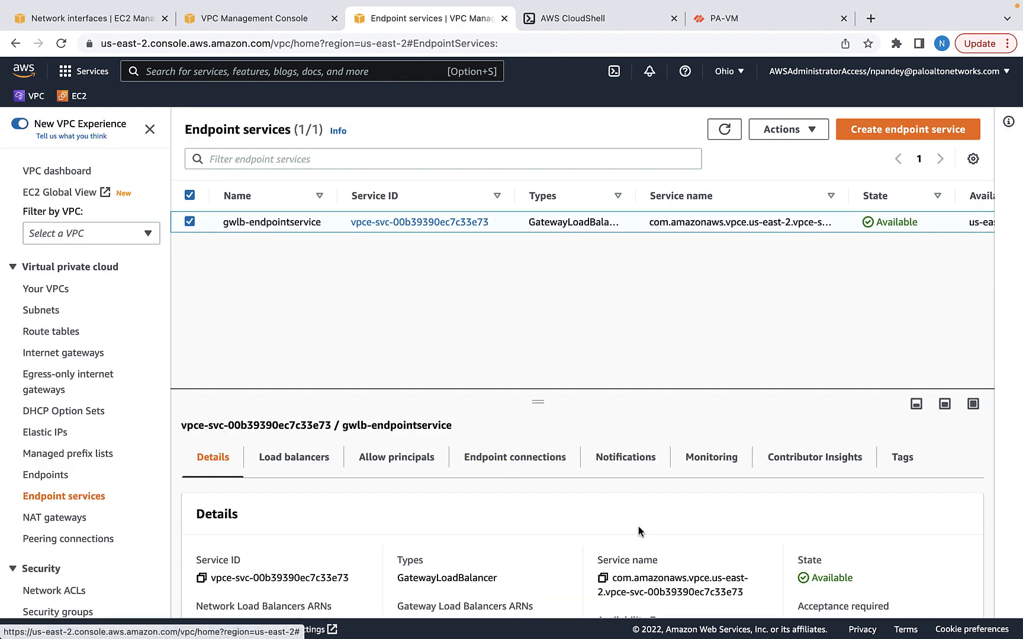
pyautogui.click(602, 580)
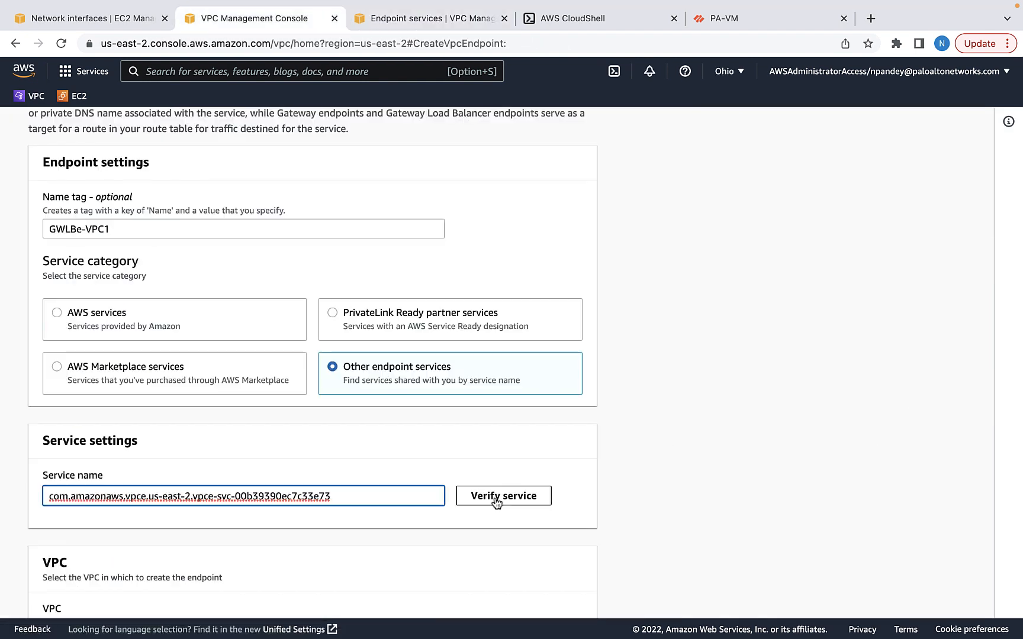
pyautogui.click(497, 497)
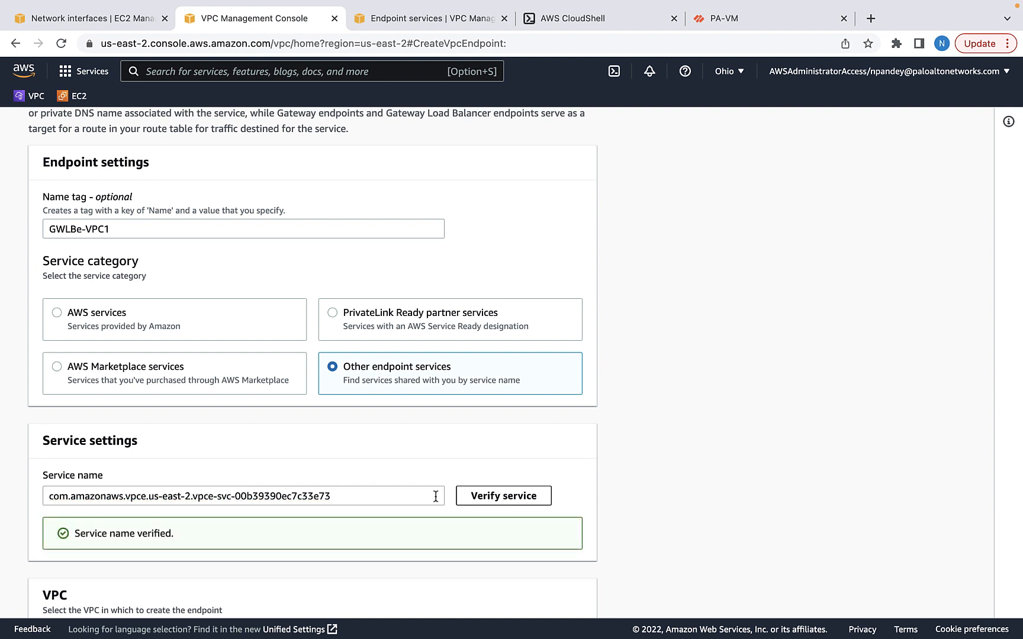
# Place GWLBe-VPC1 in App-VPC1's ep-VPC1 subnet in us-east-2a, create it, and start another endpoint
pyautogui.scroll(-2, 294, 551)
pyautogui.click(404, 551)
pyautogui.click(157, 483)
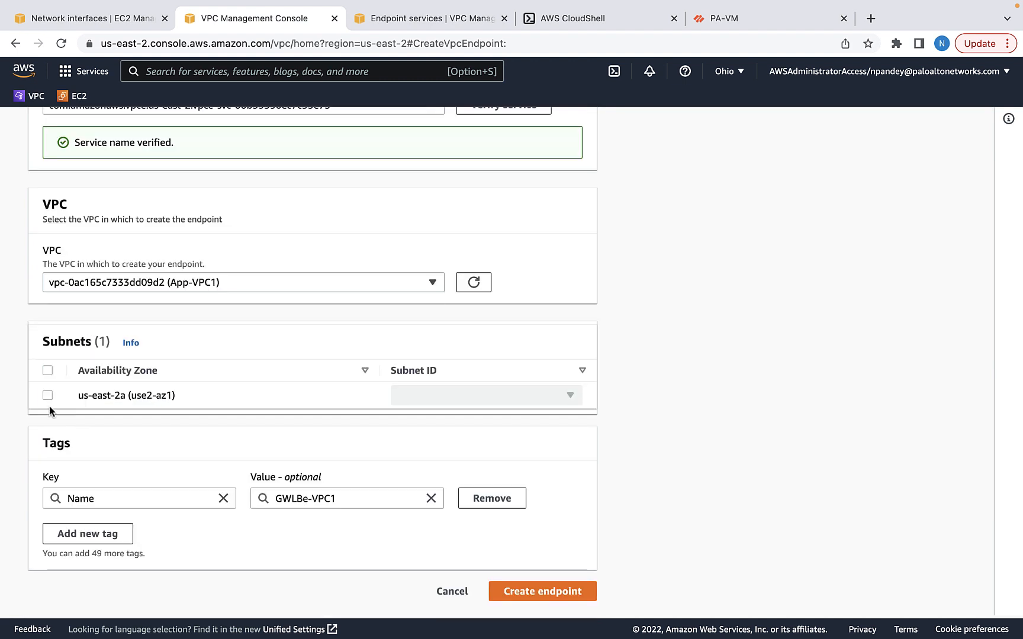
pyautogui.click(47, 396)
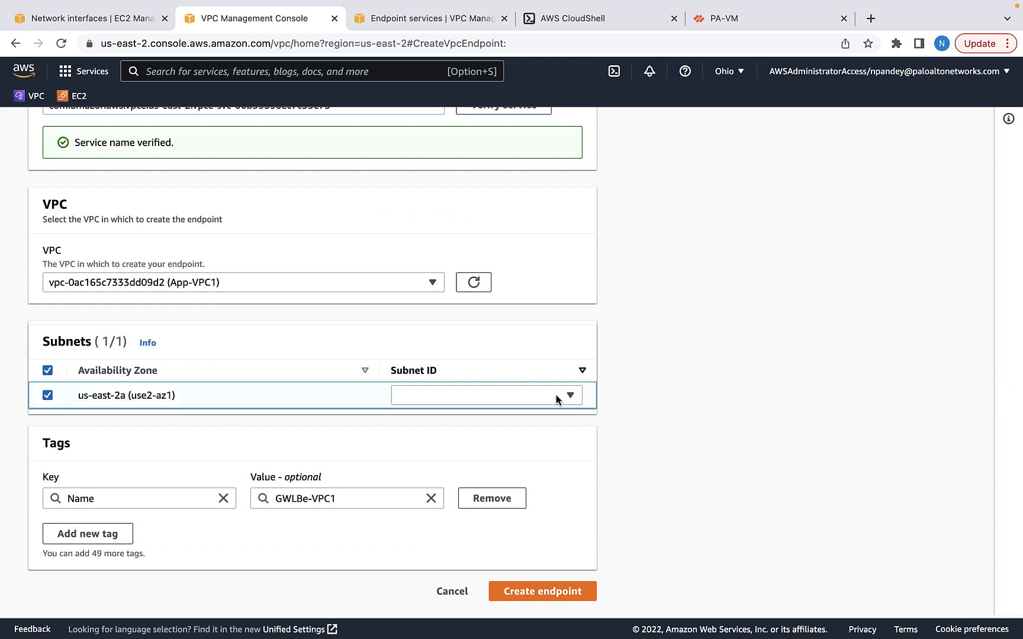
pyautogui.click(570, 397)
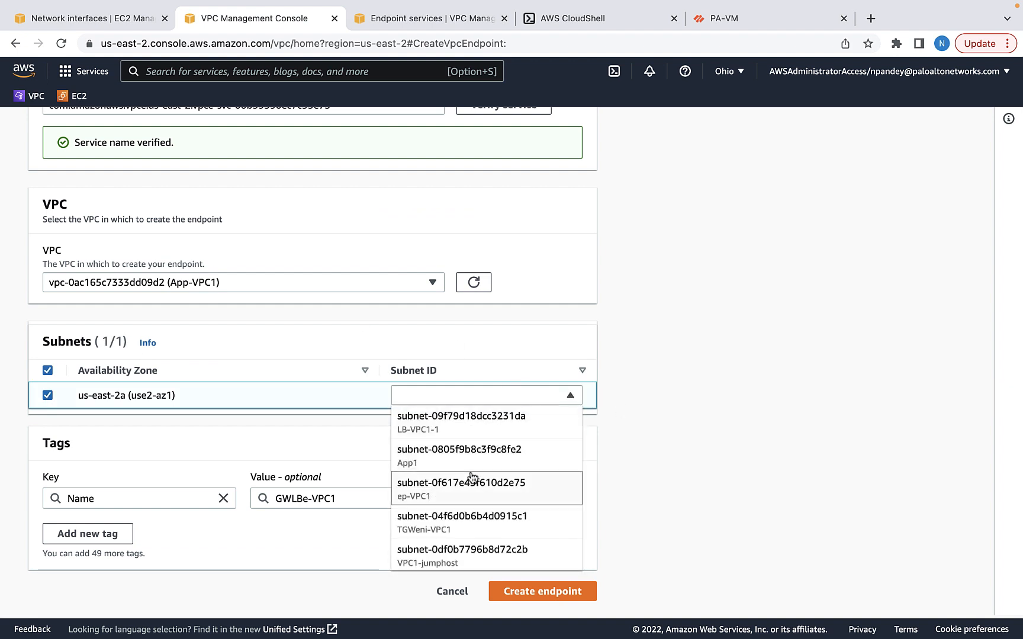
pyautogui.click(450, 487)
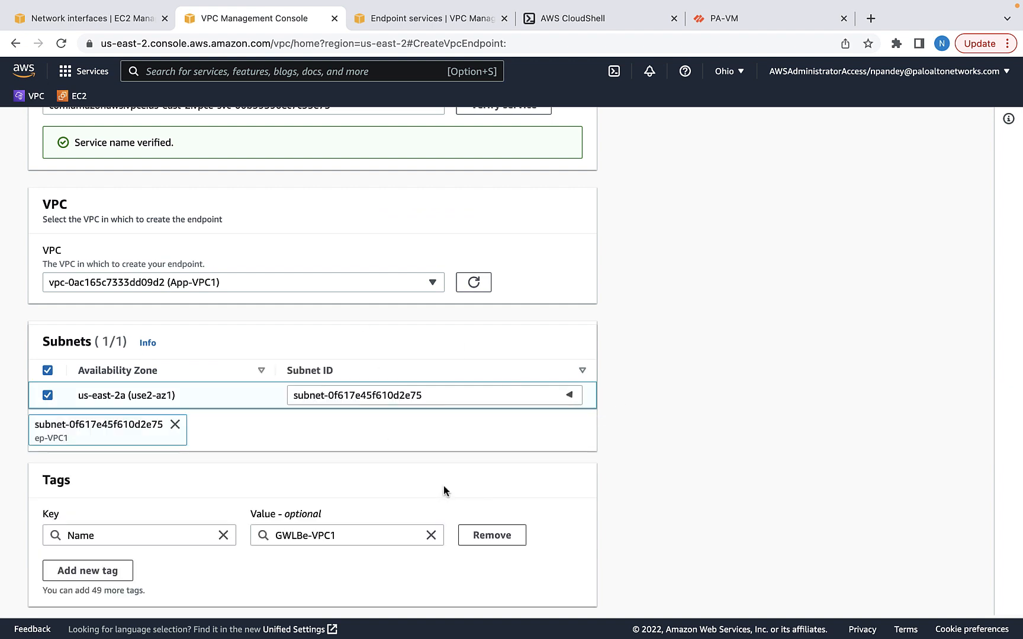
pyautogui.scroll(-1, 358, 417)
pyautogui.click(553, 592)
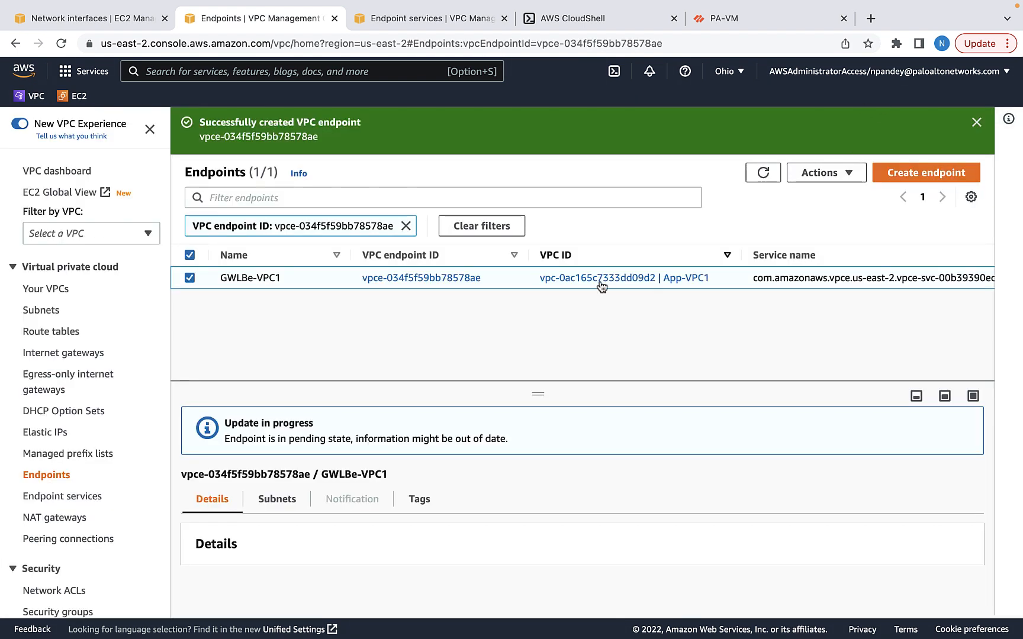
pyautogui.click(904, 172)
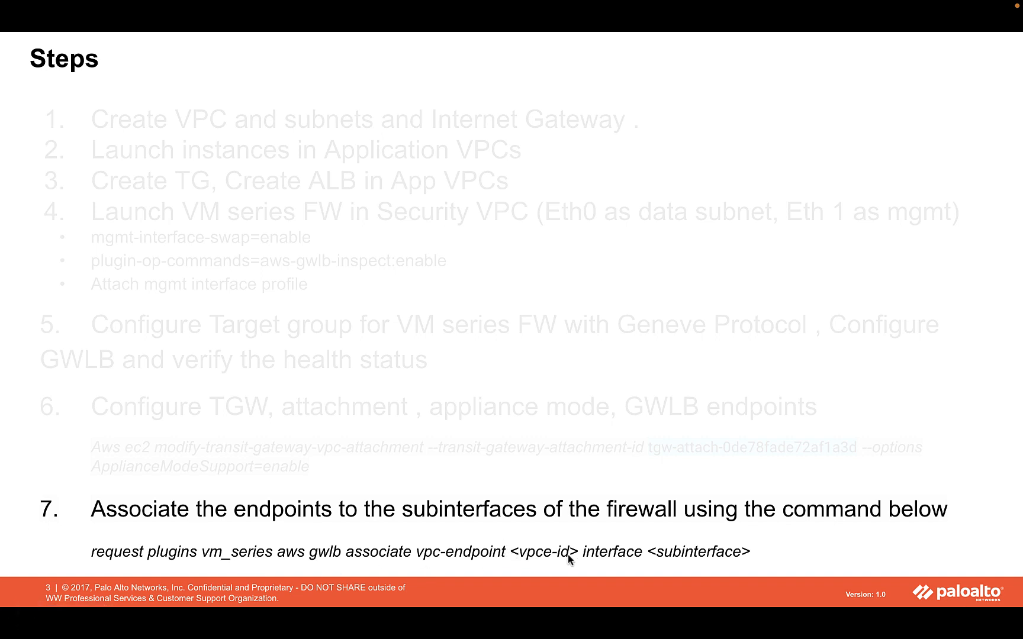
# Leave the step 7 slideshow and return to the VPC Endpoints list
pyautogui.press('super+Tab')
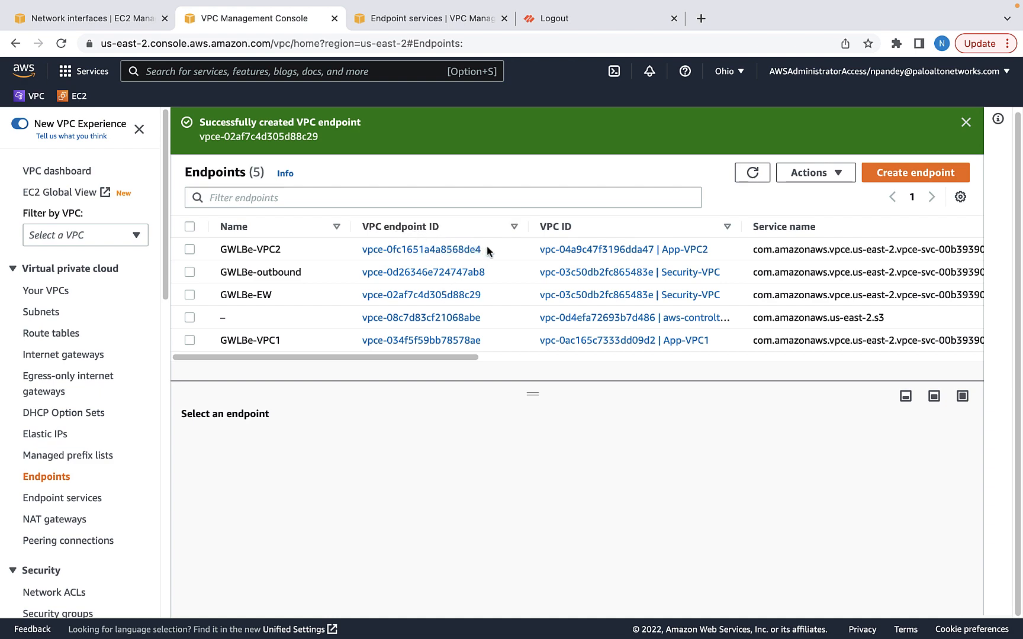
# Copy the GWLBe-VPC2 endpoint ID and the four association commands from the notes
pyautogui.moveTo(481, 249); pyautogui.dragTo(357, 251)
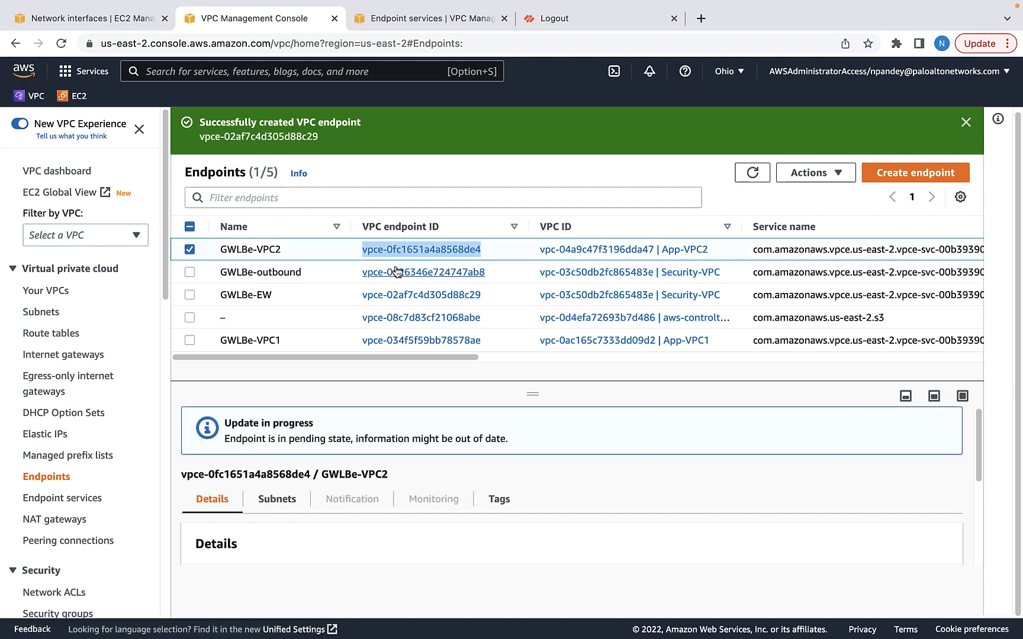
pyautogui.moveTo(313, 209); pyautogui.dragTo(456, 237)
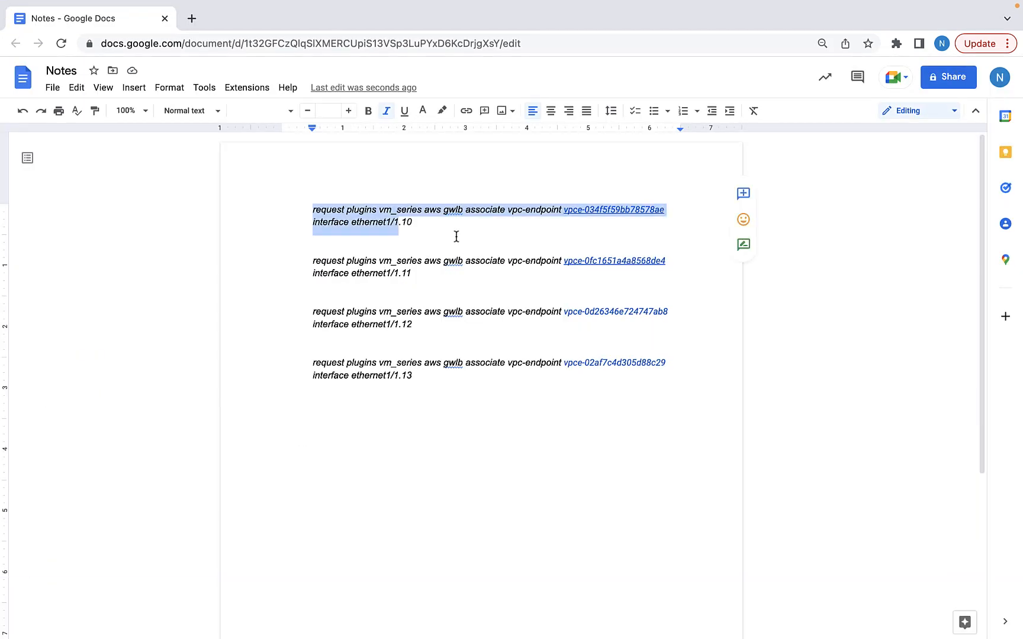
pyautogui.doubleClick(456, 238)
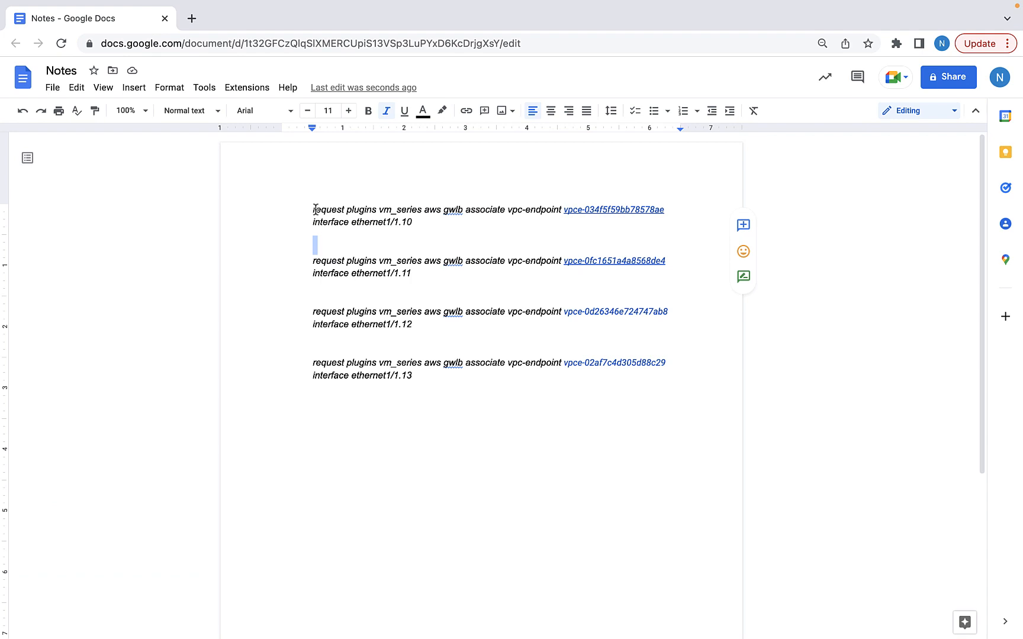
pyautogui.moveTo(316, 209); pyautogui.dragTo(516, 398)
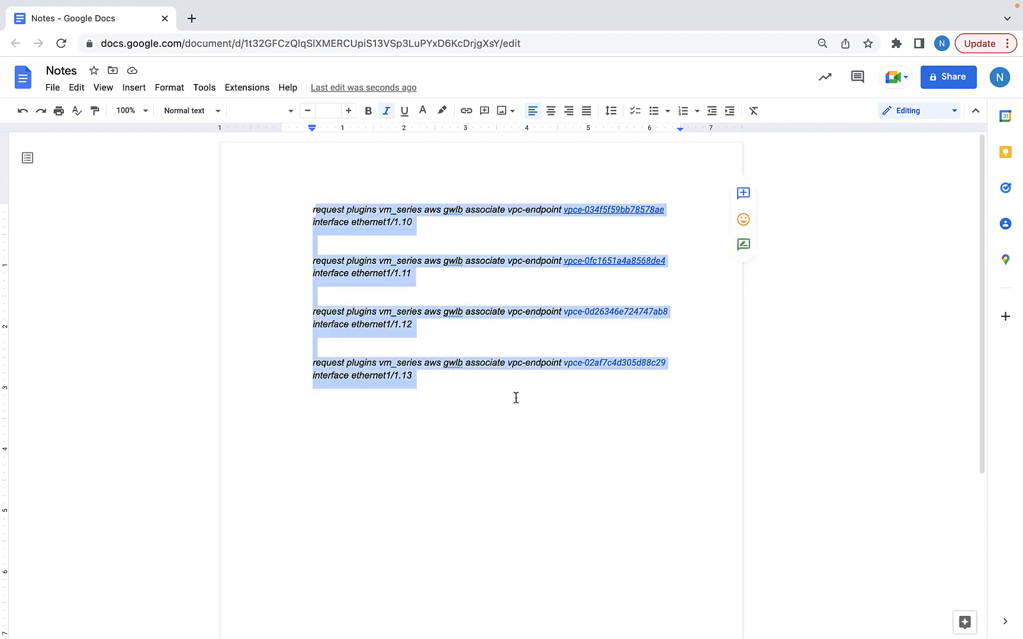
# Run 'show plugins vm_series aws gwlb' to confirm the endpoints map to ethernet1/1.10–1.13
pyautogui.click(516, 398)
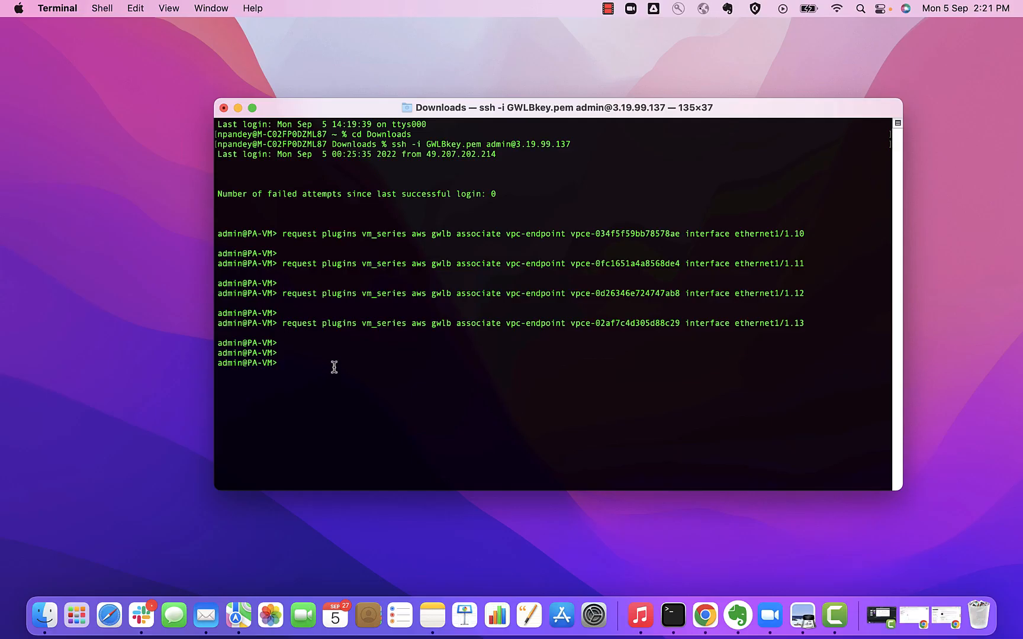
pyautogui.write('show plugins vm_series aws gwlb')
pyautogui.press('Return')
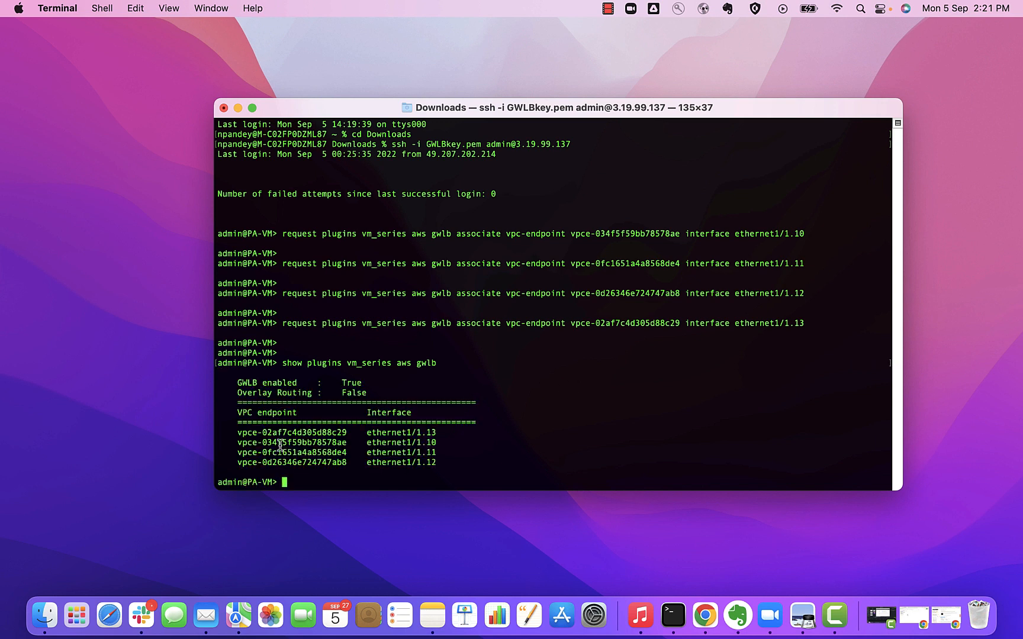